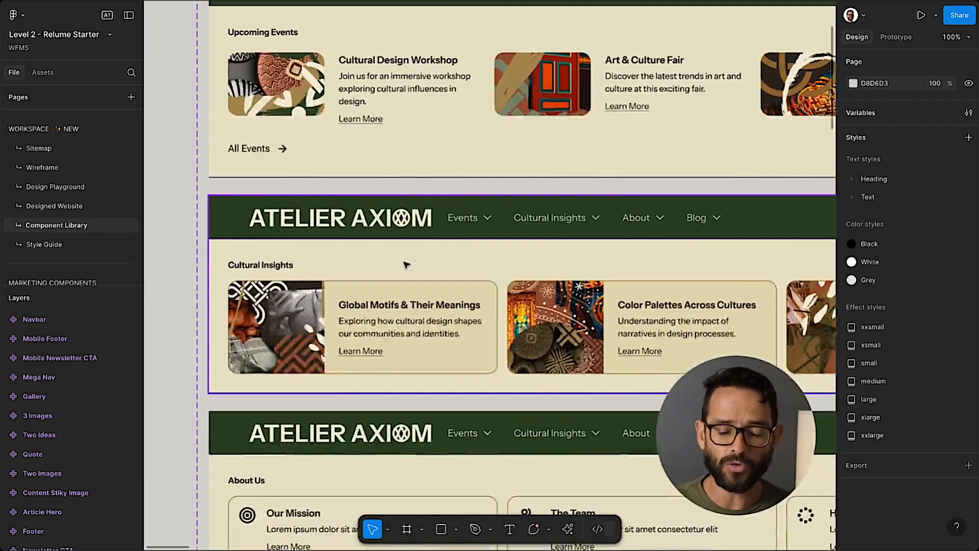
Examine the Mega Nav component's closed, Upcoming Events, Cultural Insights, About Us and Recent Blog Posts variants, comparing their headings, cards and links.
scroll(406, 265, "up", 3)
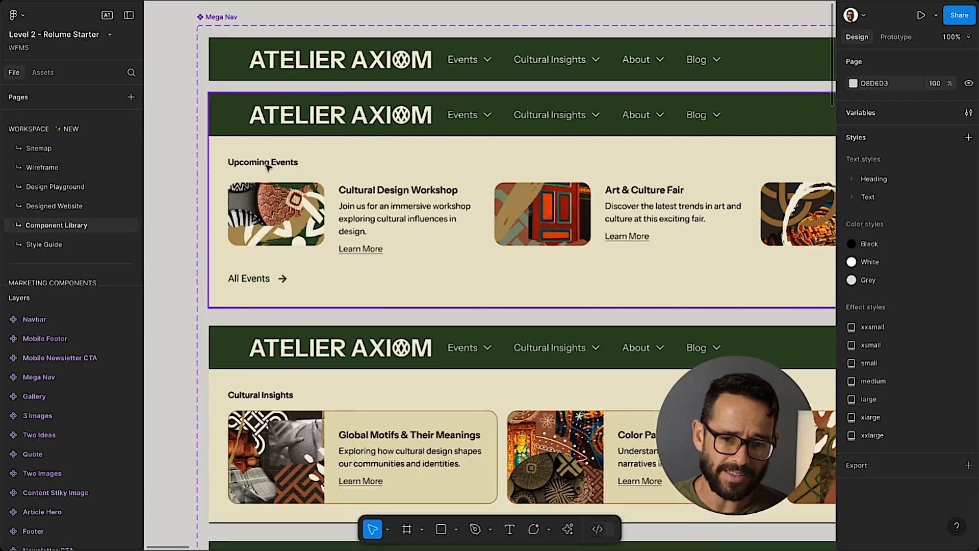
scroll(440, 224, "down", 3)
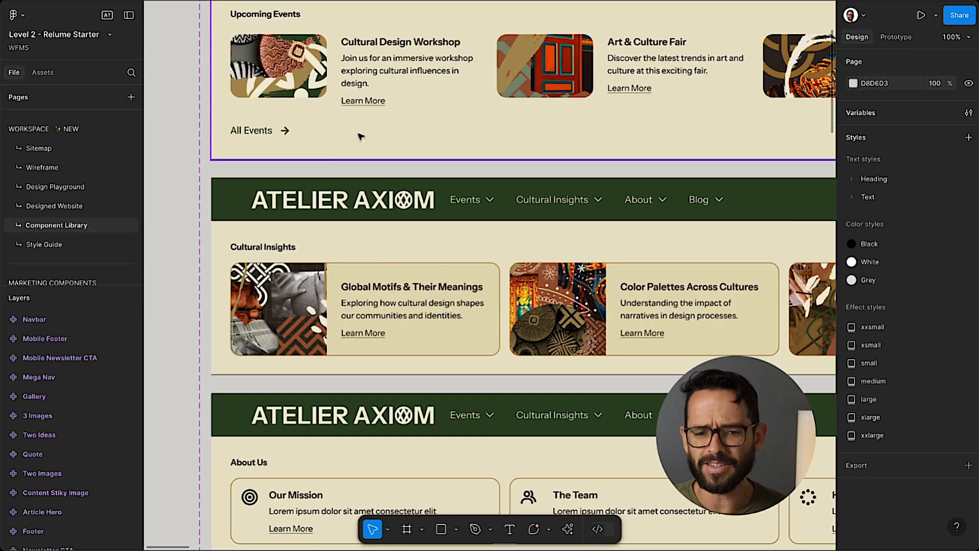
scroll(391, 259, "down", 7)
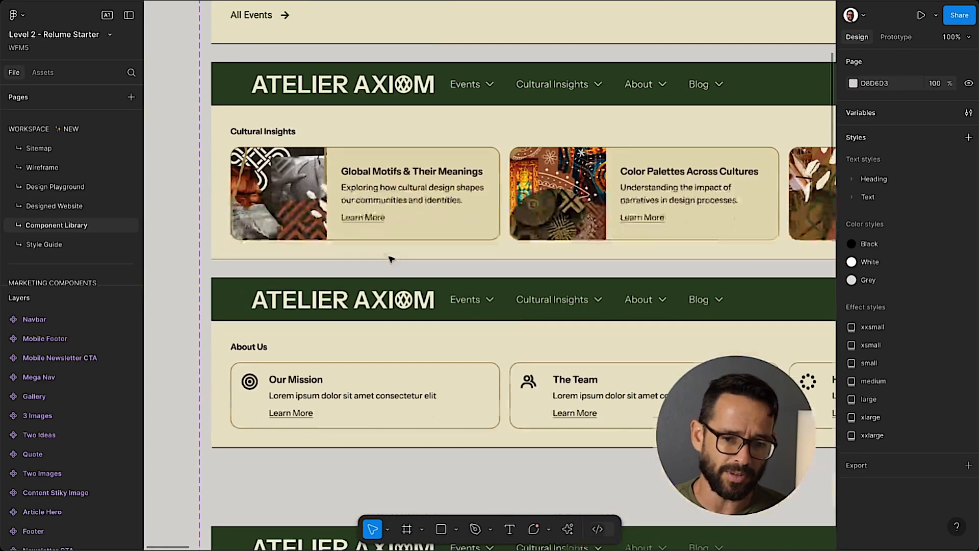
scroll(392, 257, "up", 6)
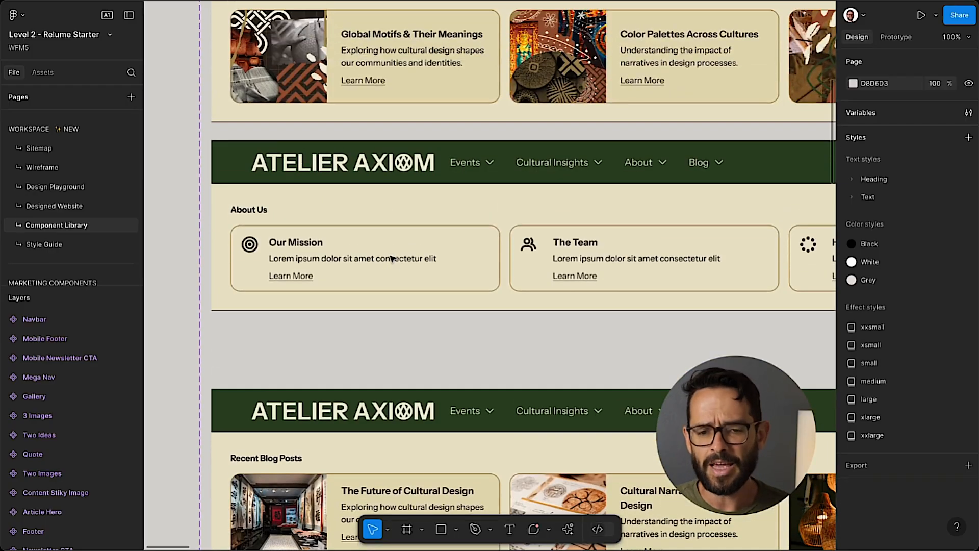
scroll(388, 255, "up", 4)
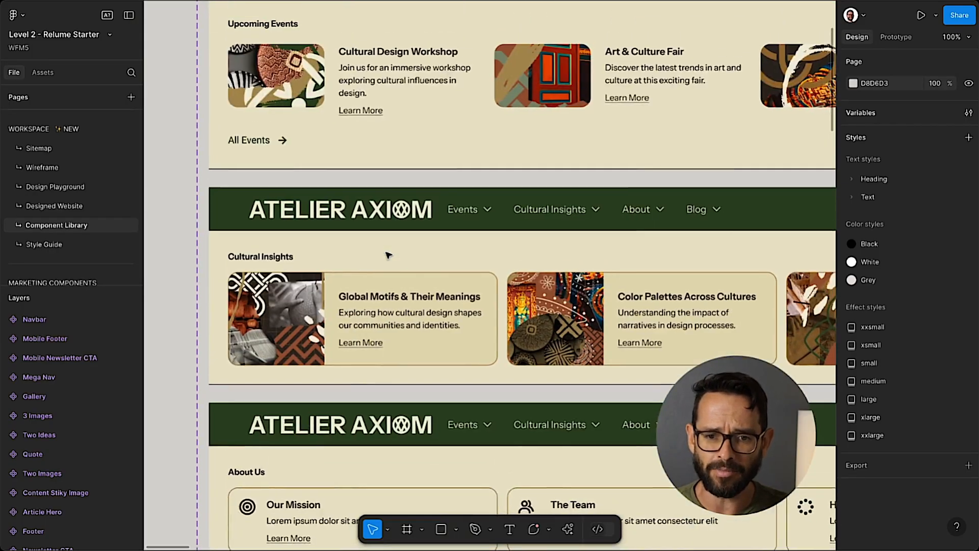
scroll(425, 408, "down", 4)
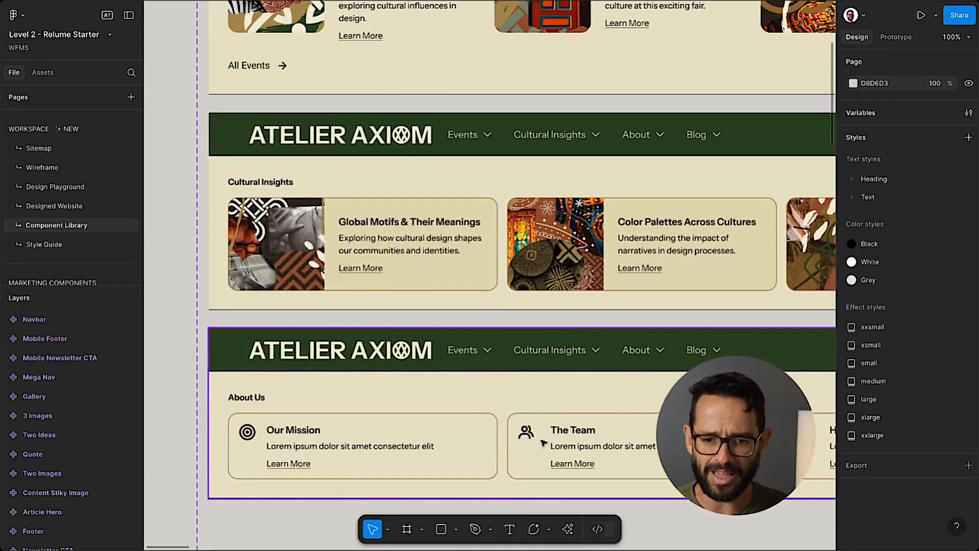
scroll(426, 408, "down", 5)
scroll(515, 426, "up", 3)
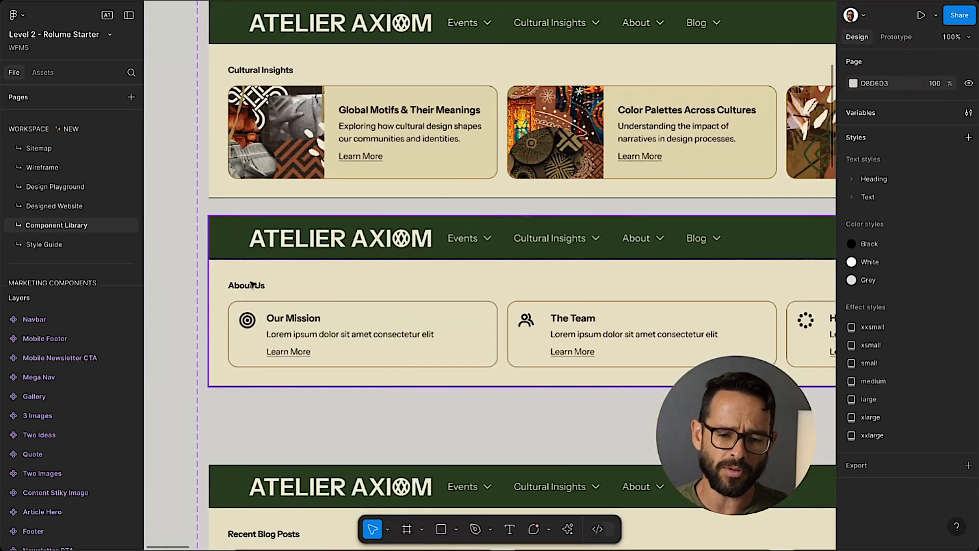
key("ctrl+minus")
key("ctrl+equal")
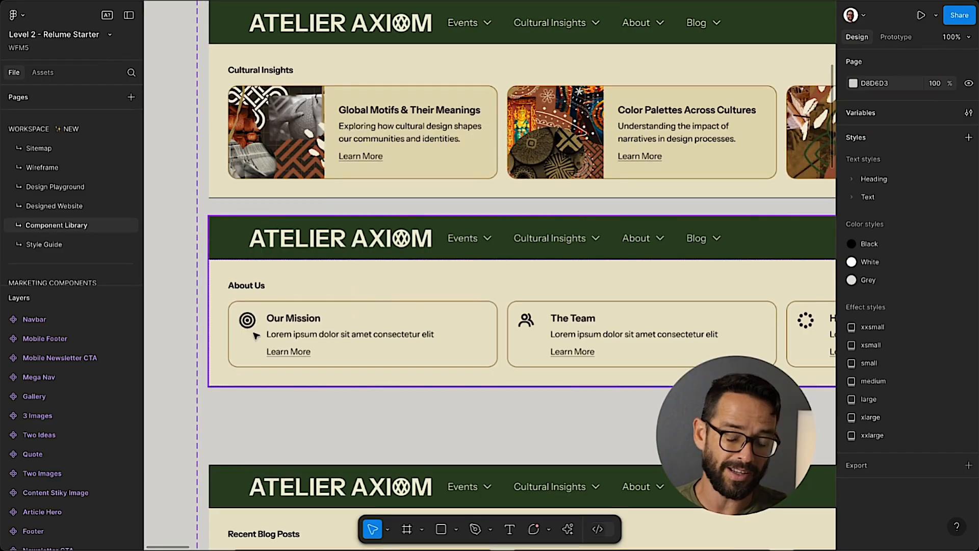
scroll(269, 320, "right", 7)
scroll(586, 323, "left", 9)
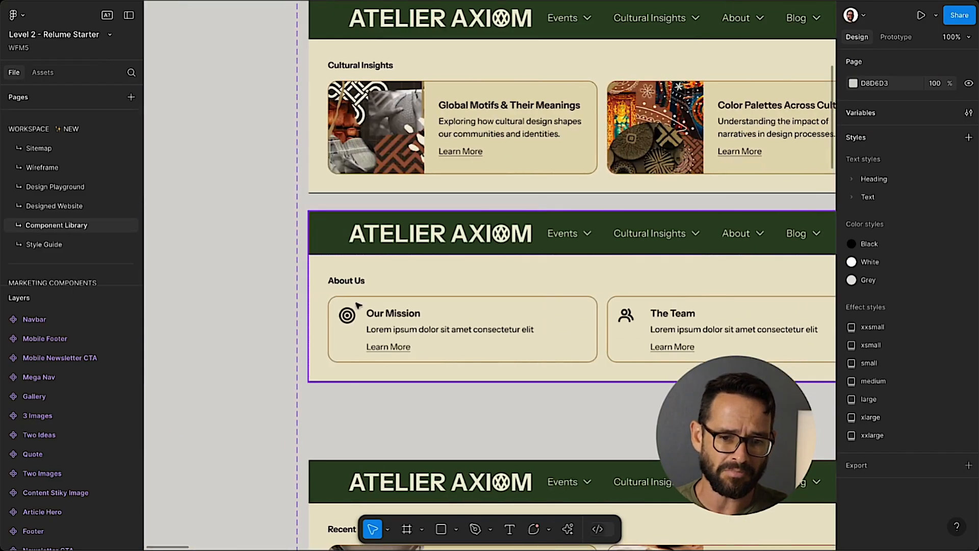
scroll(351, 302, "right", 1)
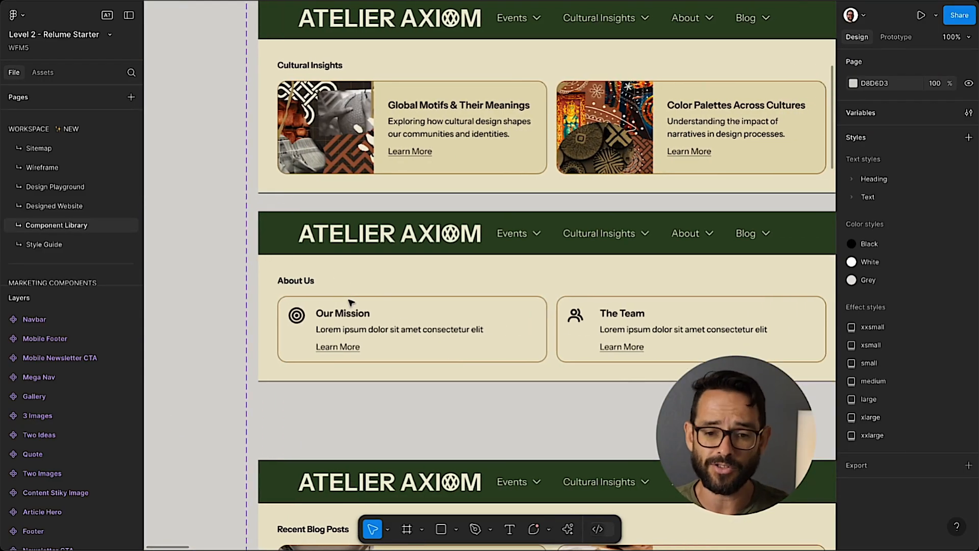
scroll(352, 304, "down", 4)
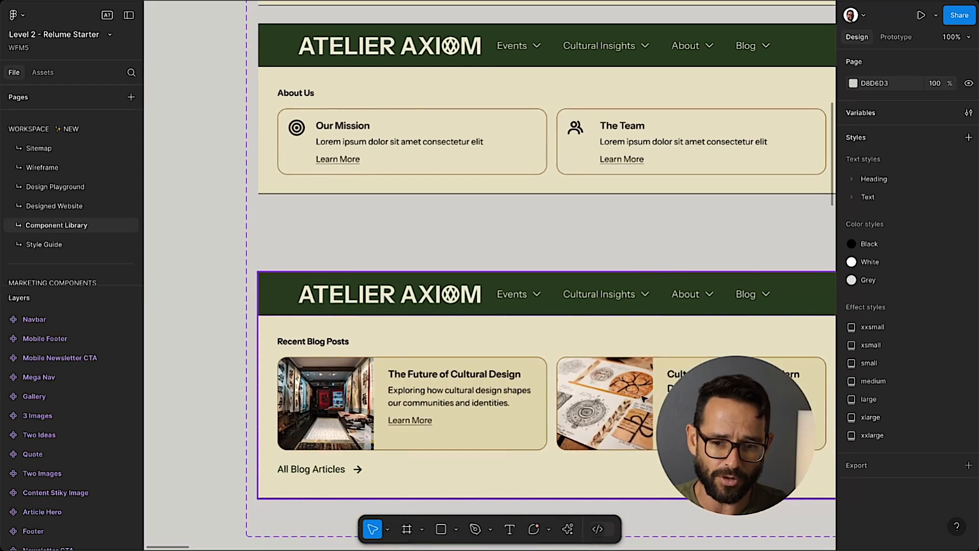
scroll(643, 398, "right", 2)
scroll(510, 388, "left", 2)
scroll(413, 377, "up", 10)
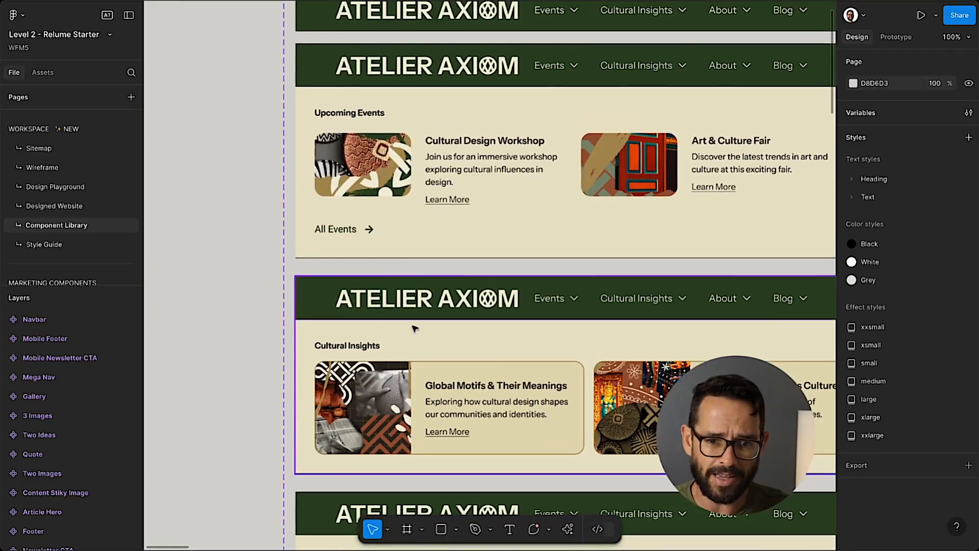
scroll(363, 171, "right", 2)
scroll(363, 170, "down", 6)
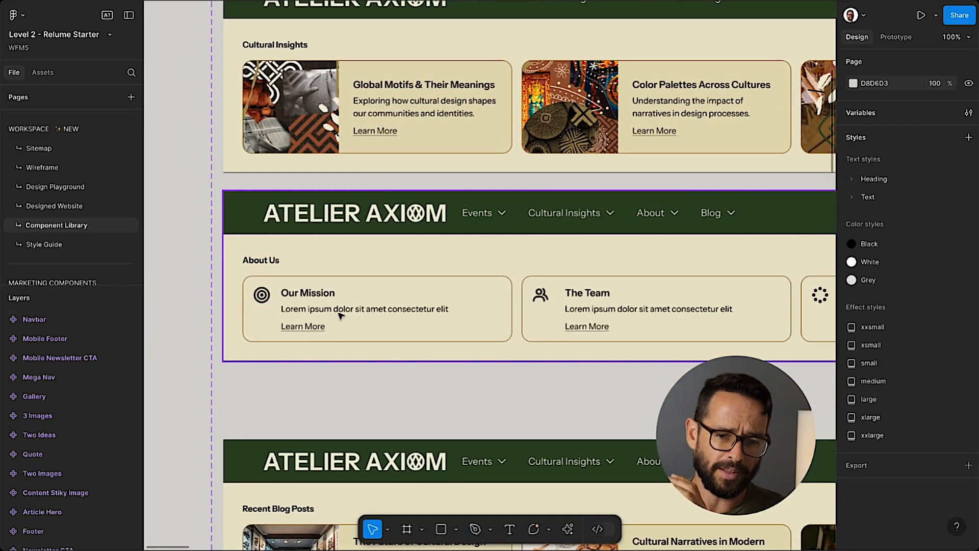
scroll(311, 296, "right", 2)
scroll(312, 294, "up", 2)
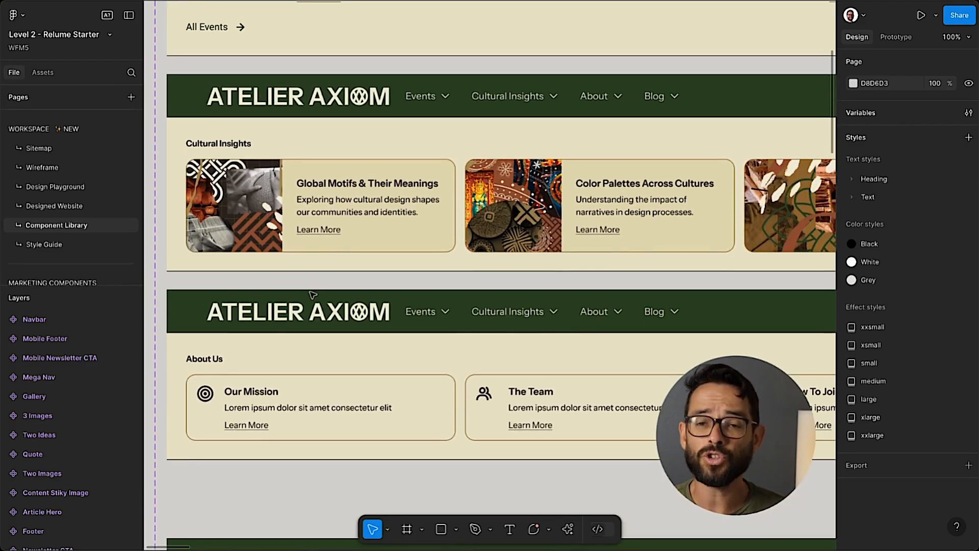
scroll(389, 347, "right", 6)
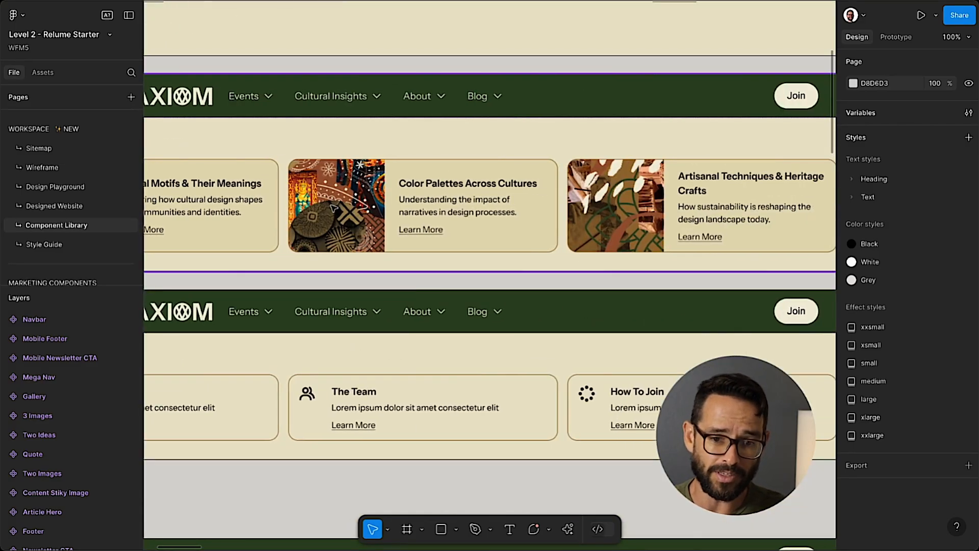
scroll(354, 237, "left", 7)
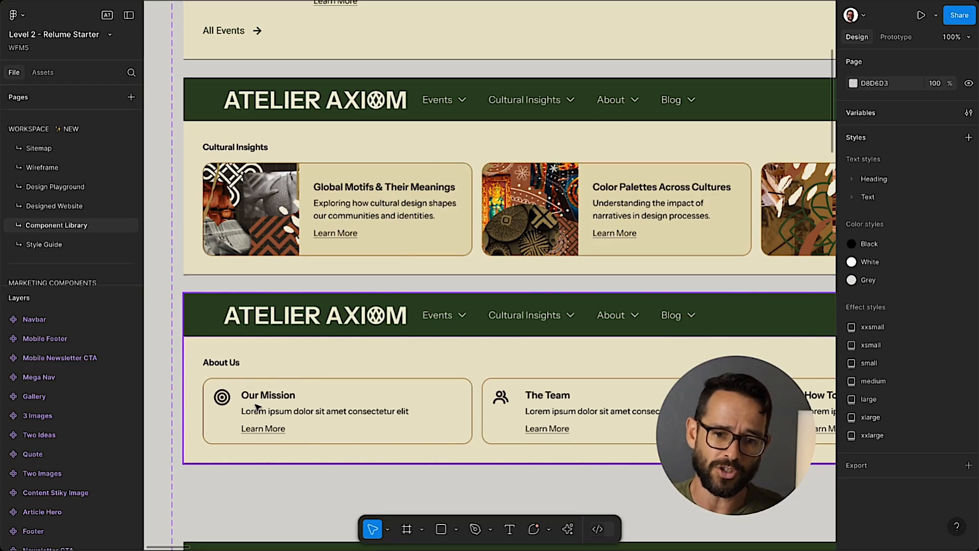
scroll(316, 247, "up", 2)
scroll(317, 247, "down", 4)
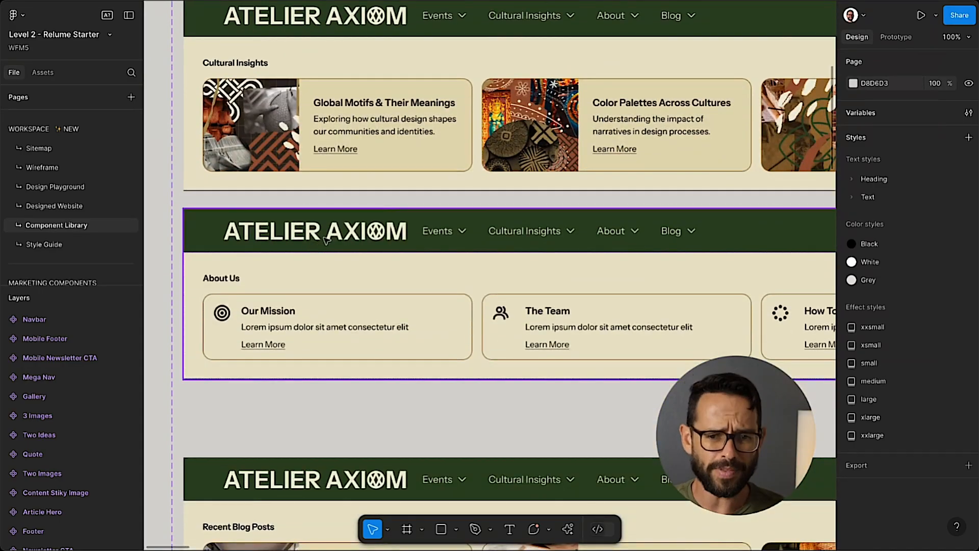
scroll(327, 241, "up", 7)
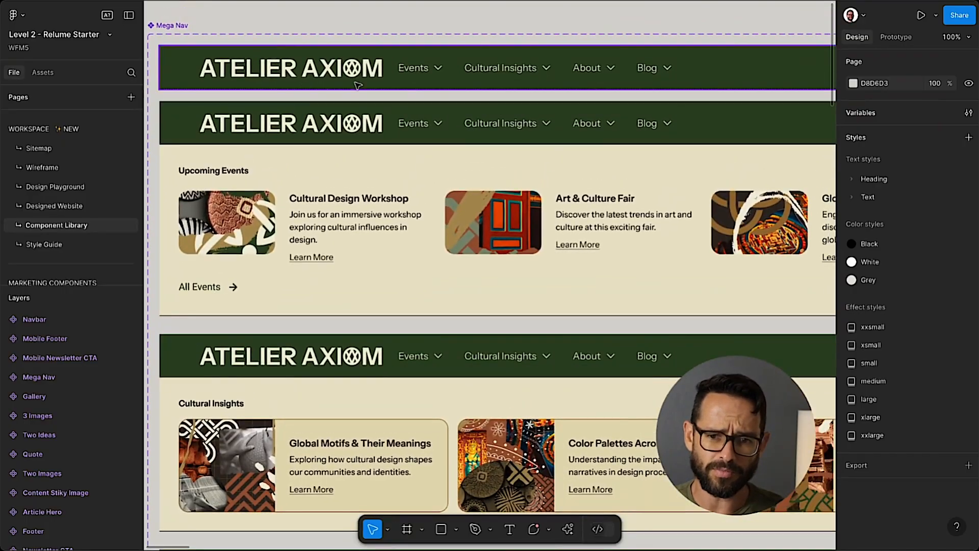
scroll(357, 85, "right", 5)
scroll(457, 77, "left", 6)
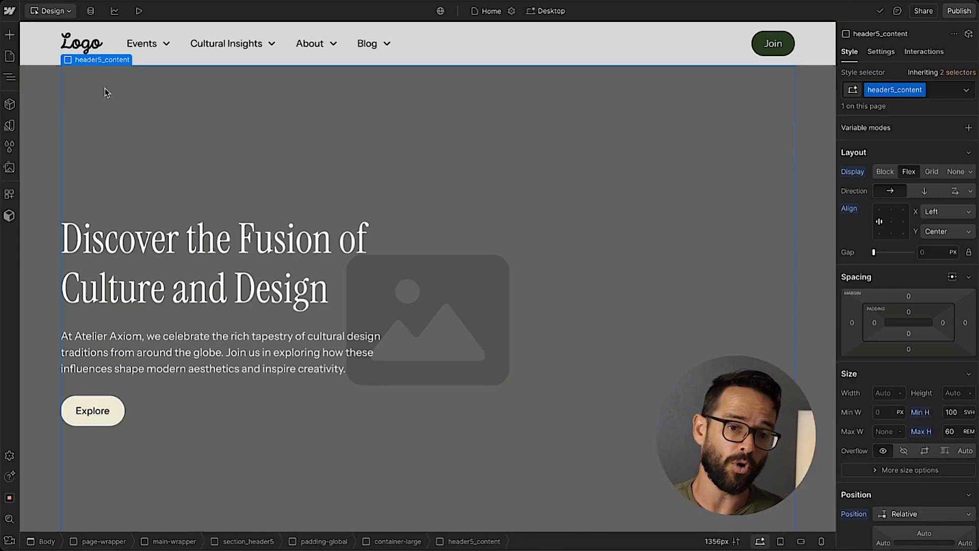
Open the Navbar component for editing and replace its placeholder logo with the Atelier Axiom Logo.svg asset.
left_click(66, 53)
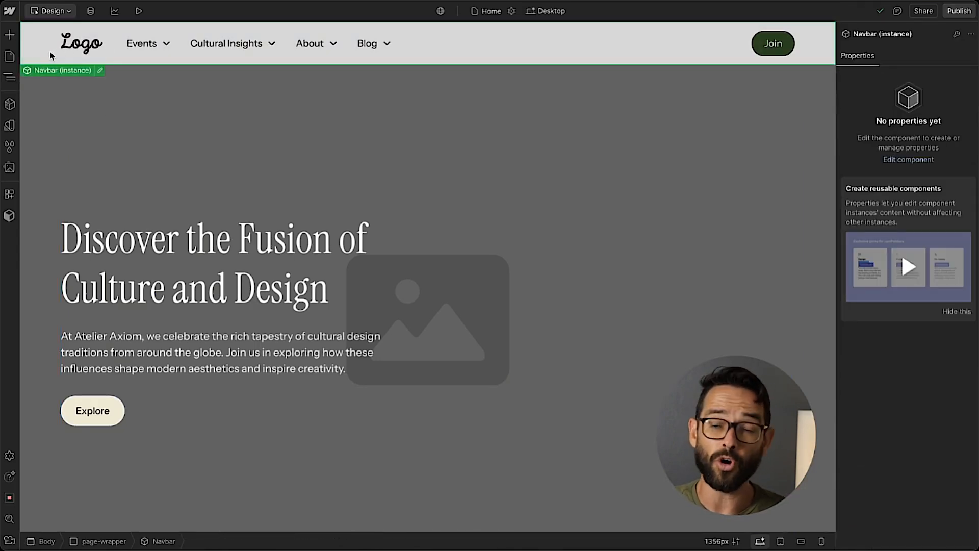
double_click(455, 52)
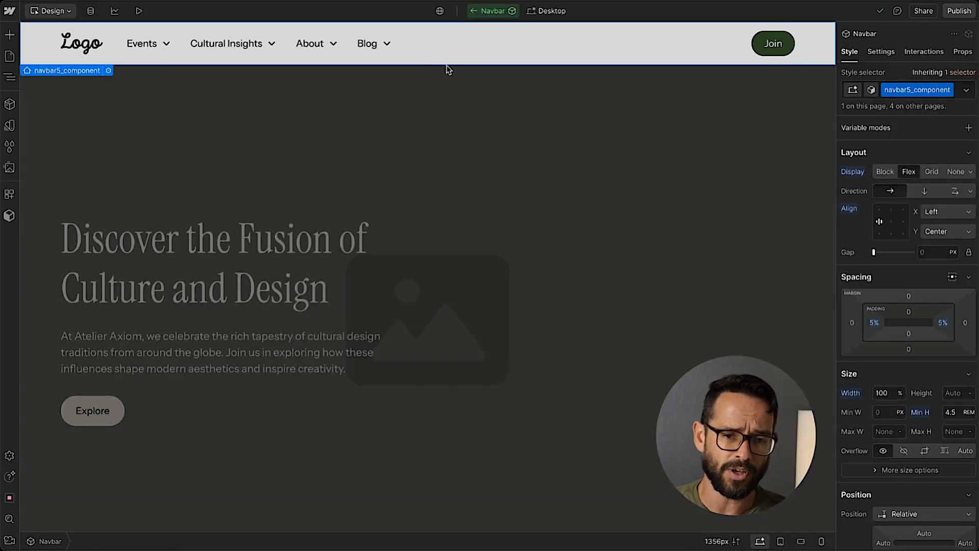
left_click(81, 44)
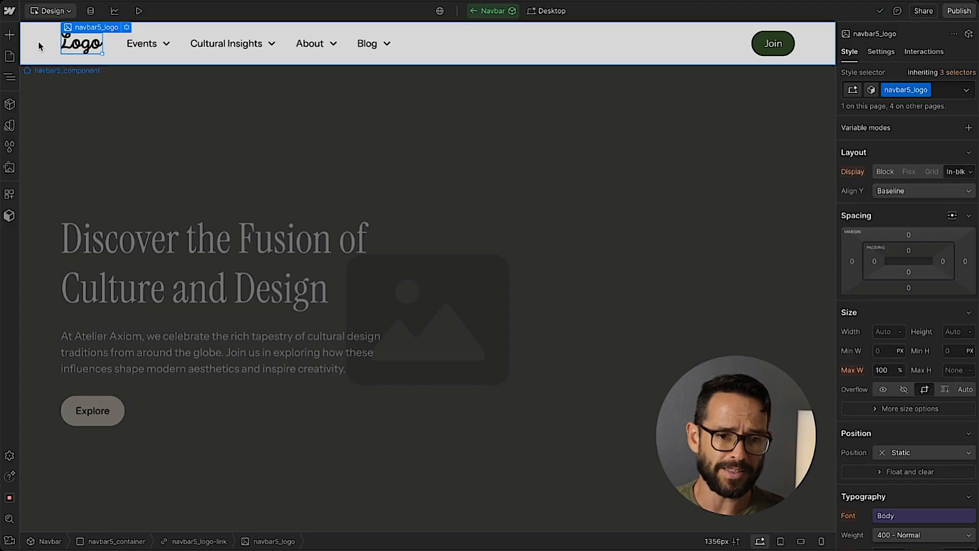
left_click(125, 28)
left_click(142, 166)
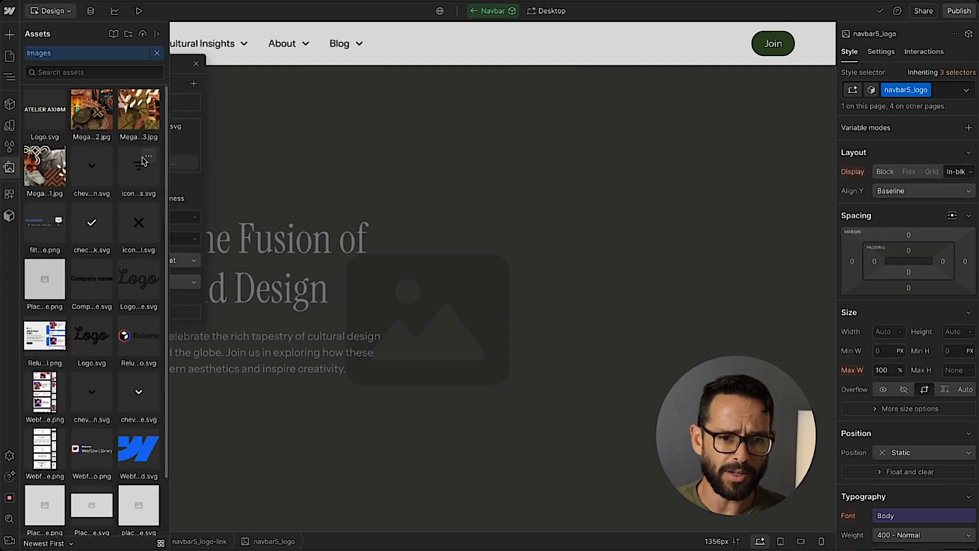
left_click(40, 109)
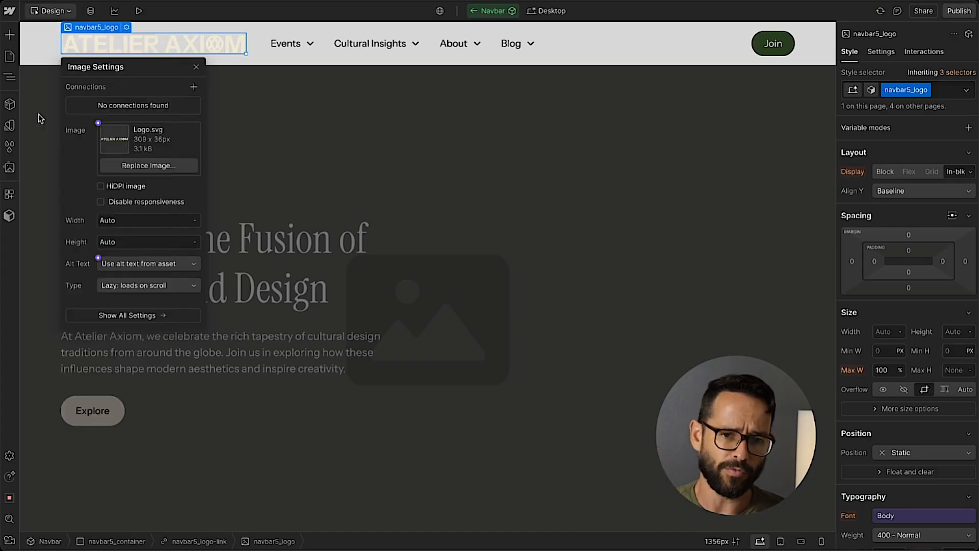
left_click(194, 67)
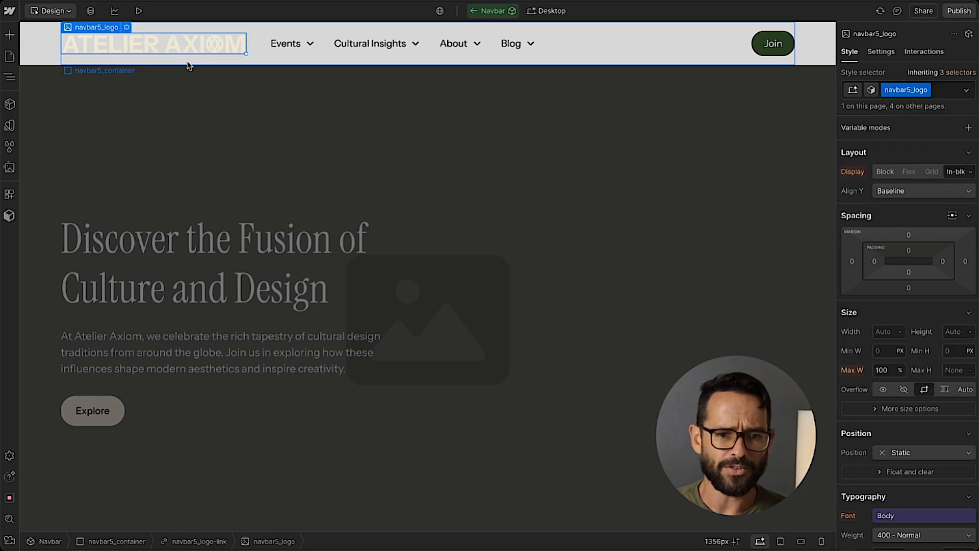
Try the emerald colour variable as the background of the navbar5_component element.
left_click(43, 49)
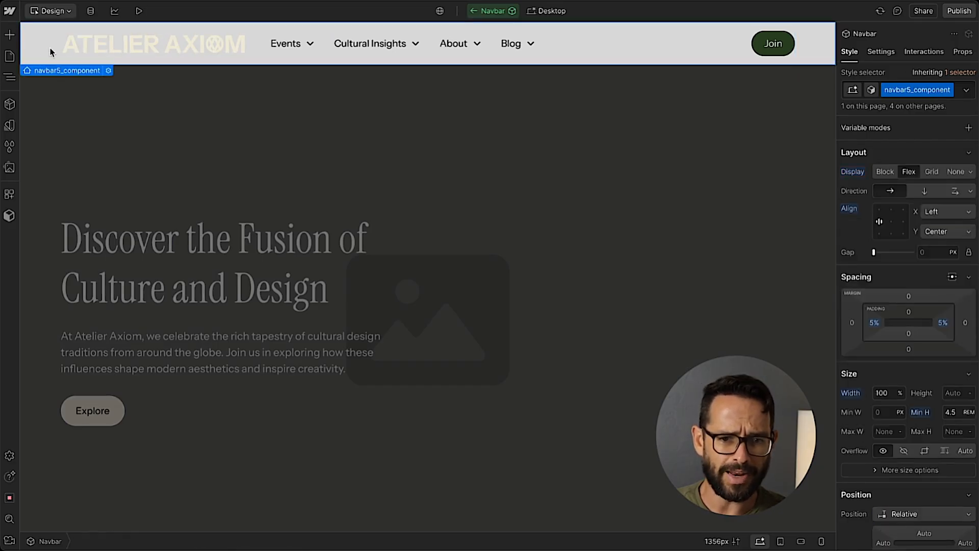
scroll(918, 210, "down", 10)
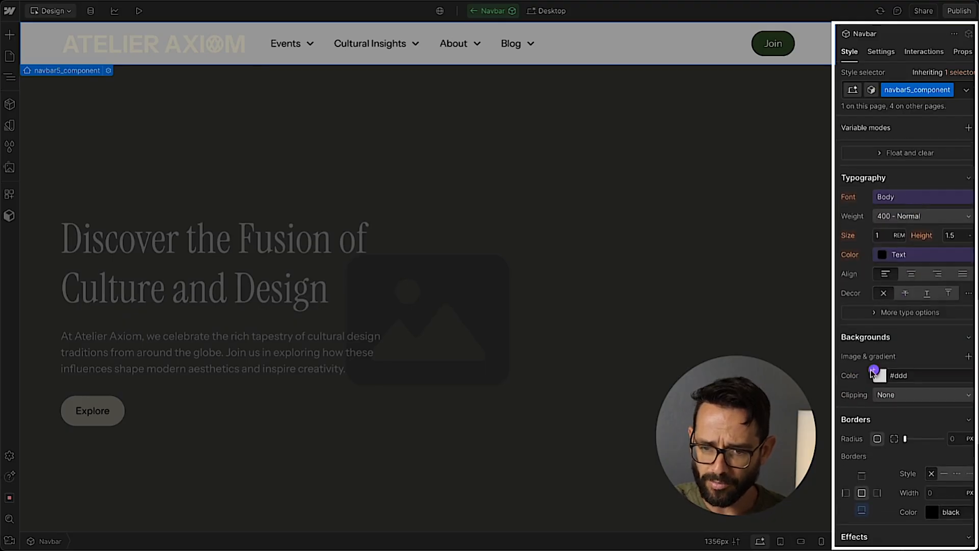
left_click(874, 370)
scroll(902, 258, "down", 10)
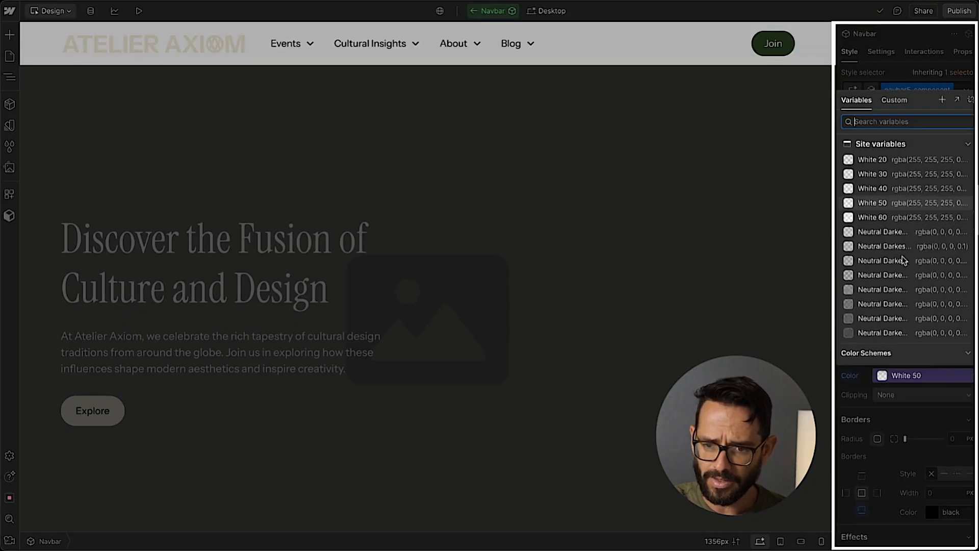
scroll(900, 249, "down", 5)
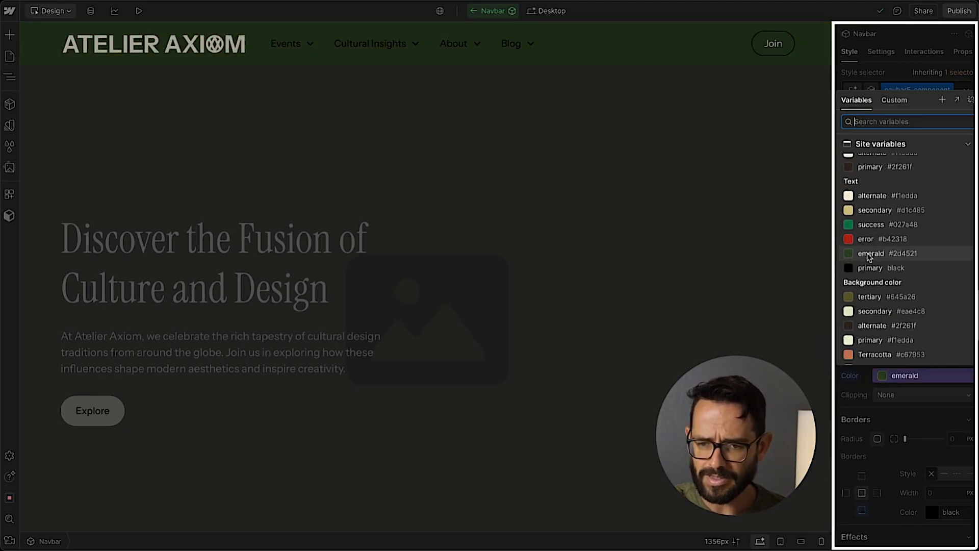
left_click(870, 256)
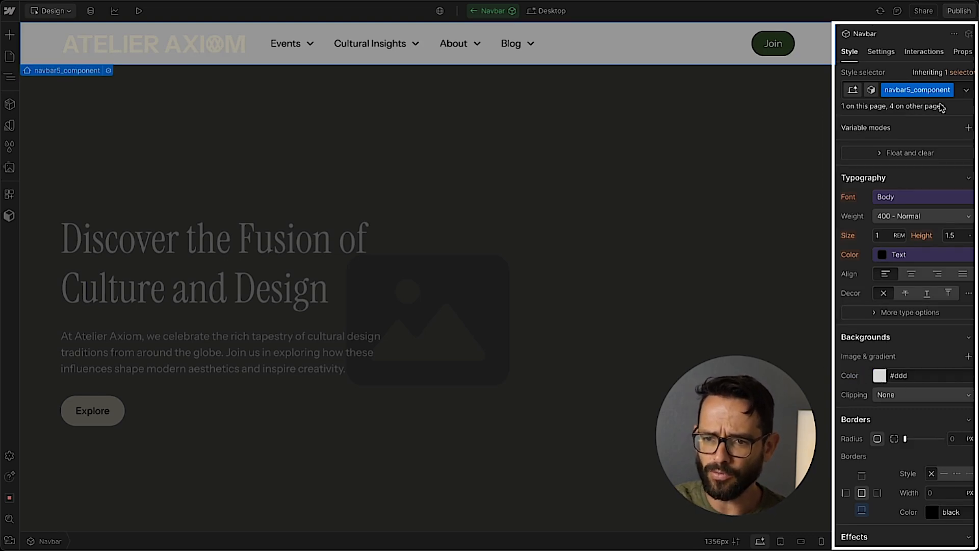
Add the color-scheme-3 class to the navbar5_component element.
left_click(961, 92)
type("color-sc")
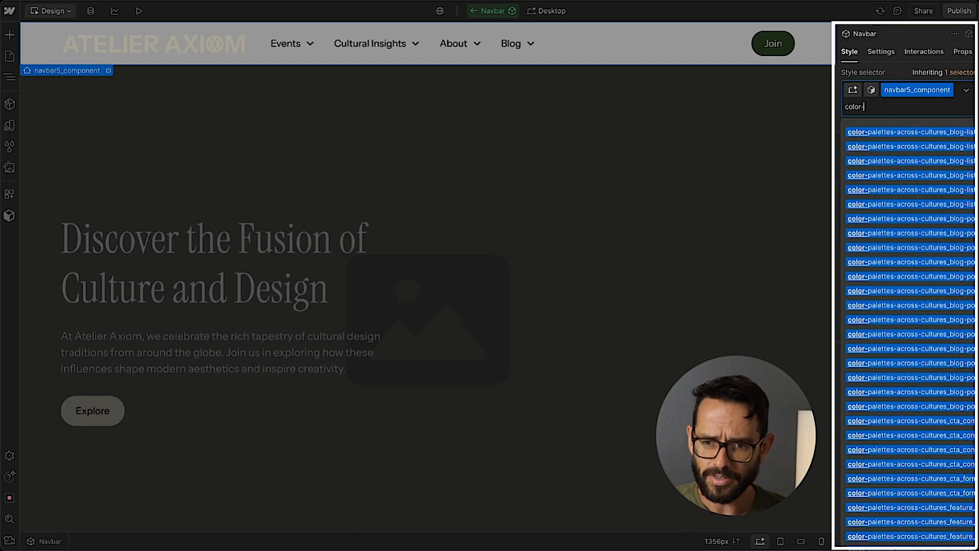
key("Down")
key("Down")
key("Down")
key("Return")
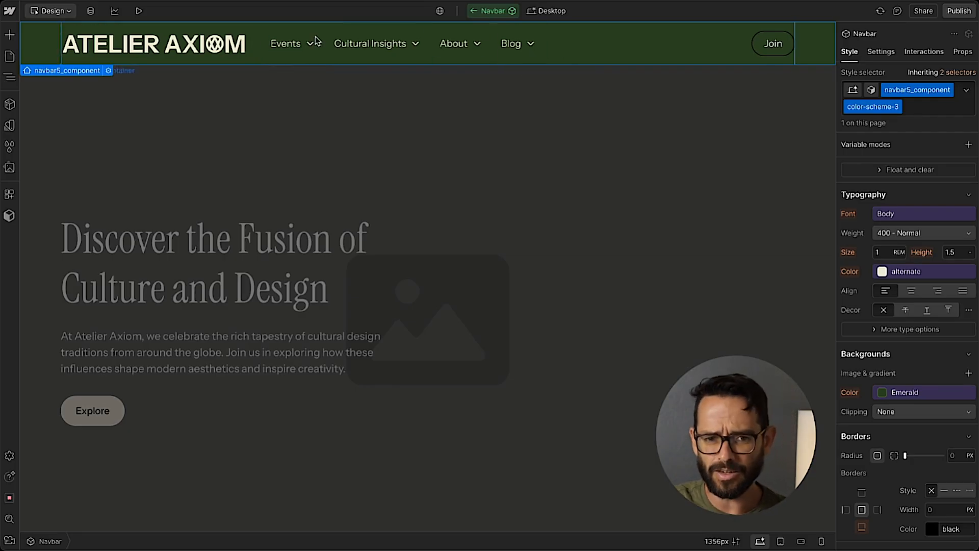
Replace the Join button's is-small combo class with is-alternate followed by is-small.
left_click(760, 50)
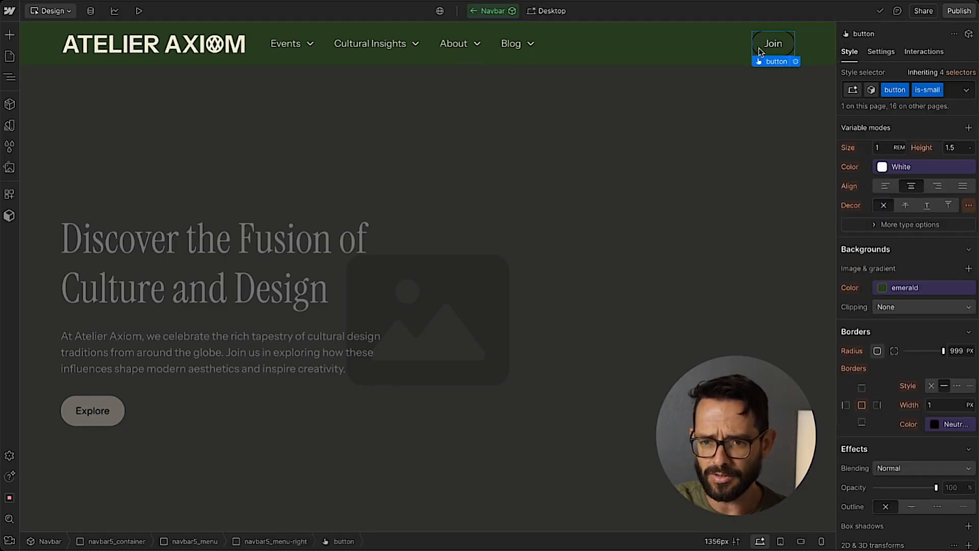
left_click(953, 92)
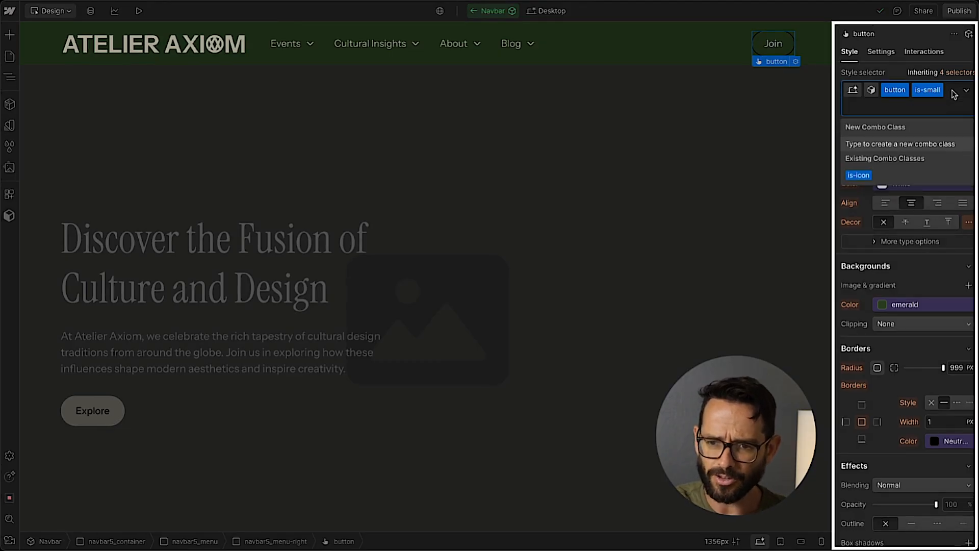
key("BackSpace")
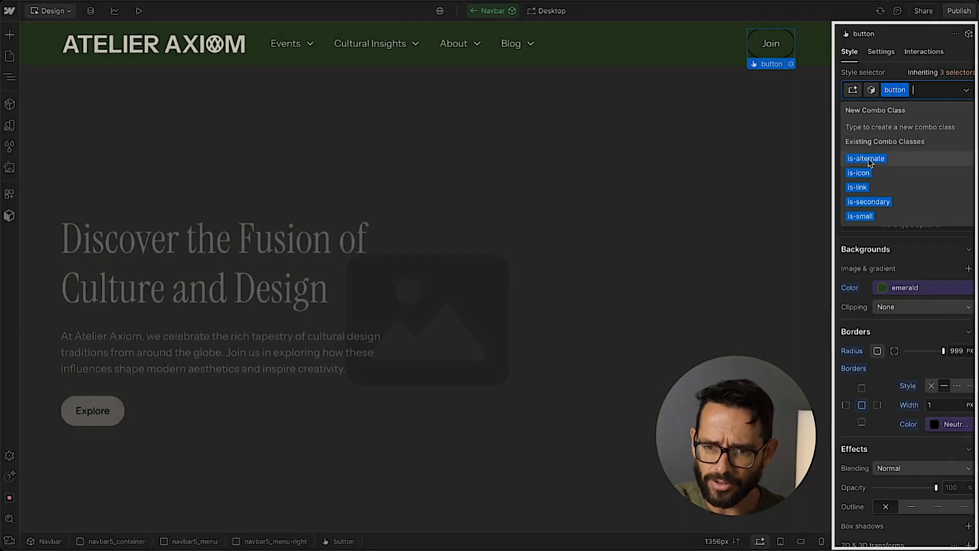
left_click(886, 156)
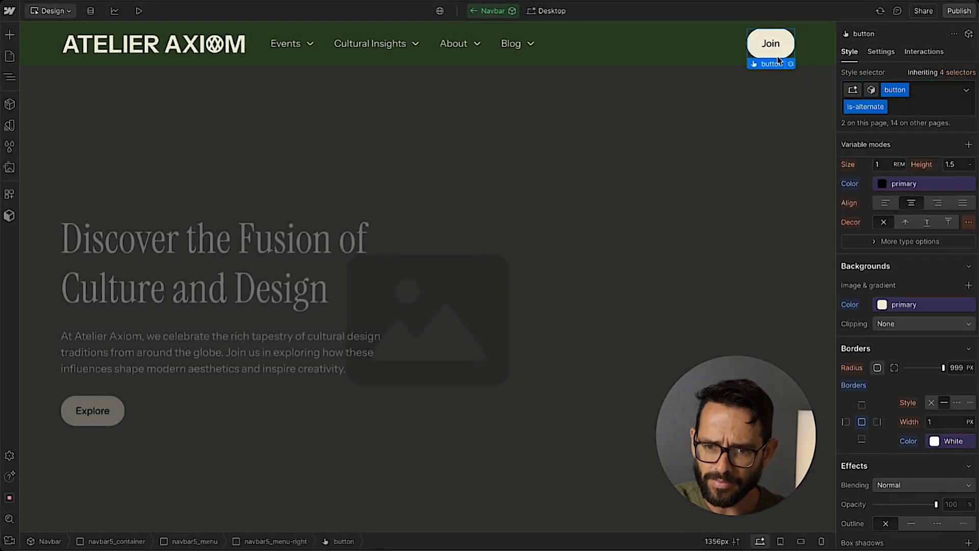
left_click(907, 110)
left_click(861, 176)
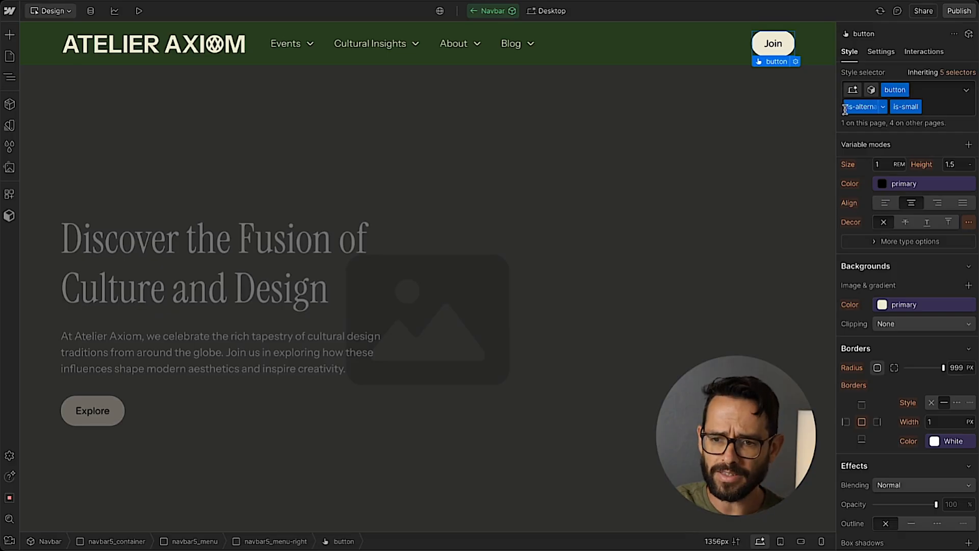
left_click(815, 43)
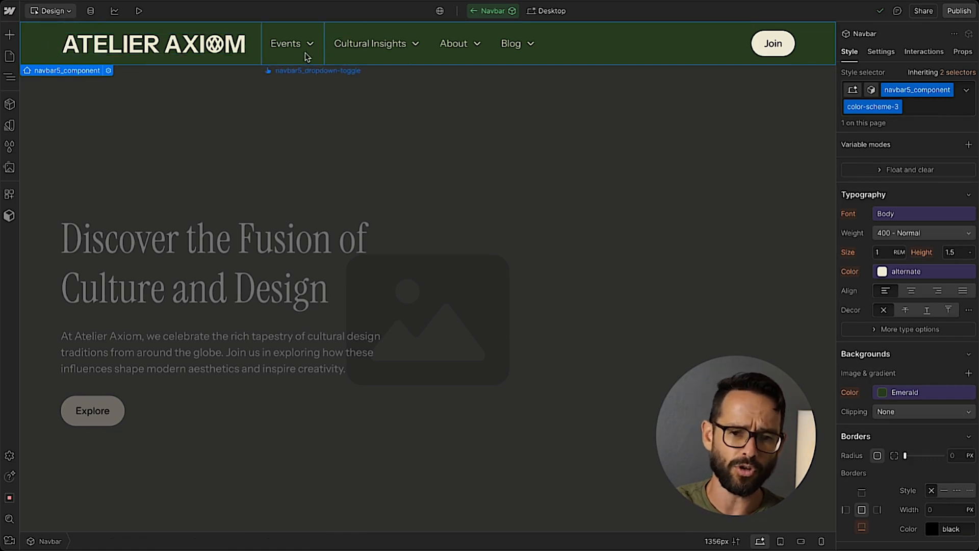
Leave Navbar component editing and preview the page with the Events dropdown open.
left_click(124, 118)
left_click(138, 11)
mouse_move(295, 68)
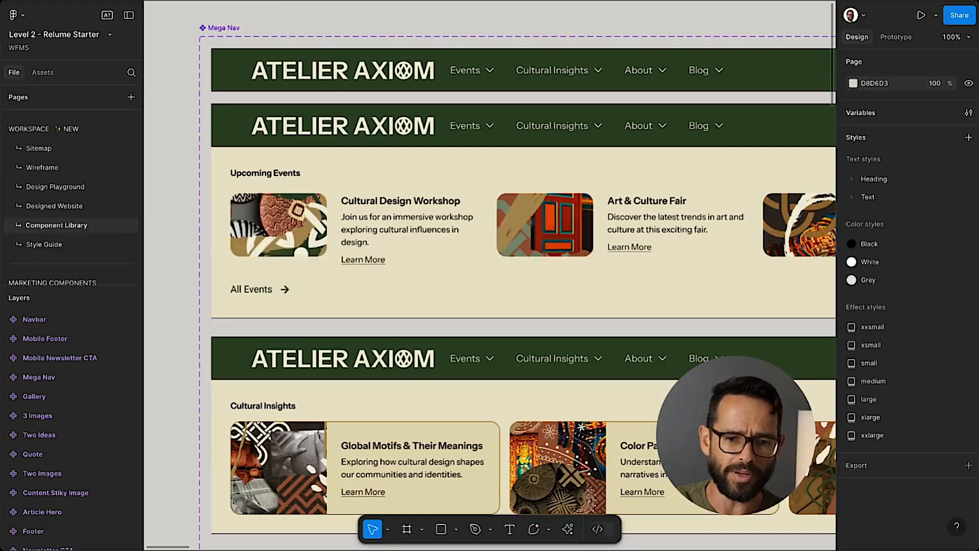
Switch to Figma and compare the Upcoming Events, Cultural Insights and About Us mega nav layouts, then return to Webflow.
scroll(263, 170, "right", 2)
scroll(263, 169, "left", 3)
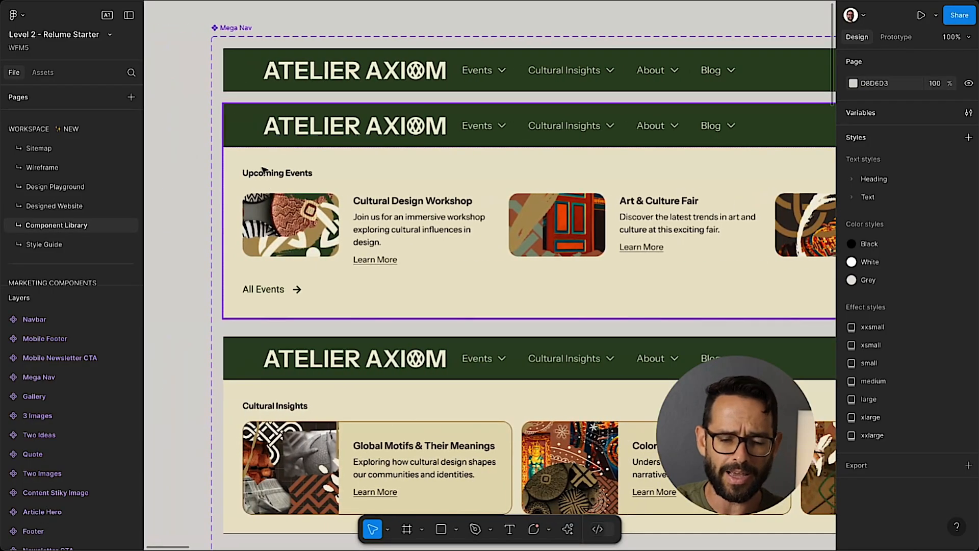
scroll(251, 279, "down", 1)
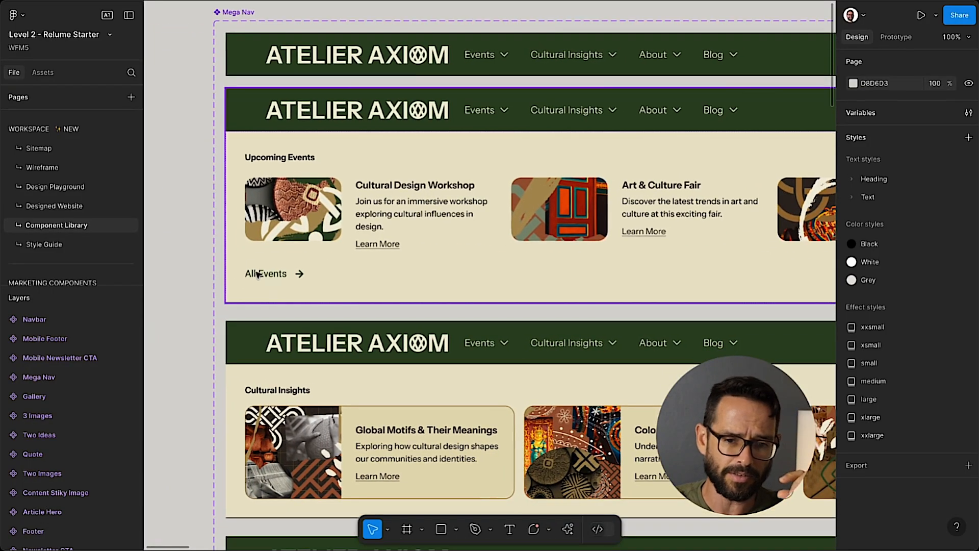
scroll(647, 223, "right", 4)
scroll(646, 223, "left", 5)
scroll(647, 222, "down", 3)
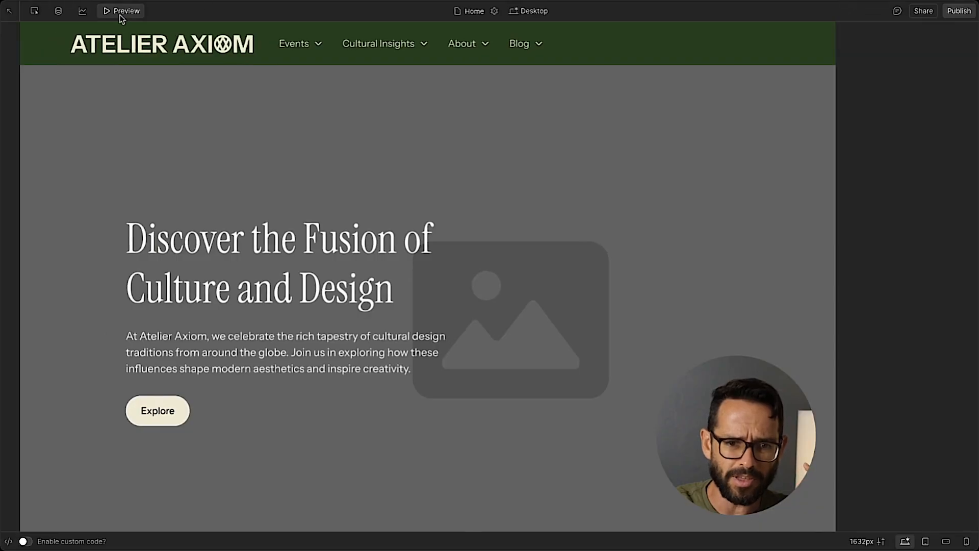
left_click(168, 59)
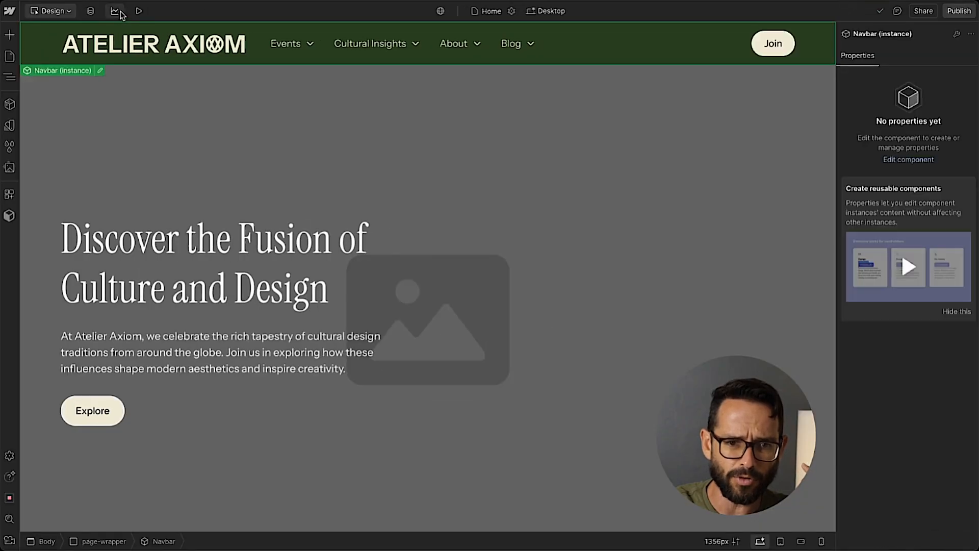
Check the Events dropdown in preview mode once more and return to the design canvas.
left_click(139, 11)
mouse_move(276, 40)
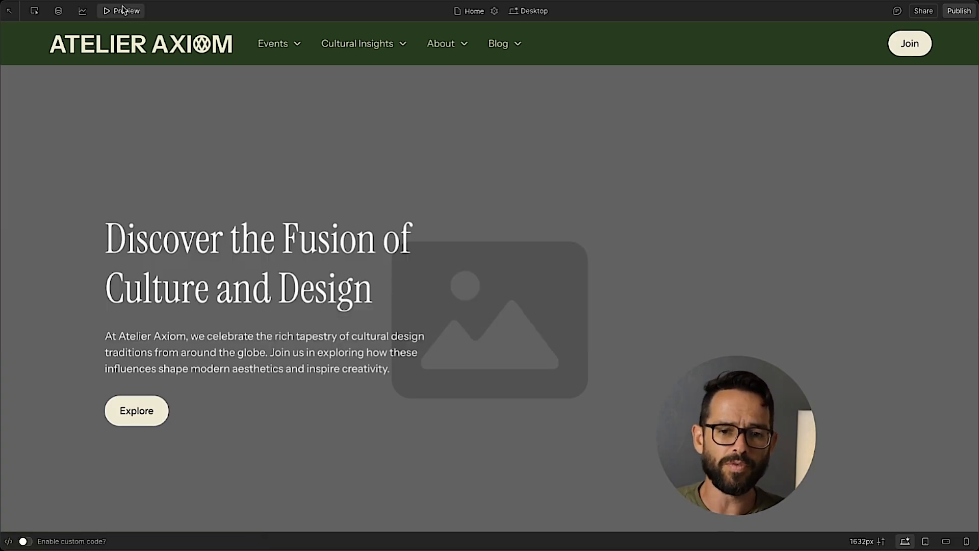
left_click(134, 15)
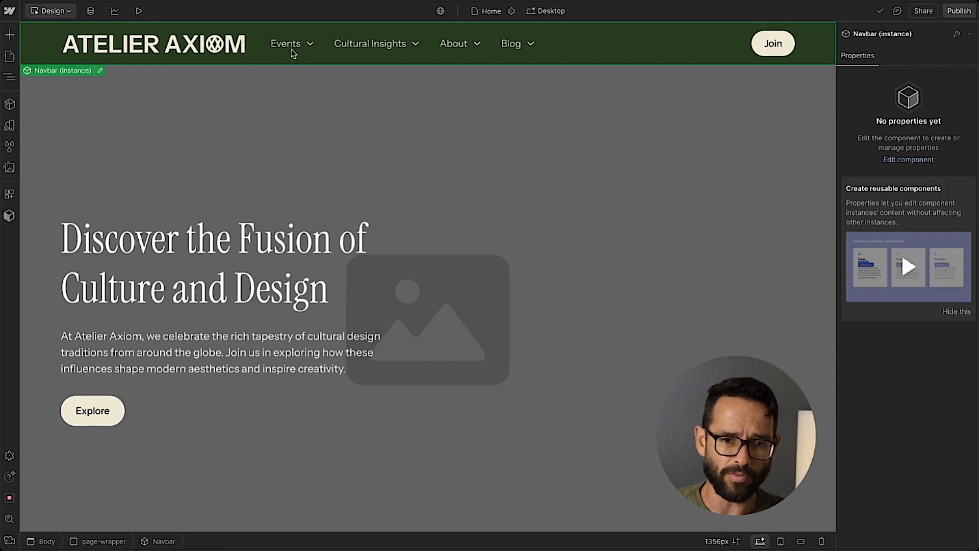
Open the Navbar component for editing, reveal its element tree and set the About dropdown's menu to Show.
double_click(459, 51)
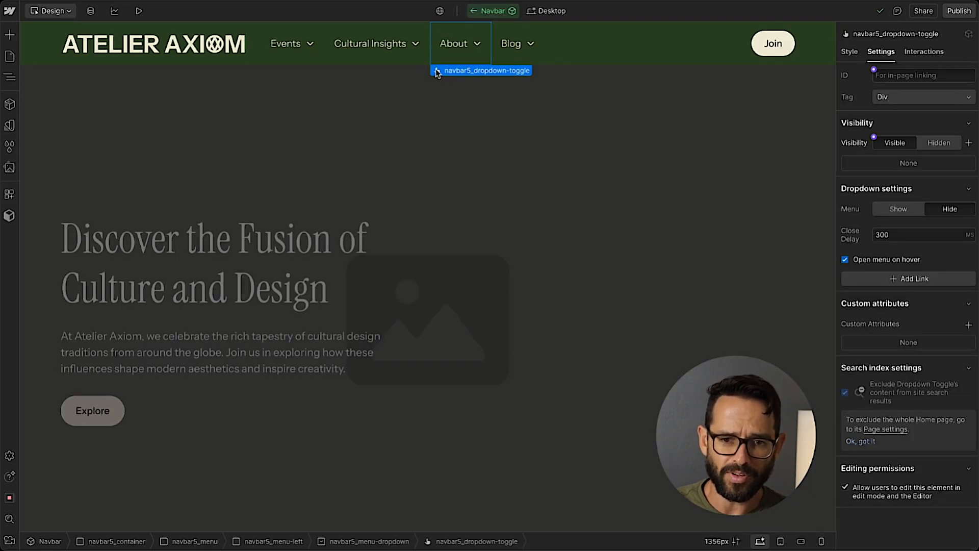
left_click(9, 77)
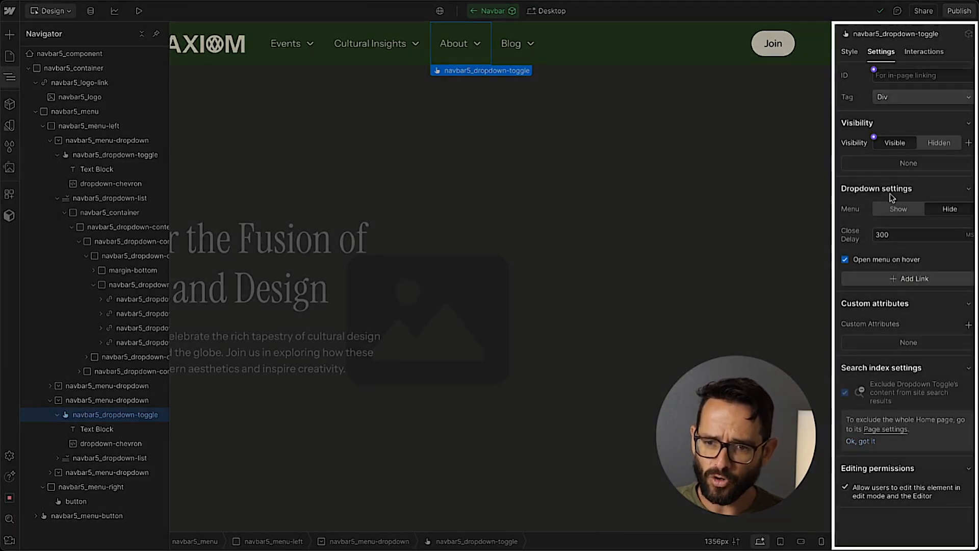
left_click(898, 209)
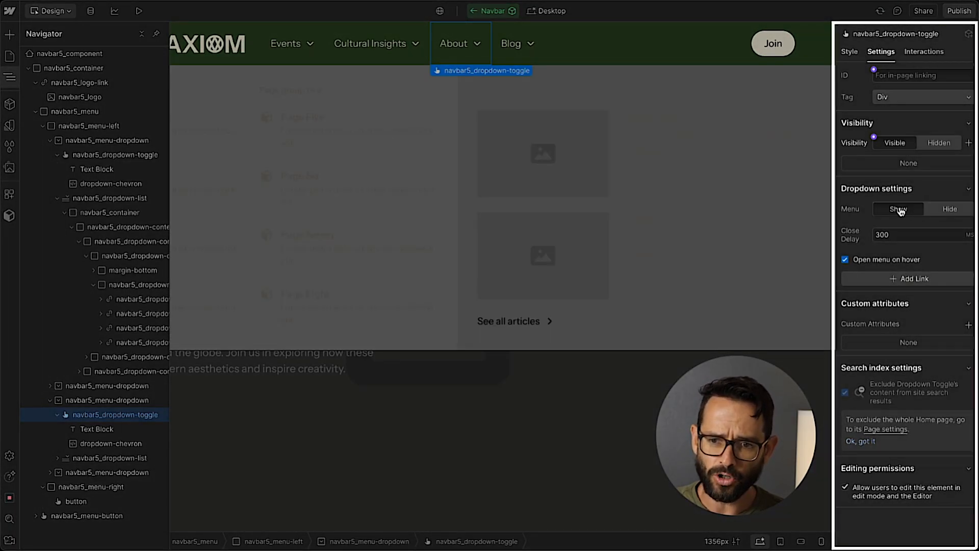
left_click(949, 209)
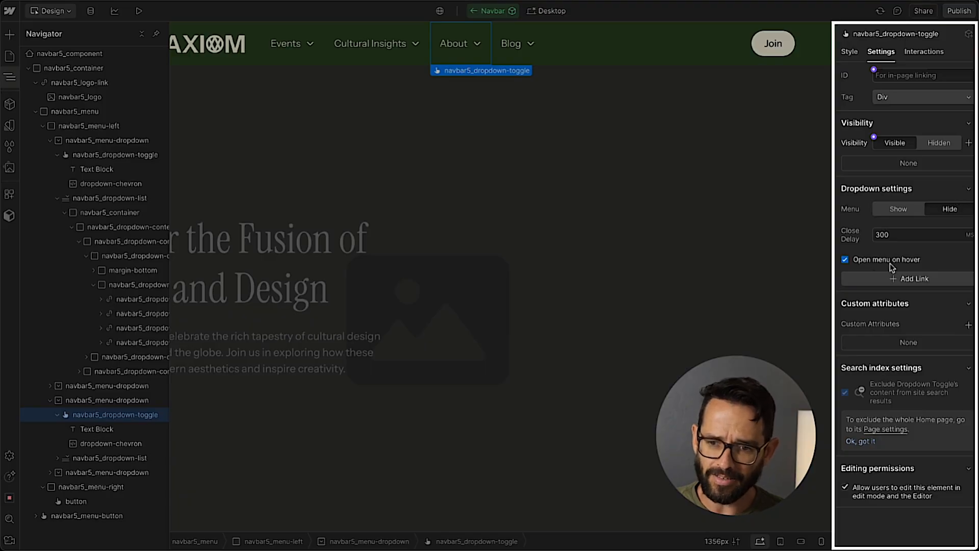
left_click(899, 210)
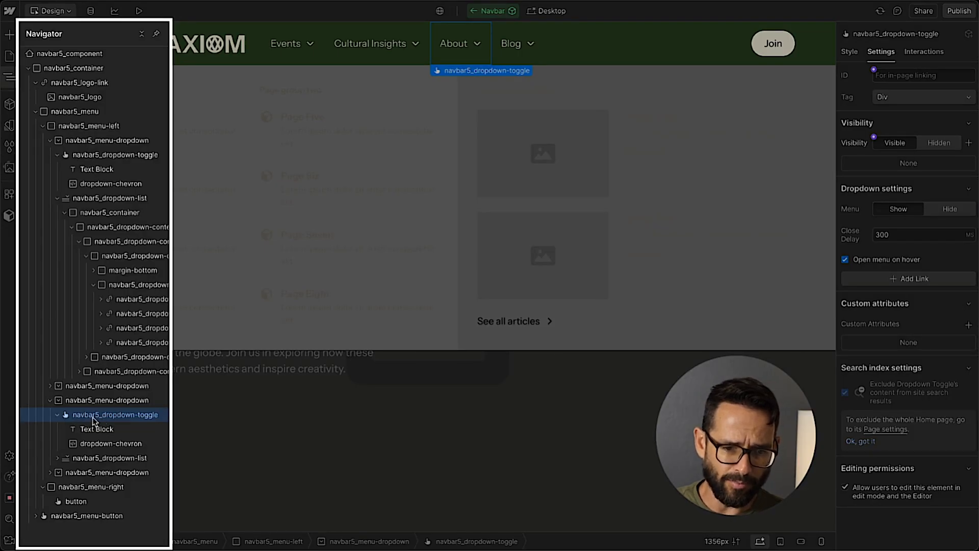
left_click(96, 442)
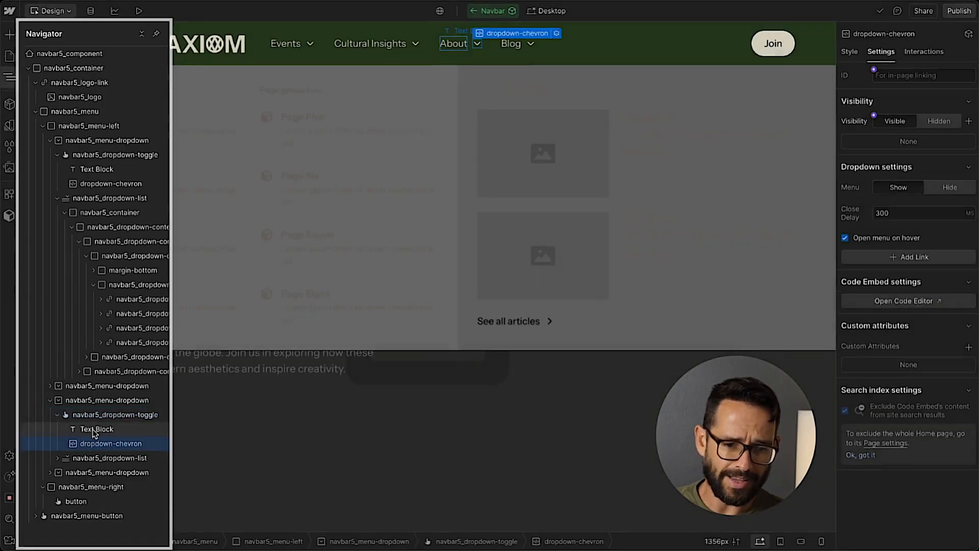
left_click(92, 429)
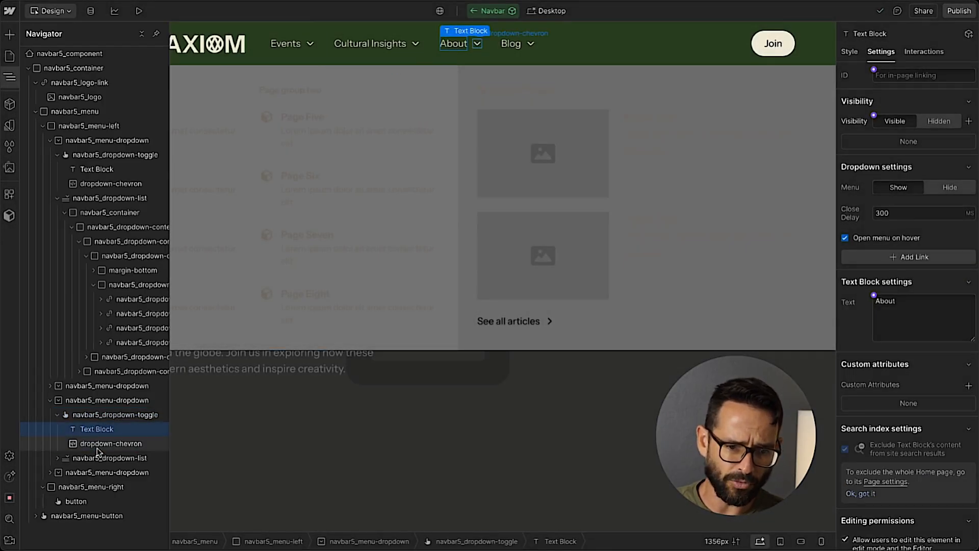
Try a z-index of 1 on the About dropdown's navbar5_dropdown-list element, then reset it.
left_click(80, 459)
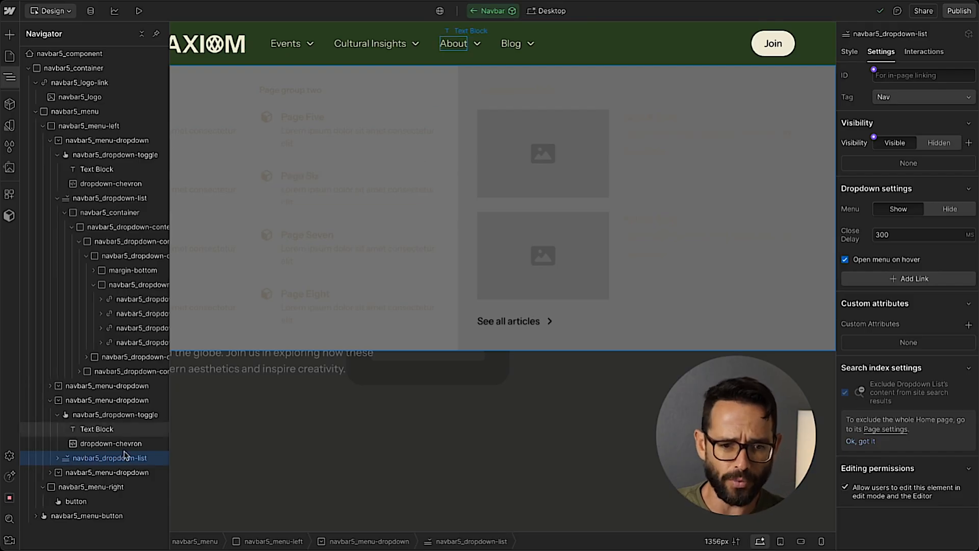
left_click(854, 54)
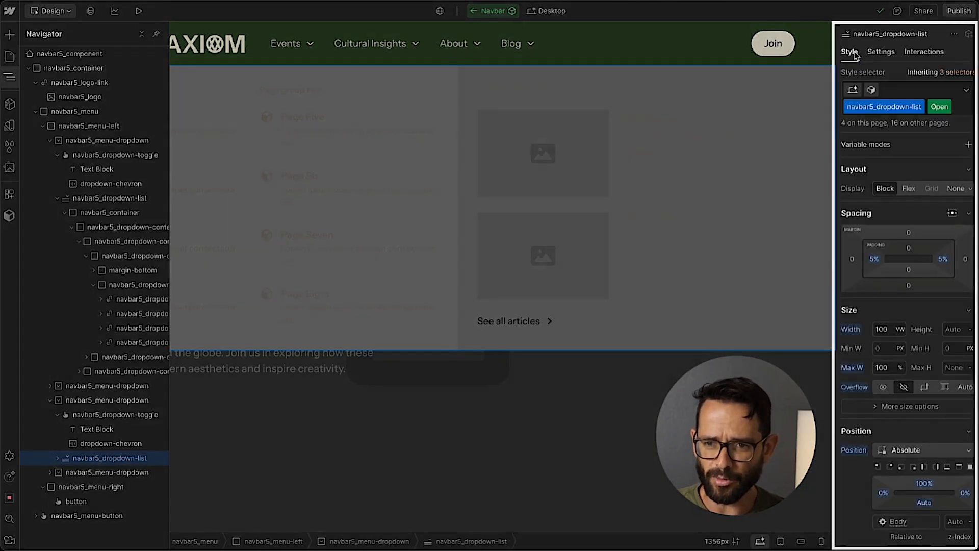
scroll(913, 394, "down", 3)
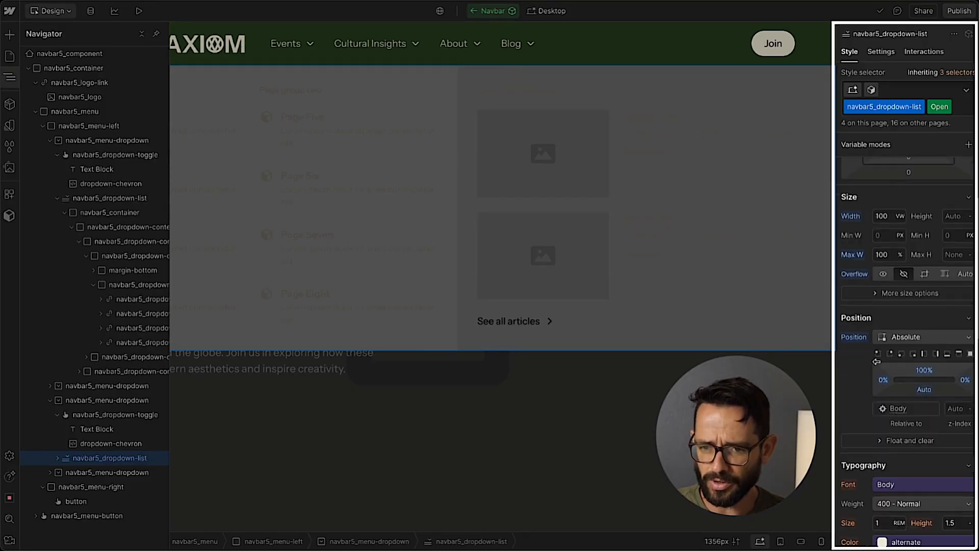
left_click(954, 410)
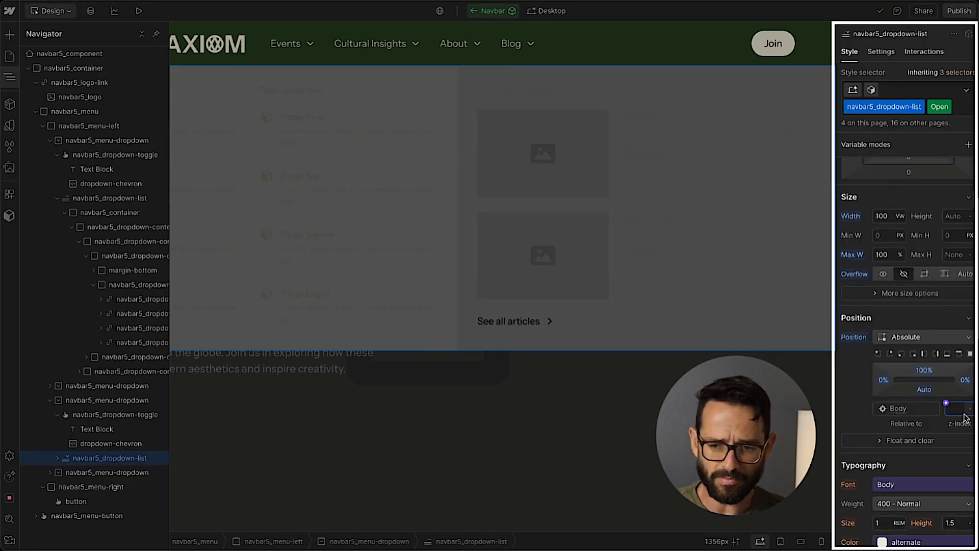
type("1")
key("Return")
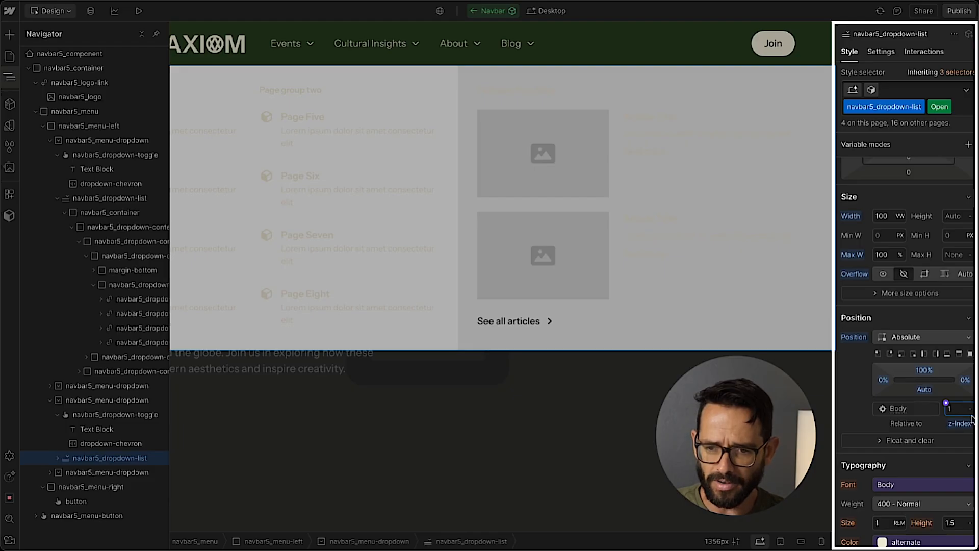
left_click(961, 424)
left_click(861, 442)
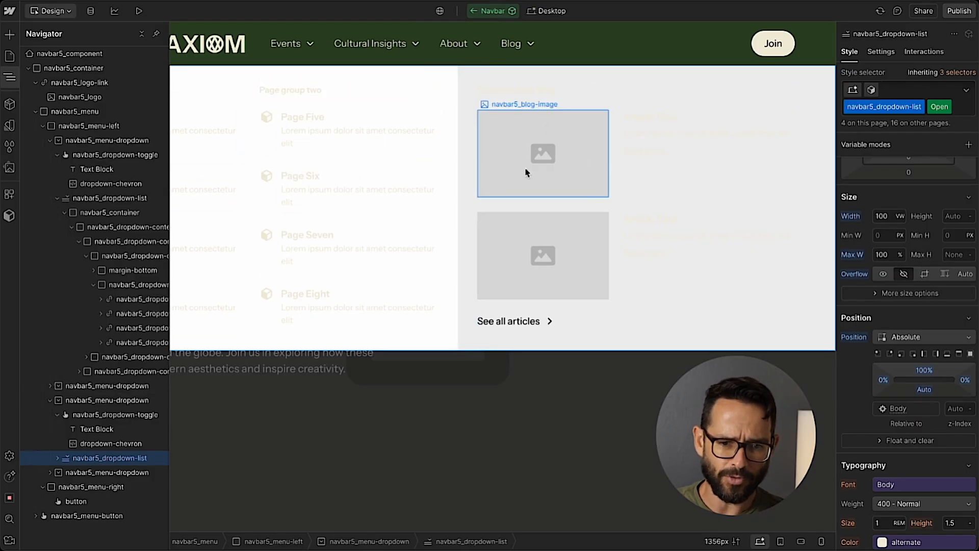
Expand the containers nested in the About dropdown list and toggle its menu hidden and shown again.
left_click(62, 472)
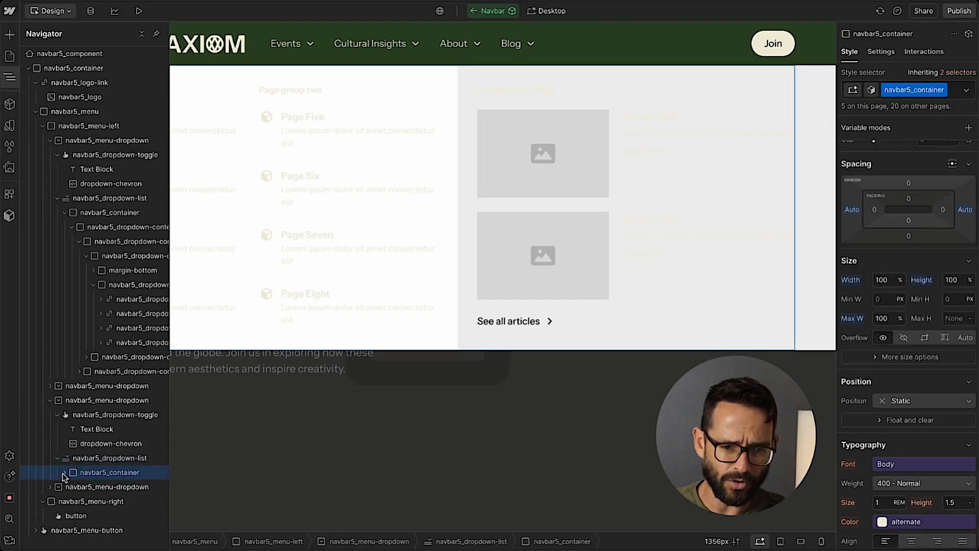
left_click(65, 472)
left_click(112, 487)
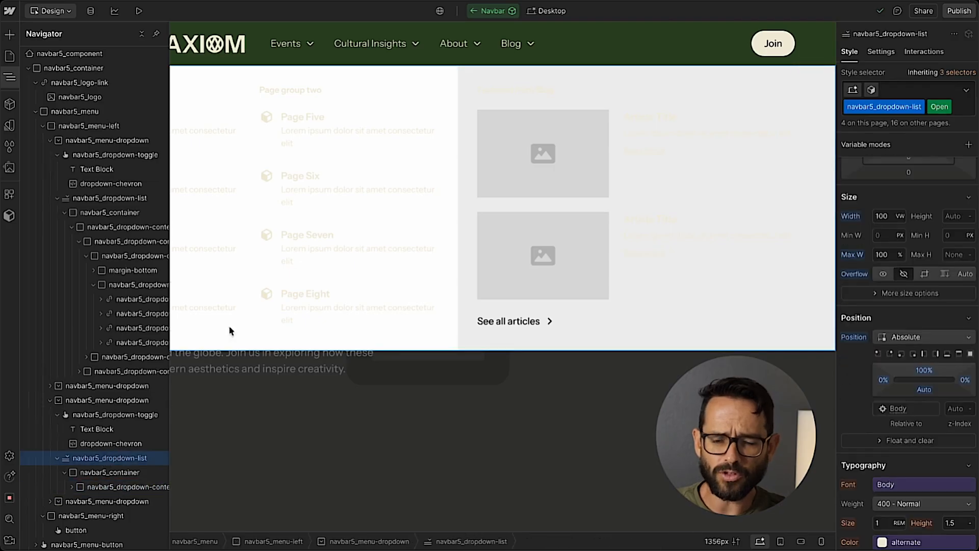
left_click(88, 459)
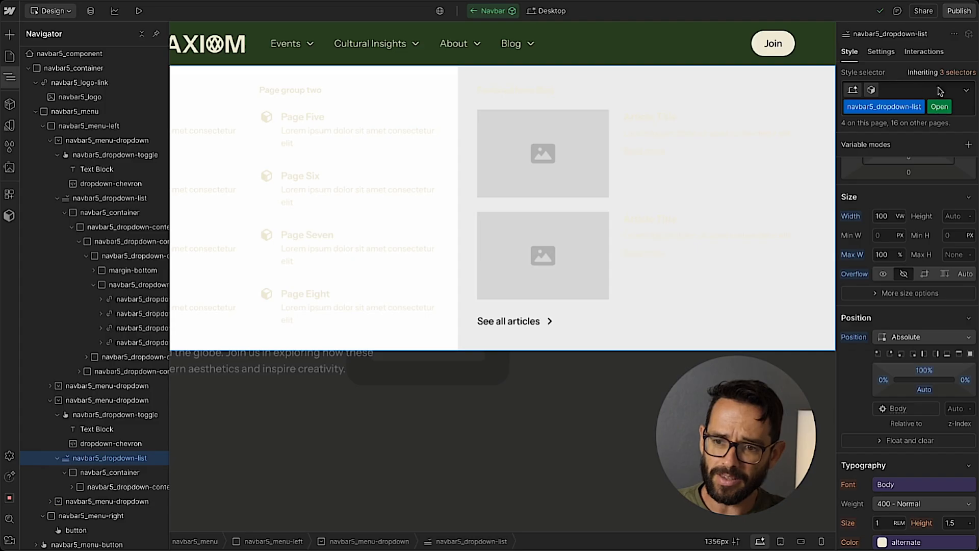
left_click(881, 52)
left_click(948, 210)
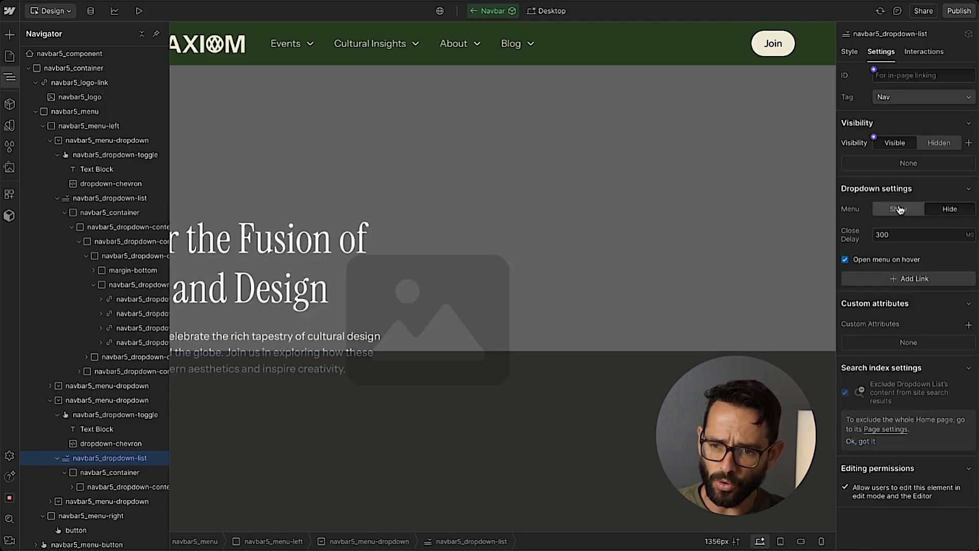
left_click(899, 209)
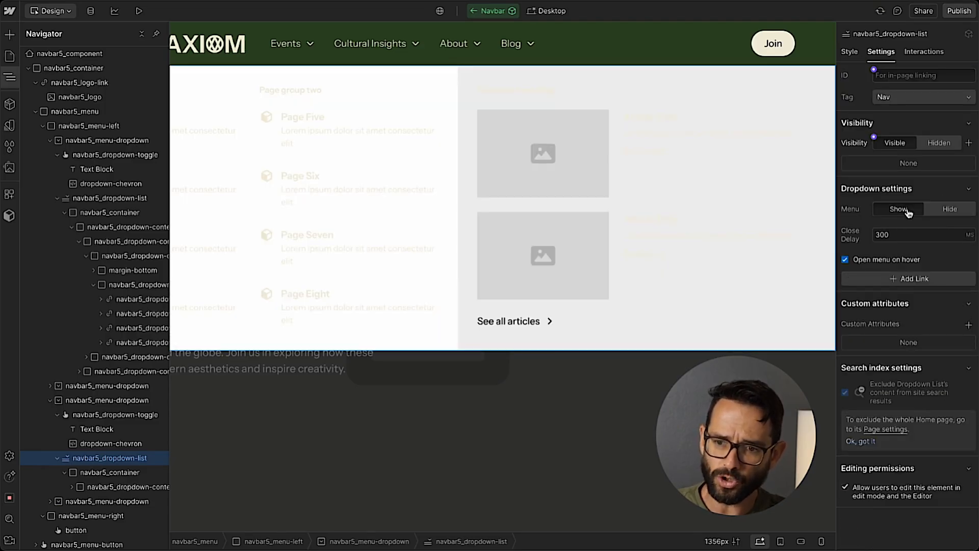
Set the background colour of the About dropdown's navbar5_dropdown-list to the secondary Background color variable (#eae4c8).
left_click(849, 52)
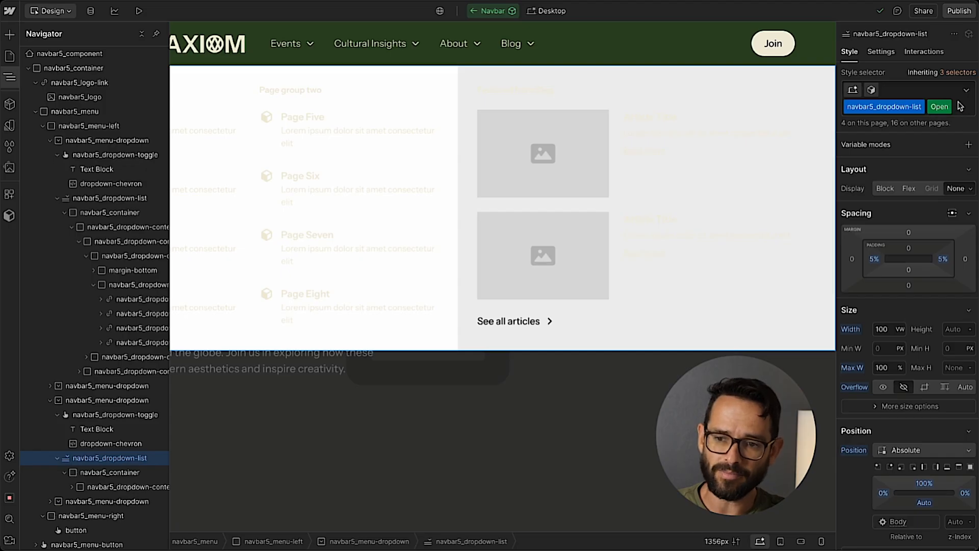
mouse_move(947, 111)
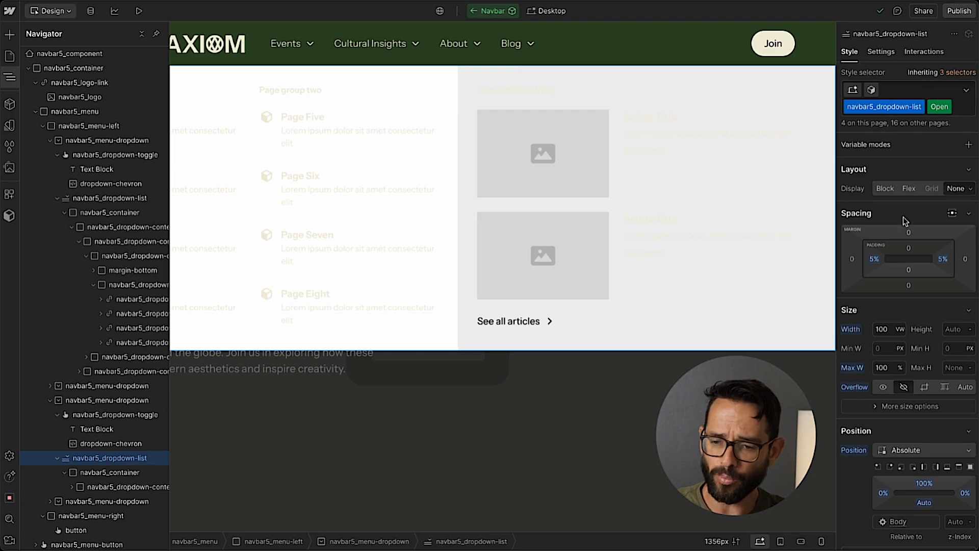
scroll(897, 224, "down", 8)
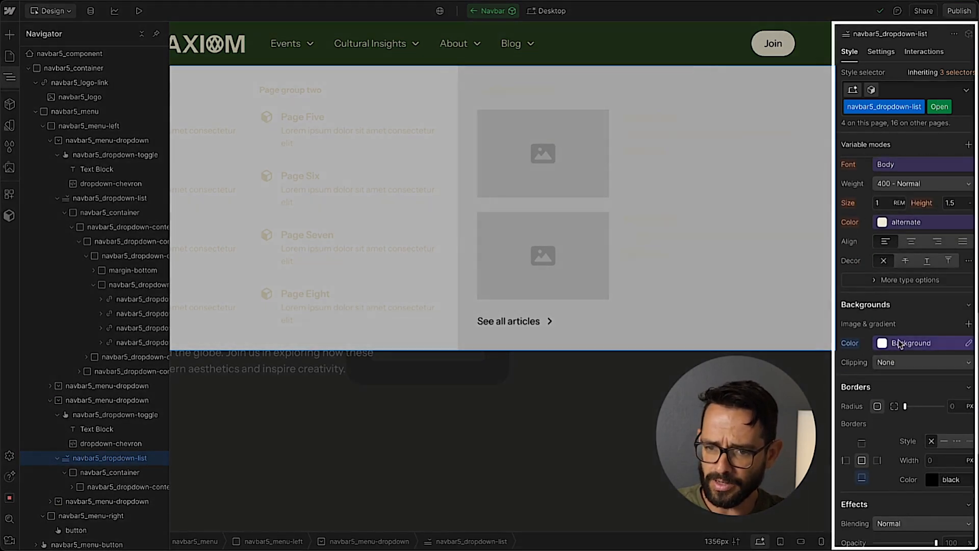
left_click(898, 342)
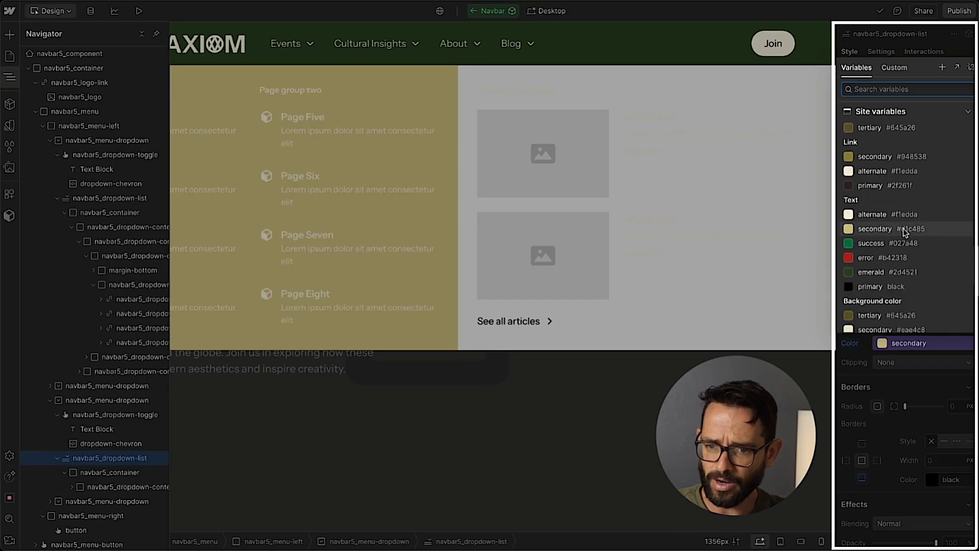
scroll(902, 240, "down", 1)
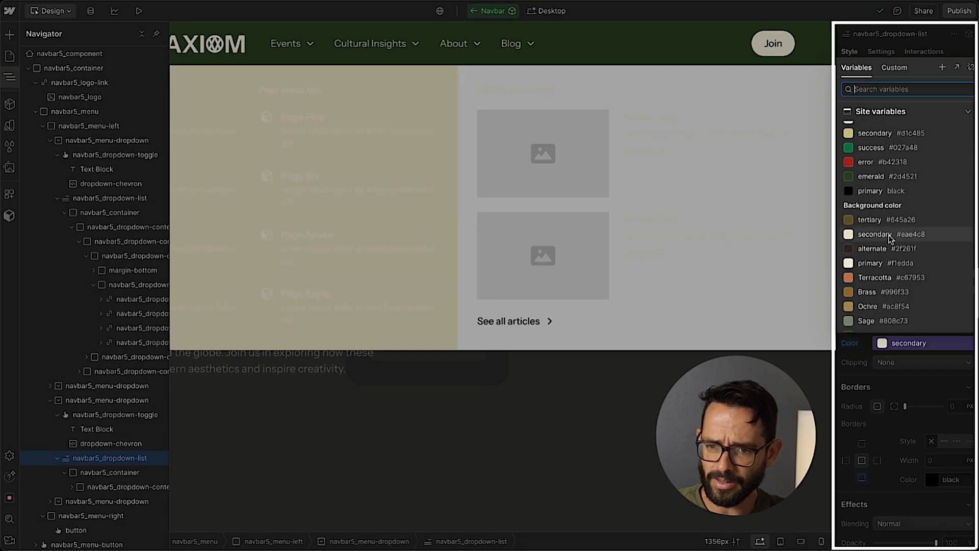
left_click(893, 239)
Set the text colour of the About dropdown list to the primary (black) variable.
scroll(896, 300, "up", 2)
left_click(910, 276)
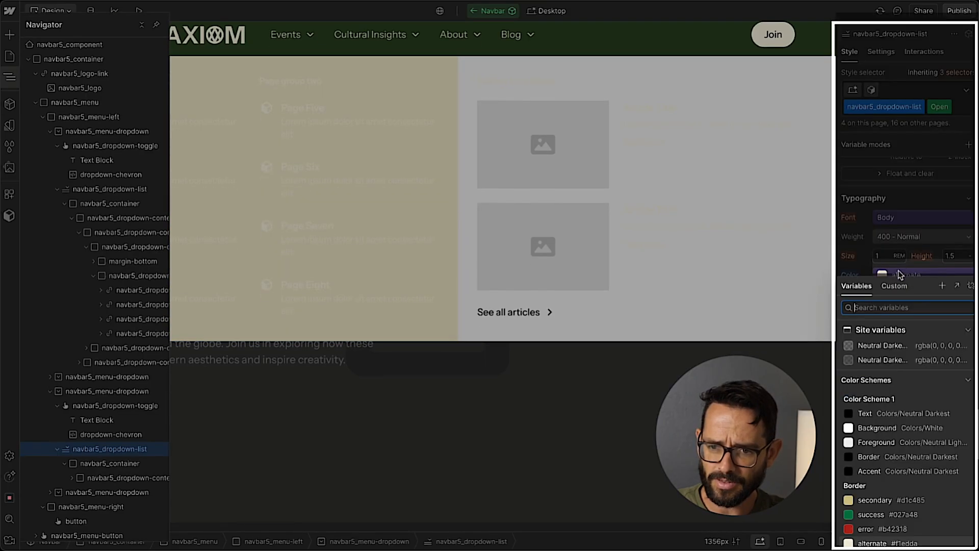
scroll(903, 405, "down", 5)
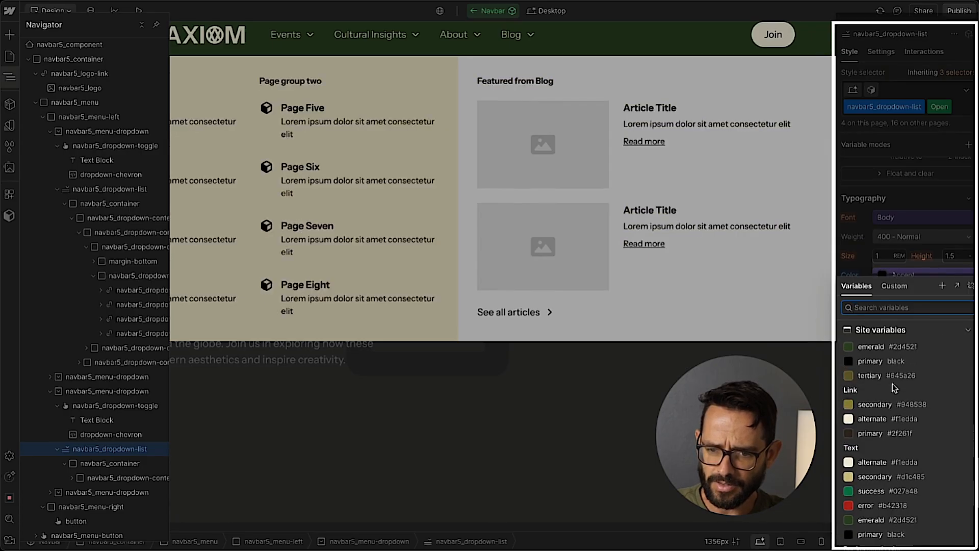
left_click(880, 472)
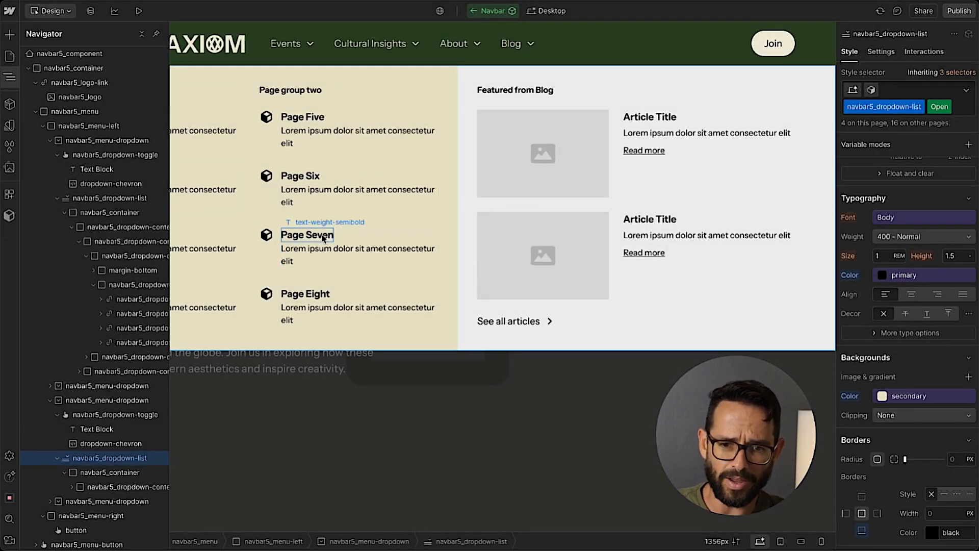
Delete the left and right content blocks inside the About dropdown's navbar5_dropdown-content, then select that emptied element.
key("z")
left_click(471, 84)
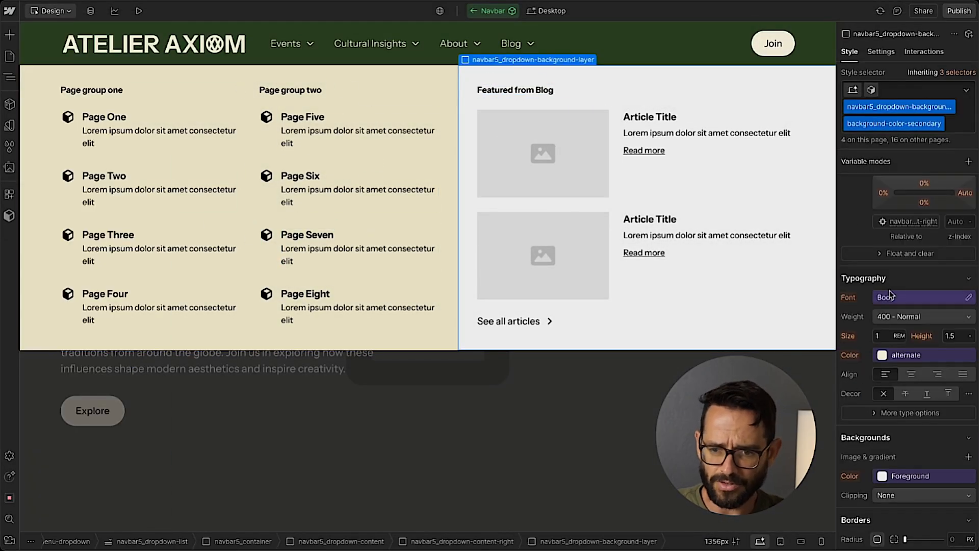
left_click(9, 77)
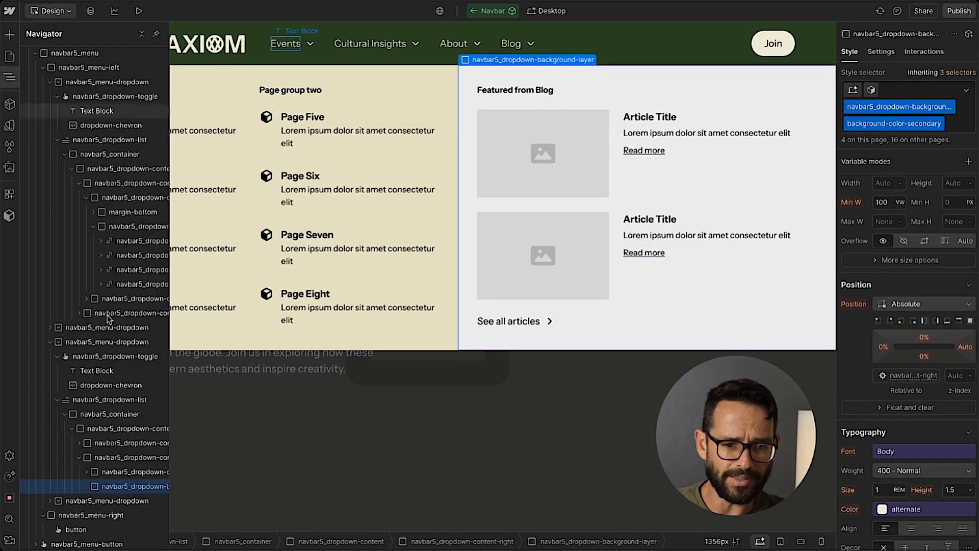
left_click(97, 414)
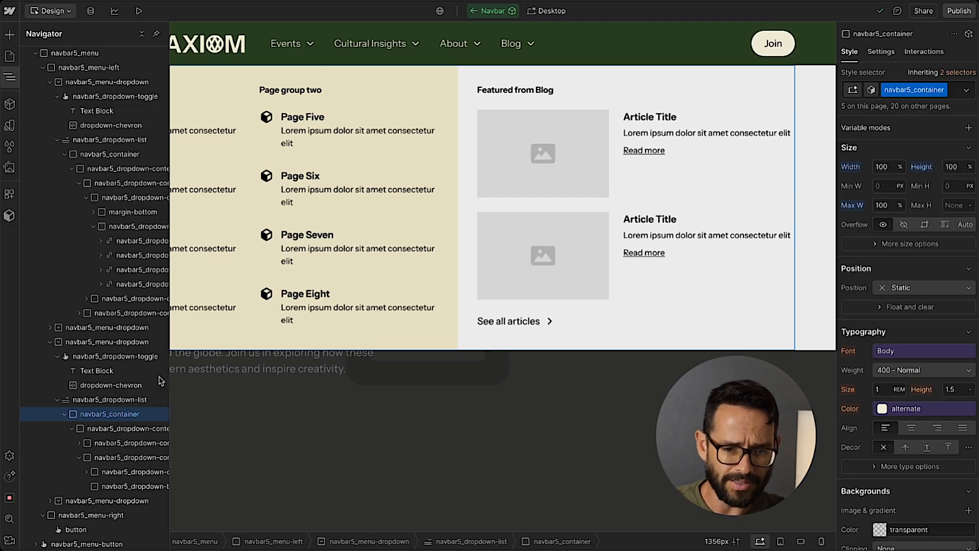
left_click(116, 430)
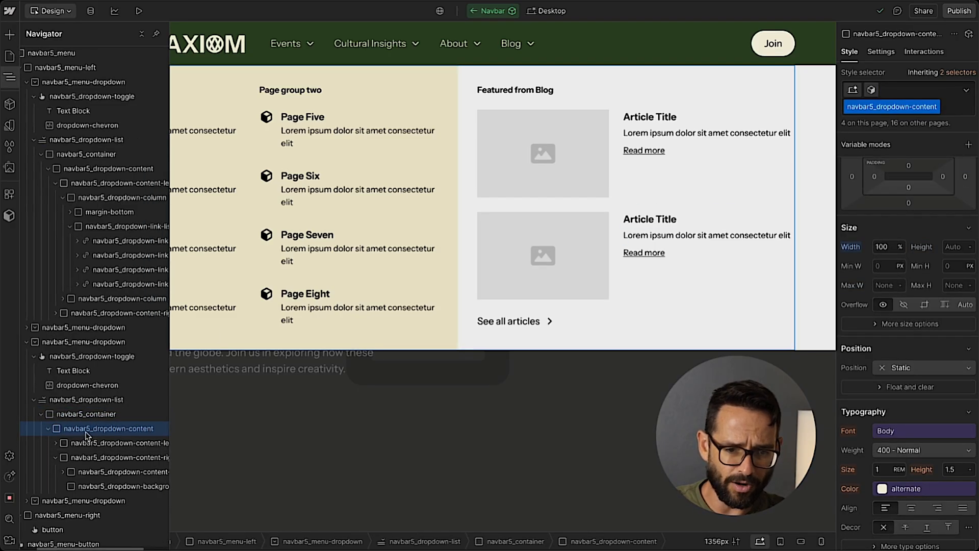
left_click(56, 457)
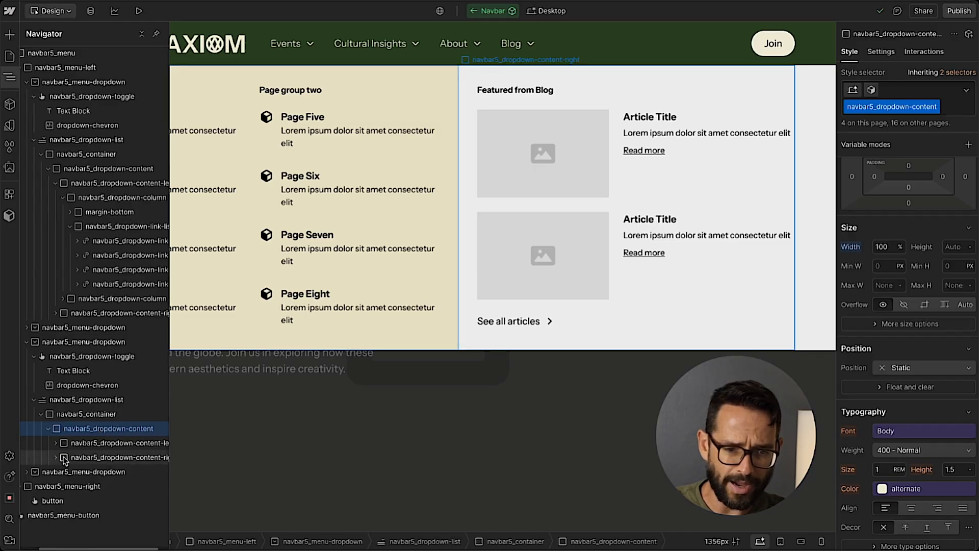
left_click(101, 457)
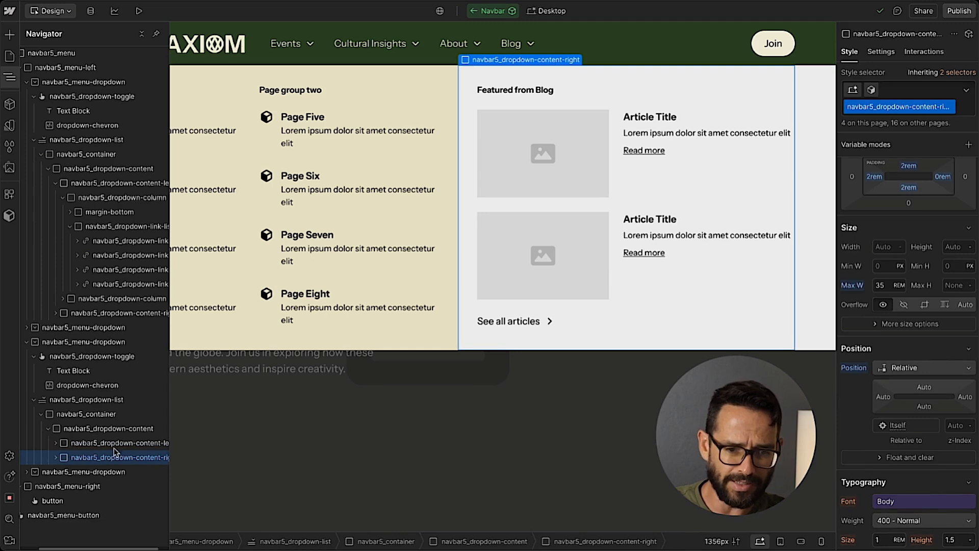
key("Delete")
key("Delete")
left_click(126, 430)
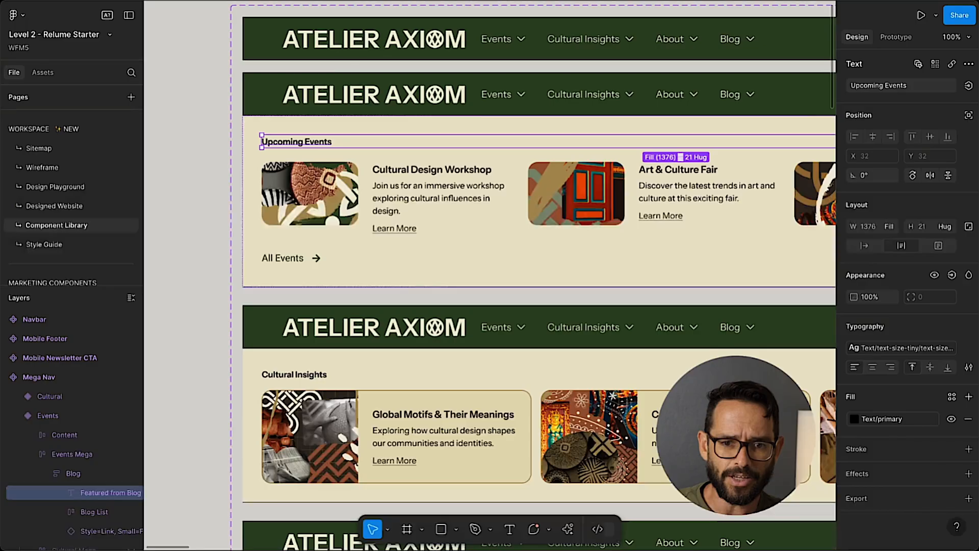
Switch to Figma to examine the About Us mega nav layout, then return to Webflow.
left_click(209, 175)
scroll(209, 173, "down", 8)
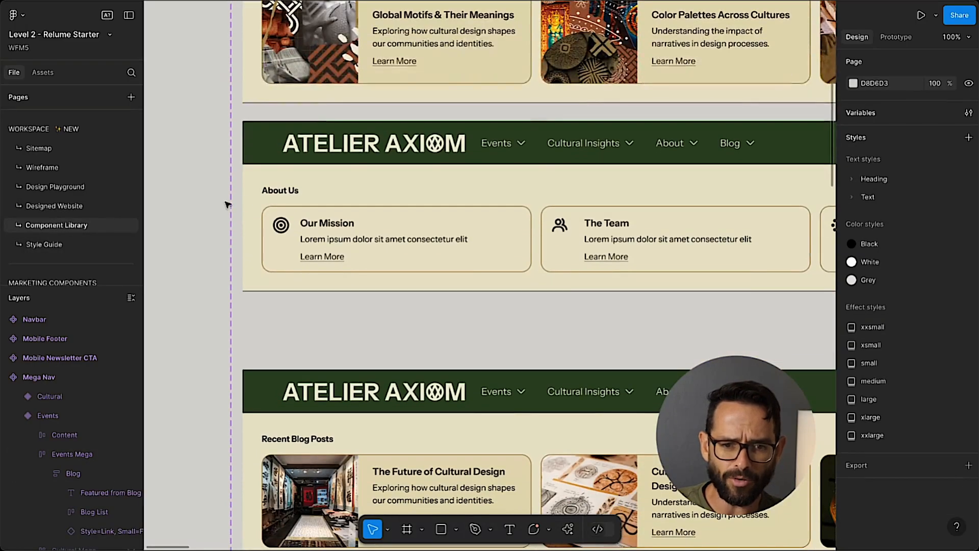
scroll(242, 194, "right", 3)
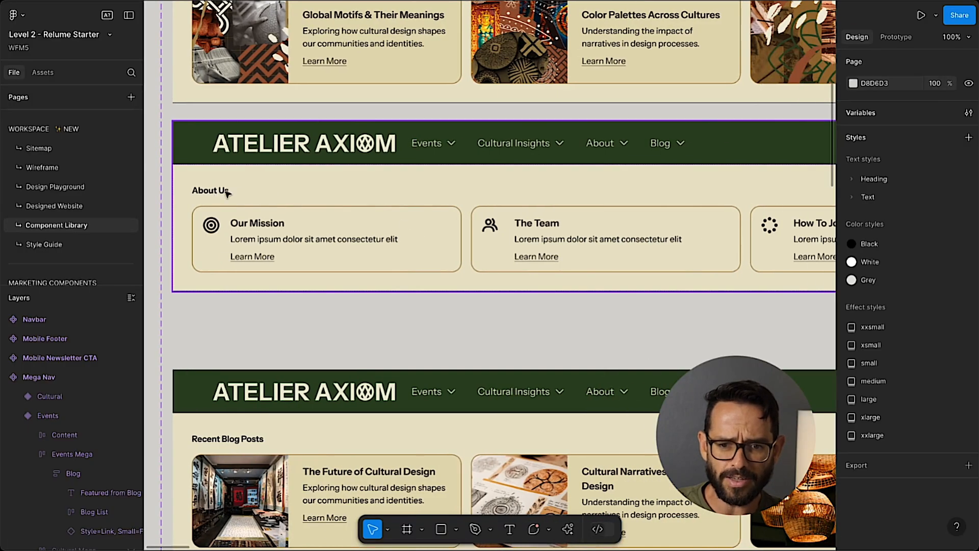
scroll(227, 193, "right", 5)
scroll(443, 209, "left", 5)
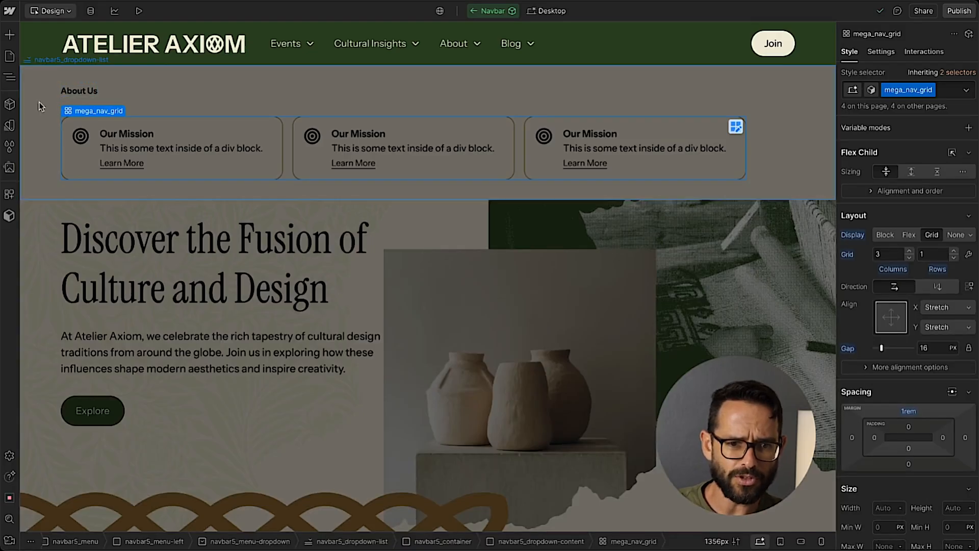
key("ctrl+Tab")
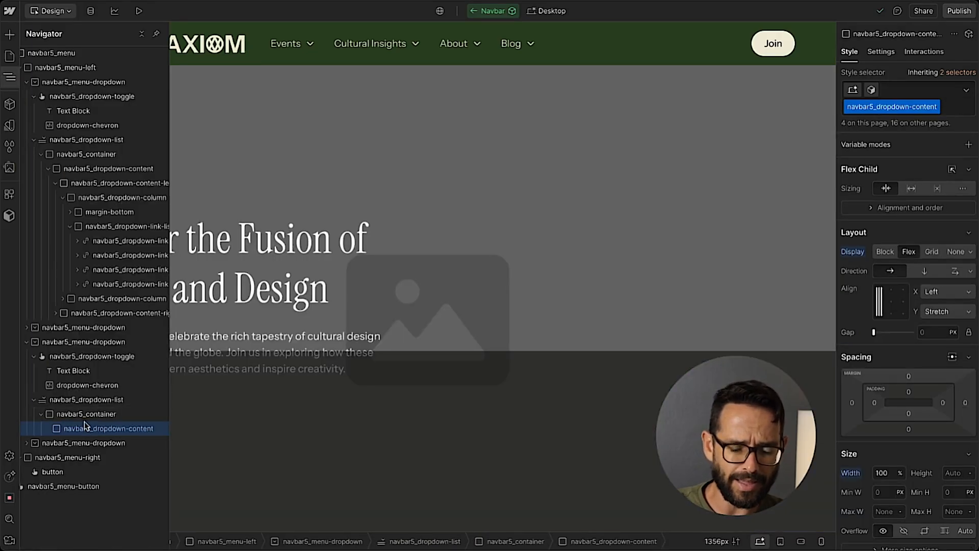
Add a Text Block and a Grid inside the About dropdown's navbar5_dropdown-content.
key("ctrl+e")
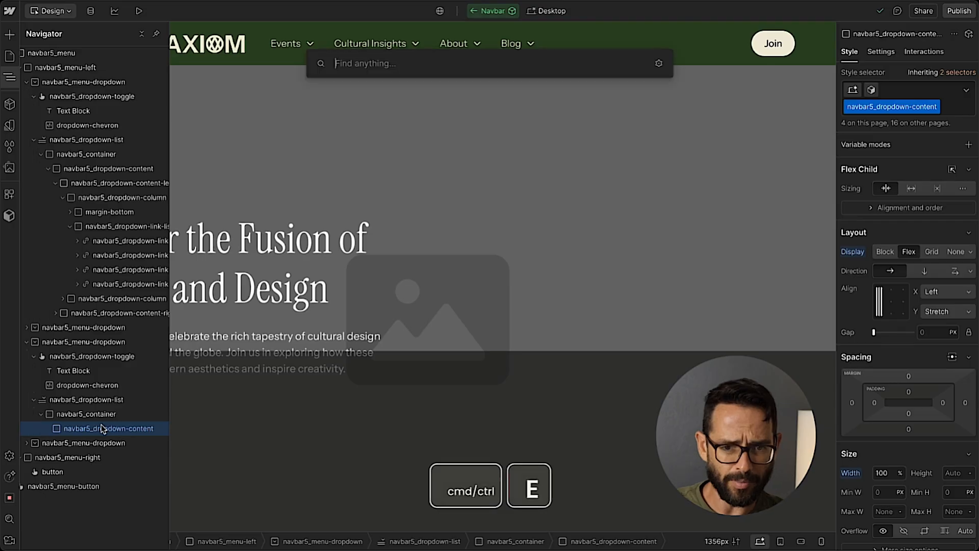
type("text")
key("Down")
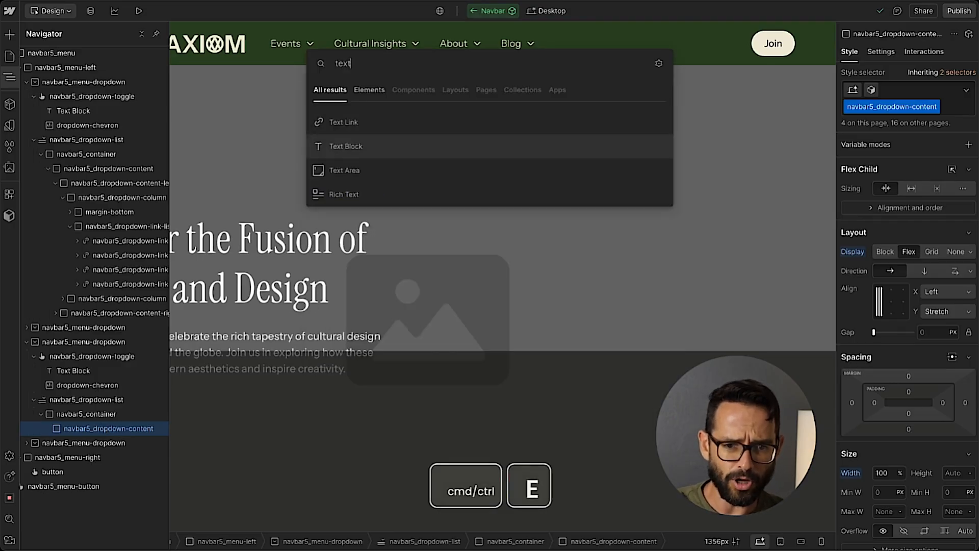
key("Return")
key("ctrl+e")
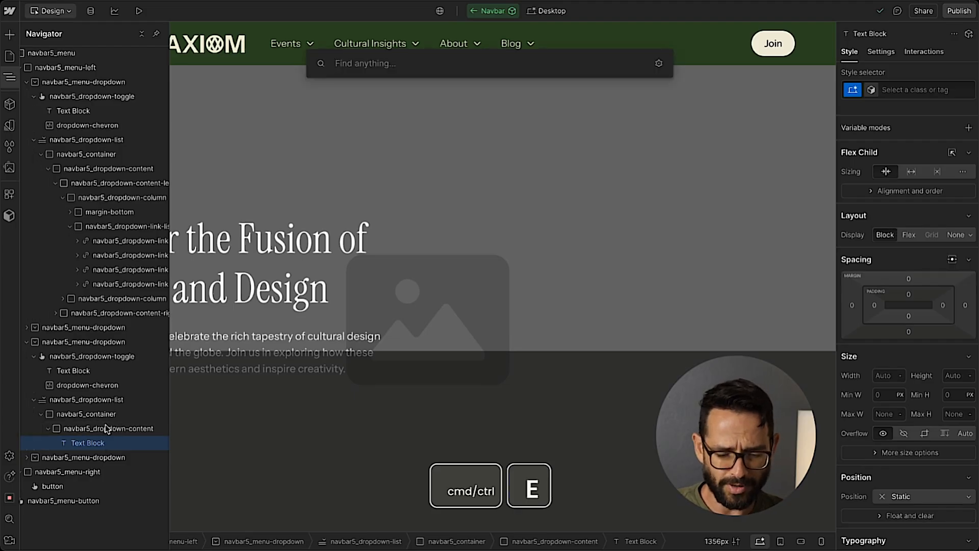
type("grid")
key("Return")
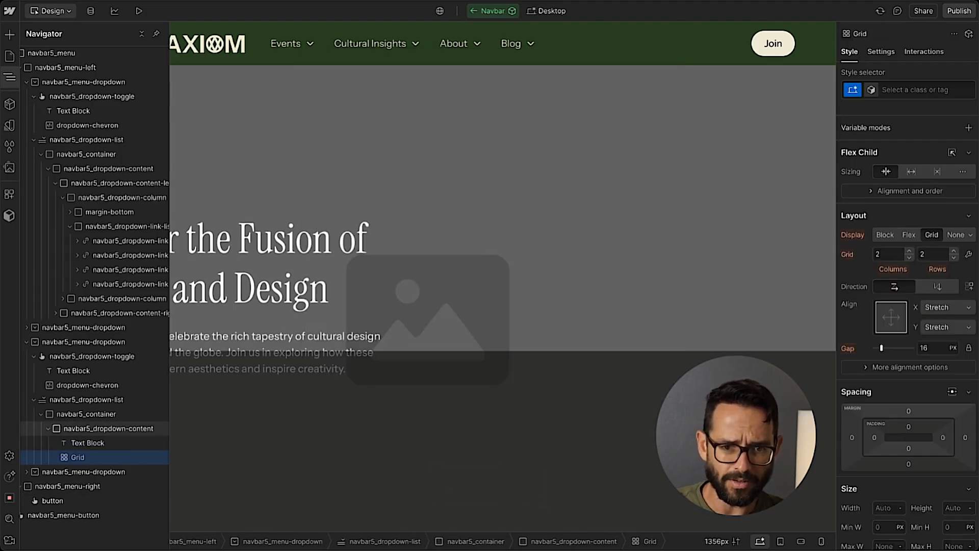
Set the top and bottom padding of navbar5_dropdown-content to 2rem.
left_click(82, 429)
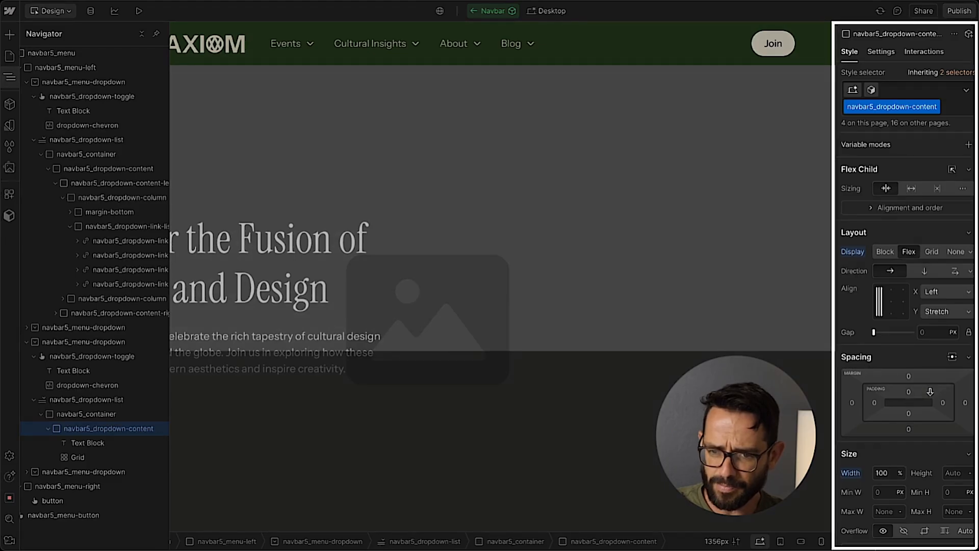
left_click(907, 392)
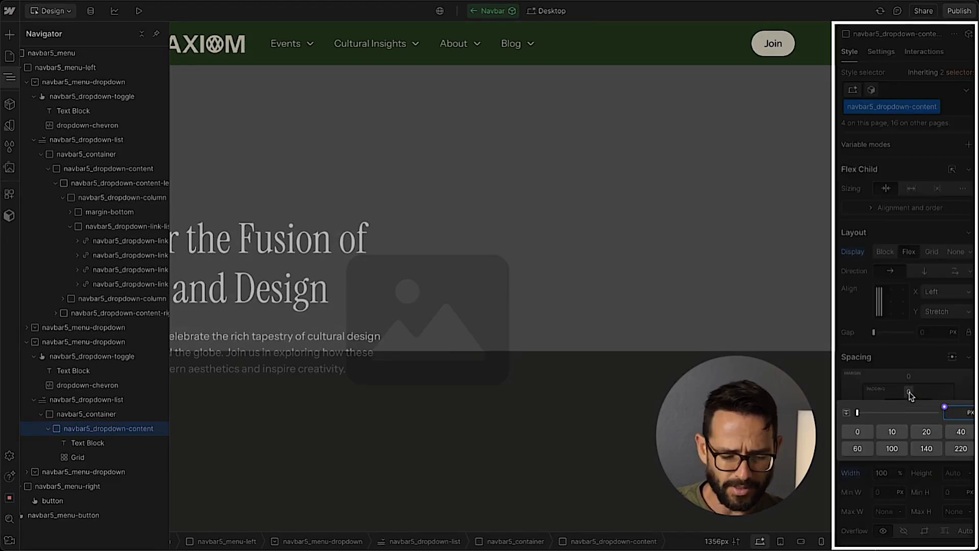
type("2rem")
key("Return")
left_click(908, 414)
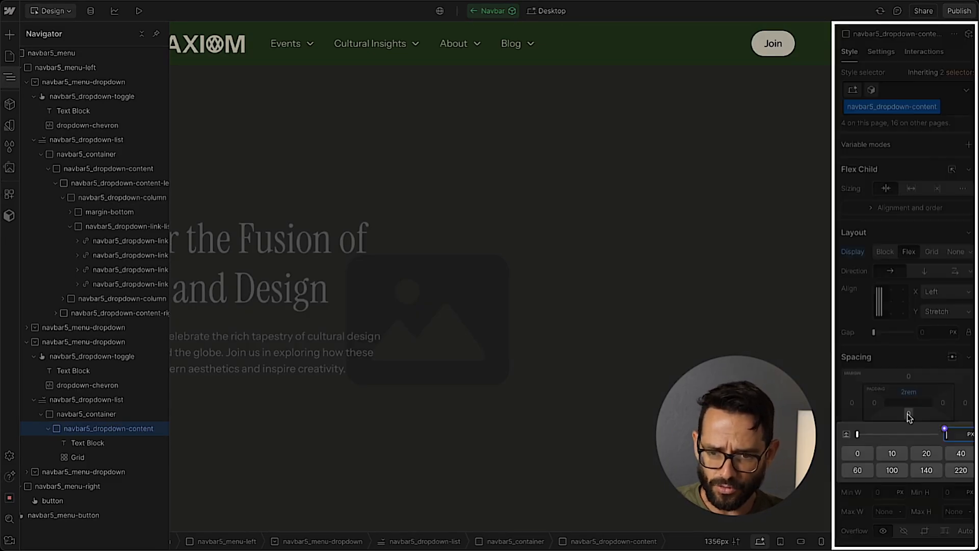
key("Return")
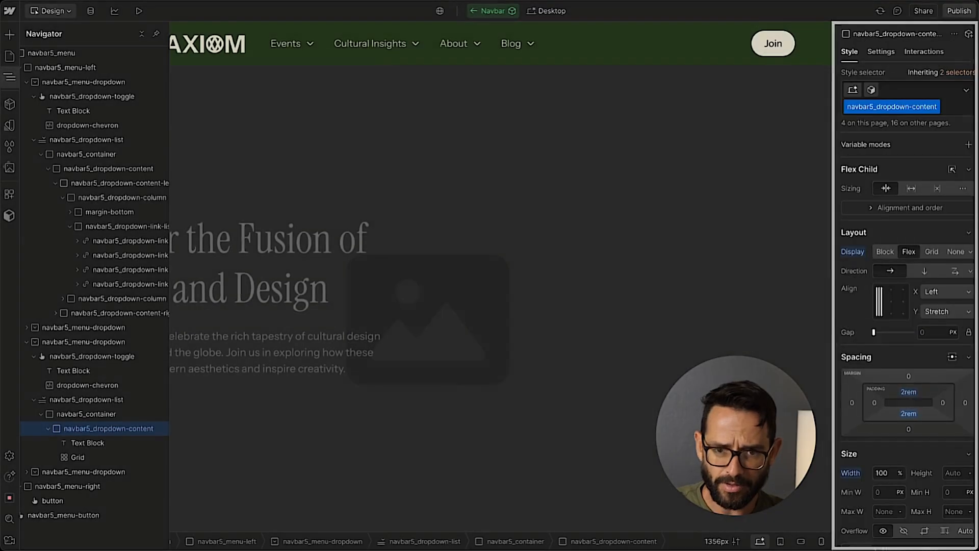
Hide the element tree and set the About dropdown's menu to Show.
left_click(10, 81)
left_click(881, 51)
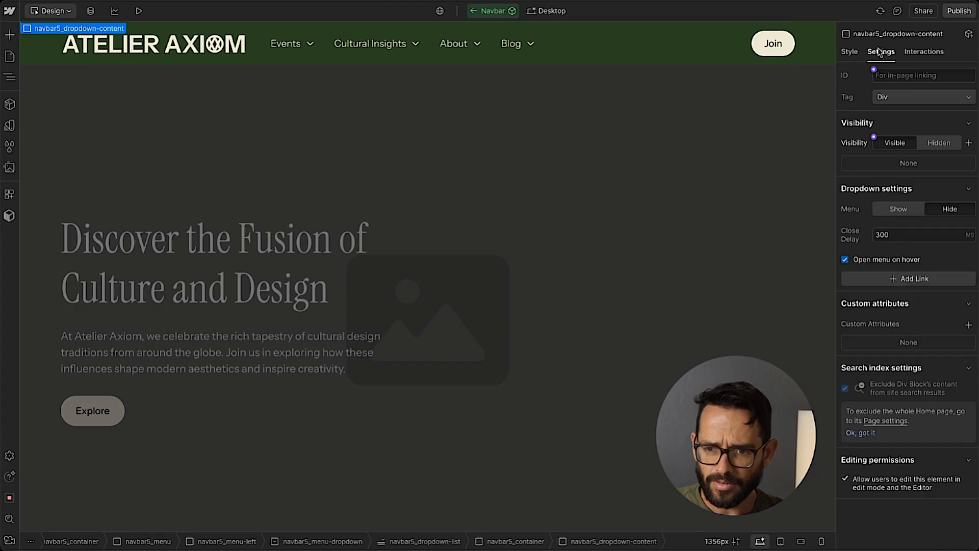
left_click(901, 209)
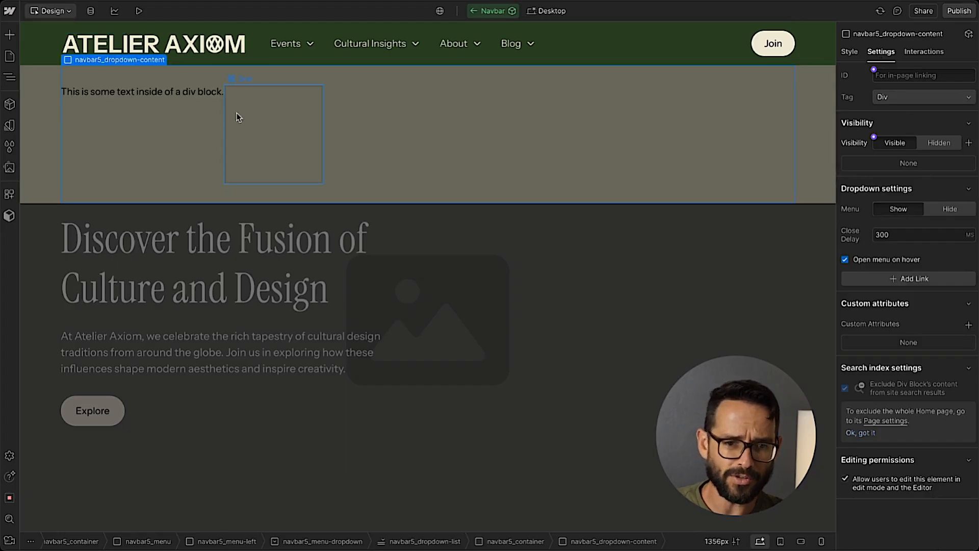
Select the About dropdown's navbar5_dropdown-list, try a z-index of 1 on it, and reset the z-index.
left_click(10, 77)
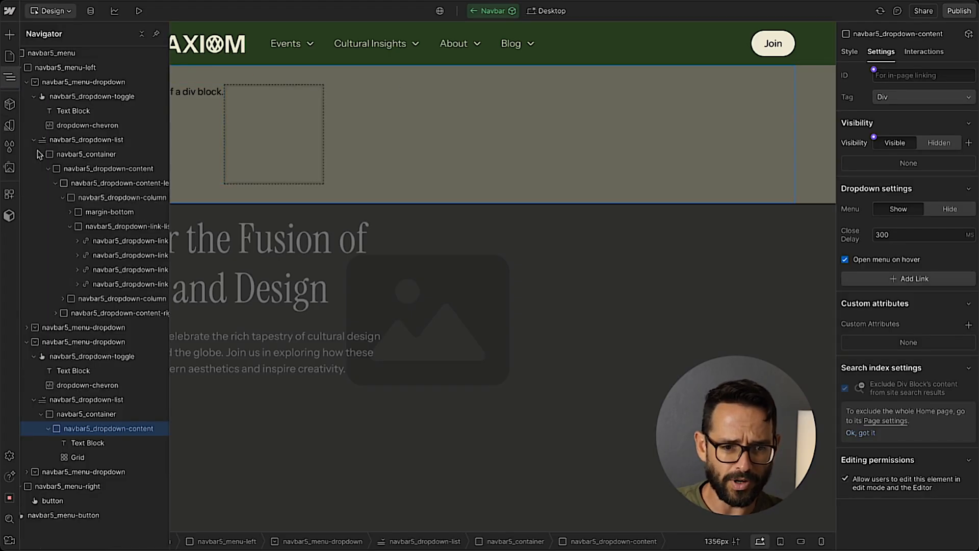
left_click(78, 399)
left_click(849, 52)
scroll(949, 444, "down", 3)
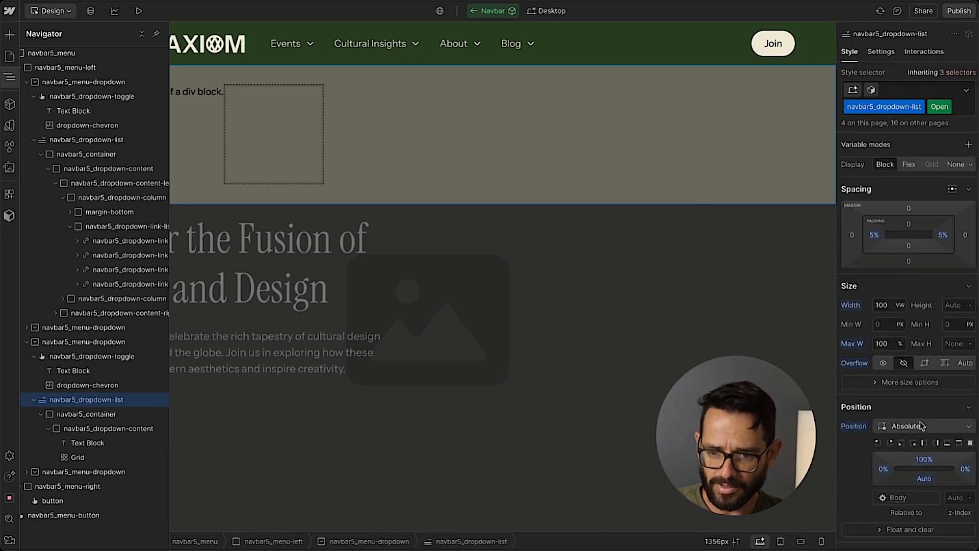
left_click(954, 447)
type("1")
key("Return")
left_click(958, 463)
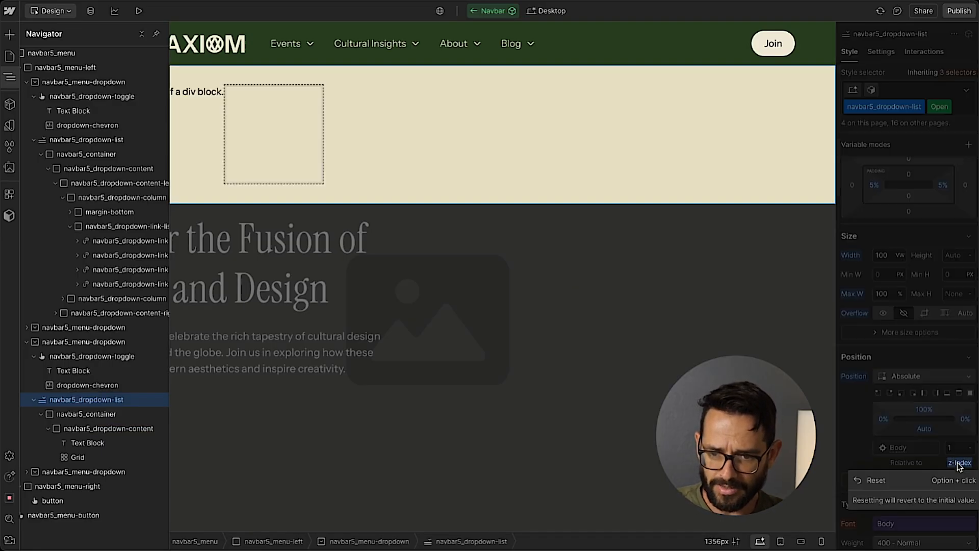
left_click(938, 488)
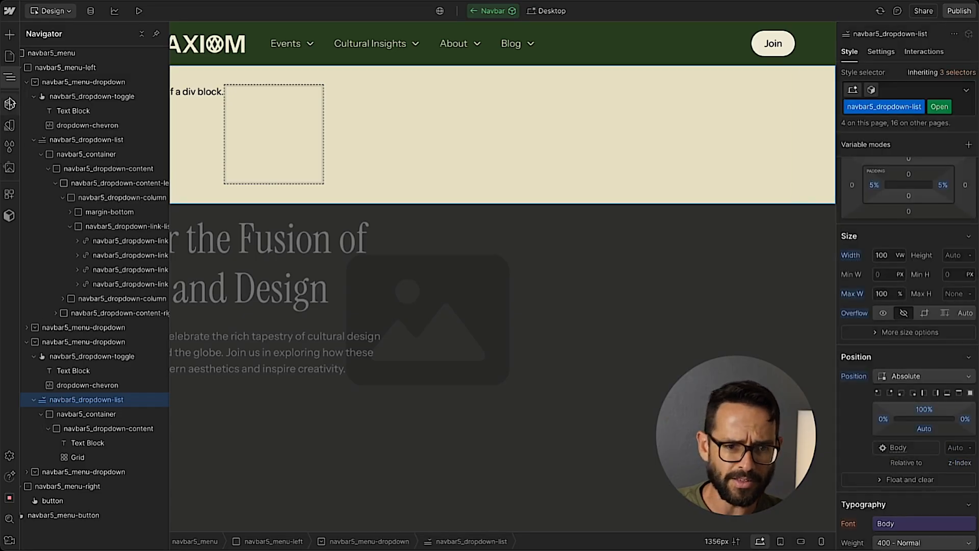
Replace the About dropdown's placeholder text with "About Us", copied from the mega nav design in Figma.
left_click(9, 77)
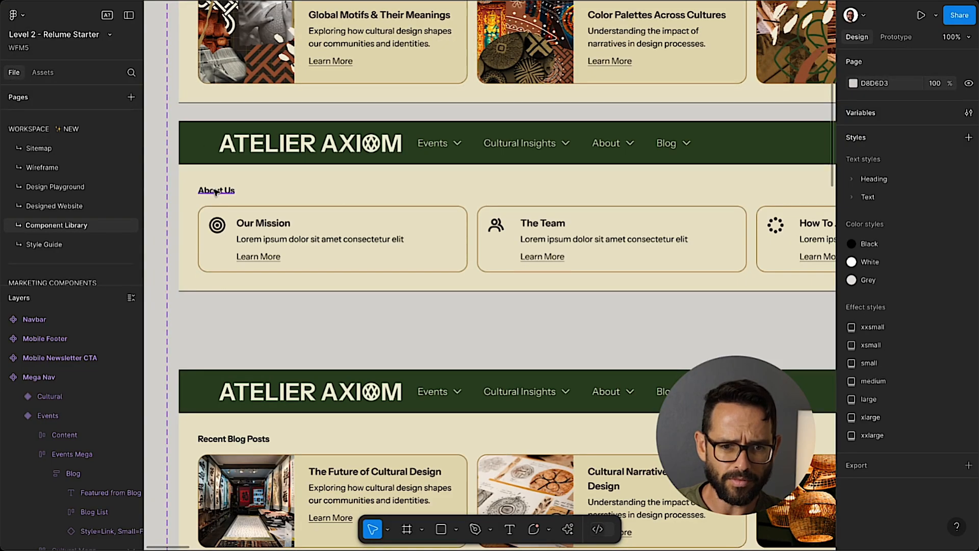
double_click(207, 190)
key("ctrl+c")
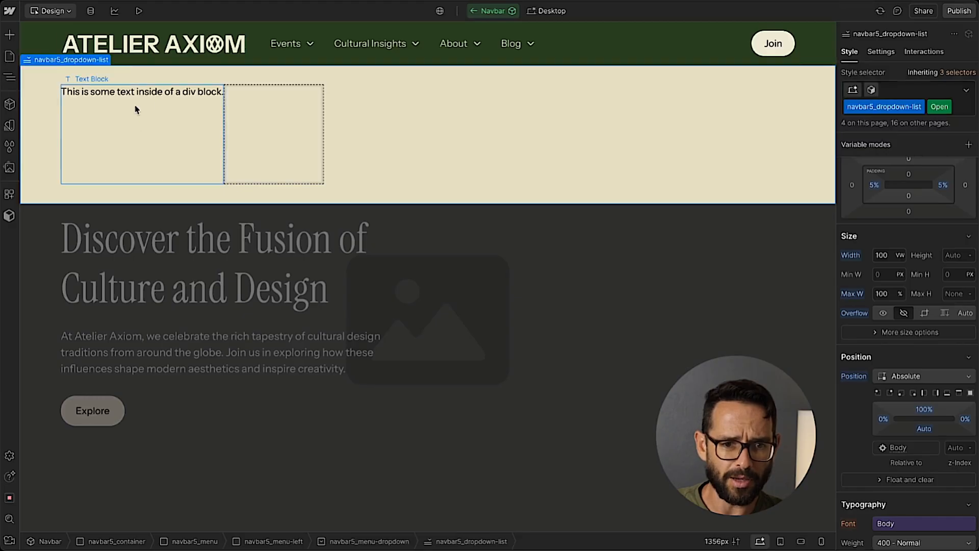
double_click(135, 102)
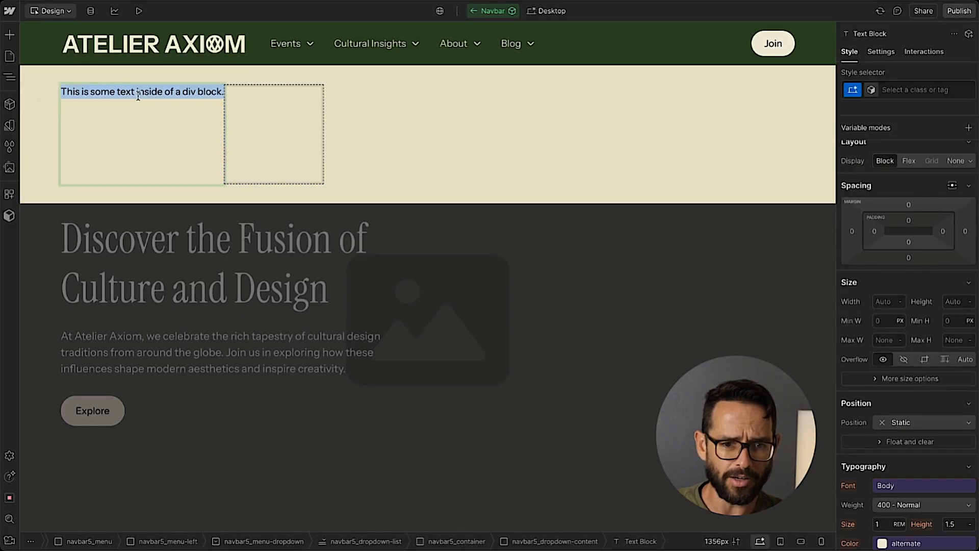
key("ctrl+v")
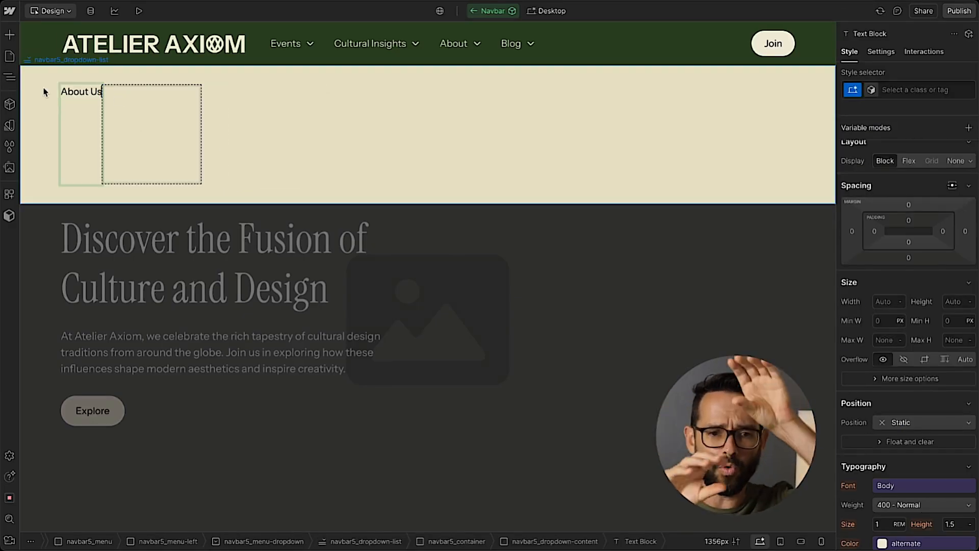
key("Escape")
Set the flex direction of the About dropdown's navbar5_dropdown-content to vertical.
left_click(12, 78)
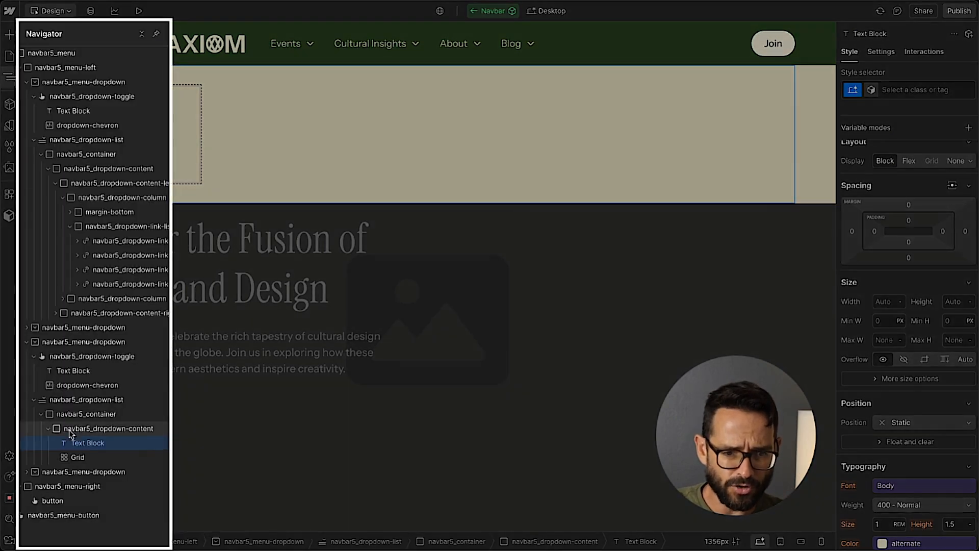
left_click(81, 429)
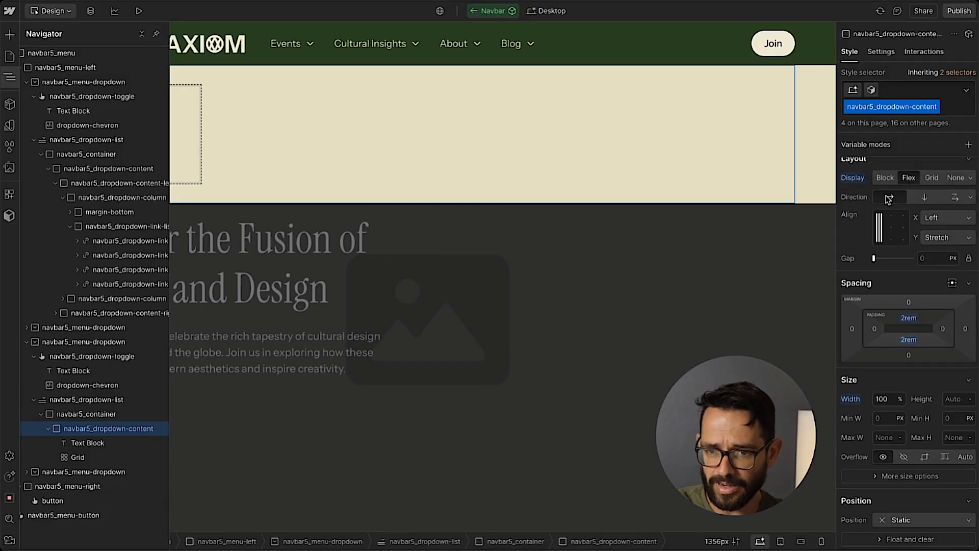
left_click(924, 198)
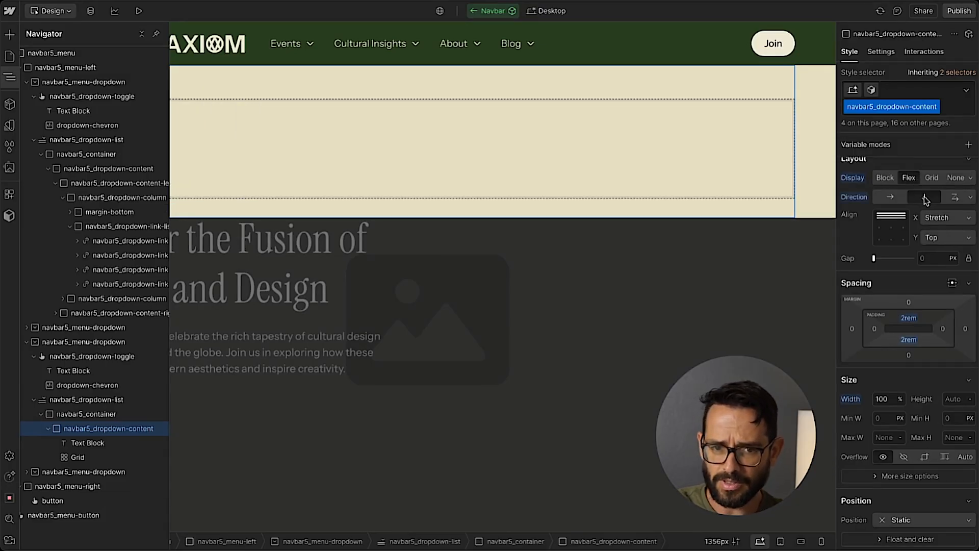
left_click(9, 78)
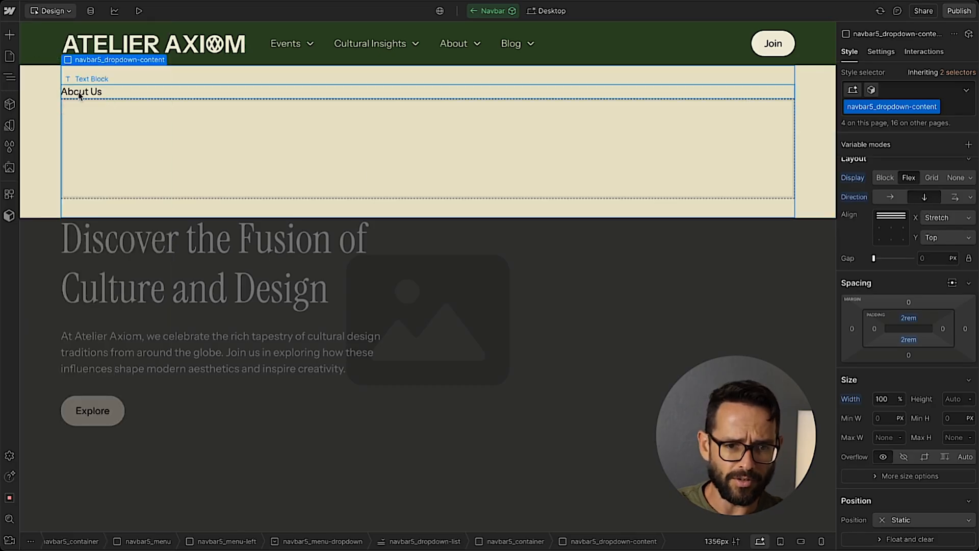
Apply the existing text-weight-semibold class to the "About Us" Text Block, checking its styling against Figma.
left_click(121, 97)
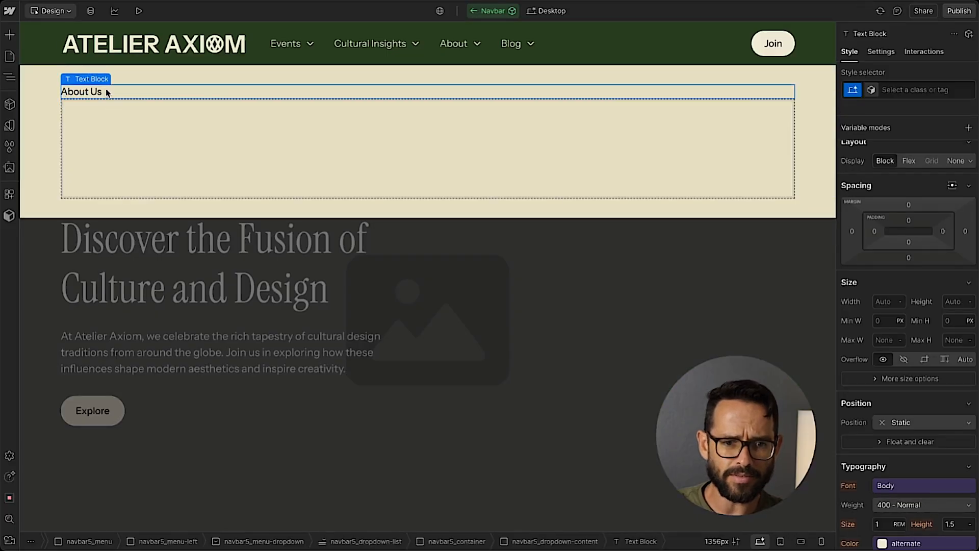
left_click(928, 90)
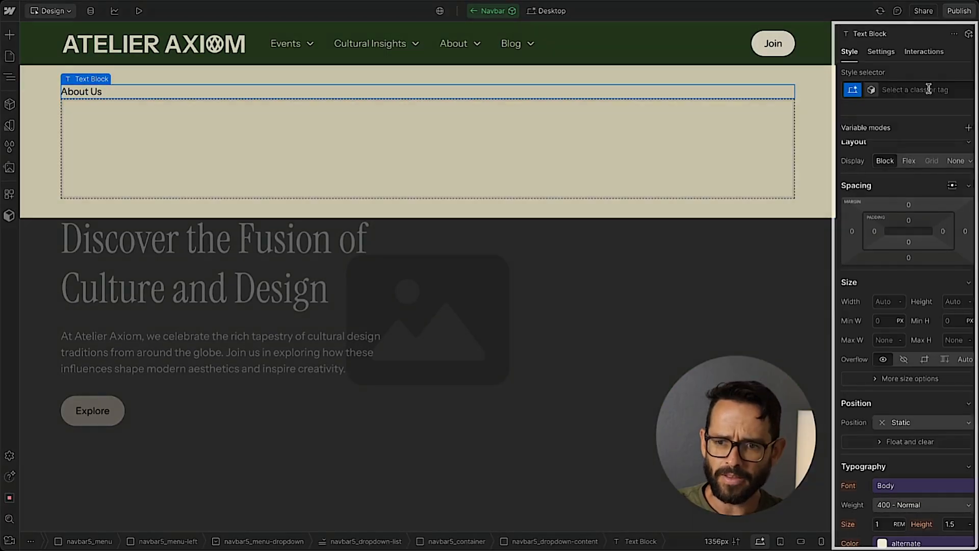
type("te")
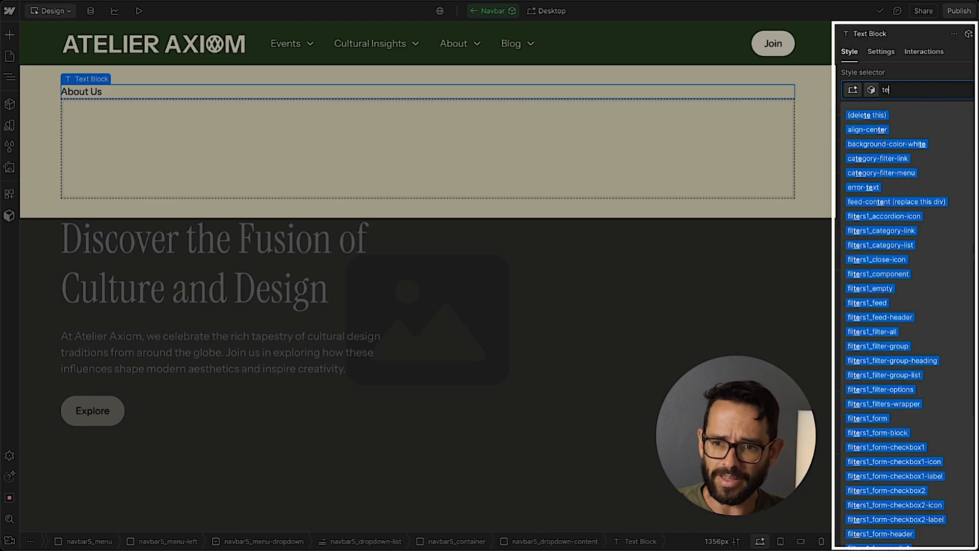
type("xt-")
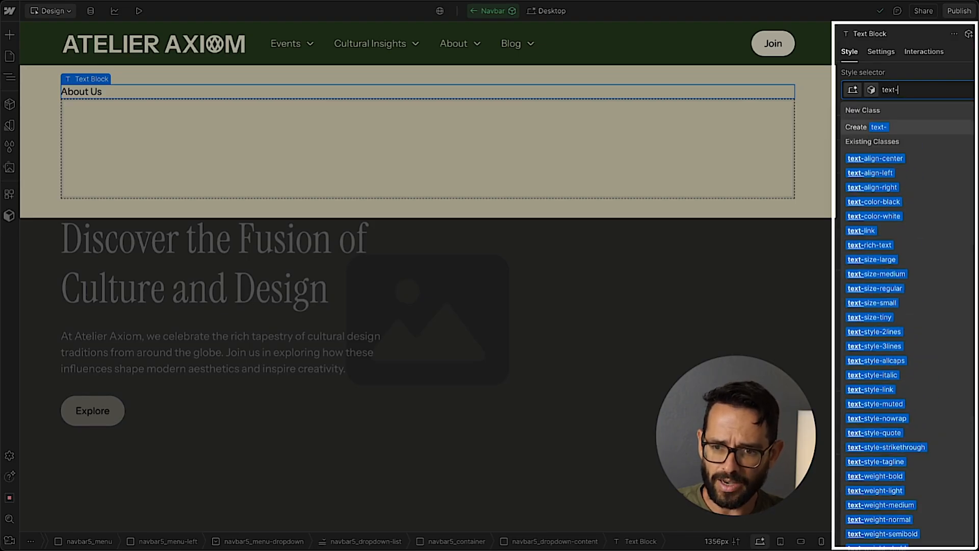
type("w")
key("Down")
key("Down")
key("Up")
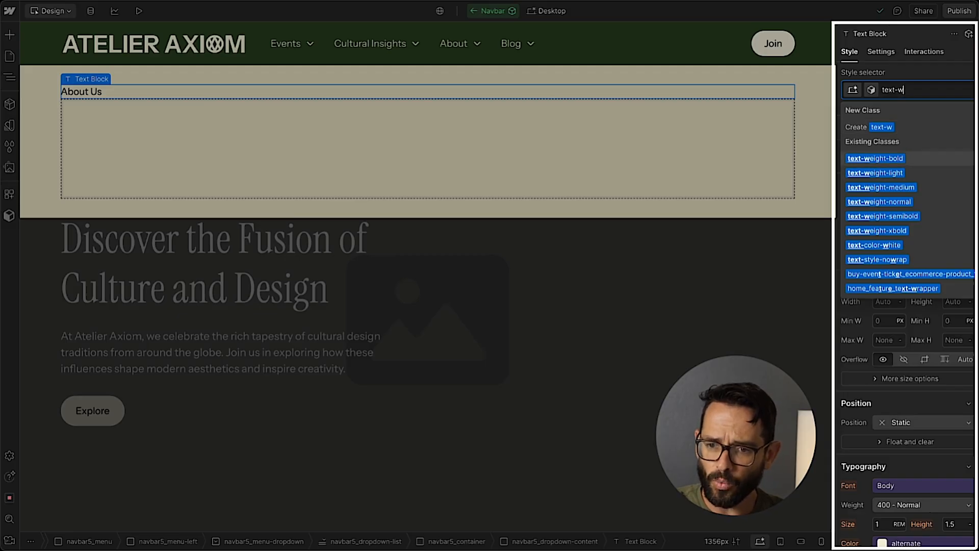
key("Down")
key("Up")
key("Down")
key("Up")
key("Down")
key("Down")
key("Down")
key("Down")
key("Down")
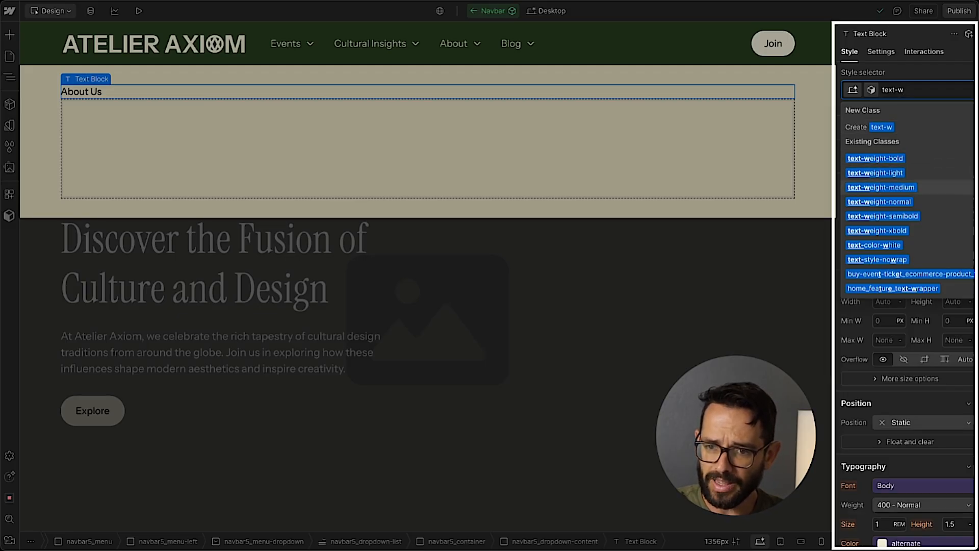
key("Up")
key("Return")
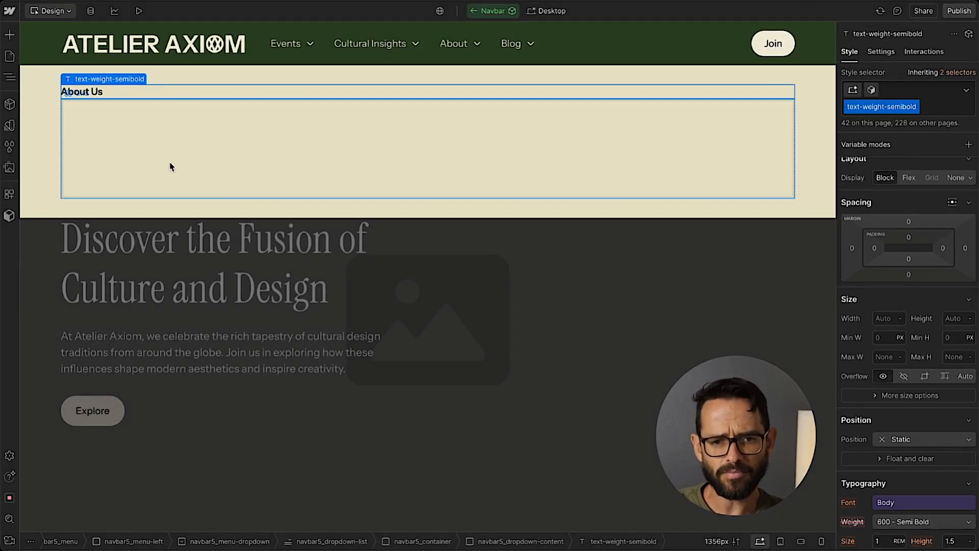
Create and apply the class mega_menu-grid to the Grid under the "About Us" text.
left_click(156, 168)
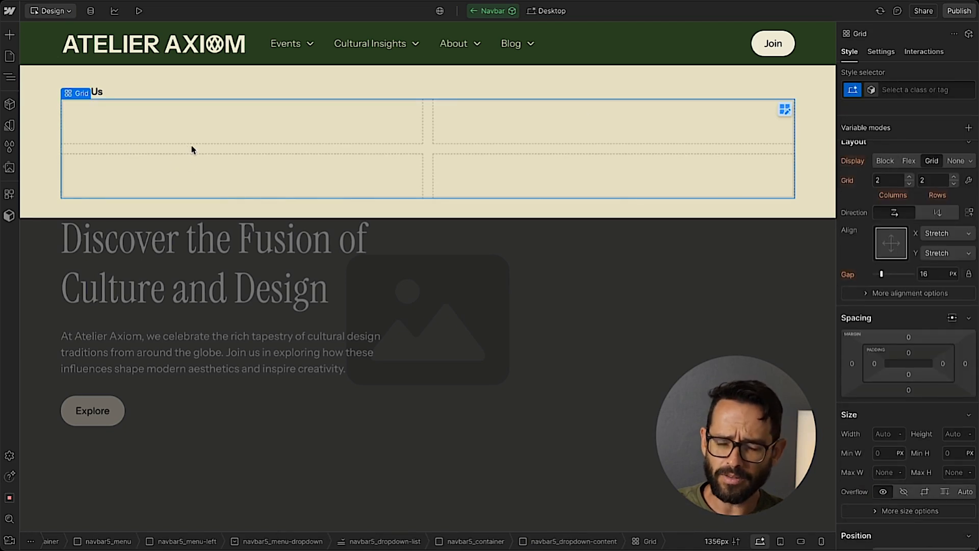
left_click(913, 91)
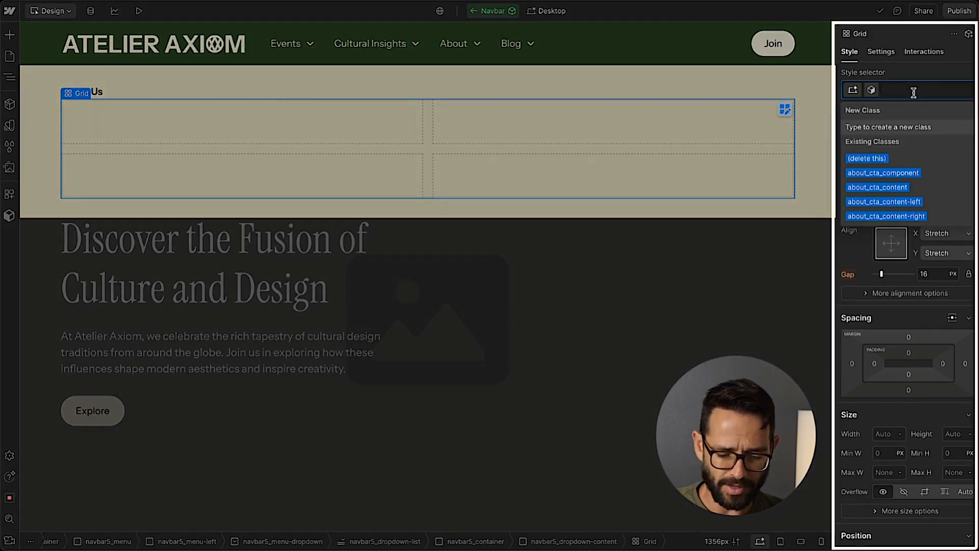
type("mega")
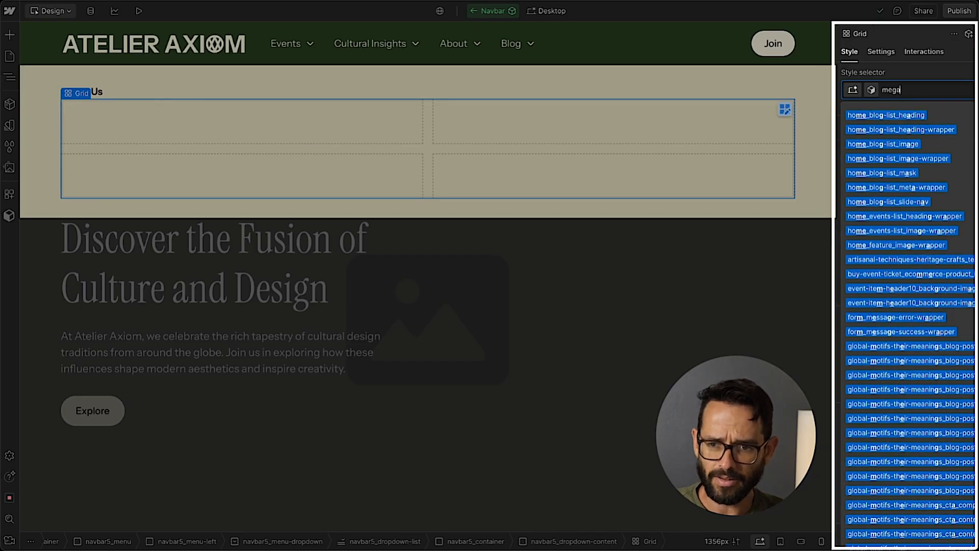
type("_menu-grid")
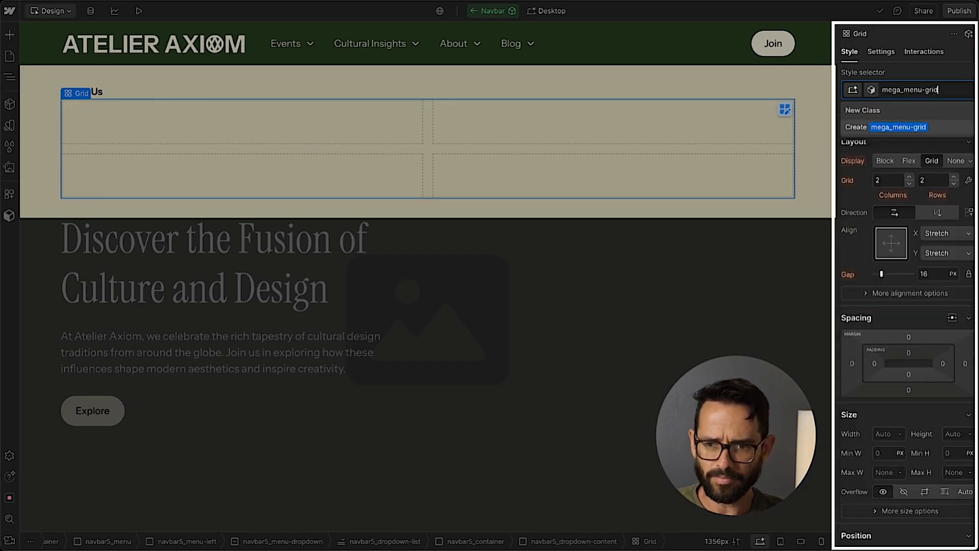
key("Return")
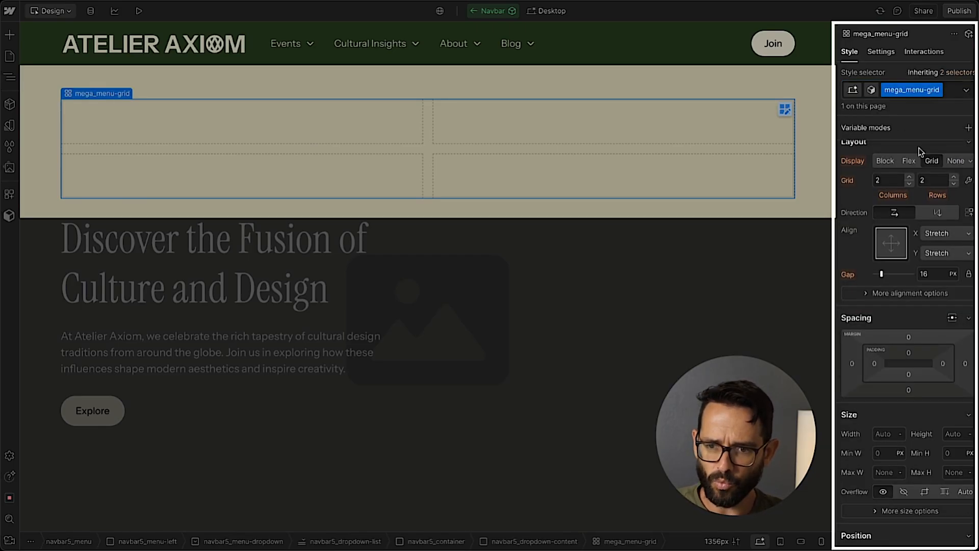
Set mega_menu-grid to 3 columns and 1 row with a gap of 1rem.
left_click(910, 178)
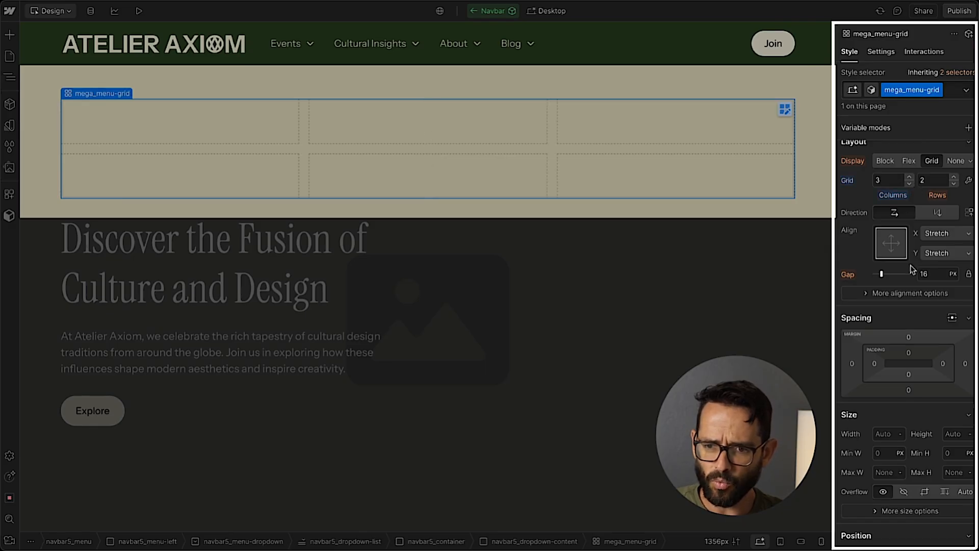
left_click(935, 275)
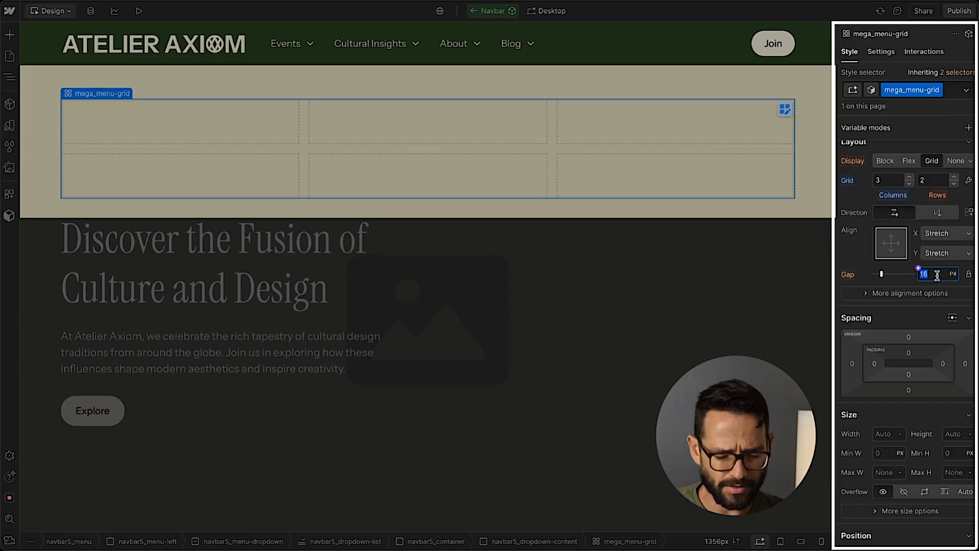
type("1rem")
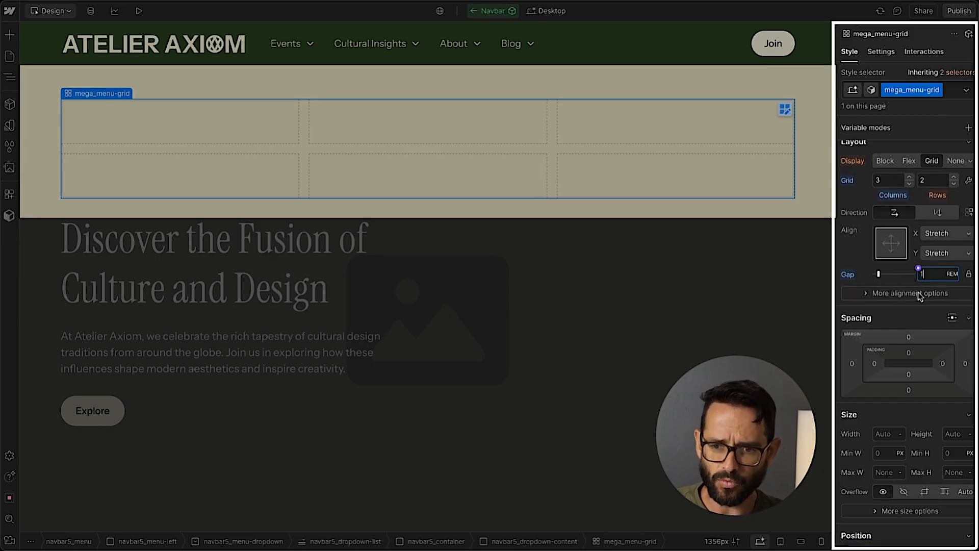
left_click(953, 183)
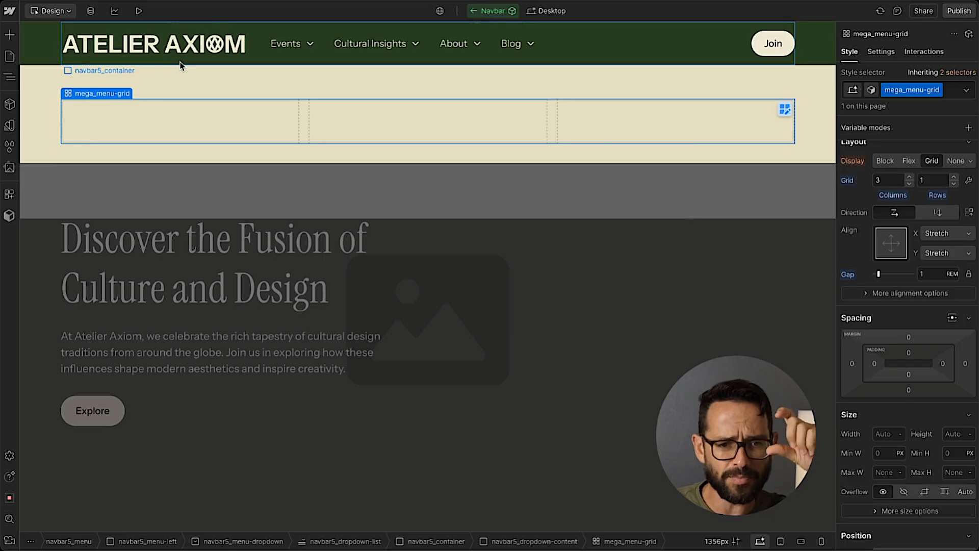
Set the top margin of mega_menu-grid to 1rem.
left_click(909, 337)
type("1rem")
key("Return")
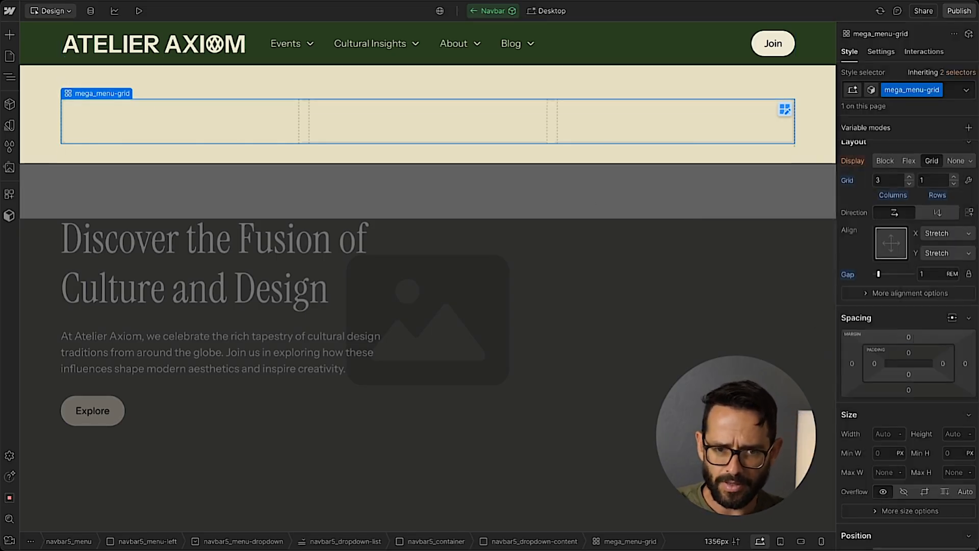
left_click(50, 105)
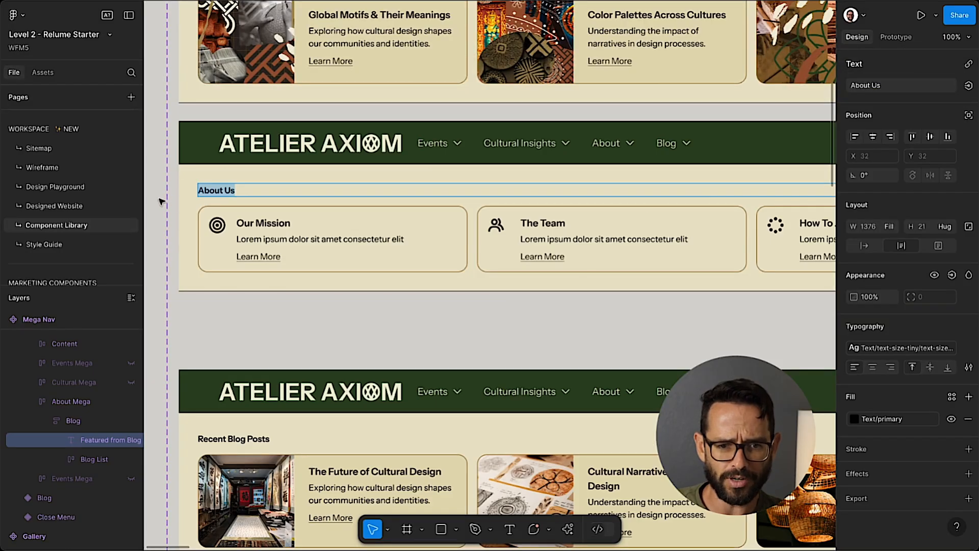
Check the About Us cards in the Figma design and add a Div Block inside mega_menu-grid.
key("Escape")
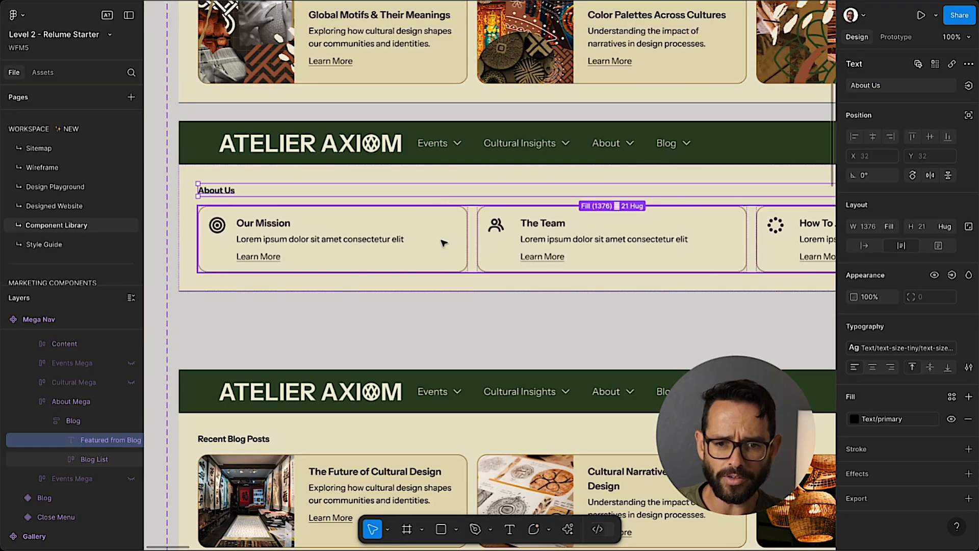
scroll(510, 242, "right", 5)
scroll(477, 238, "left", 8)
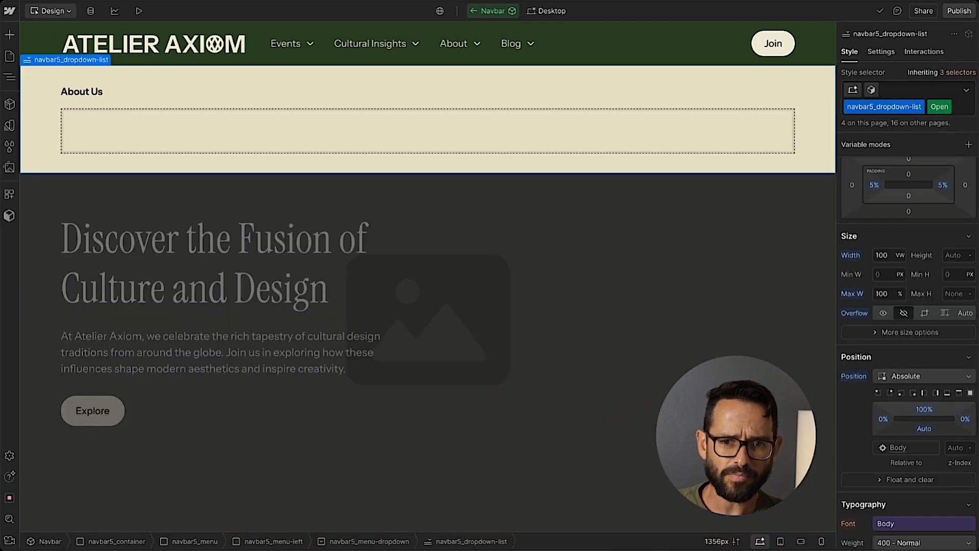
left_click(147, 139)
key("ctrl+e")
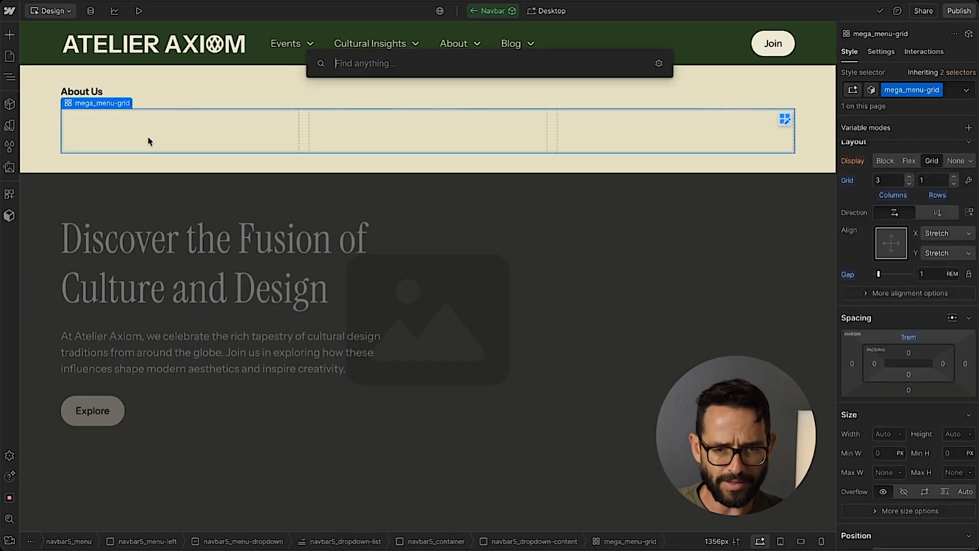
type("div")
key("Return")
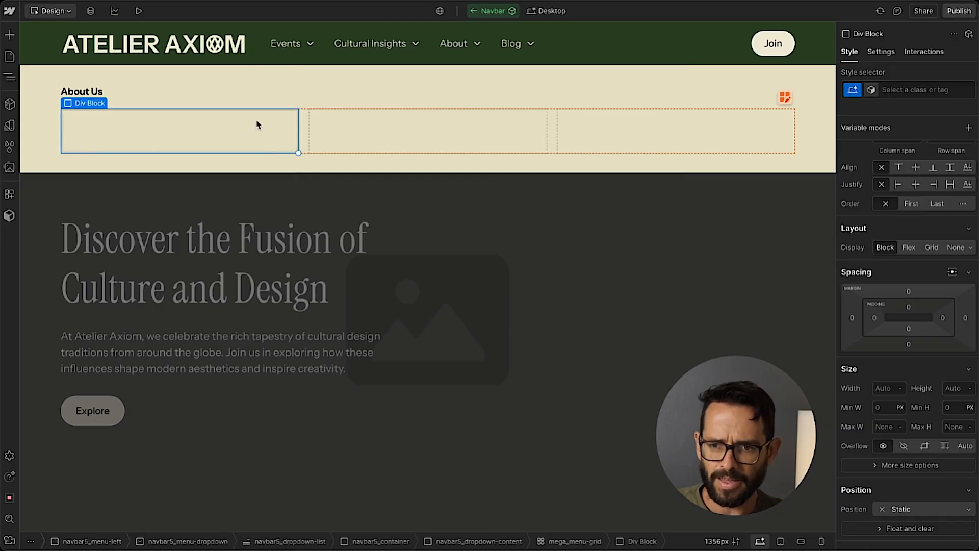
Create and apply the class mega_menu-card to the Div Block in mega_menu-grid.
left_click(939, 89)
type("m")
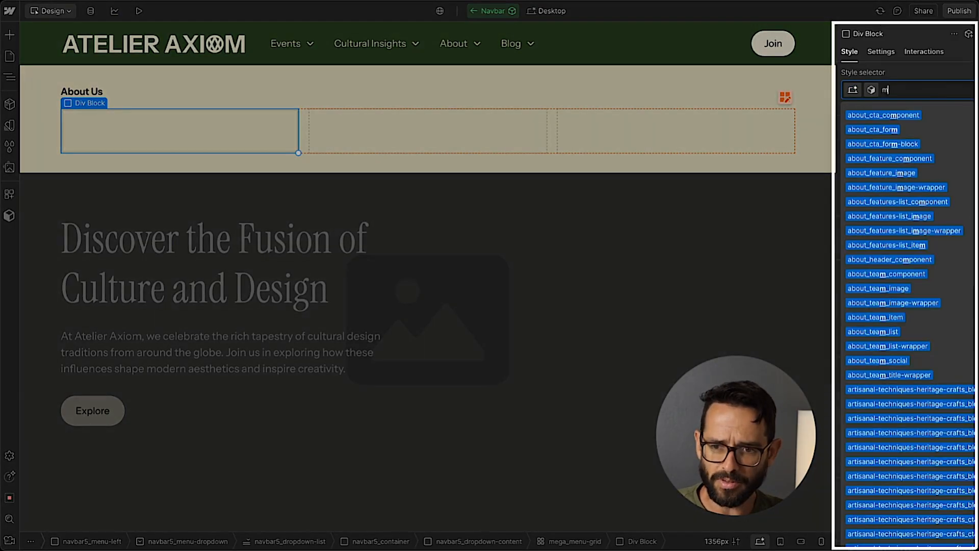
type("ega_menu")
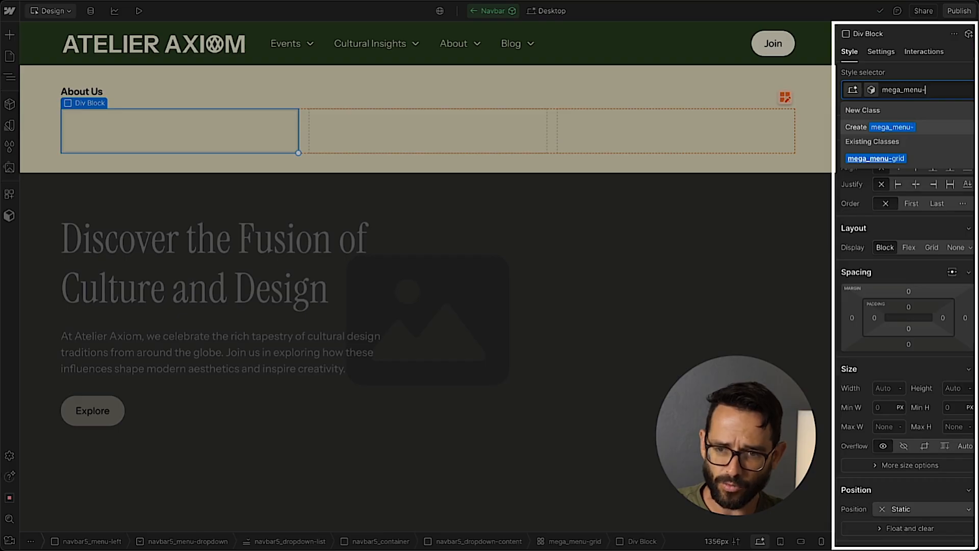
type("-card")
key("Return")
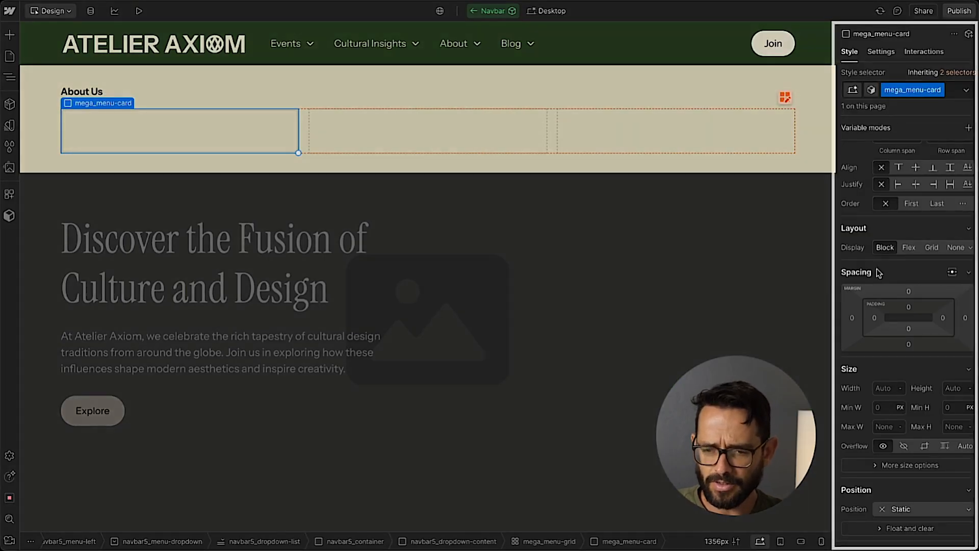
Give mega_menu-card a solid 1 px border in the tertiary border color and a Medium corner radius.
scroll(916, 290, "down", 10)
scroll(916, 290, "up", 1)
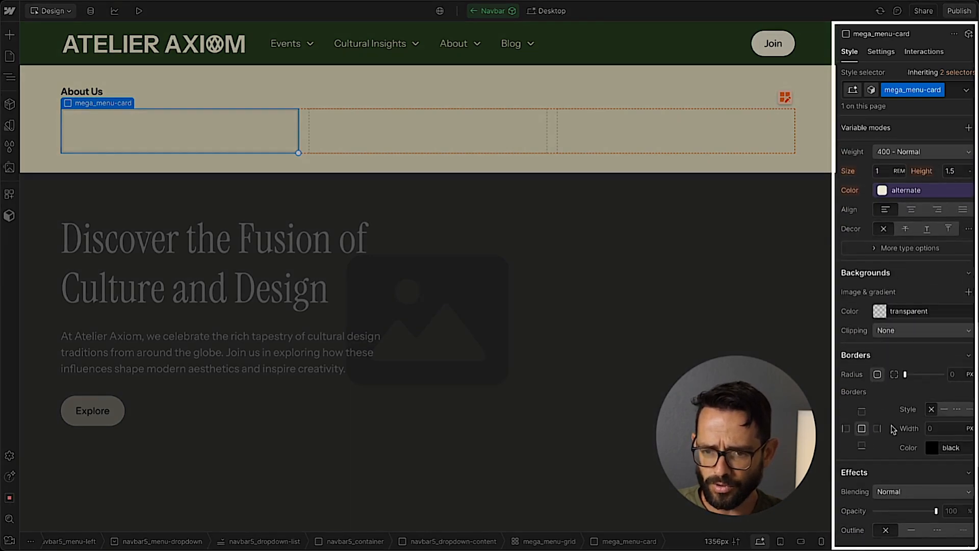
left_click(944, 409)
left_click(927, 445)
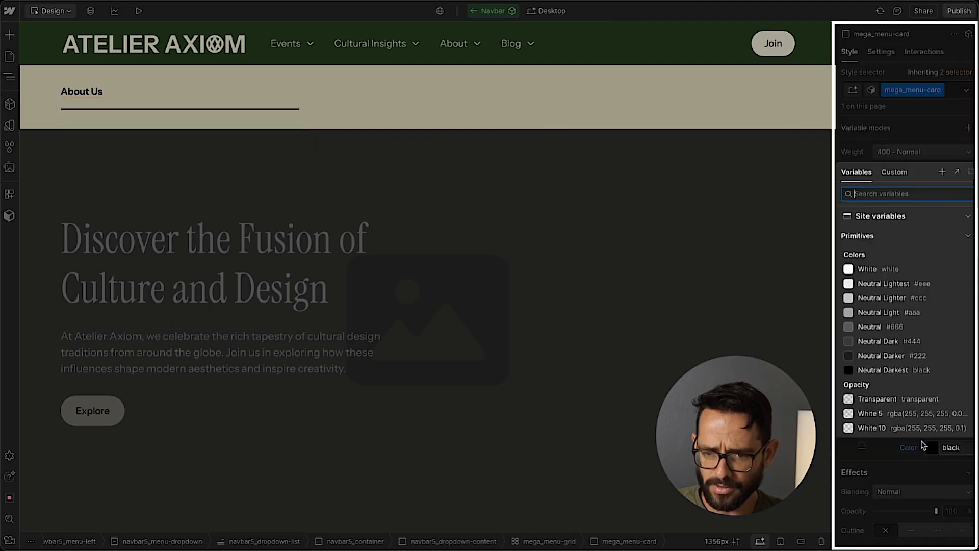
scroll(900, 340, "down", 8)
scroll(900, 340, "down", 5)
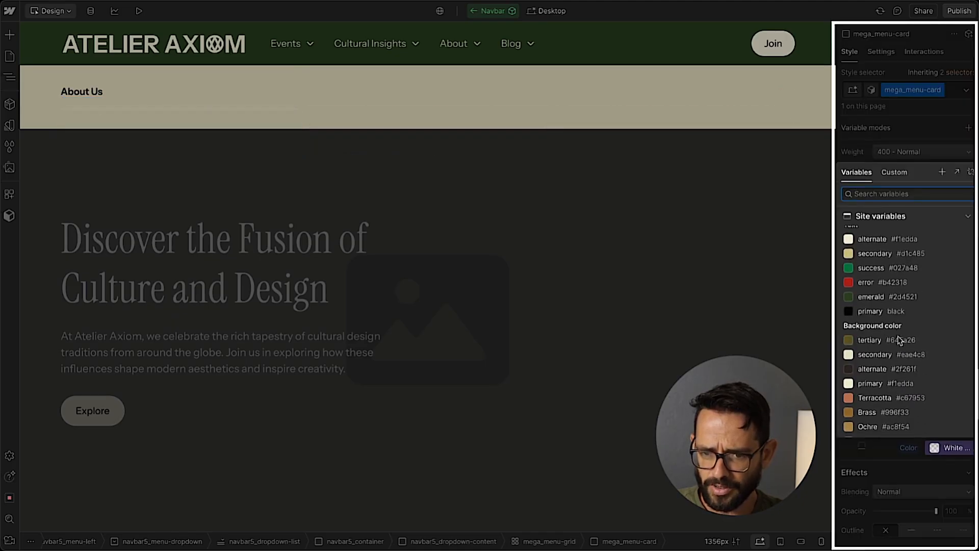
left_click(890, 324)
scroll(919, 326, "up", 5)
scroll(917, 325, "up", 3)
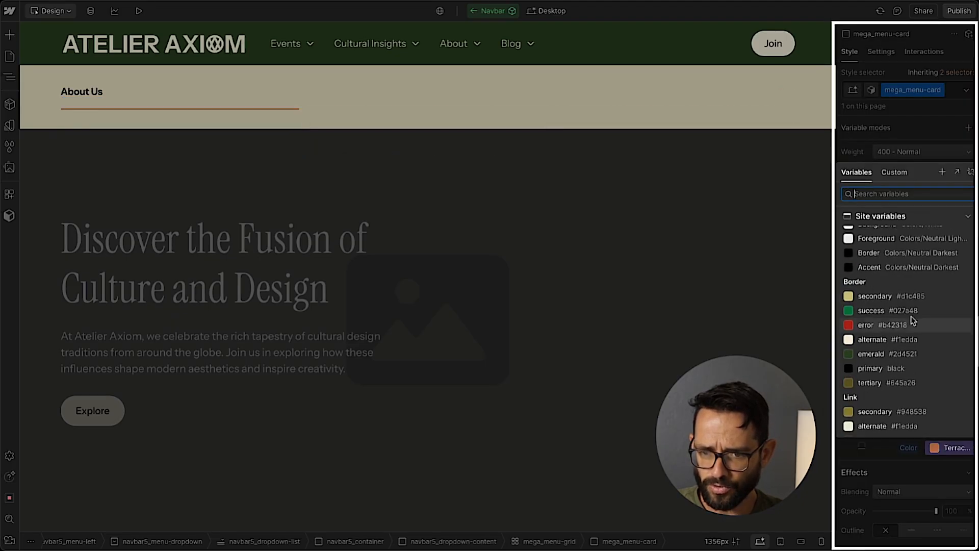
left_click(897, 383)
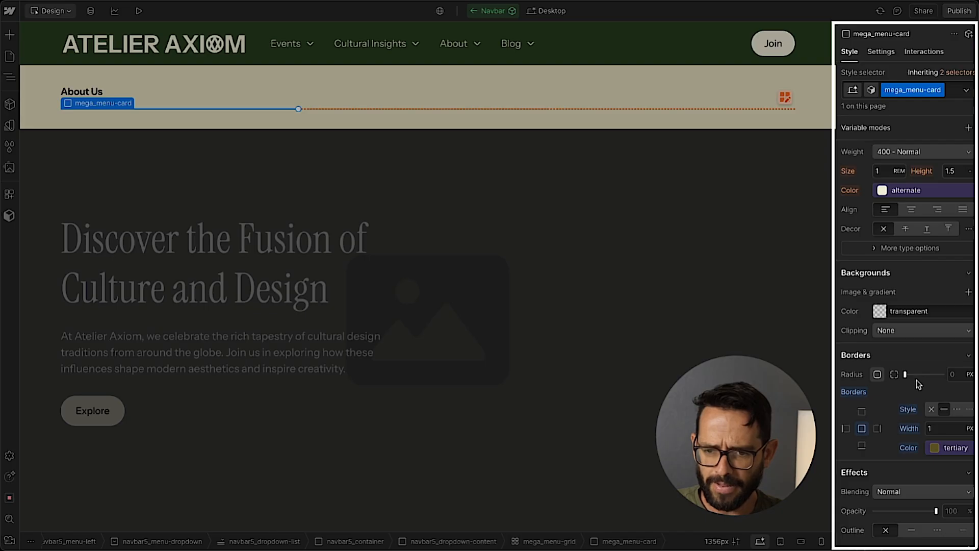
left_click(949, 373)
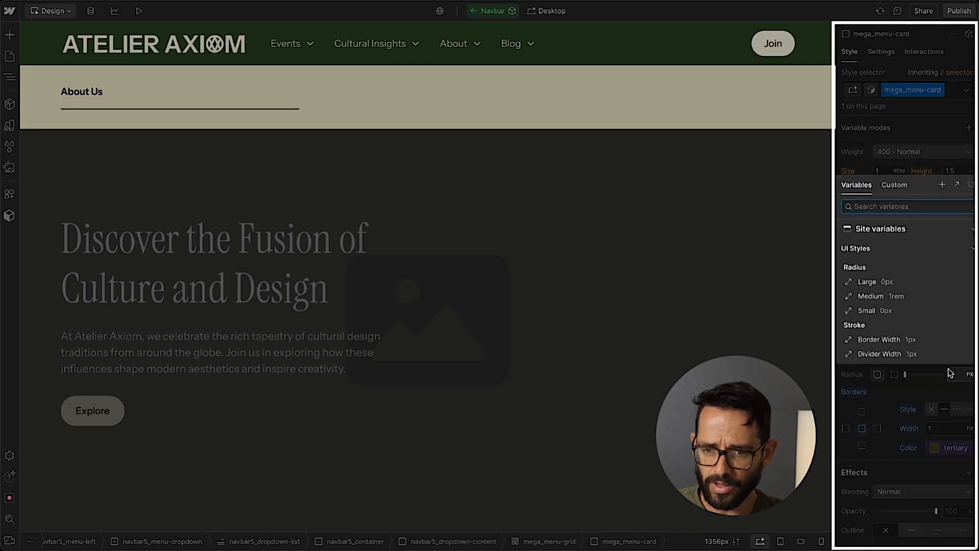
left_click(903, 301)
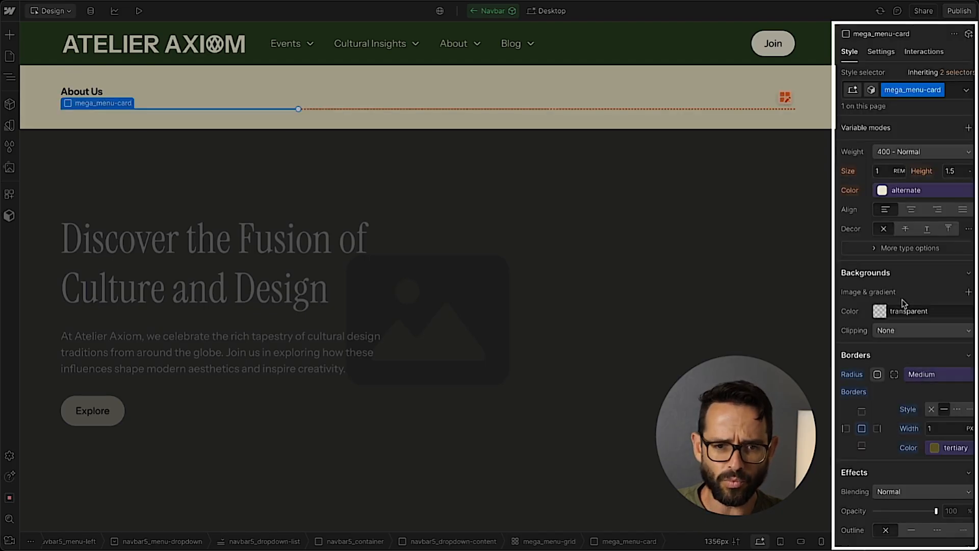
Switch to Figma and compare the card designs in the Upcoming Events, Cultural Insights and About Us mega menus.
left_click(536, 1)
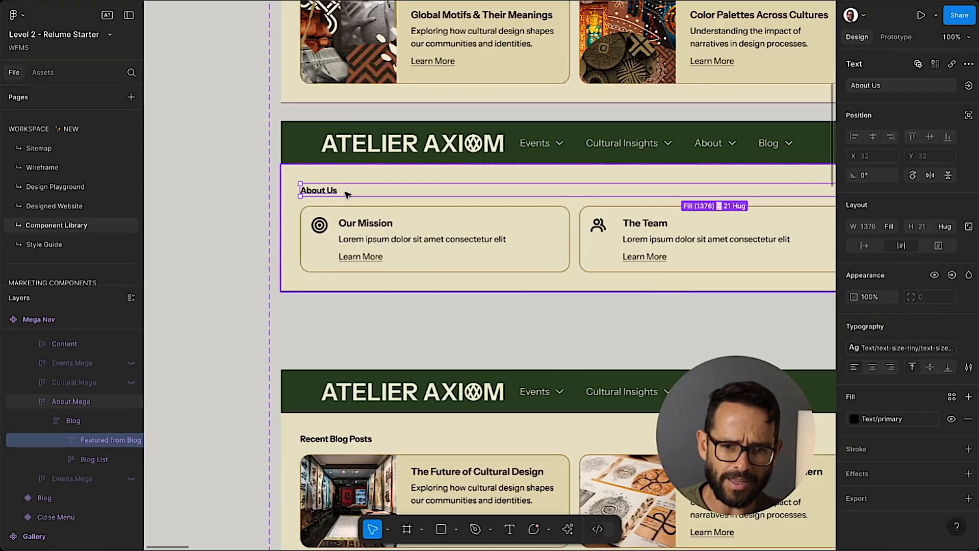
scroll(393, 169, "up", 5)
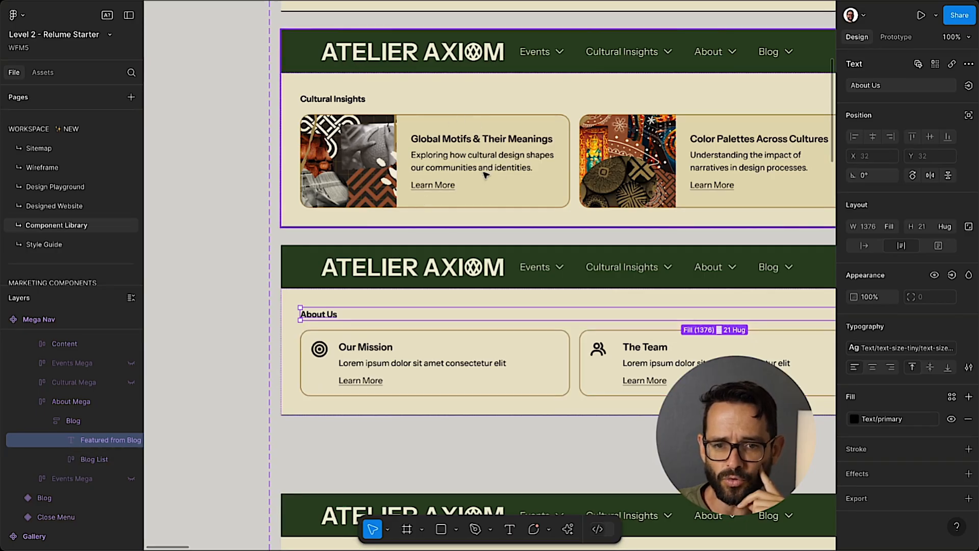
scroll(458, 159, "up", 3)
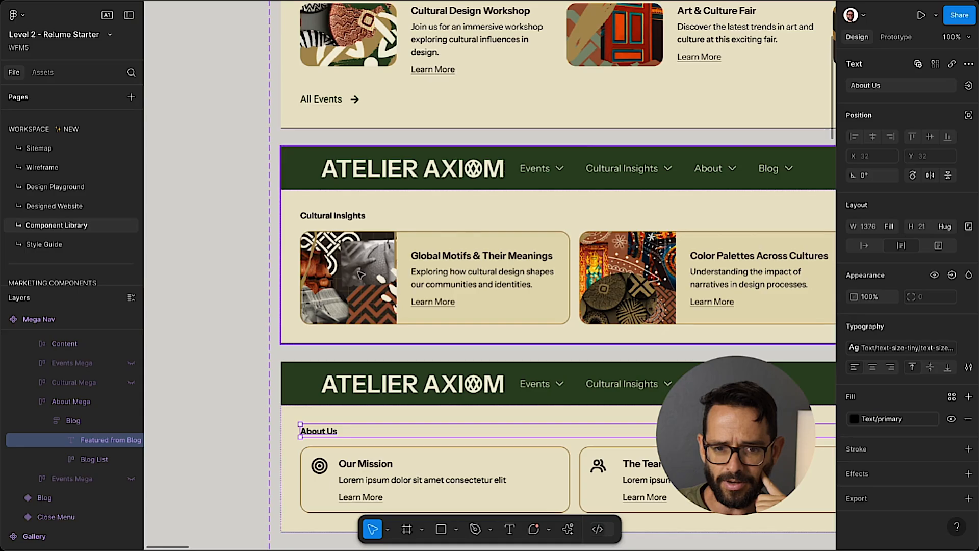
scroll(360, 275, "up", 6)
scroll(364, 291, "down", 4)
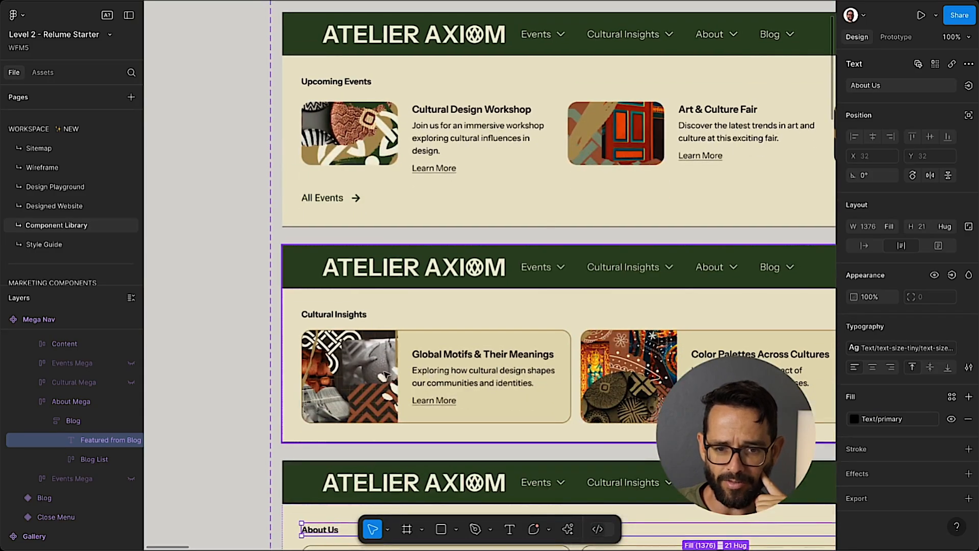
scroll(331, 364, "down", 13)
scroll(357, 363, "up", 6)
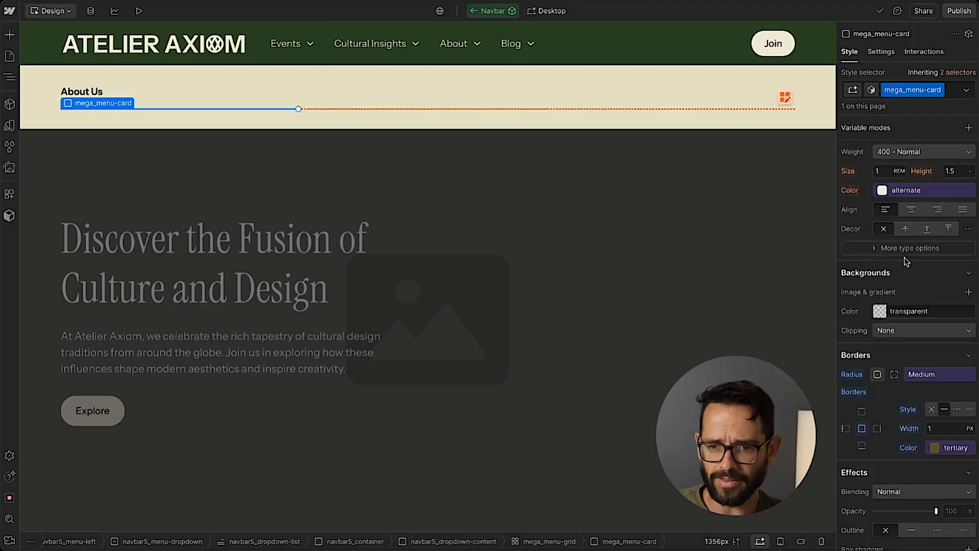
Switch back to Webflow and set the padding of mega_menu-card to 1rem on all four sides.
left_click(908, 381)
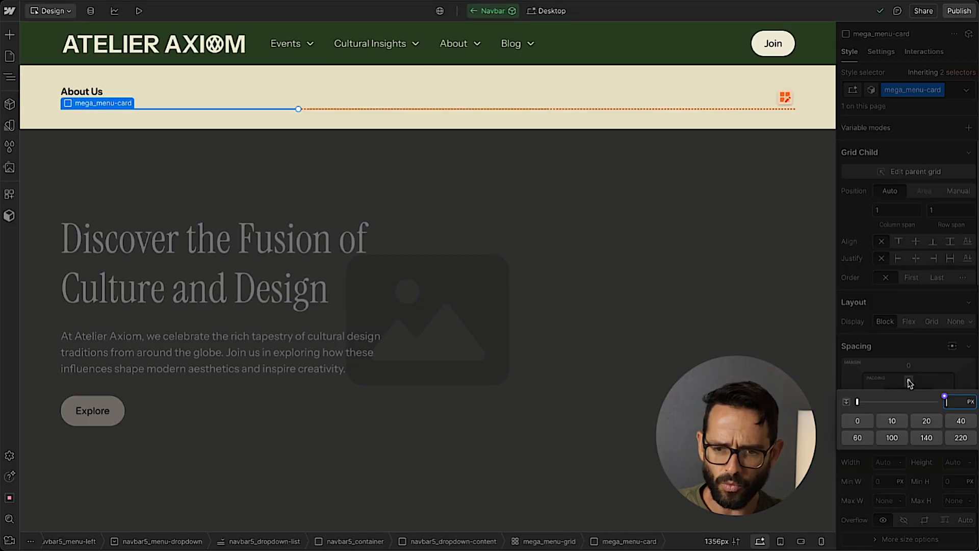
type("1rem")
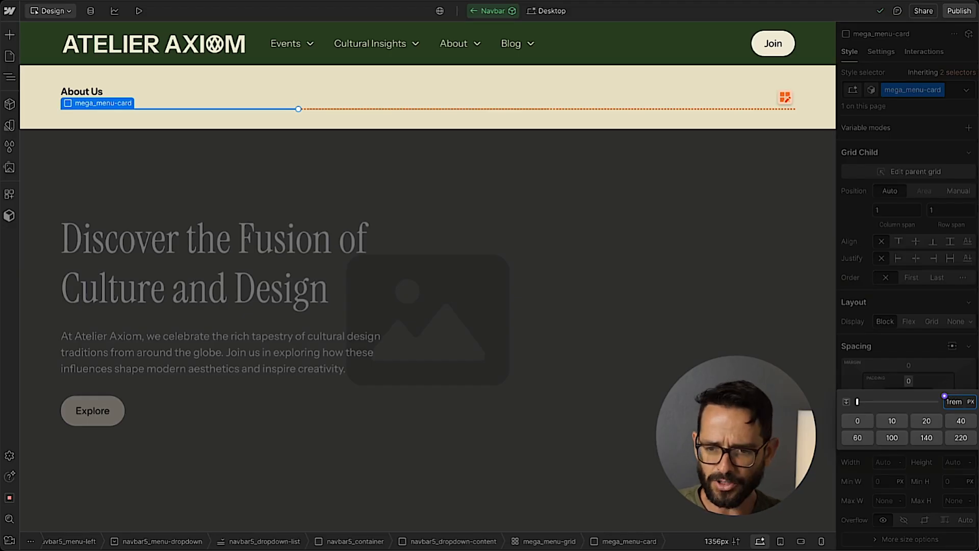
key("shift+Return")
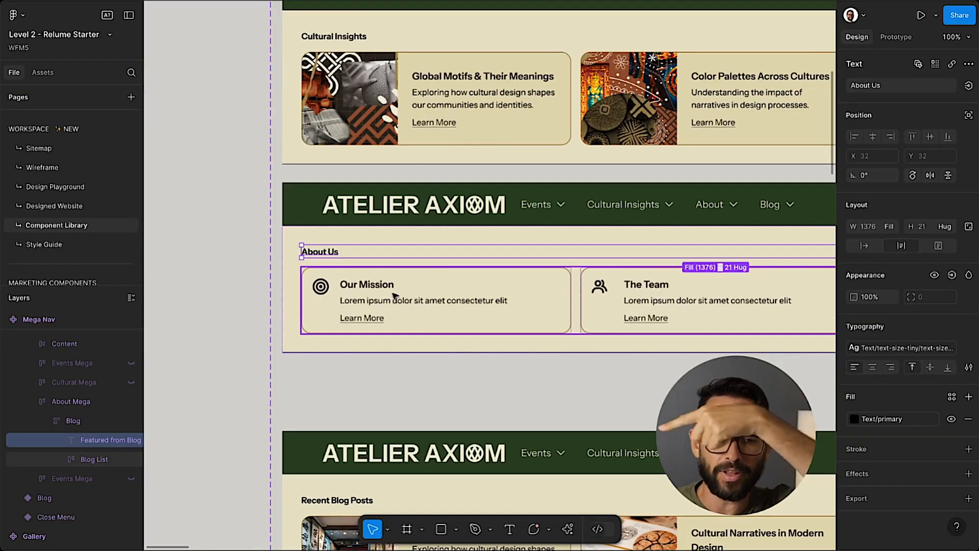
Check the Our Mission card's icon in Figma and give mega_menu-card in Webflow a horizontal flex layout with a 1rem gap.
left_click(322, 289)
left_click(322, 289)
left_click(322, 289)
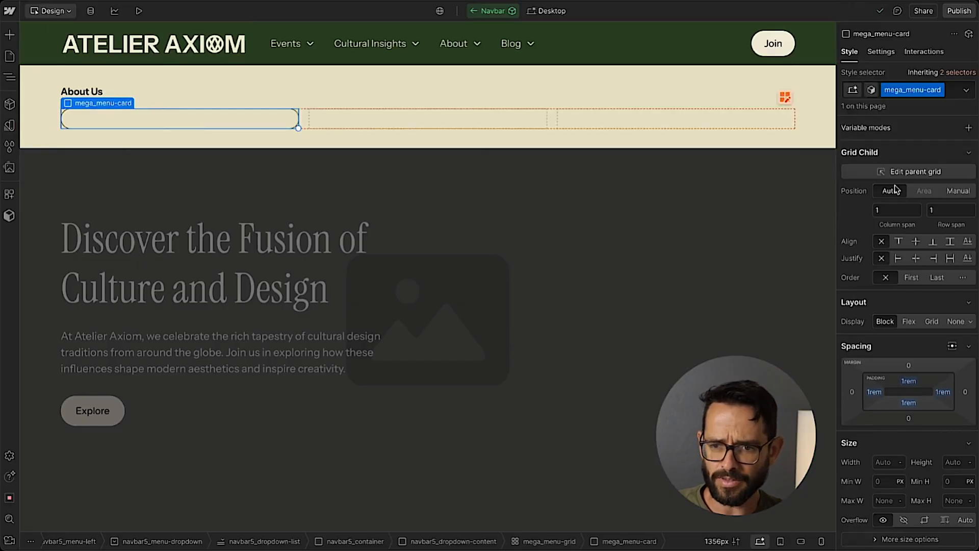
left_click(907, 322)
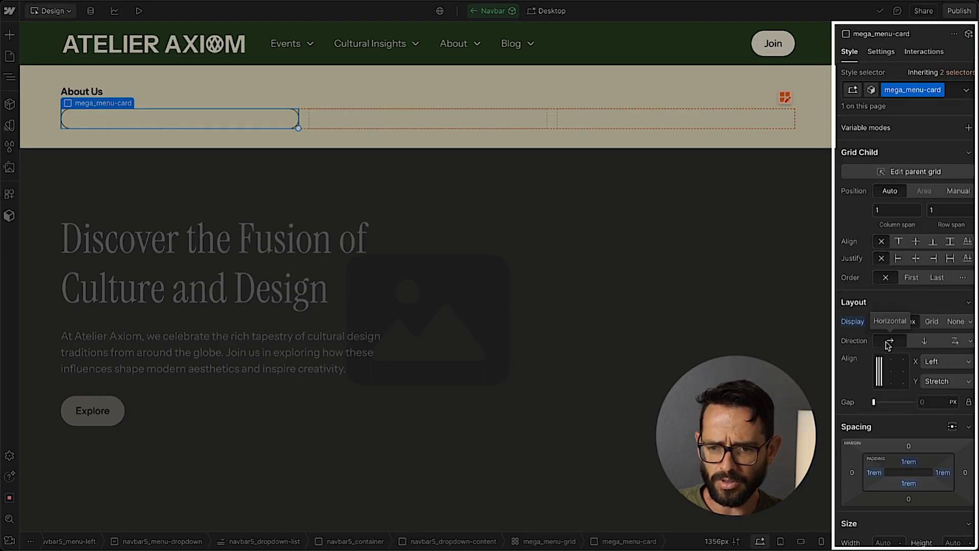
left_click(932, 402)
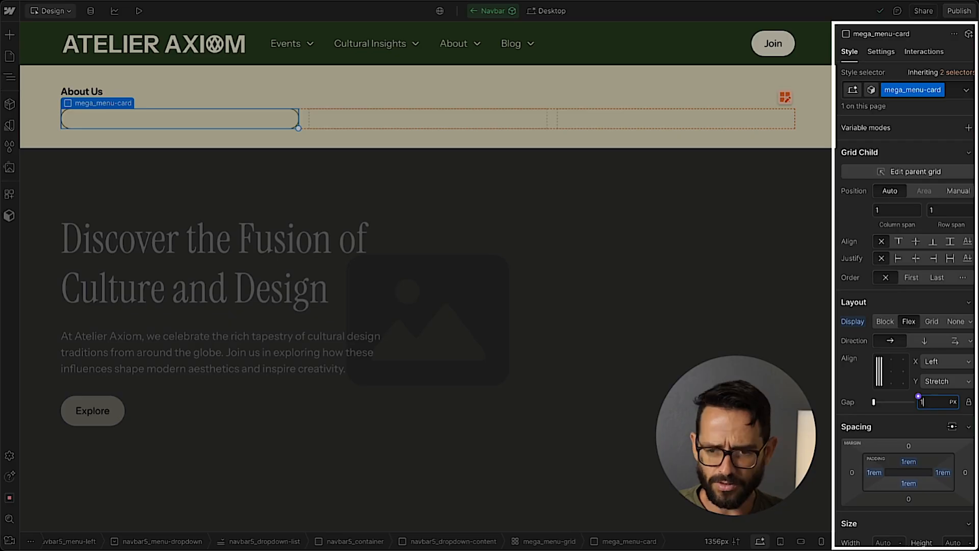
type("1rem")
key("Return")
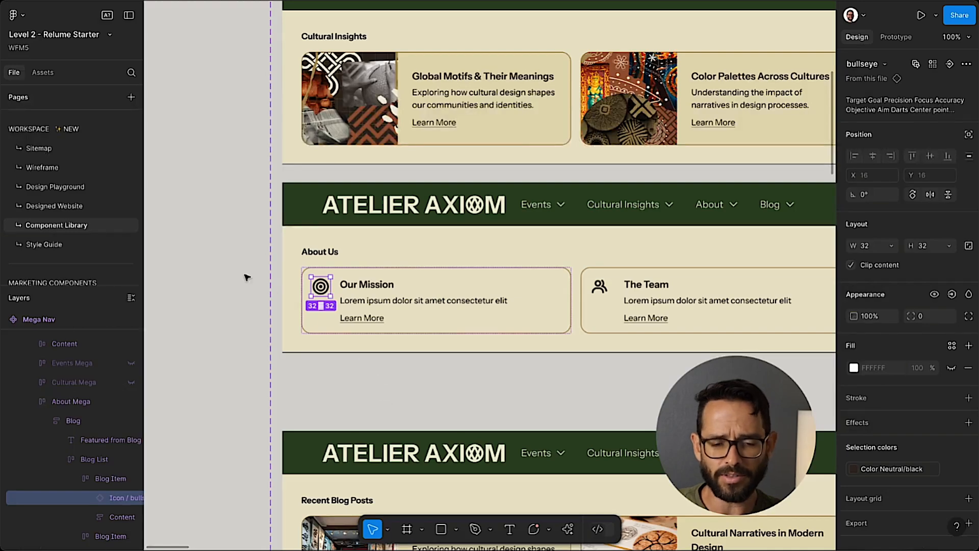
left_click(247, 278)
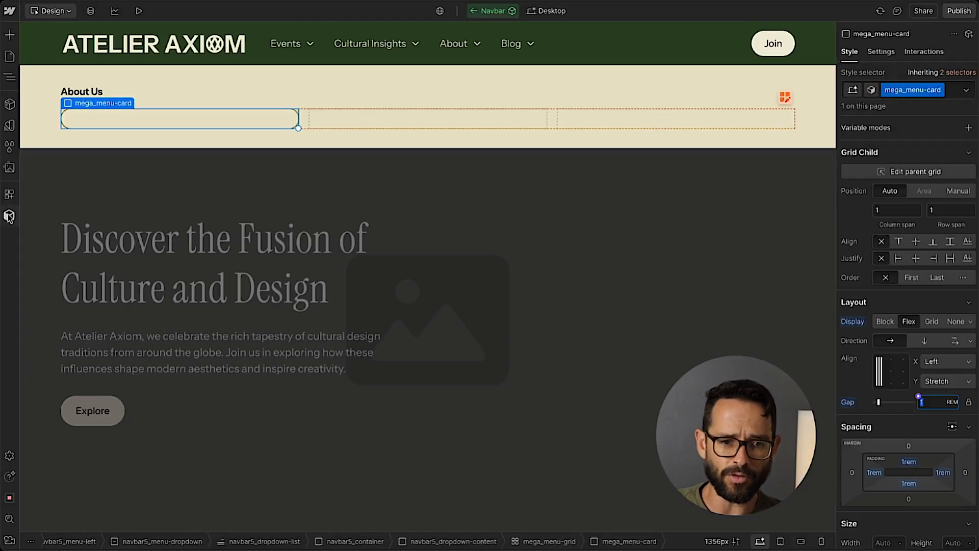
left_click(9, 216)
left_click(9, 216)
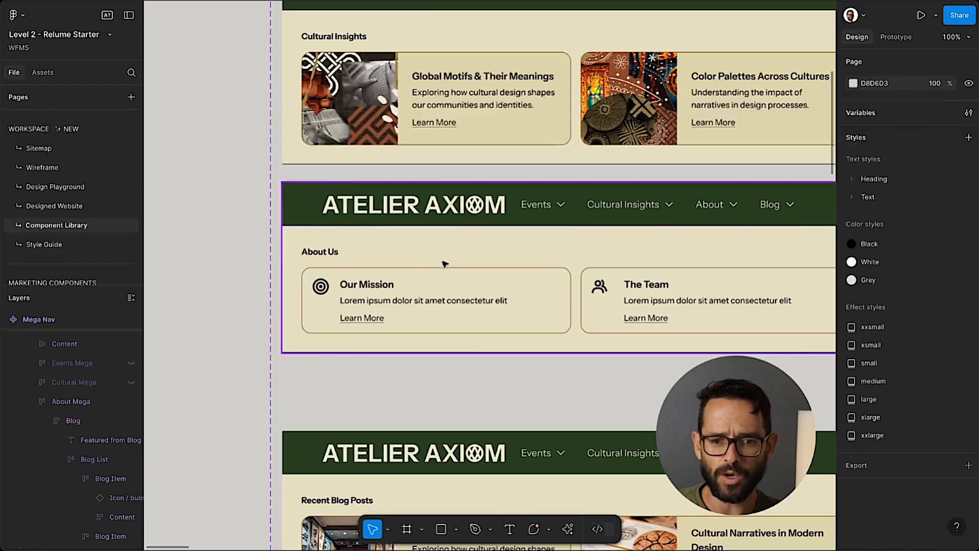
Switch to Figma and copy the bullseye icon of the Our Mission card as SVG.
left_click(321, 290)
double_click(321, 290)
double_click(322, 289)
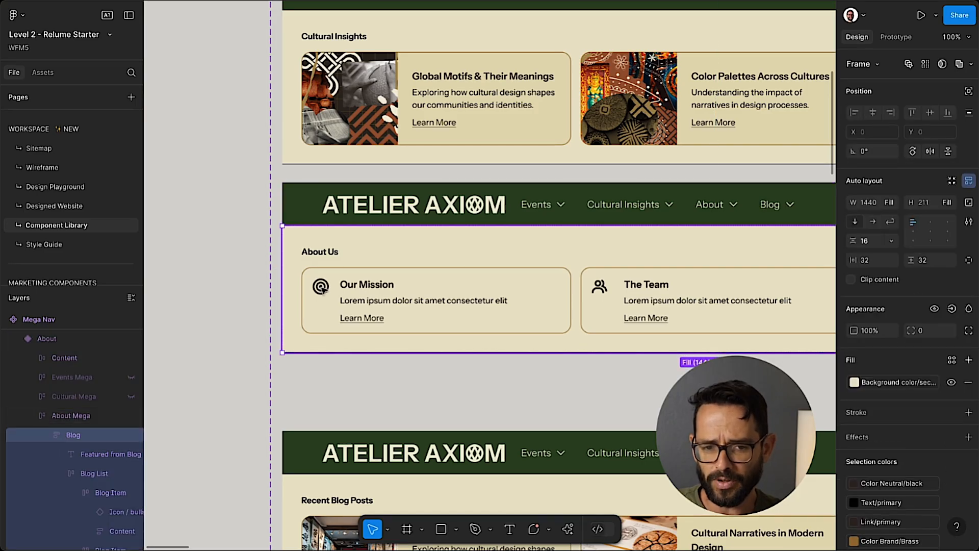
double_click(325, 288)
double_click(326, 287)
double_click(326, 287)
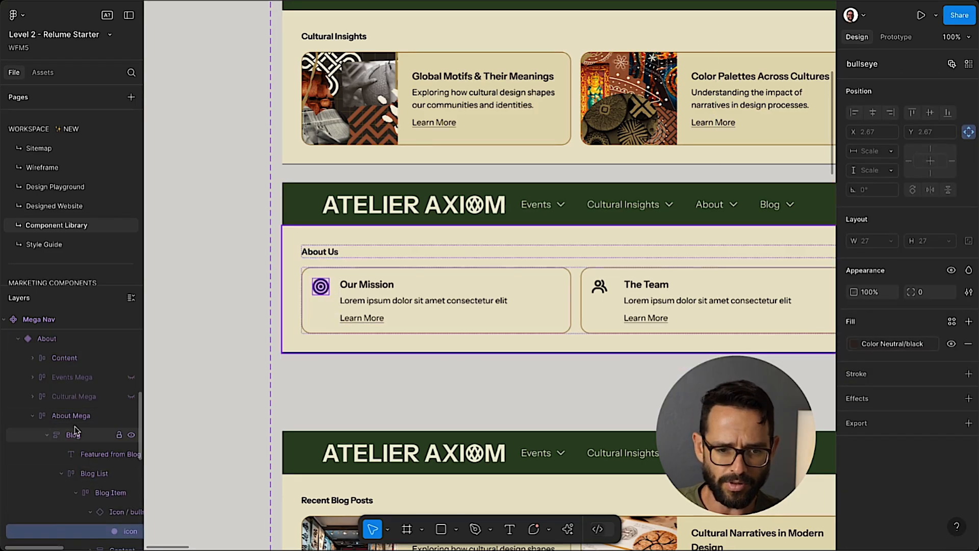
left_click(95, 512)
right_click(321, 291)
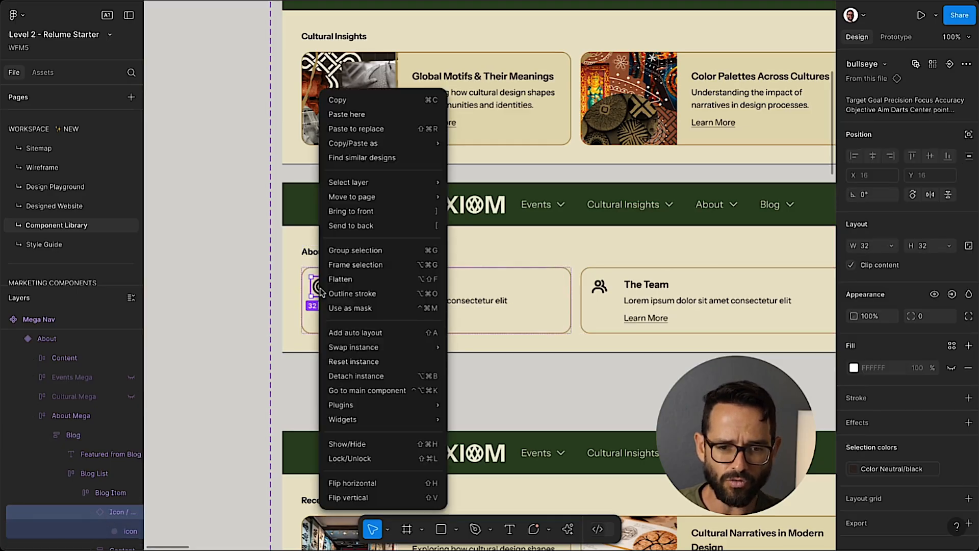
mouse_move(367, 148)
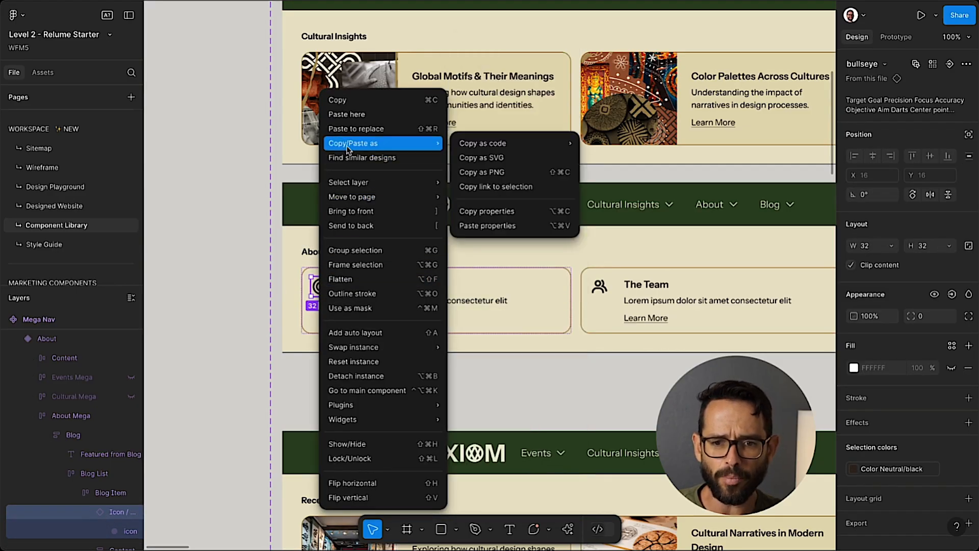
left_click(497, 159)
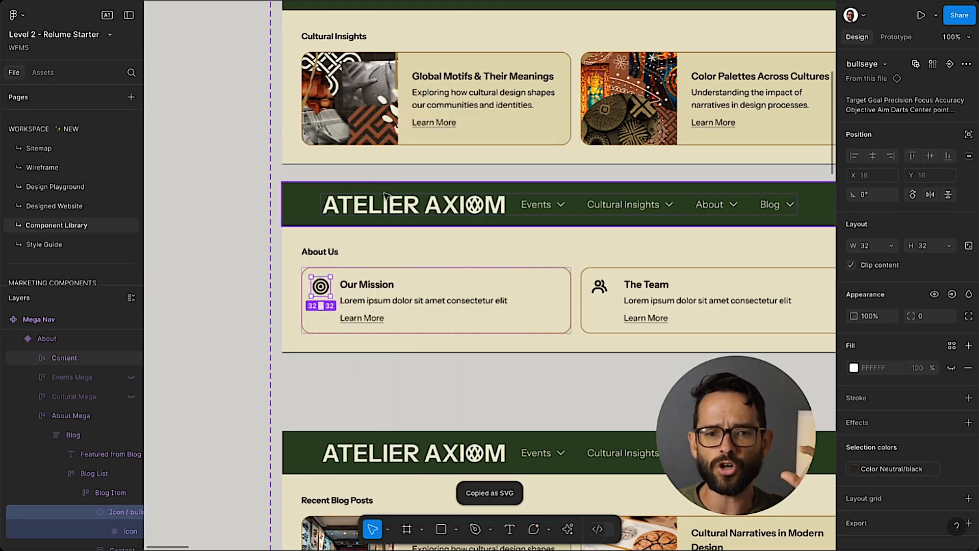
Switch to Webflow, paste the bullseye SVG icon into mega_menu-card and inspect the embedded icon element.
key("ctrl+Tab")
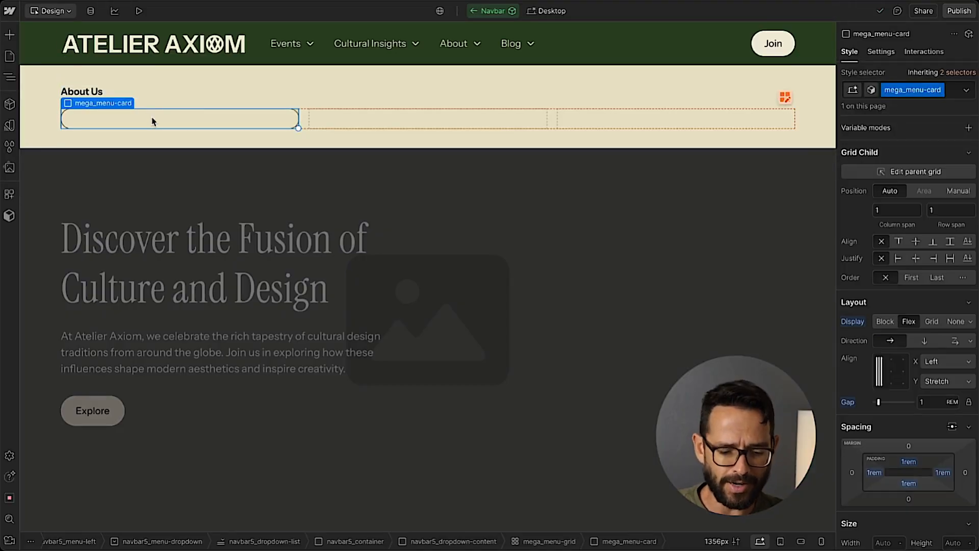
key("ctrl+v")
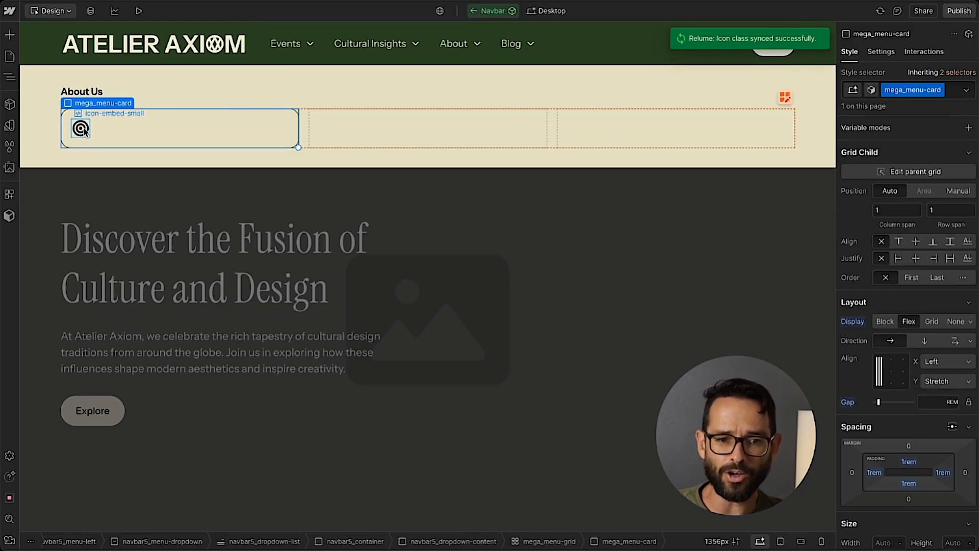
left_click(88, 129)
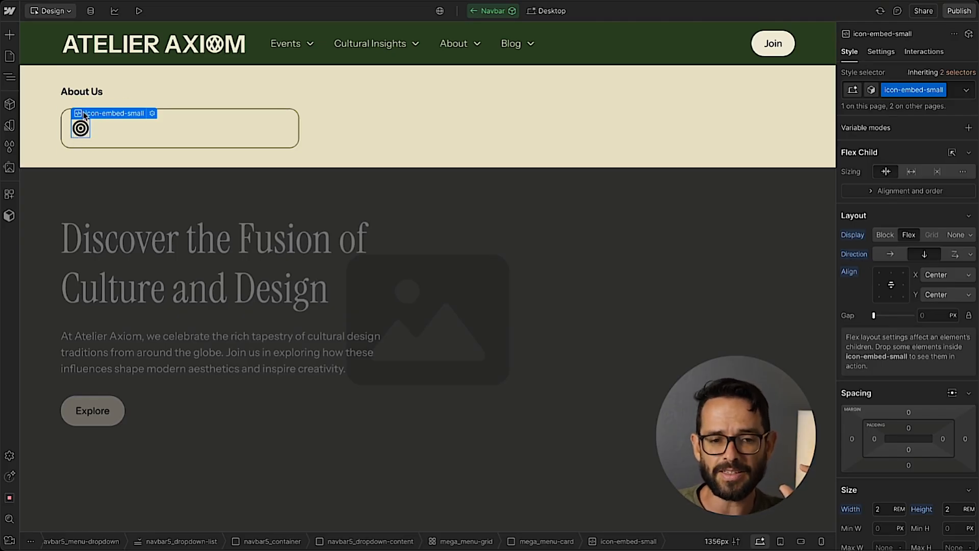
left_click(95, 116)
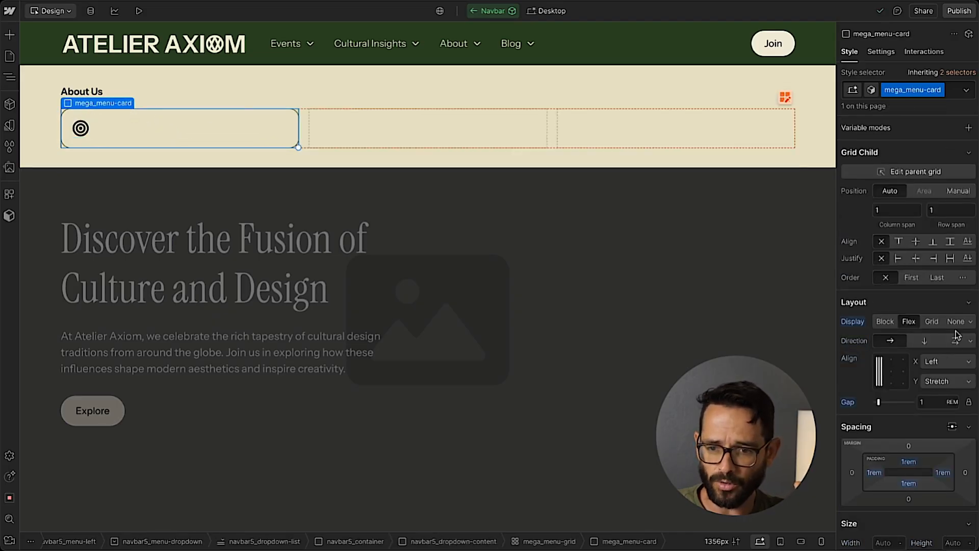
Try the error and emerald text colors on mega_menu-card and view the icon's embed code.
scroll(955, 335, "down", 9)
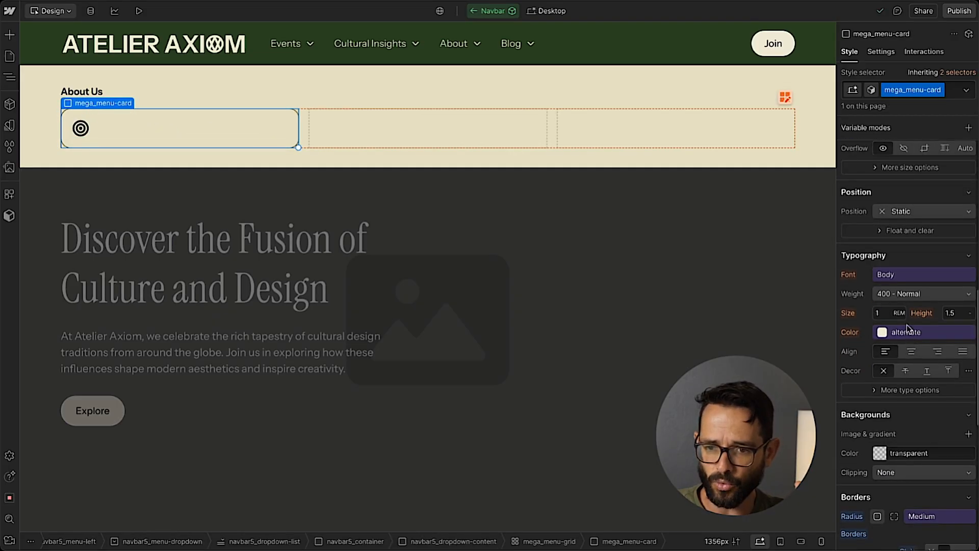
left_click(909, 332)
left_click(883, 286)
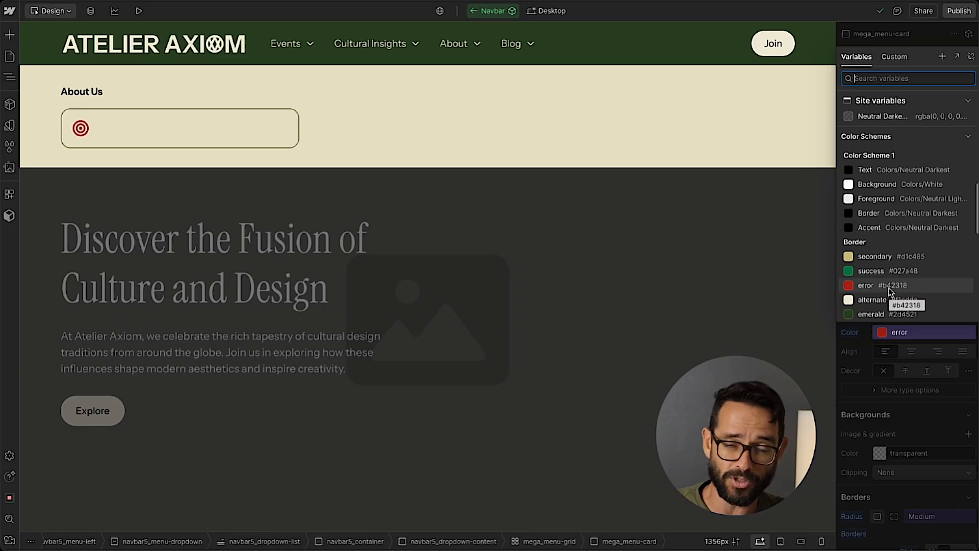
left_click(871, 299)
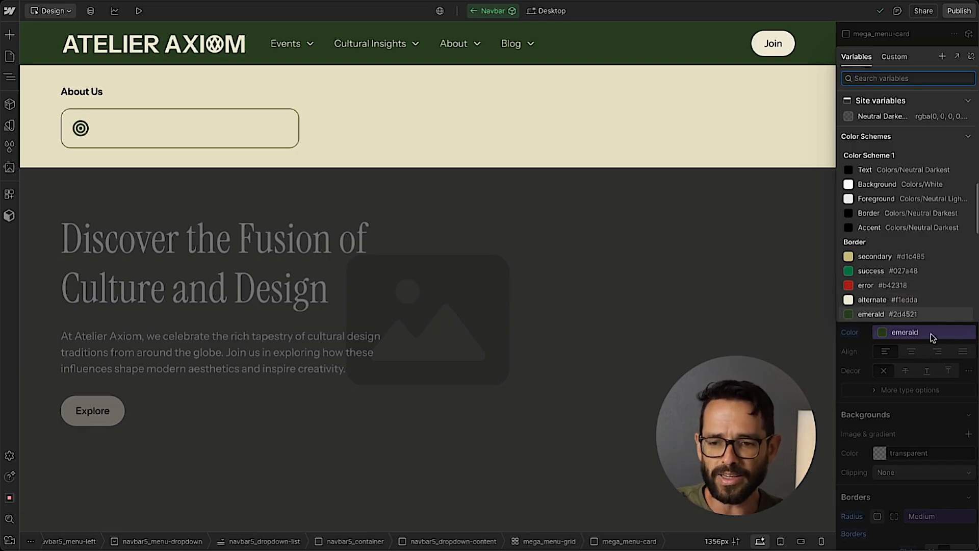
double_click(80, 128)
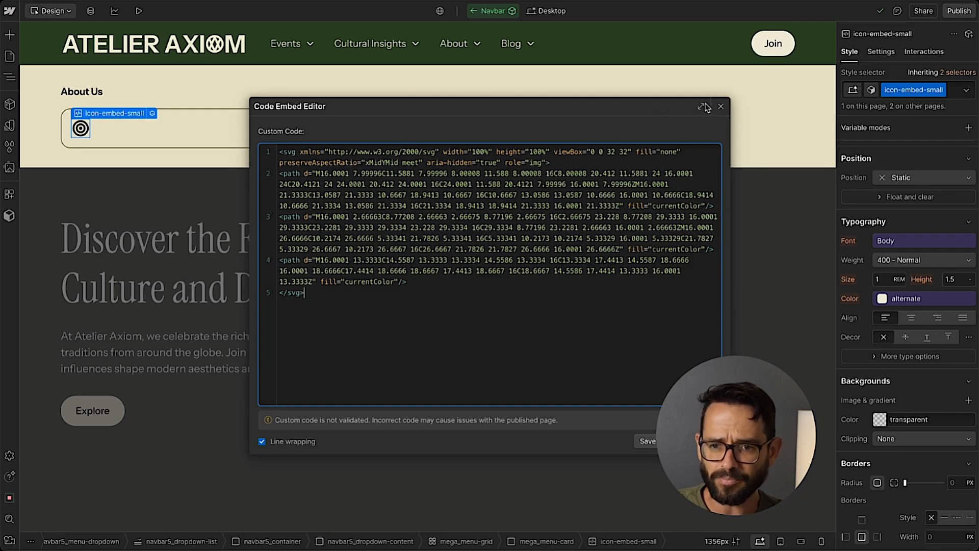
left_click(720, 109)
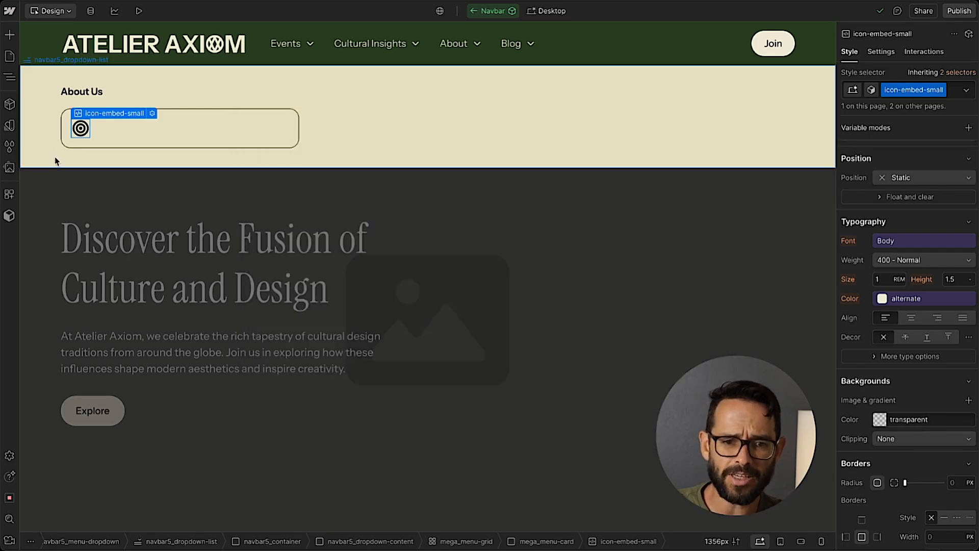
Add a Div Block beside the bullseye icon inside mega_menu-card.
left_click(121, 123)
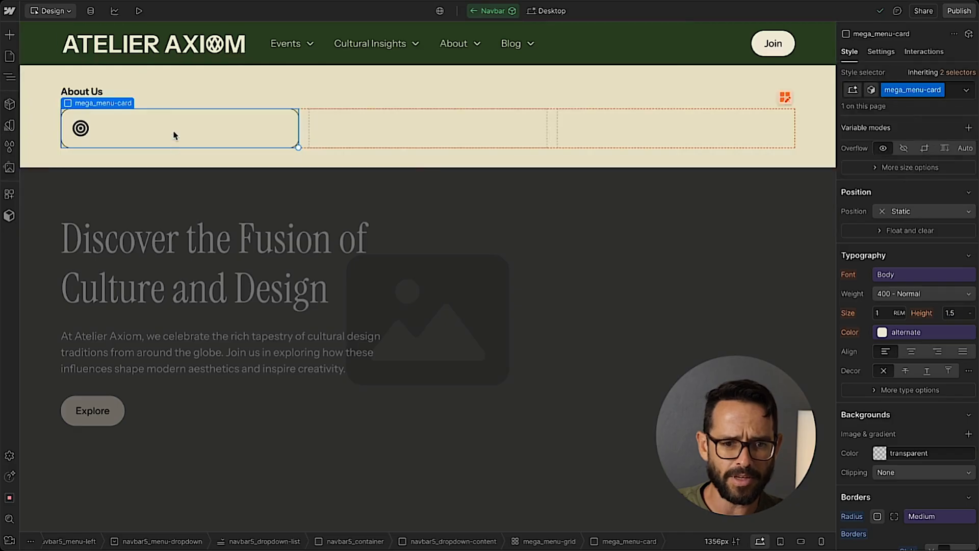
key("super+e")
type("div")
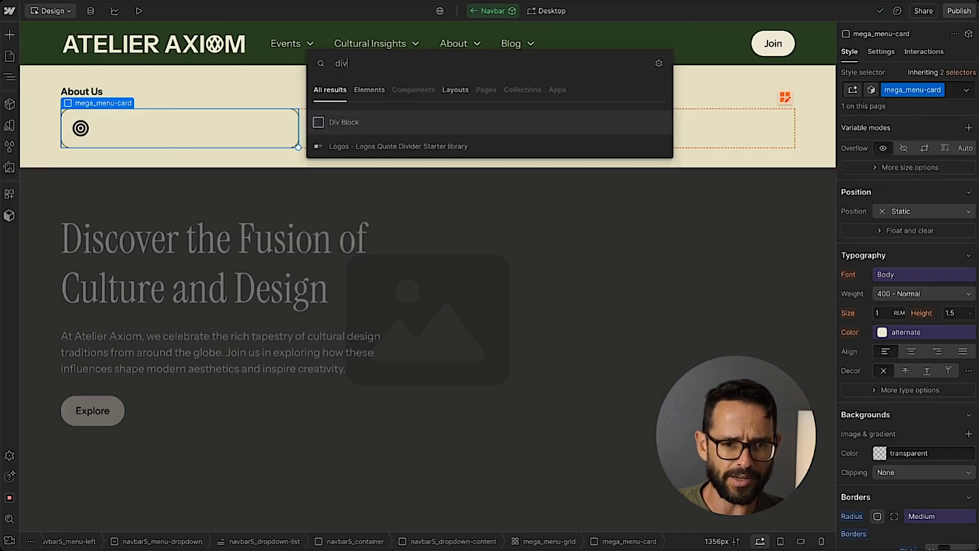
key("Return")
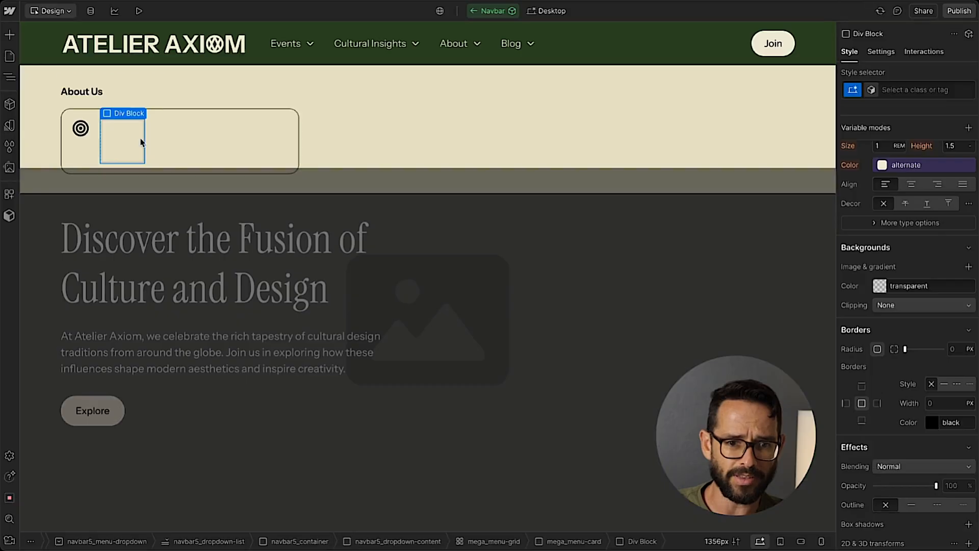
Insert a Text Block inside the card's new Div Block and duplicate it.
key("super+e")
type("tex")
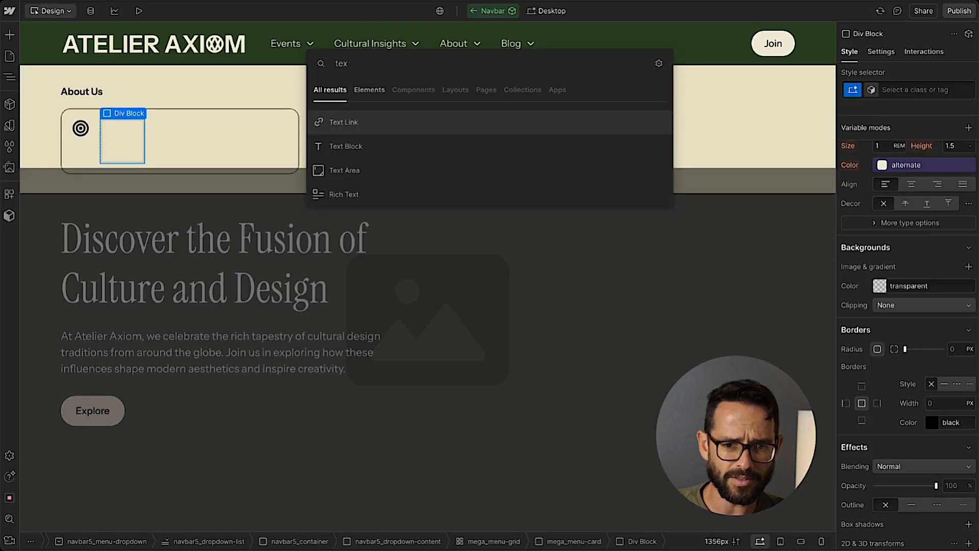
key("Down")
key("Return")
key("super+d")
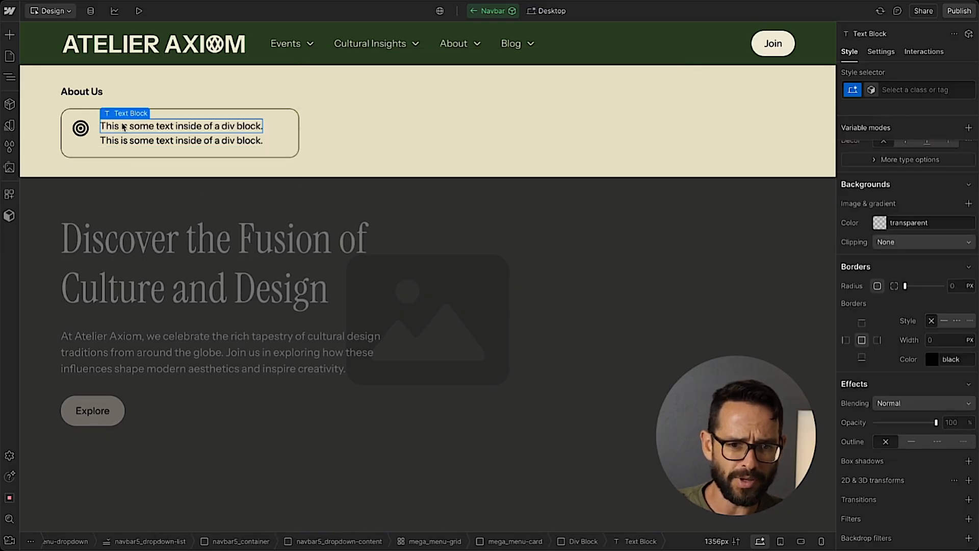
Add a Text Link to the card's Div Block and place it below the two text blocks.
key("super+e")
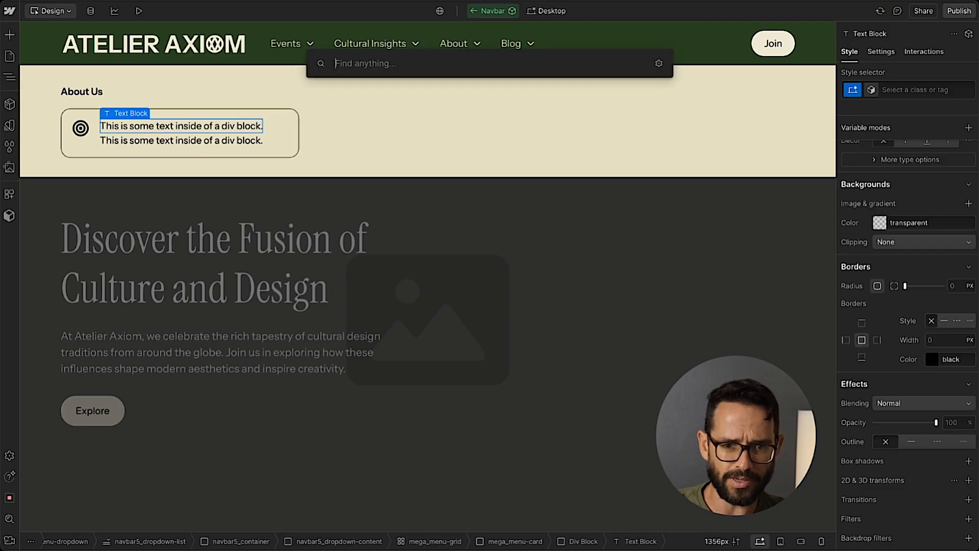
type("texgt")
key("BackSpace")
key("BackSpace")
key("Down")
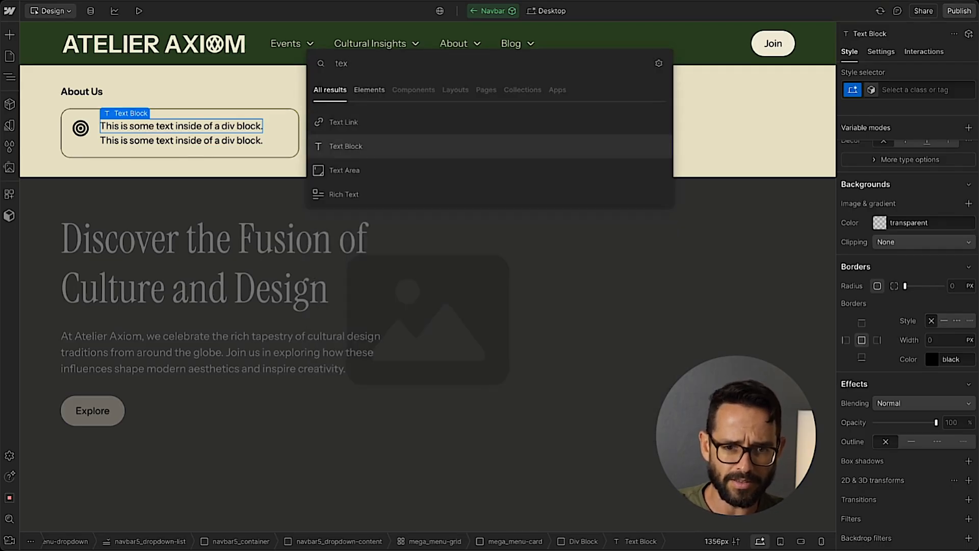
key("Return")
key("Escape")
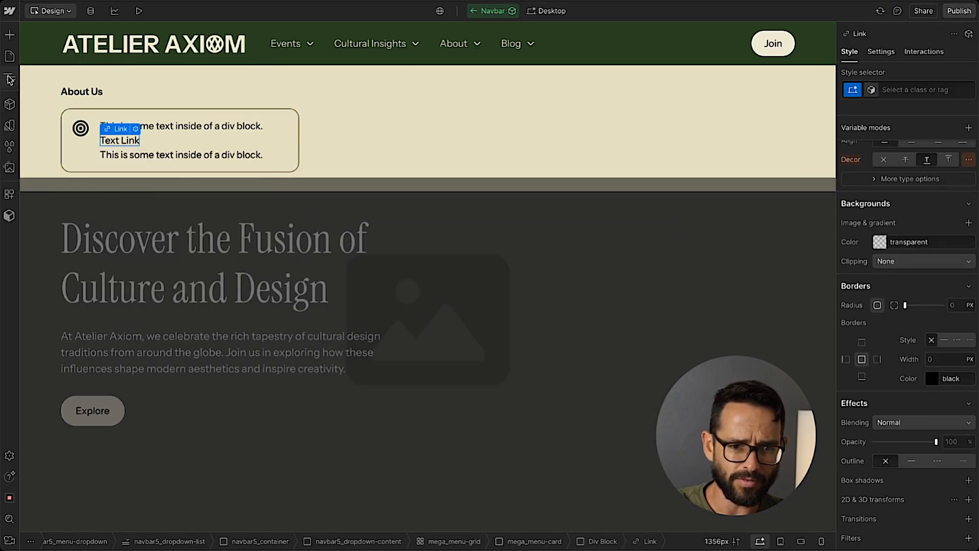
key("z")
left_click_drag(98, 471, 99, 488)
left_click(102, 442)
key("z")
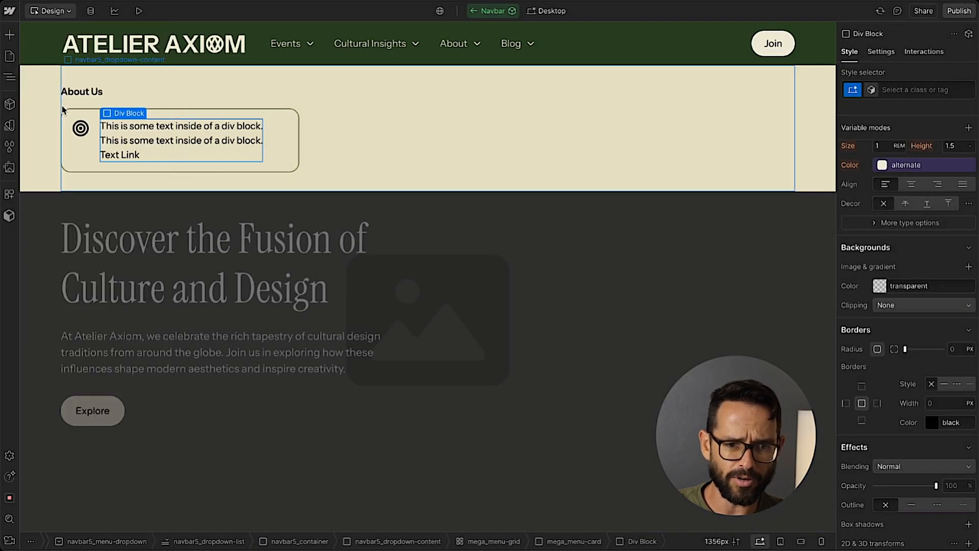
Switch to Figma and inspect the text styles of the Our Mission title, Learn More link and About Us heading.
left_click(138, 130)
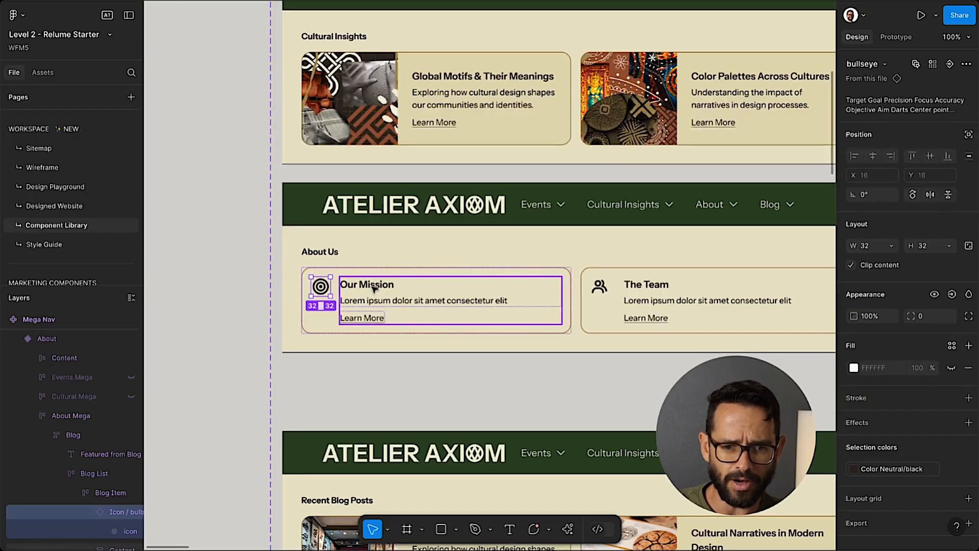
double_click(374, 288)
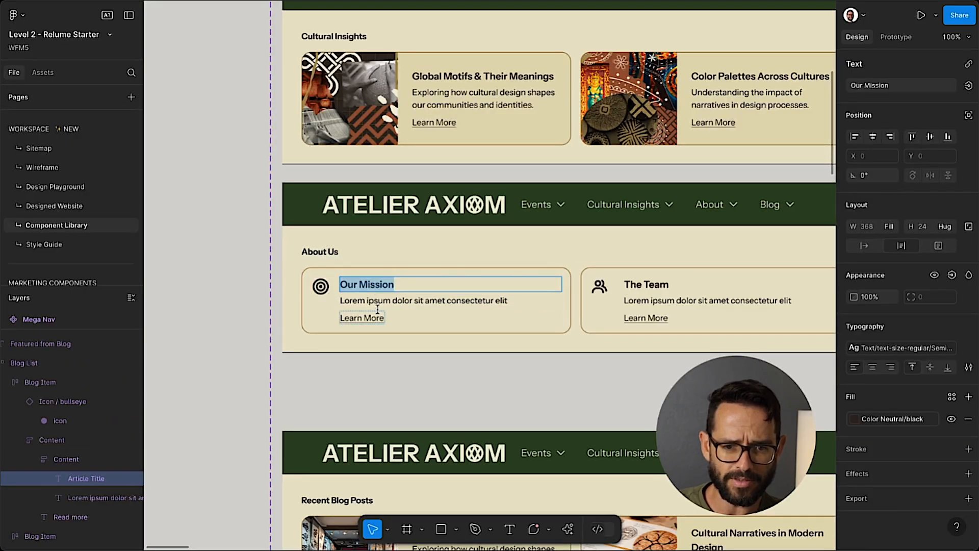
left_click(361, 318)
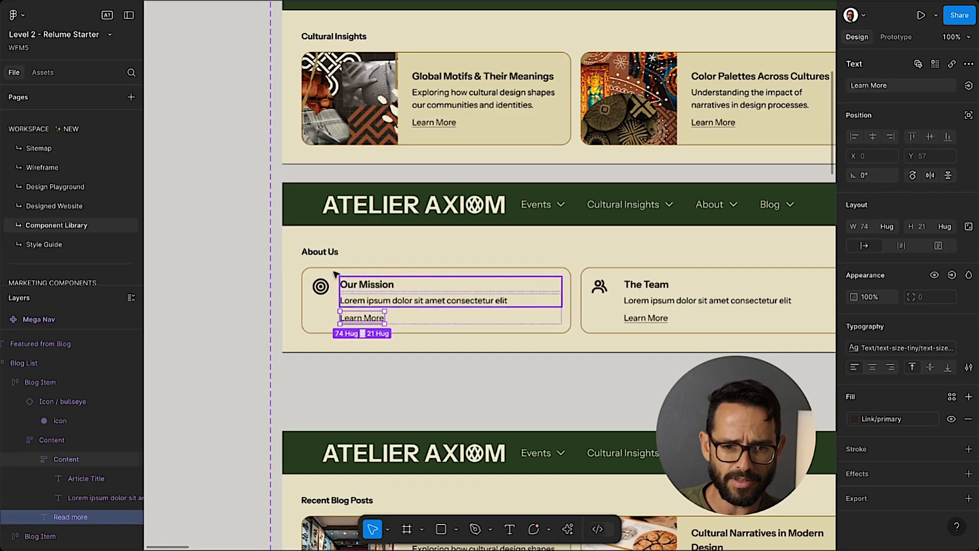
left_click(316, 253)
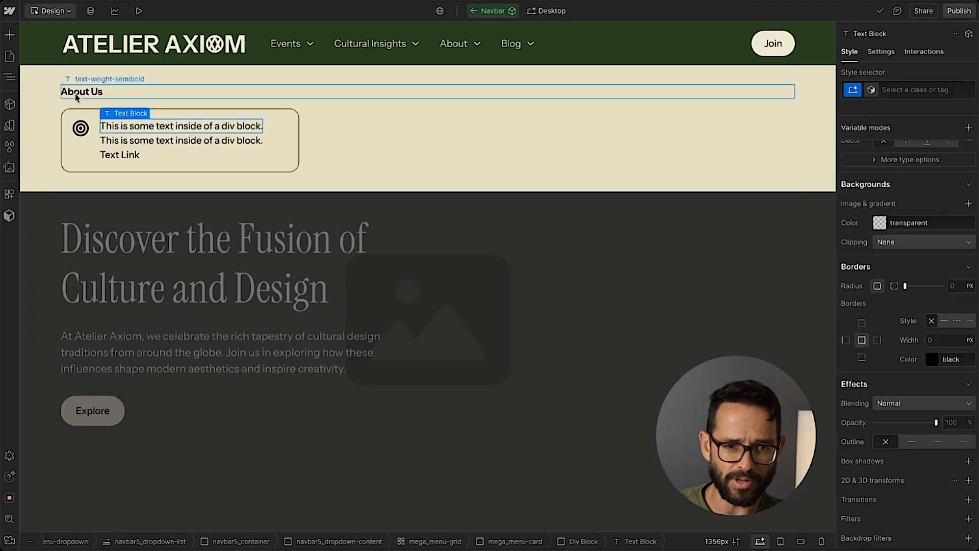
Replace the card's first text block in Webflow with the title "Our Mission" copied from Figma.
double_click(141, 131)
key("BackSpace")
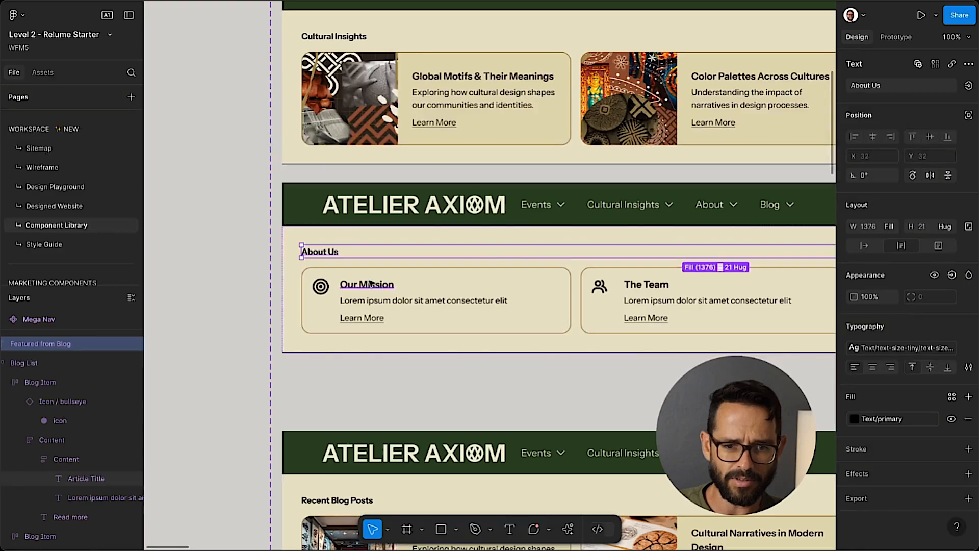
double_click(377, 287)
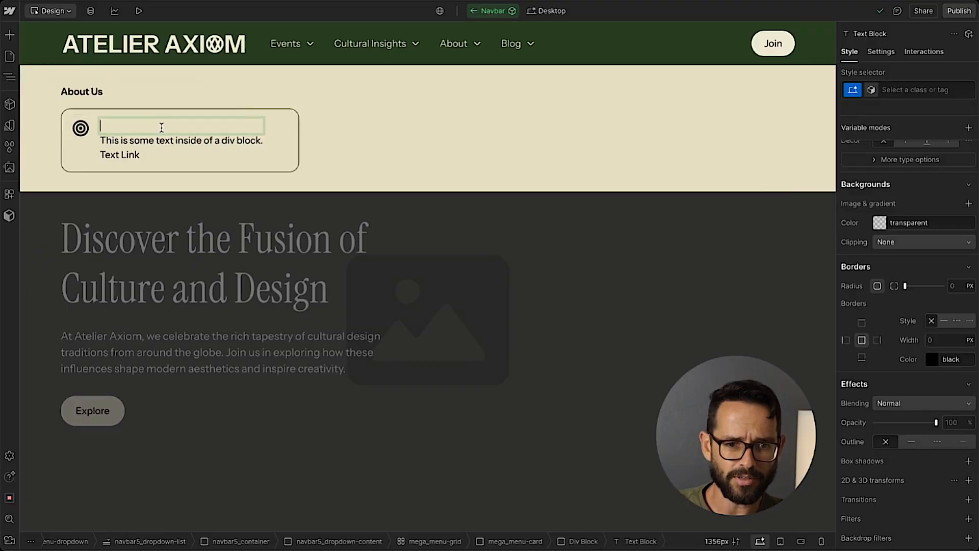
key("Escape")
Apply the existing text-weight-semibold class to the Our Mission text block.
left_click(911, 90)
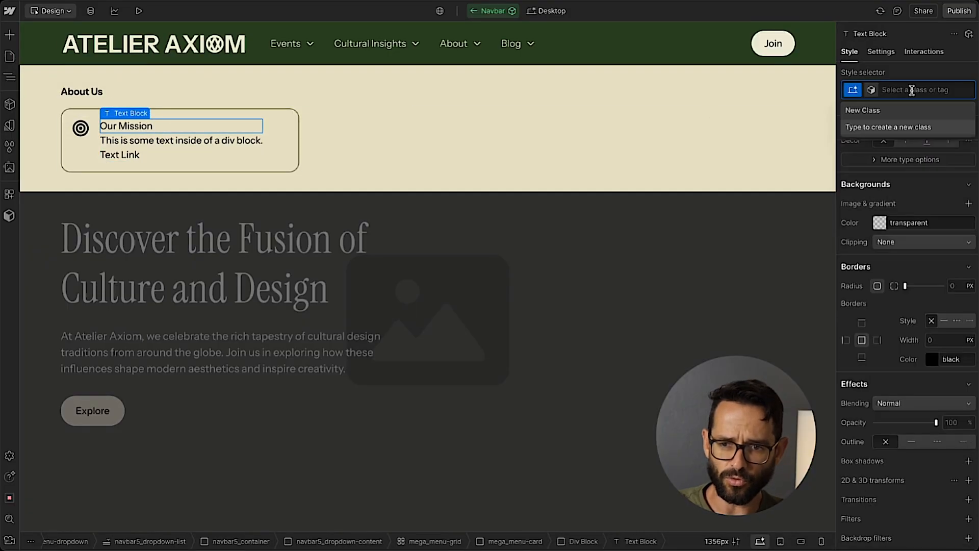
type("sem")
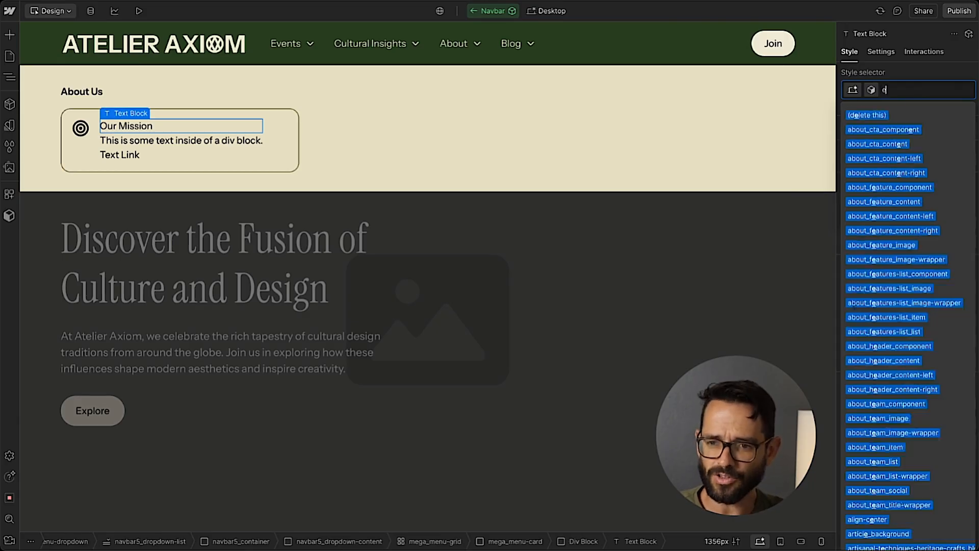
type("i")
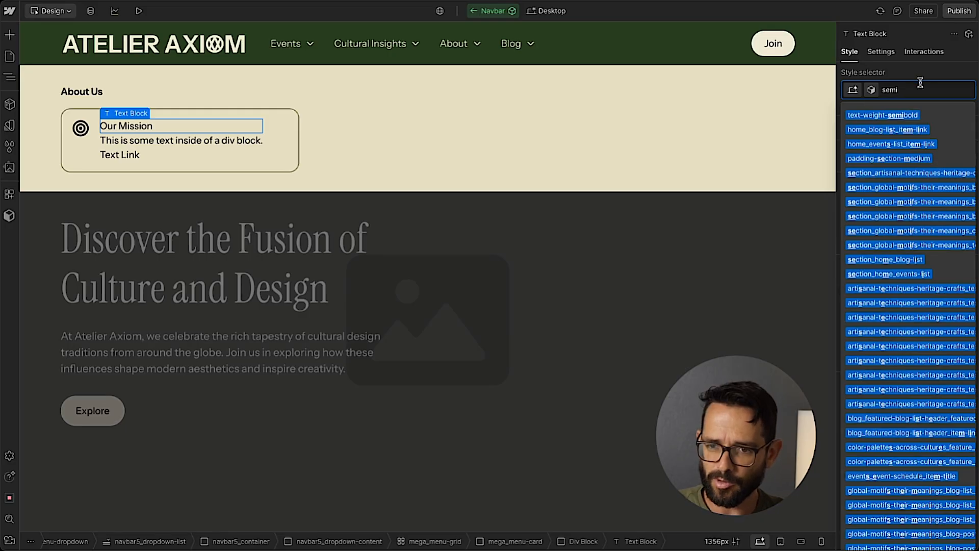
left_click(878, 121)
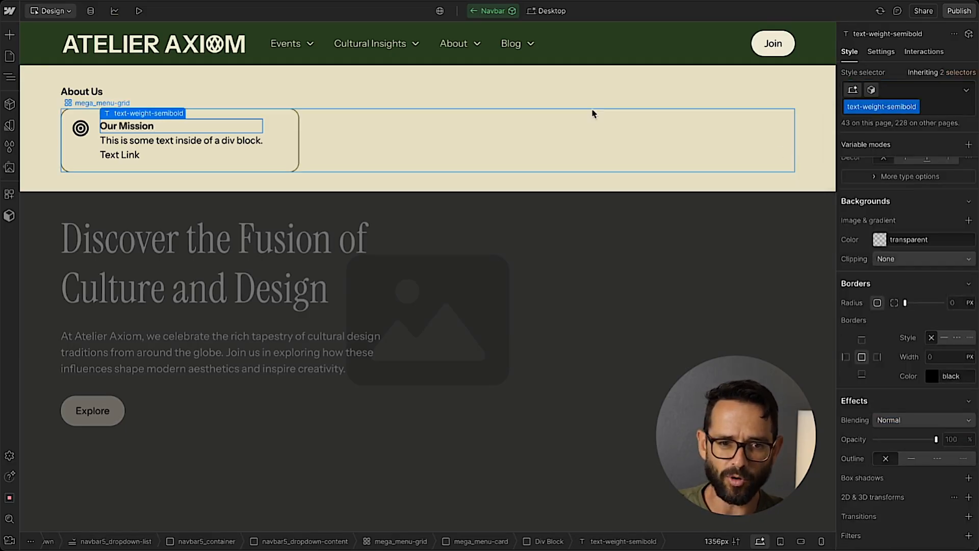
Add the text-size-small combo class to the About Us heading alongside text-weight-semibold.
left_click(149, 92)
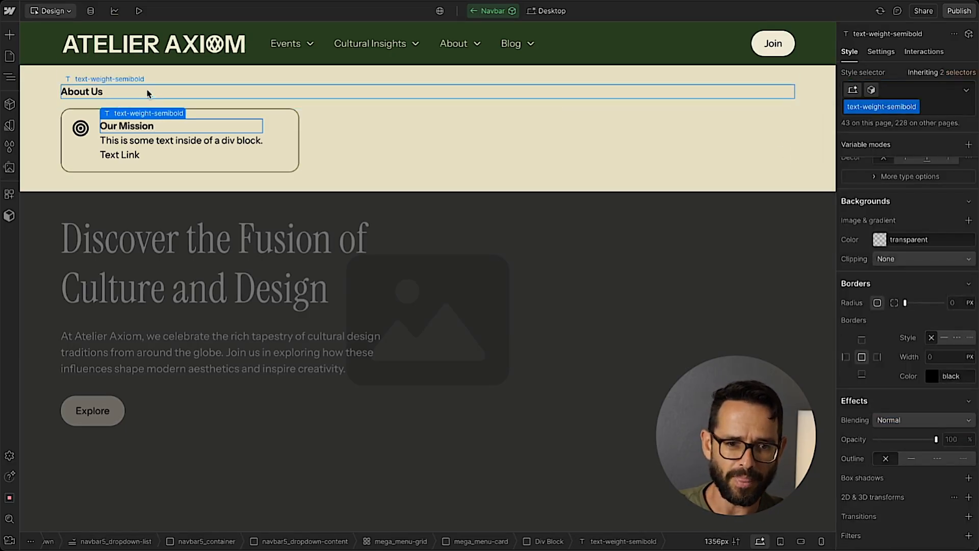
left_click(938, 111)
type("text-se")
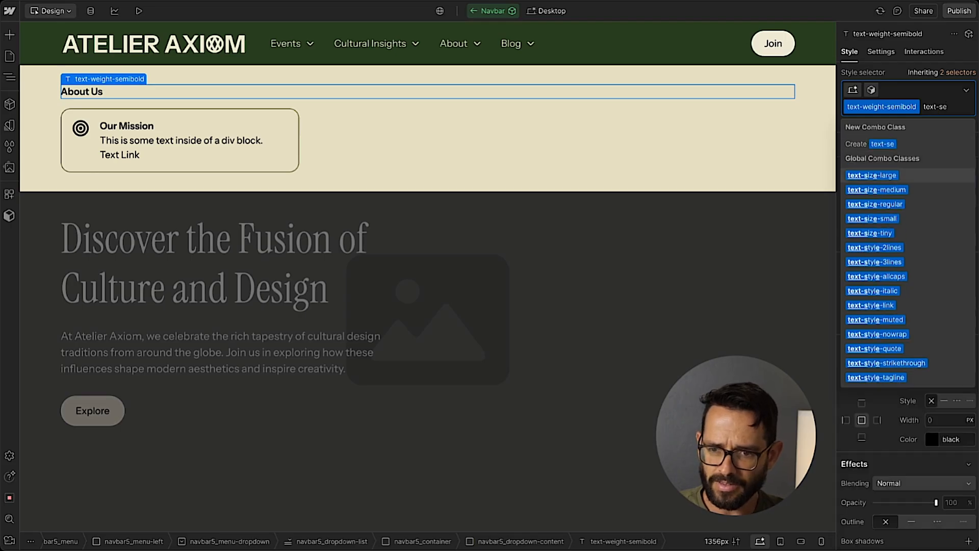
key("Escape")
Apply the existing text-style-link class to the Text Link in the Our Mission card.
left_click(127, 124)
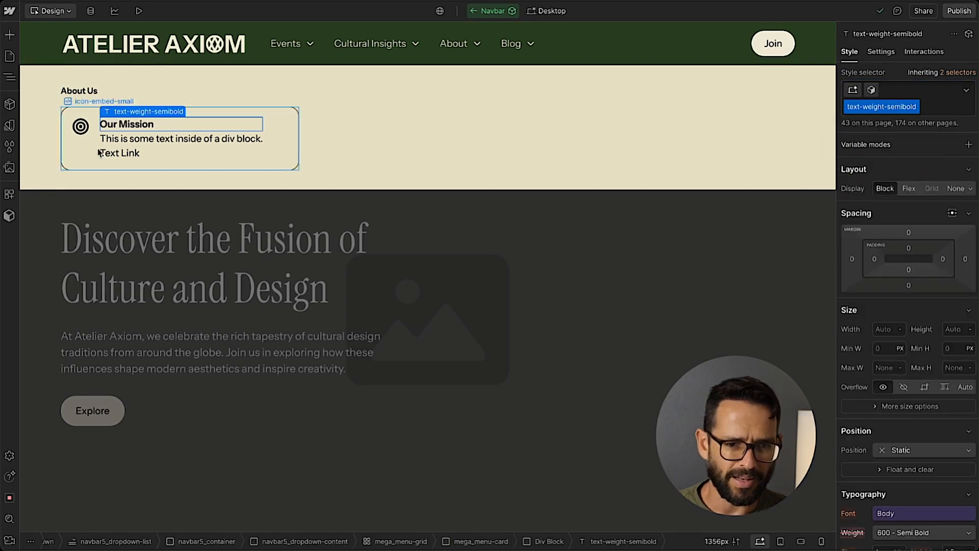
left_click(127, 154)
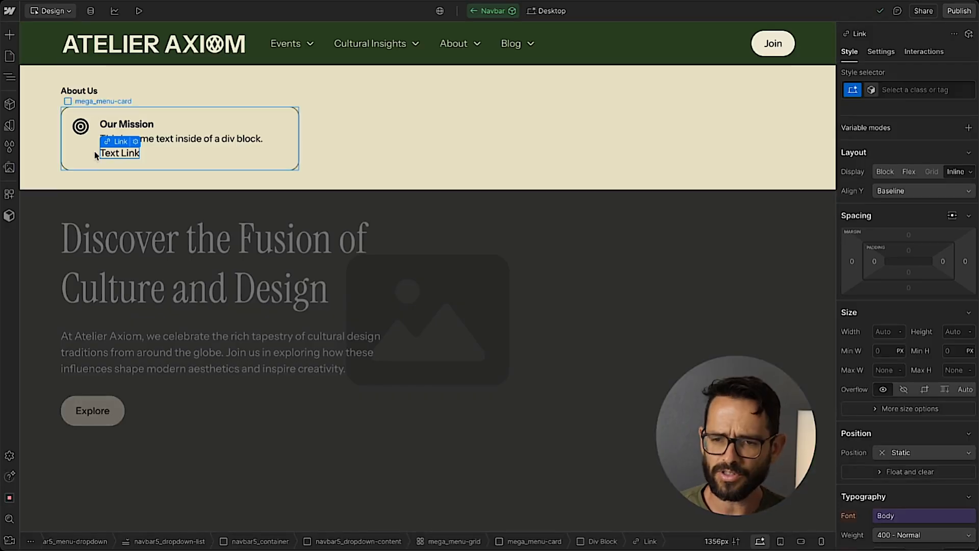
left_click(940, 93)
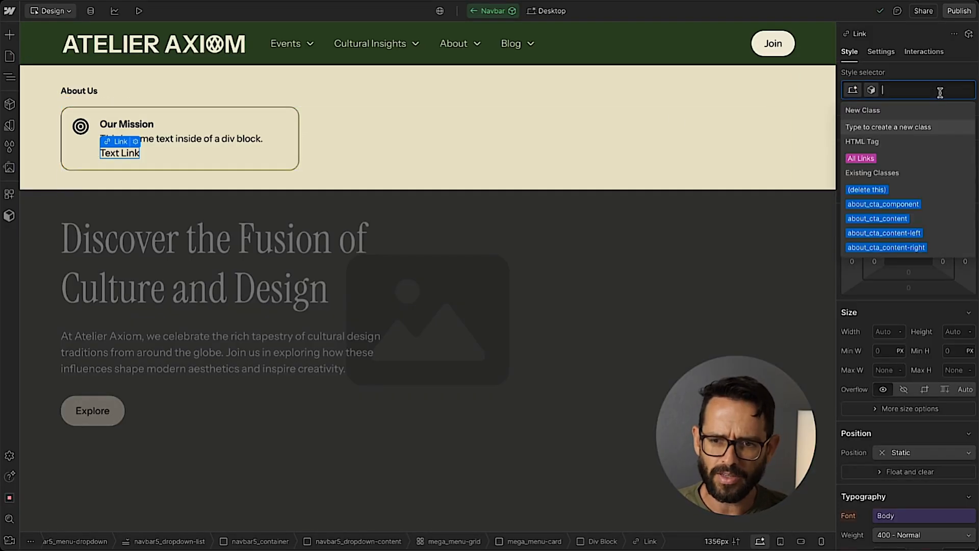
type("text-style")
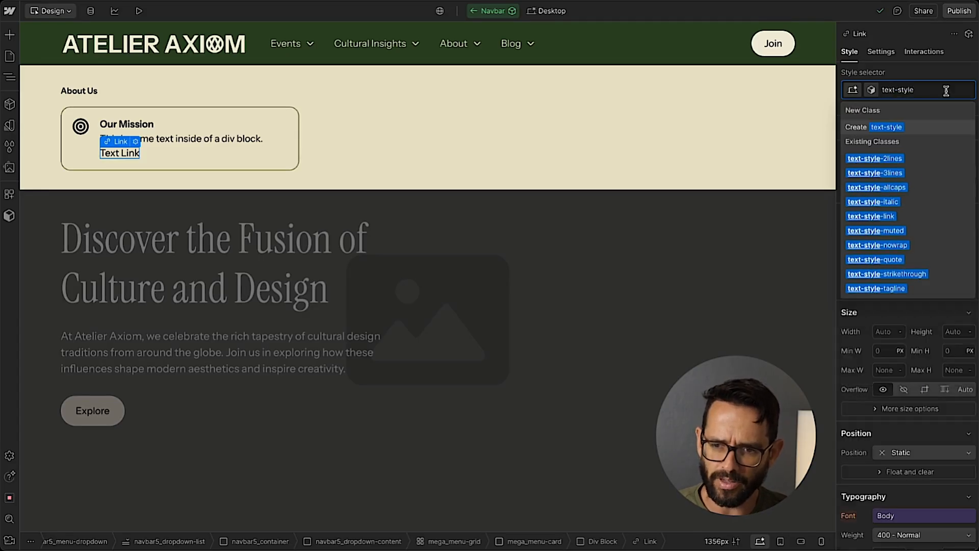
left_click(870, 216)
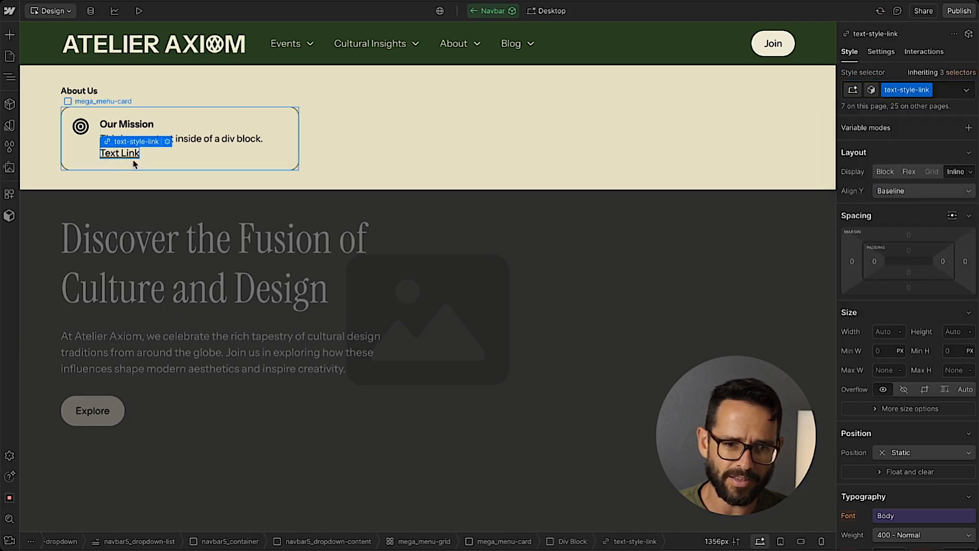
Set the underline offset of the text-style-link class to 3 px in its text decoration settings.
left_click(173, 164)
left_click(122, 154)
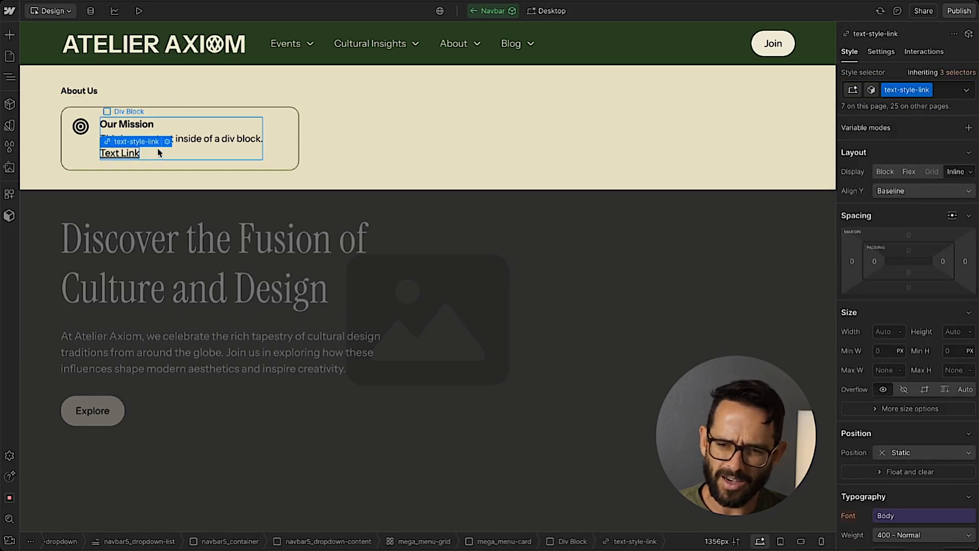
scroll(912, 230, "down", 5)
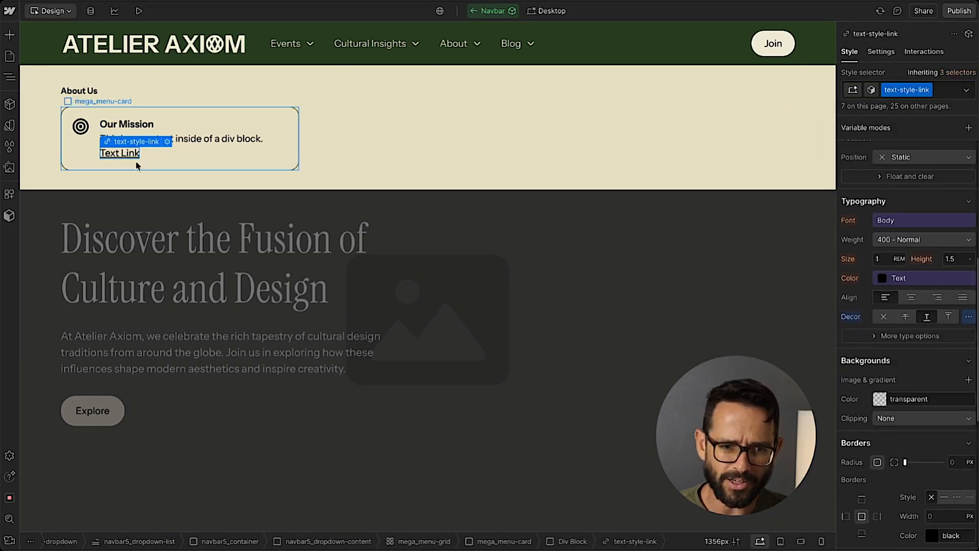
left_click(969, 316)
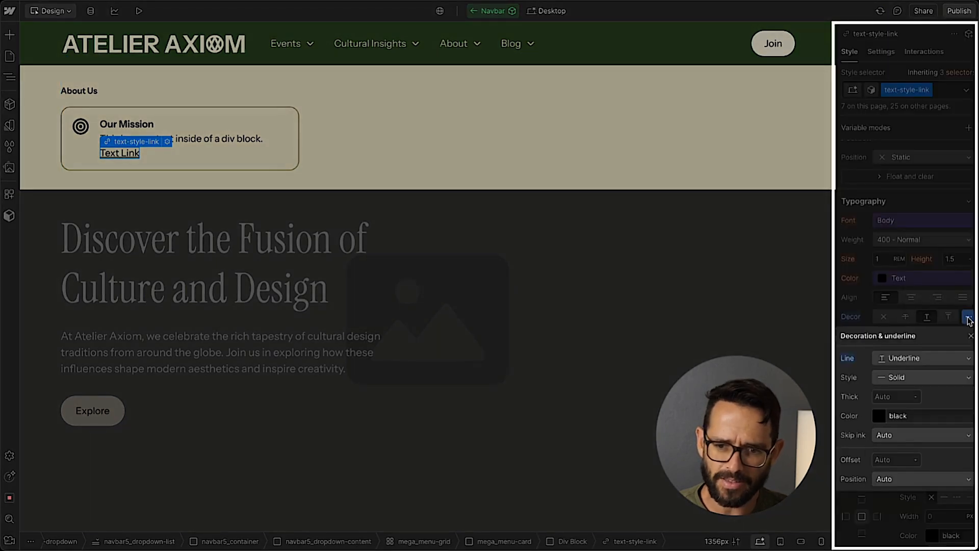
left_click(968, 316)
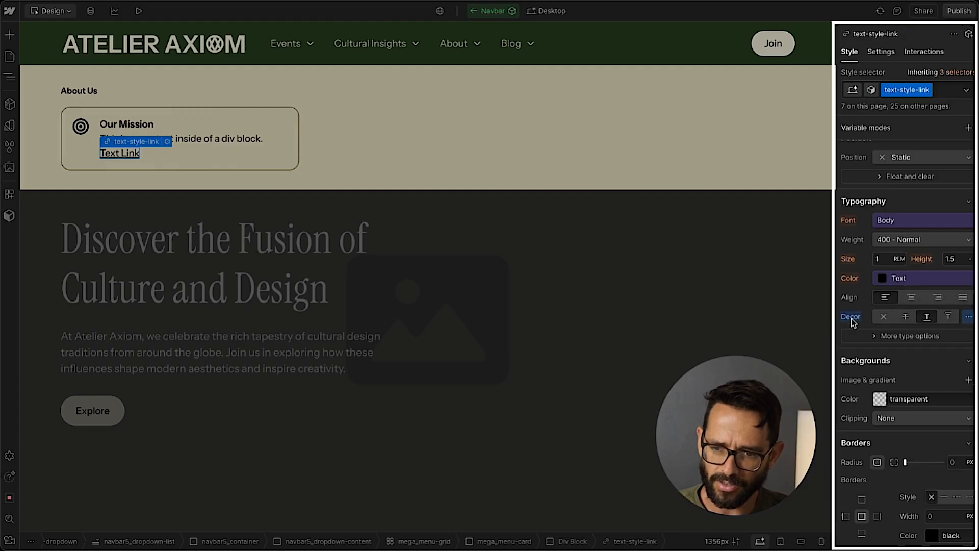
left_click(969, 317)
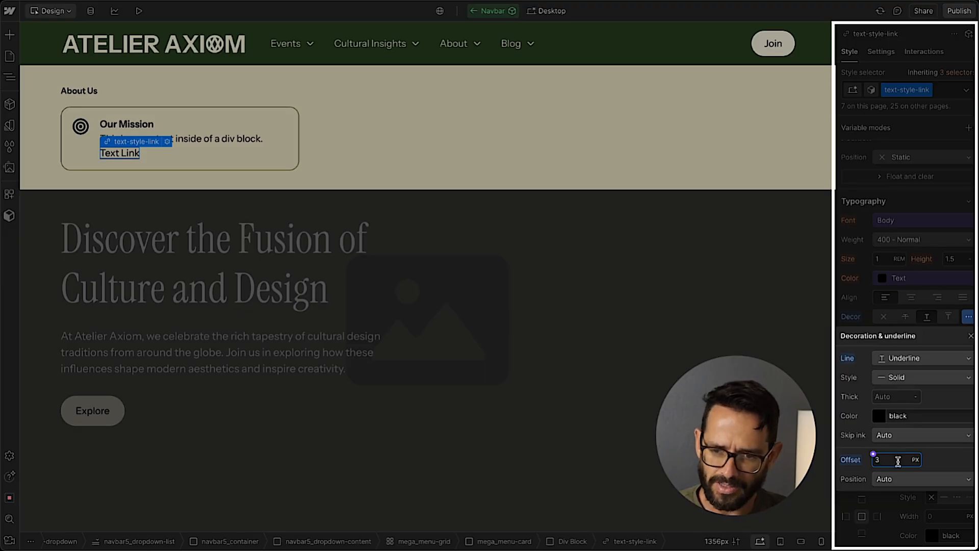
Set the link's underline color to the Neutral Light variable and compare it with the Learn More link in Figma.
left_click(875, 414)
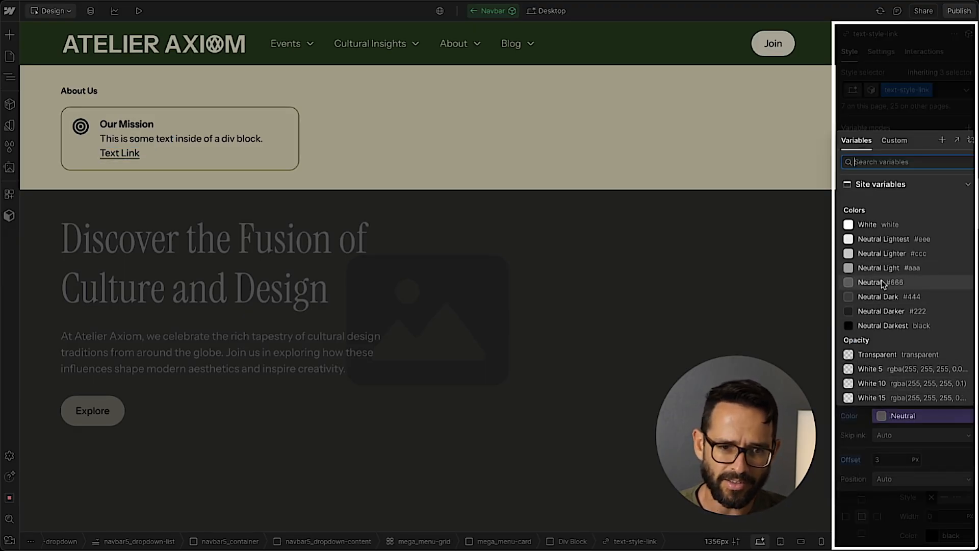
left_click(888, 267)
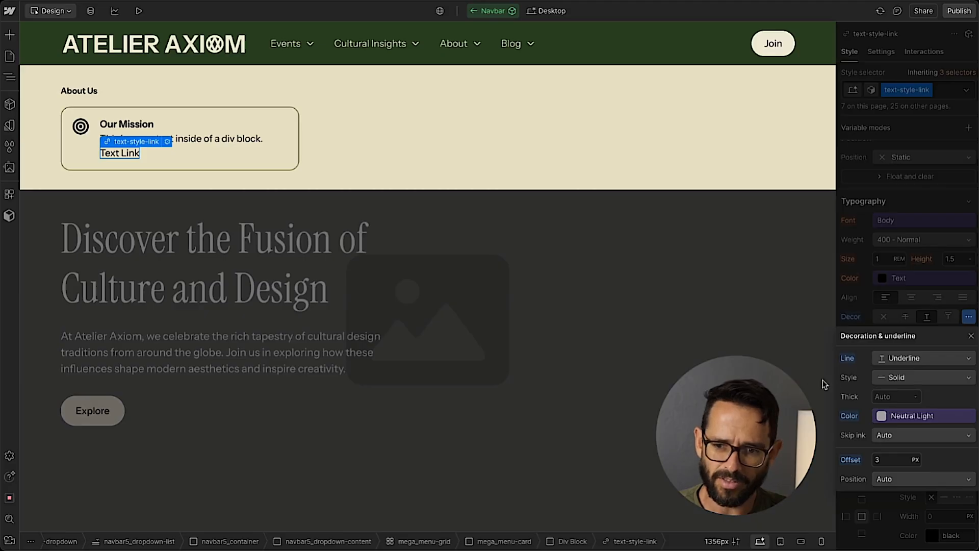
left_click(910, 290)
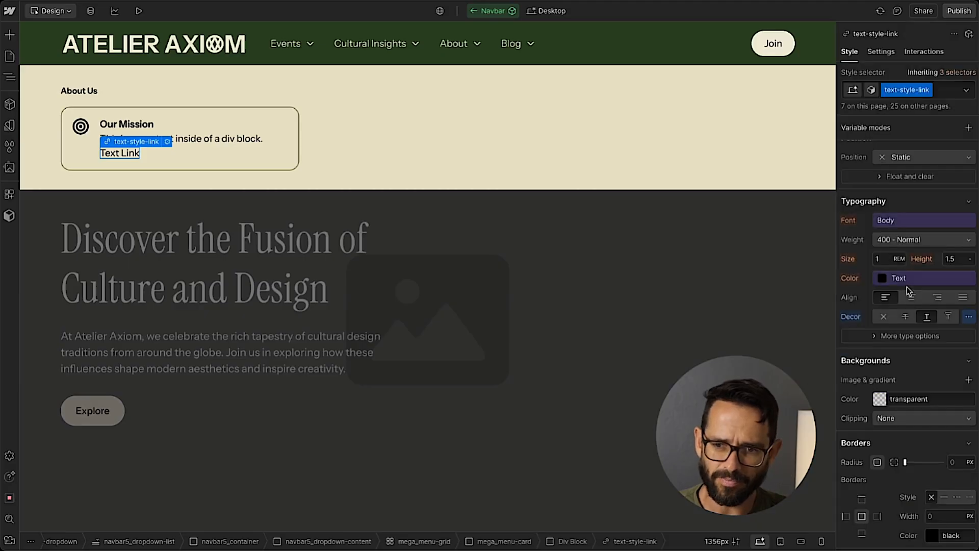
left_click(332, 93)
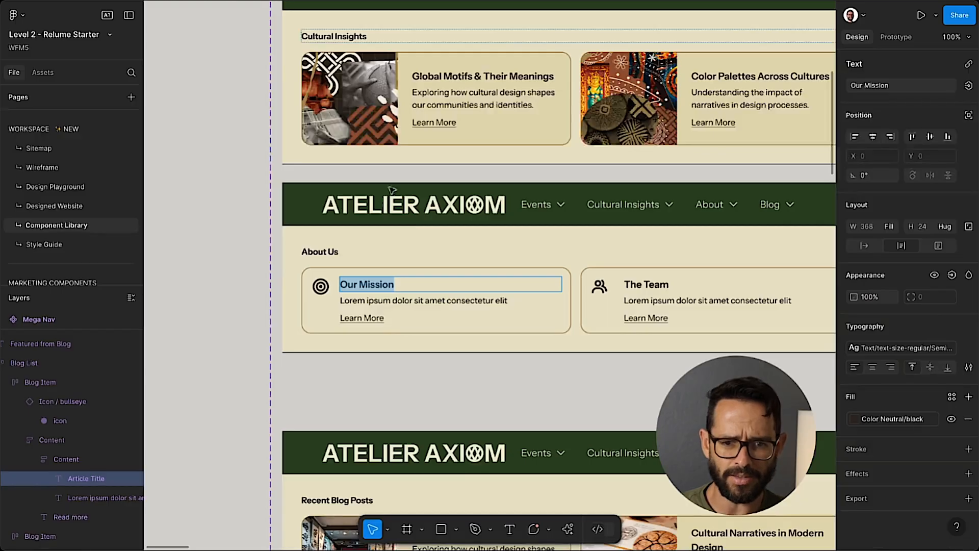
Duplicate the Our Mission mega_menu-card twice to fill the three columns of the About menu grid.
scroll(490, 275, "right", 5)
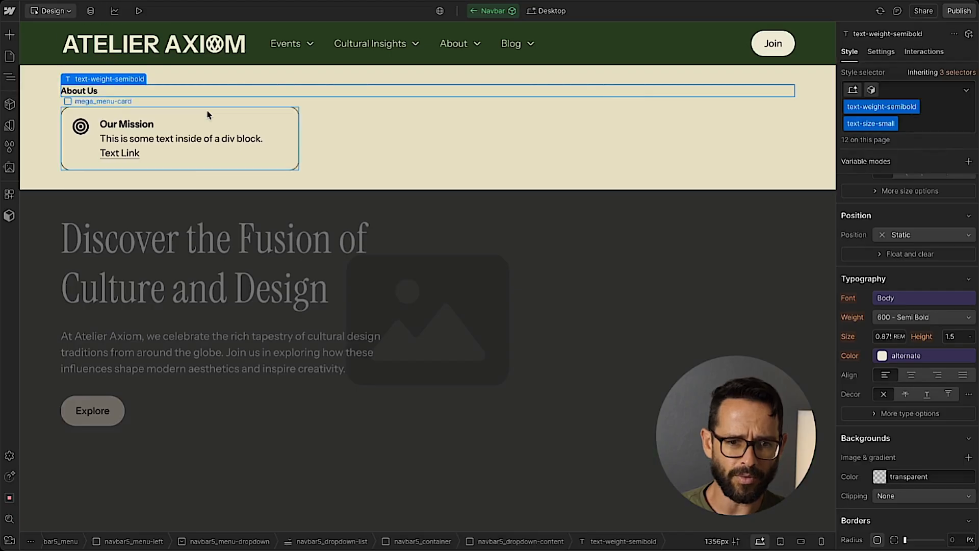
left_click(166, 114)
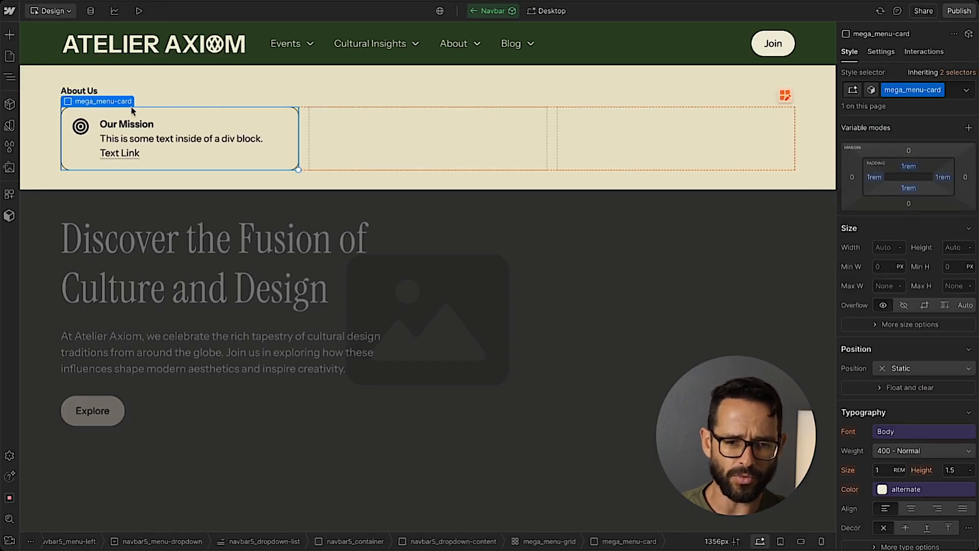
key("ctrl+d")
key("ctrl+d")
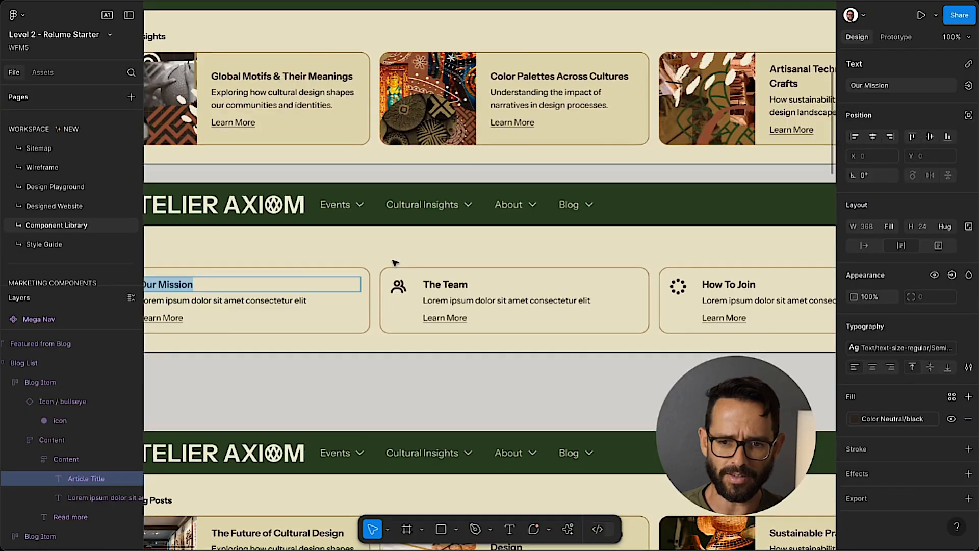
Examine the Cultural Insights dropdown design in Figma and compare its three image cards with the About Us icon cards.
scroll(402, 260, "left", 3)
left_click(449, 410)
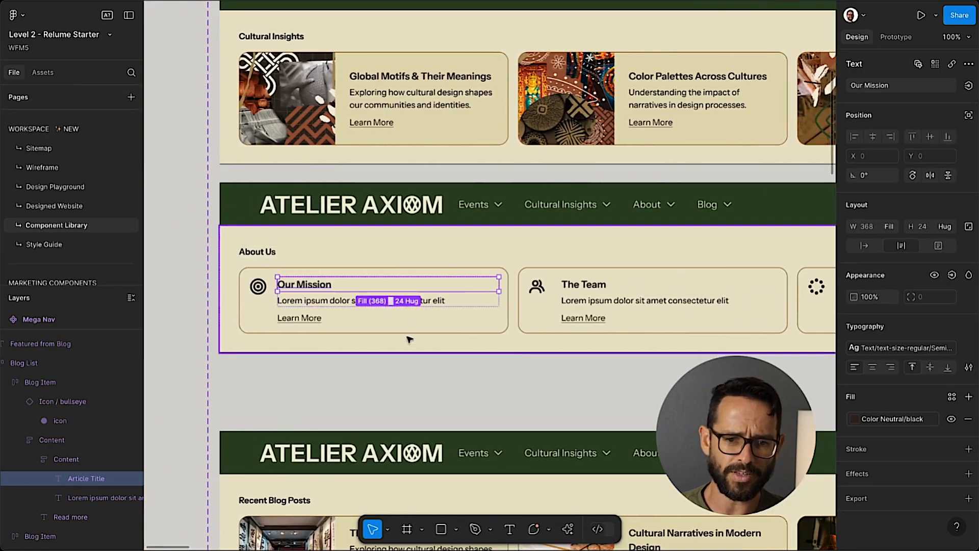
scroll(408, 334, "up", 1)
scroll(382, 316, "up", 3)
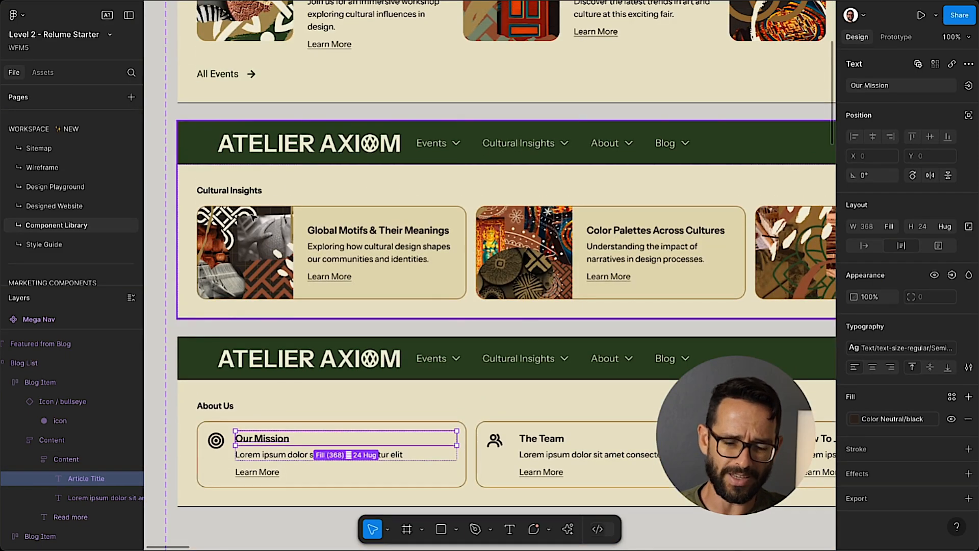
scroll(276, 236, "right", 5)
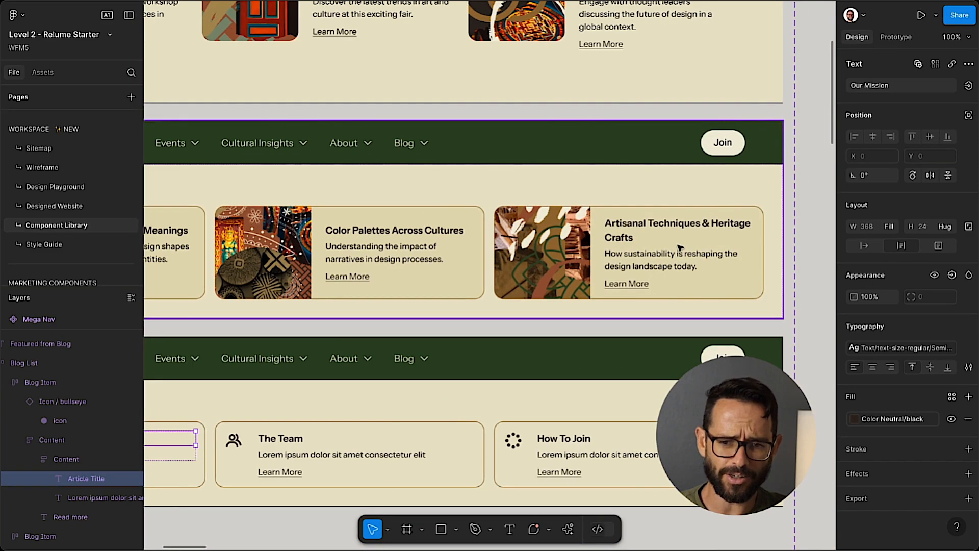
scroll(328, 237, "left", 5)
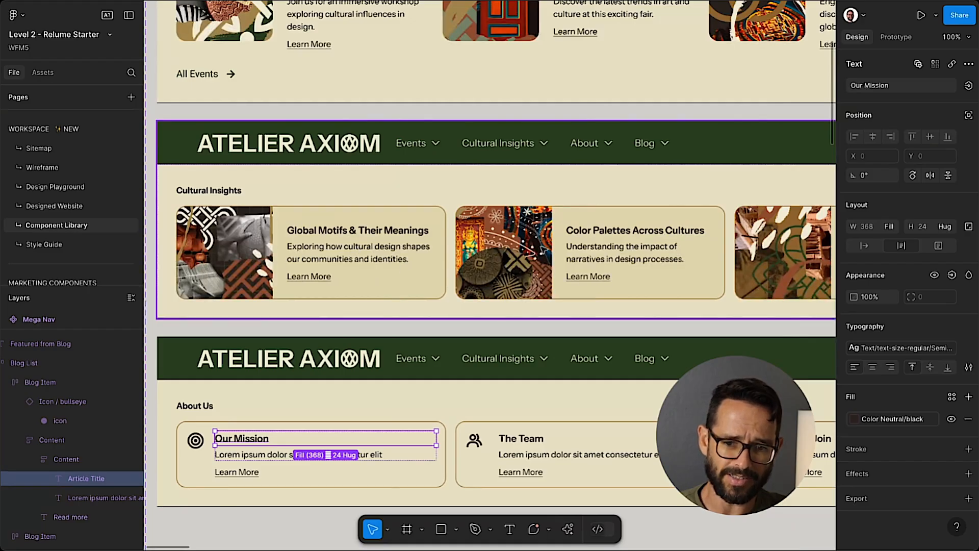
scroll(543, 250, "right", 5)
scroll(262, 248, "left", 5)
scroll(264, 255, "up", 1)
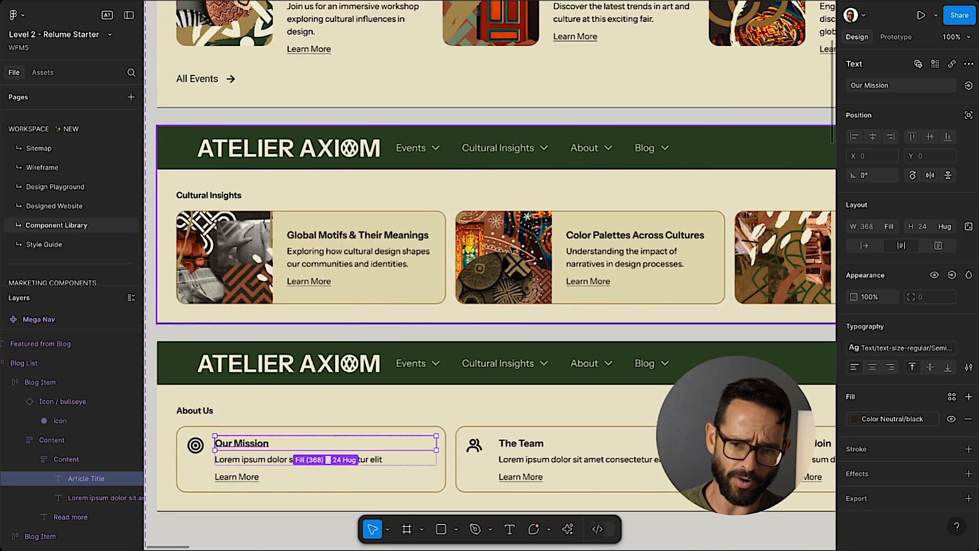
scroll(576, 256, "right", 3)
scroll(571, 256, "left", 5)
scroll(563, 255, "right", 2)
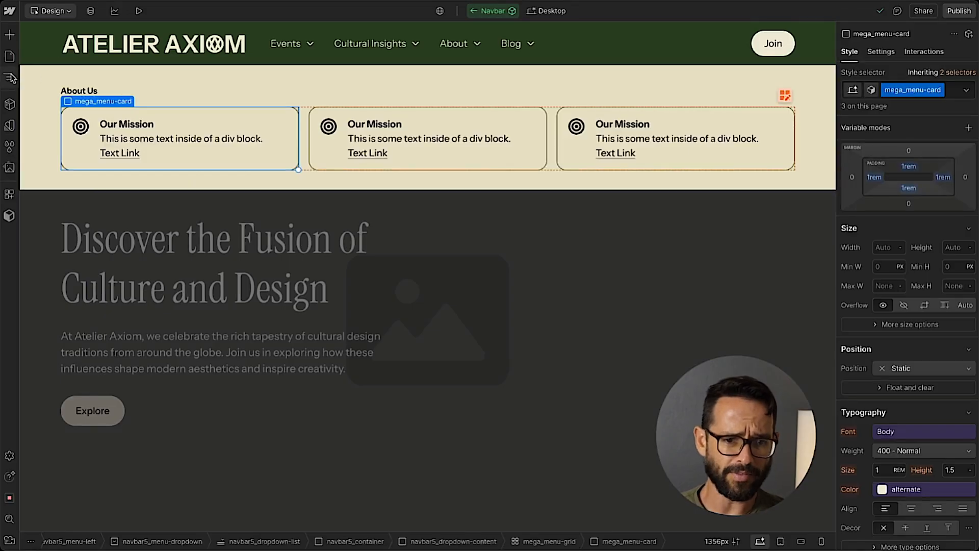
Copy the navbar5_dropdown-content block of the About dropdown, with its heading and card grid.
left_click(9, 77)
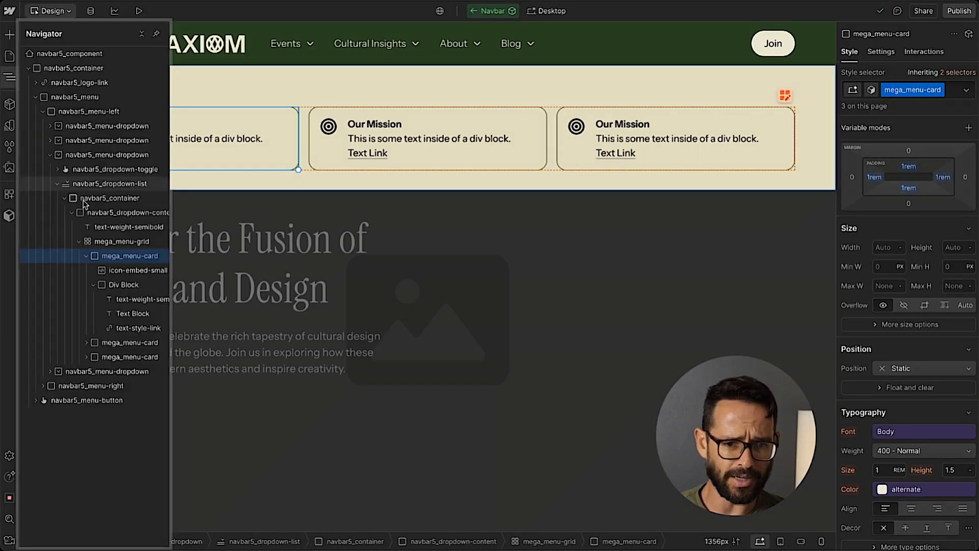
left_click(80, 241)
left_click(105, 213)
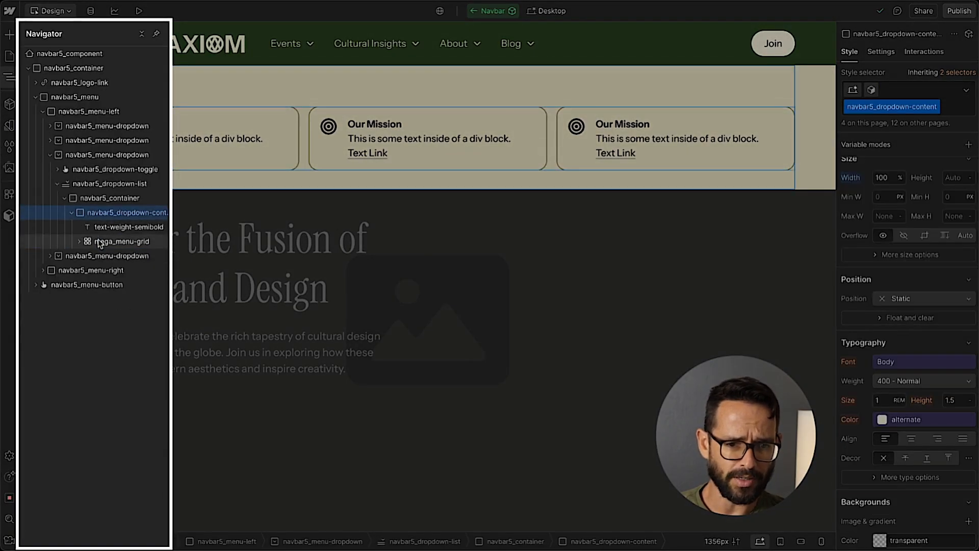
left_click(71, 212)
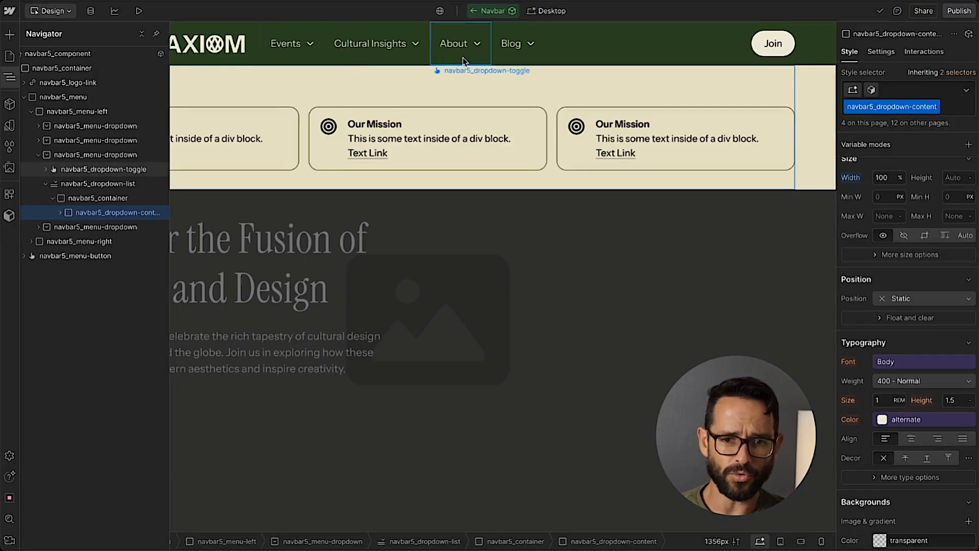
Hide the About dropdown menu and show the Cultural Insights dropdown menu on the canvas.
left_click(463, 61)
left_click(889, 53)
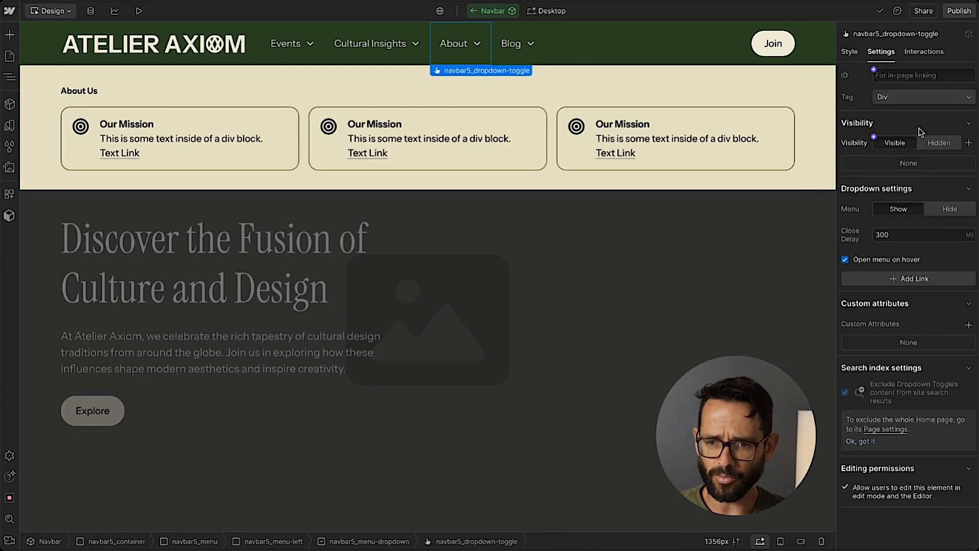
left_click(932, 209)
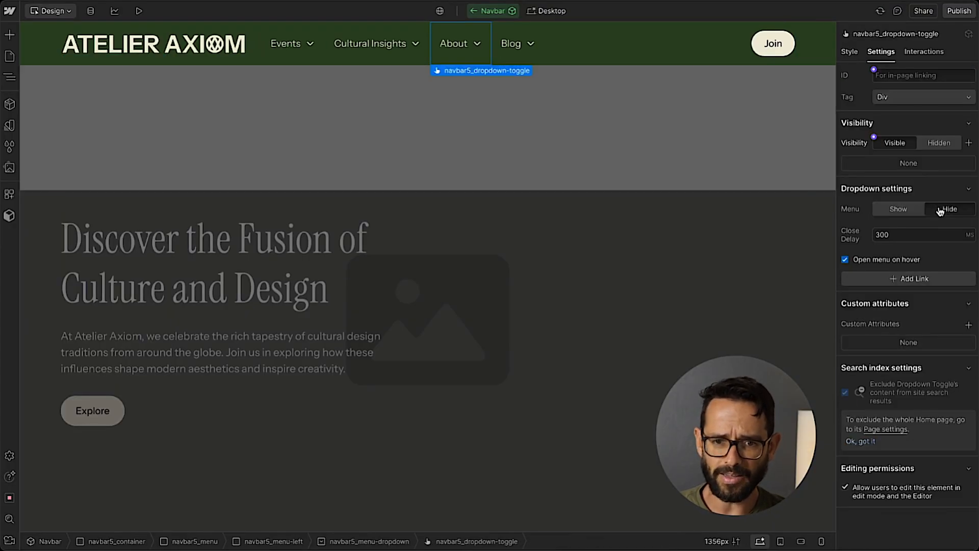
left_click(368, 63)
left_click(900, 210)
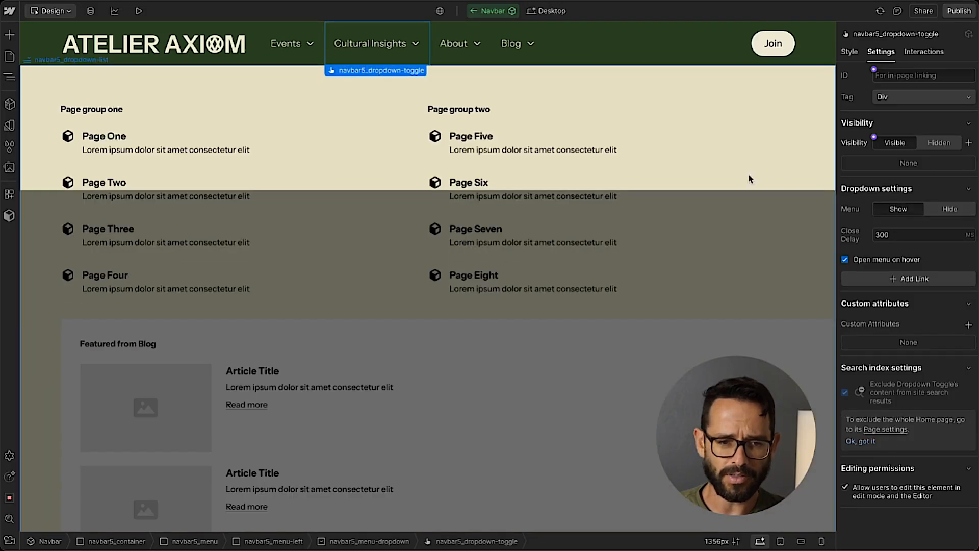
Replace the content block in the Cultural Insights dropdown's container with the copied About content block and show the menu again.
key("z")
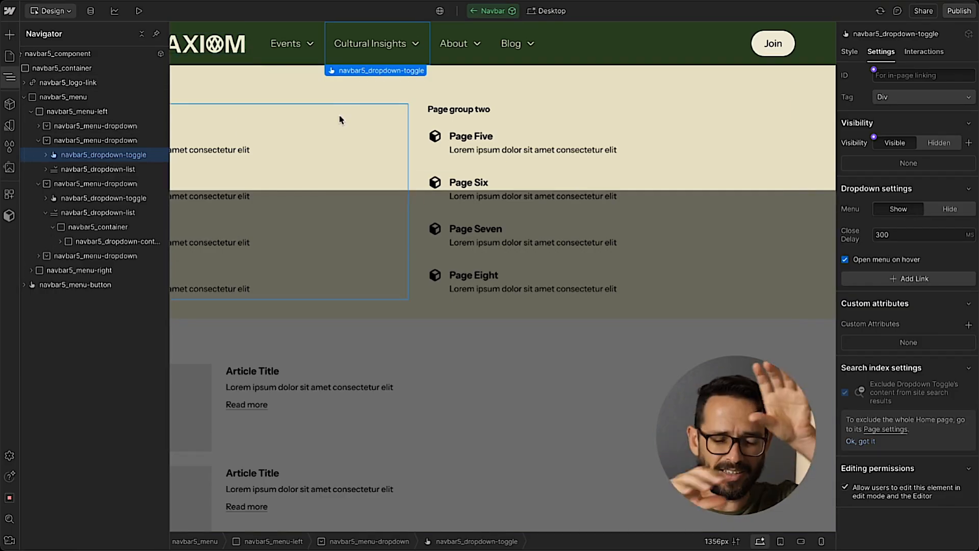
left_click(45, 169)
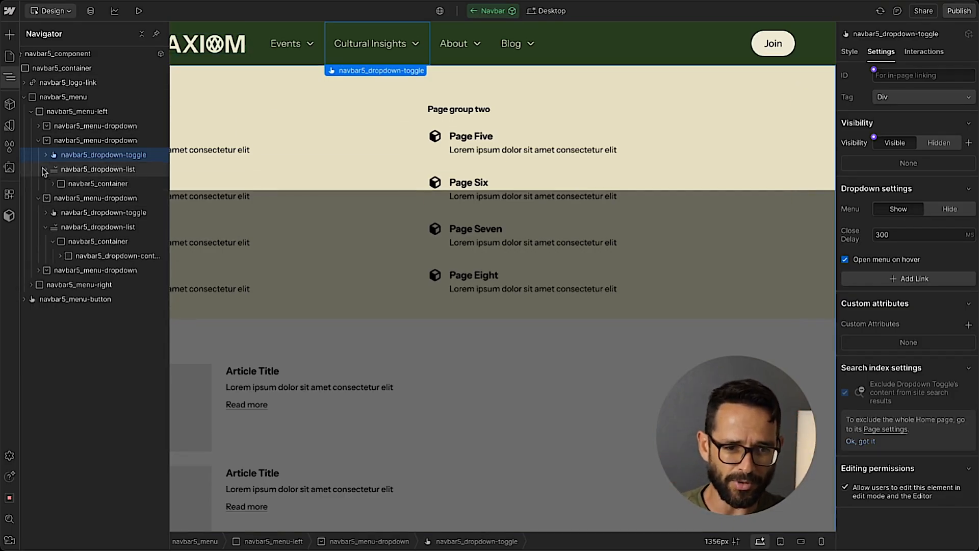
left_click(54, 184)
left_click(60, 198)
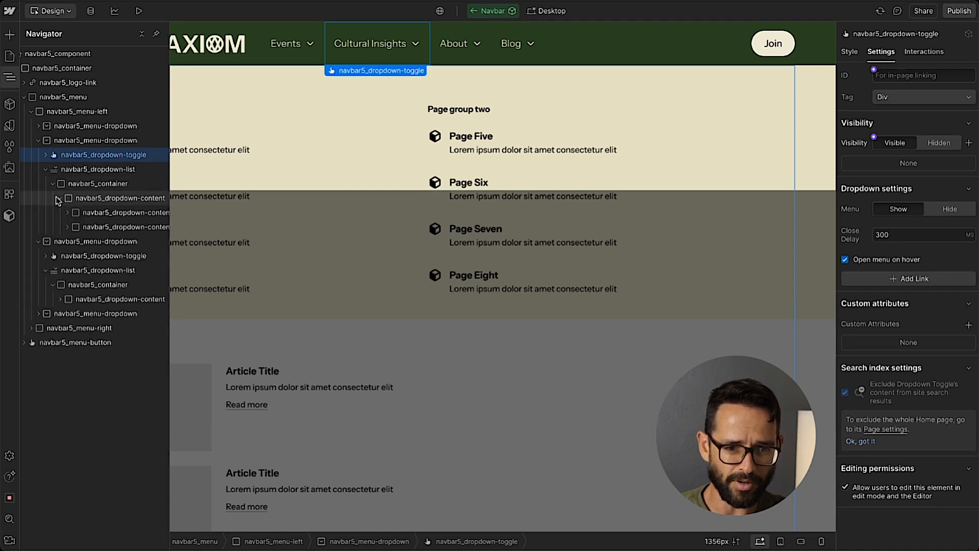
left_click(99, 198)
key("Delete")
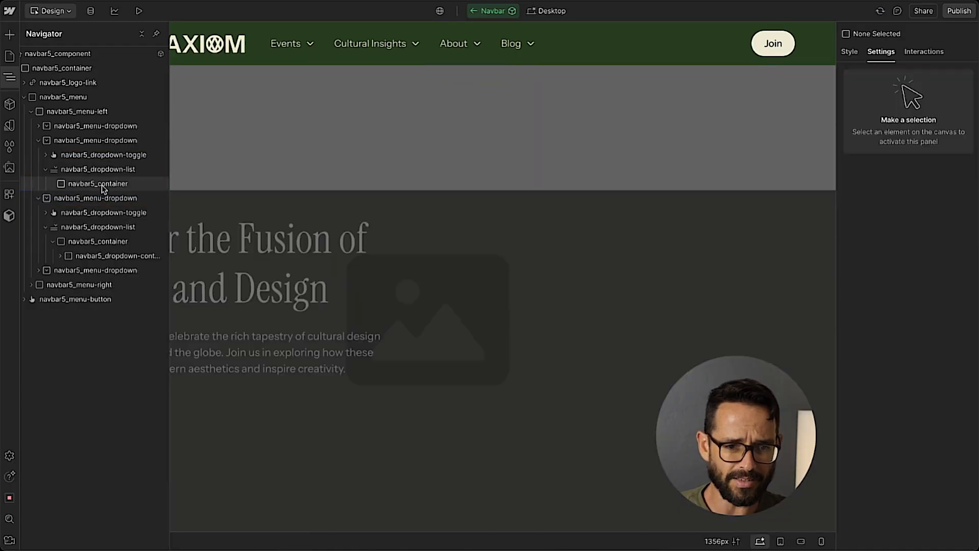
key("ctrl+z")
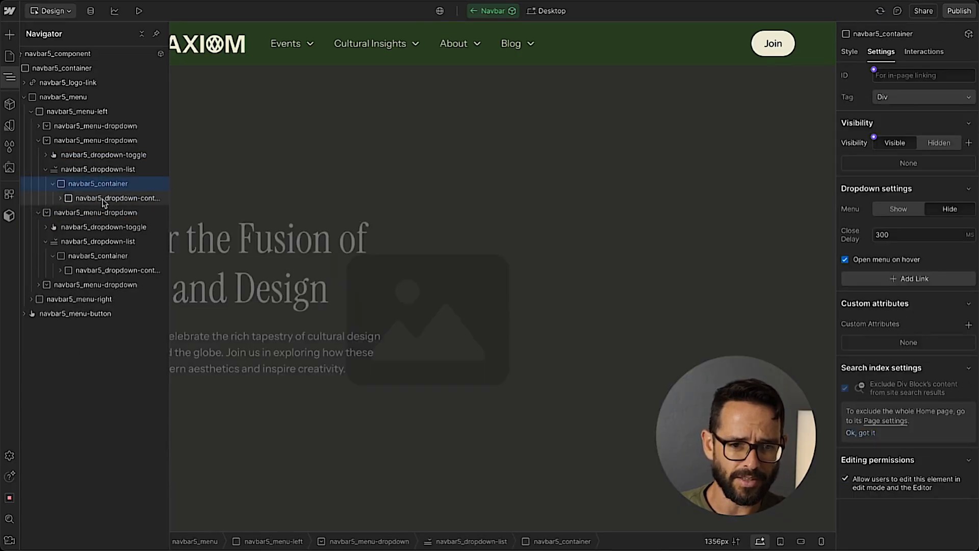
left_click(103, 200)
left_click(895, 212)
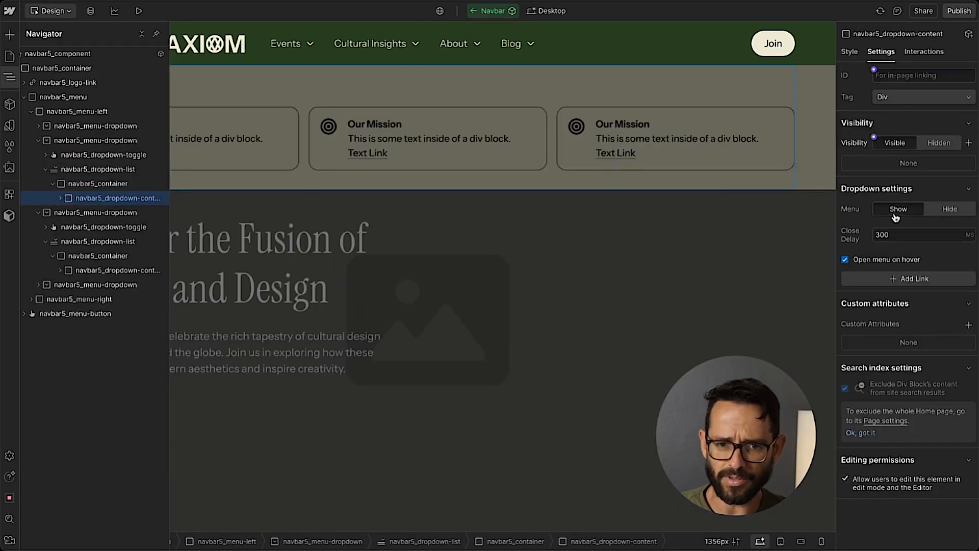
Inspect the position and z-index settings of the Cultural Insights navbar5_dropdown-list.
left_click(98, 169)
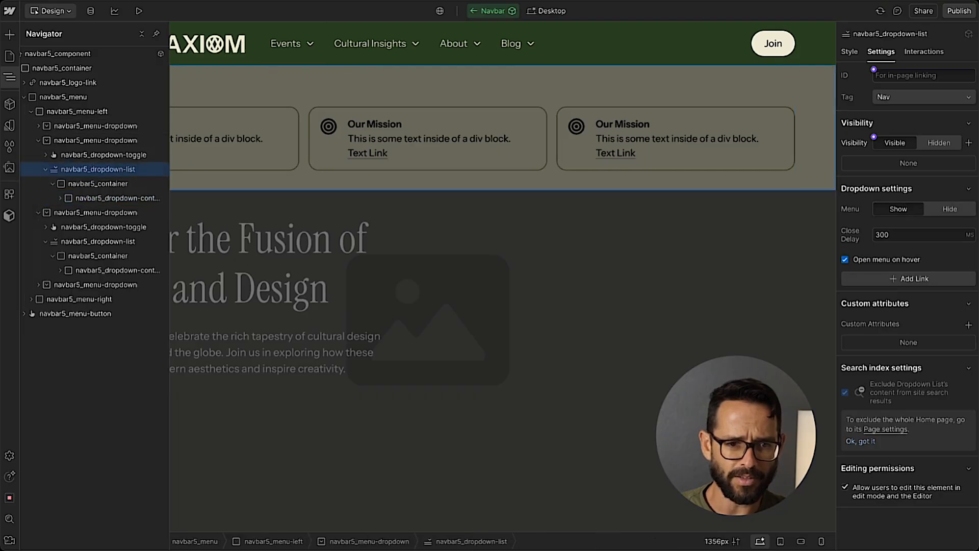
left_click(9, 78)
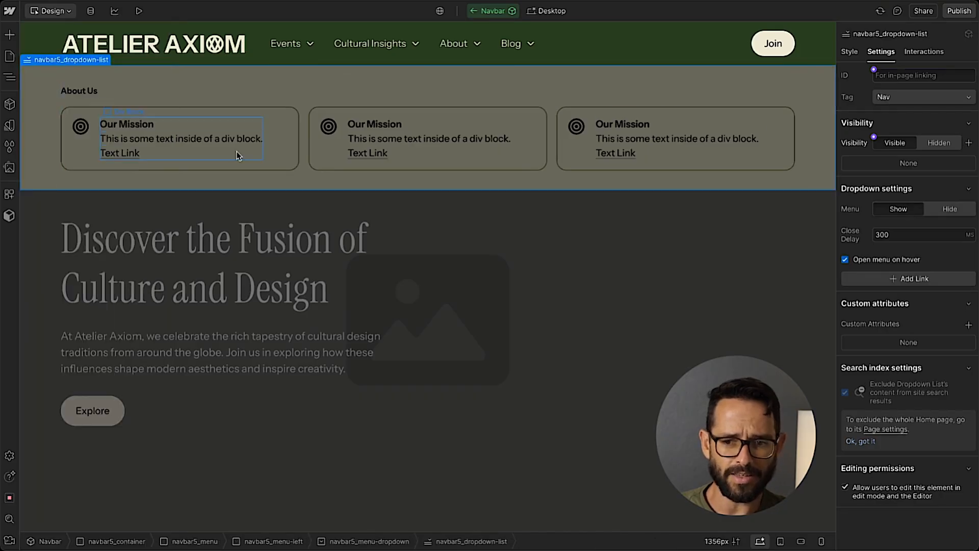
left_click(848, 51)
scroll(943, 362, "down", 3)
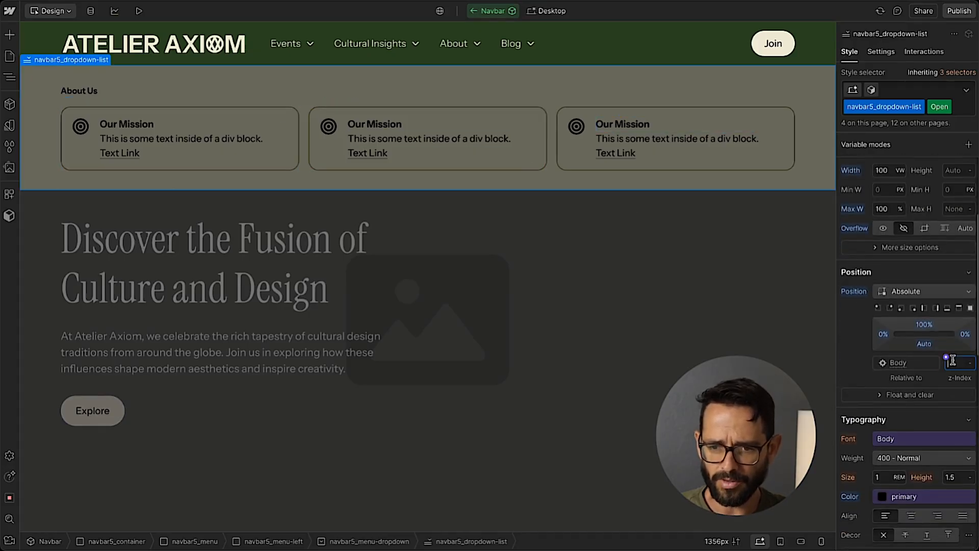
key("Return")
left_click(955, 378)
left_click(916, 395)
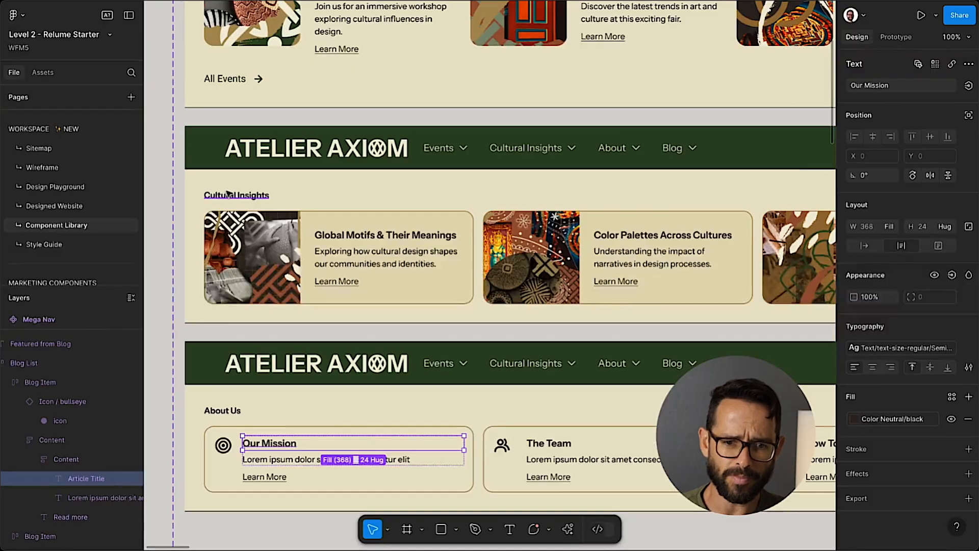
Replace the About Us heading in the pasted menu with the Cultural Insights heading text copied from Figma.
left_click(228, 197)
double_click(228, 196)
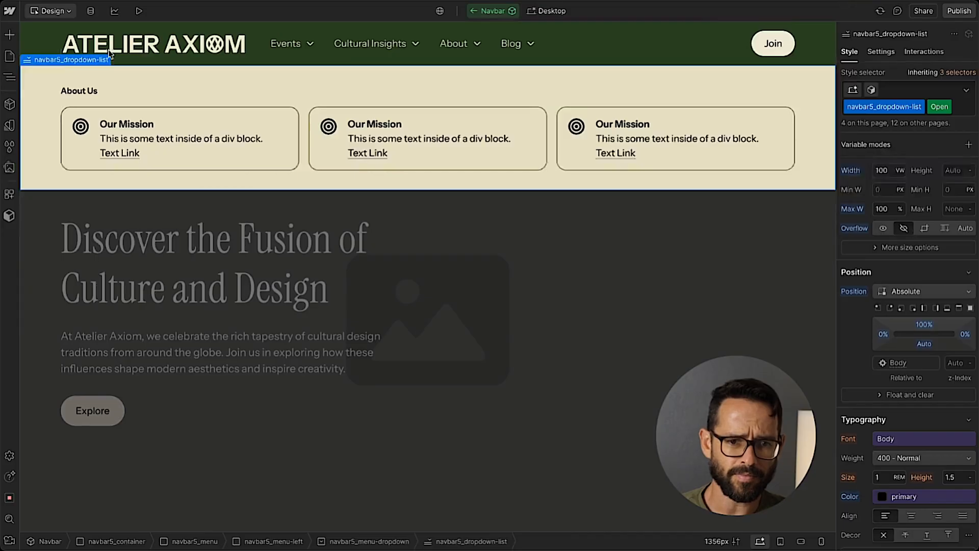
double_click(88, 91)
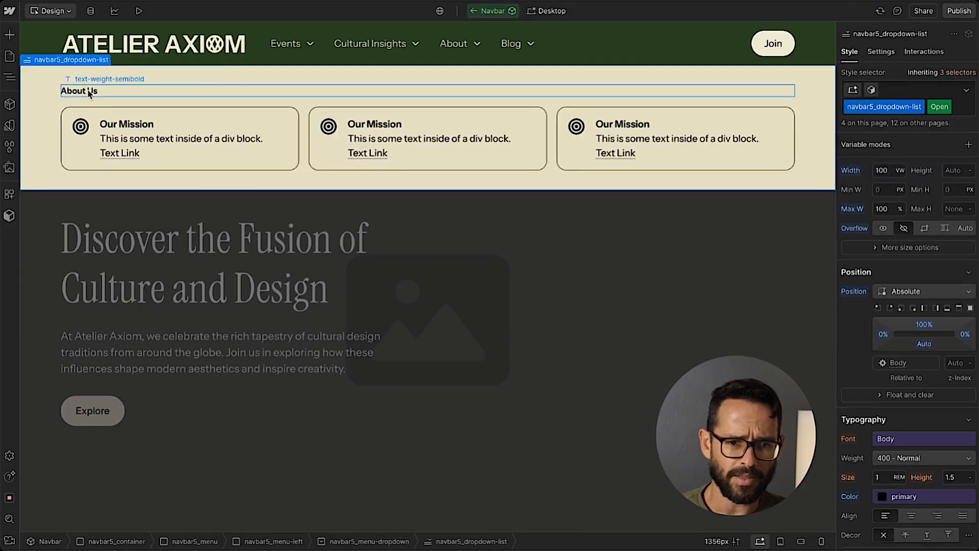
type("Cultural Insights")
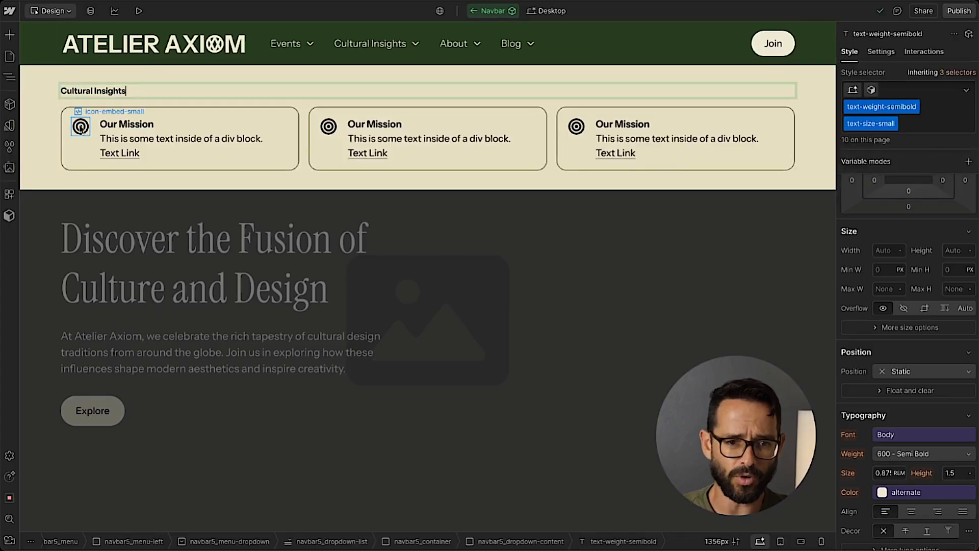
Replace the bullseye icon in the first Cultural Insights card with a new Image element.
left_click(80, 129)
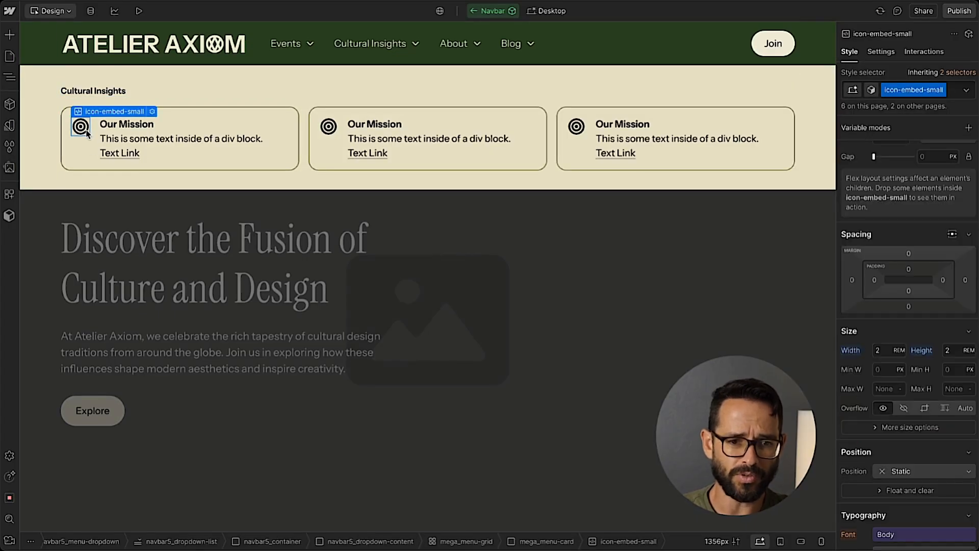
key("Delete")
left_click(266, 131)
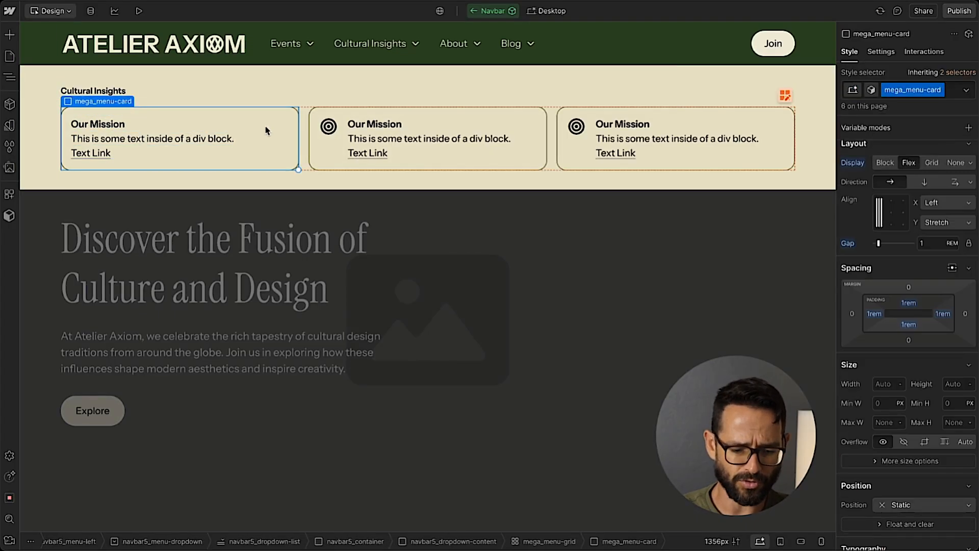
key("ctrl+e")
type("image")
key("Return")
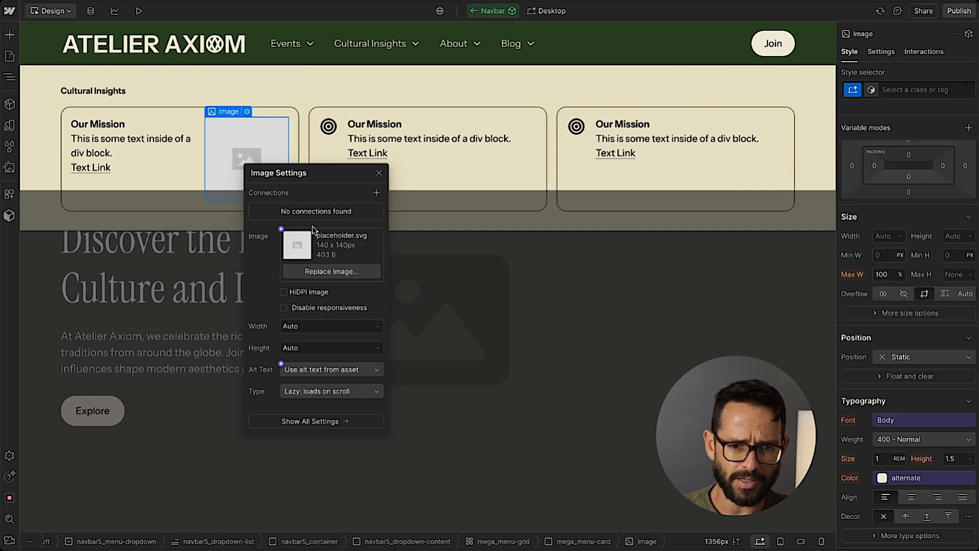
Set the card image to the 320 x 310 px Mega-nav cultural pattern asset and mark it as a HiDPI image.
left_click(316, 270)
left_click(45, 168)
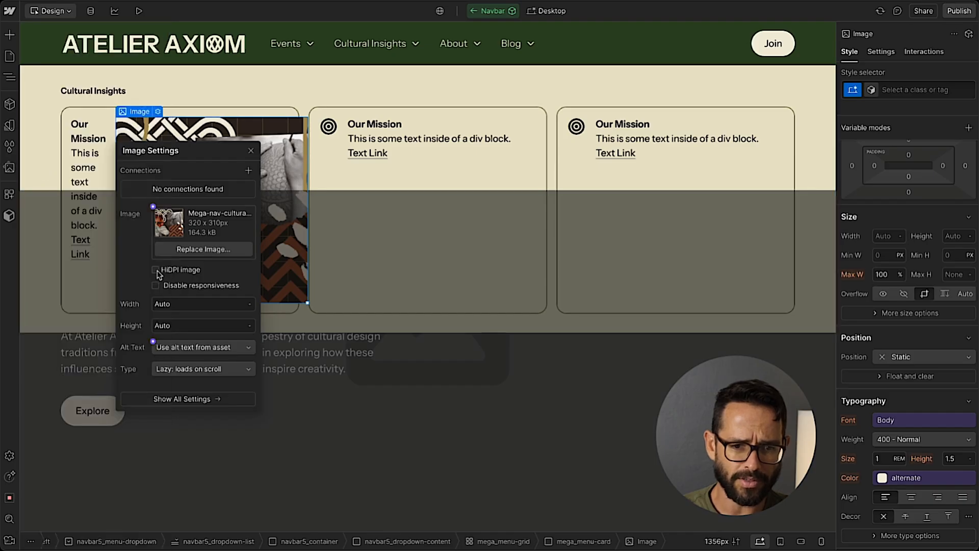
left_click(157, 271)
left_click(328, 224)
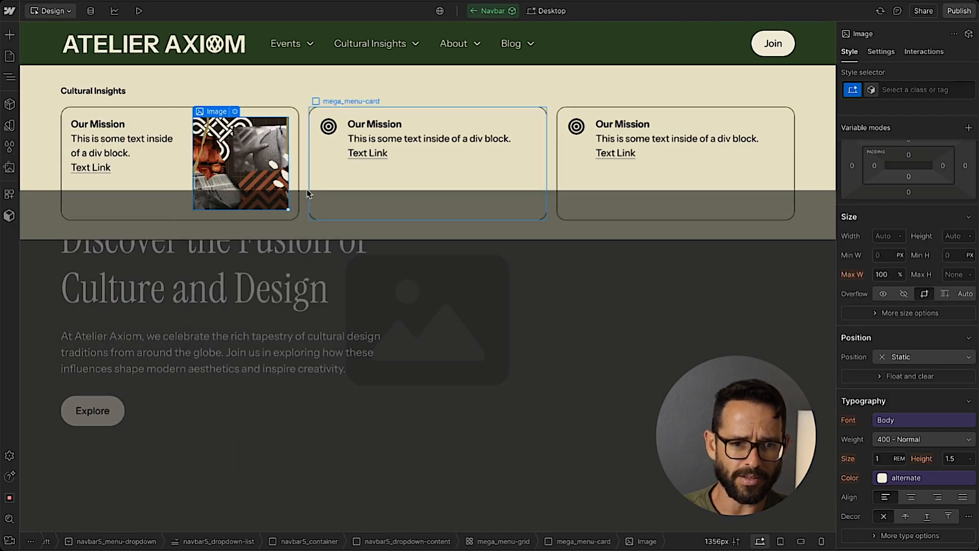
Move the Image above the Div Block inside the first mega_menu-card and select the card.
left_click(10, 78)
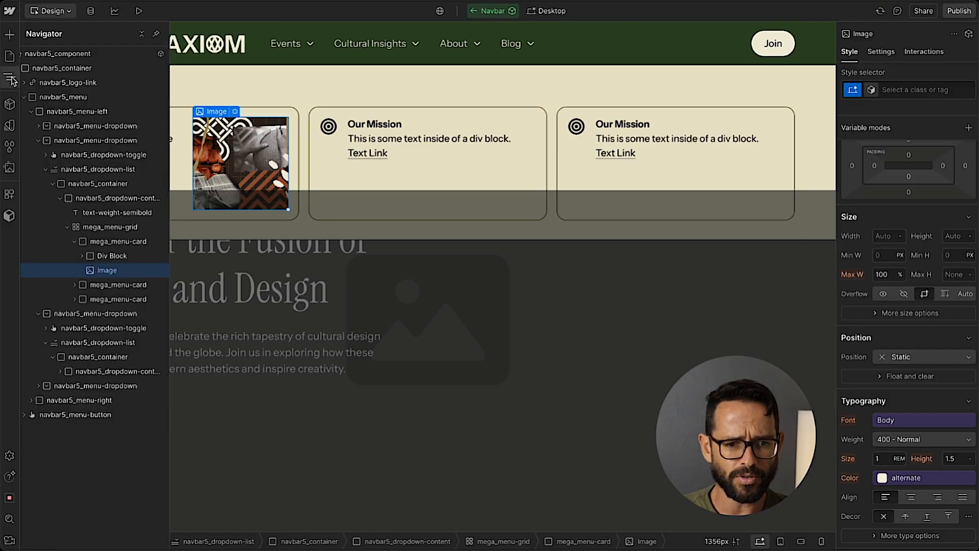
left_click_drag(96, 249, 96, 248)
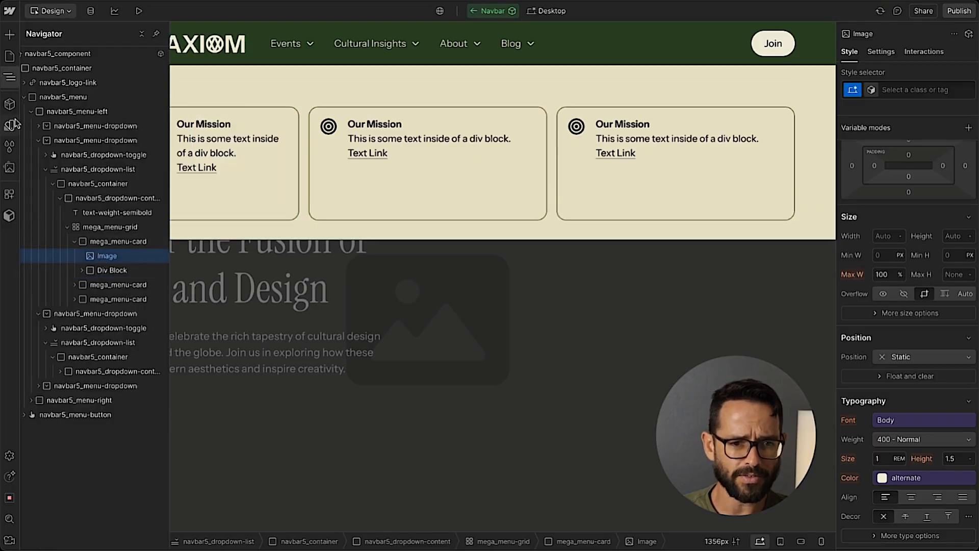
left_click(10, 79)
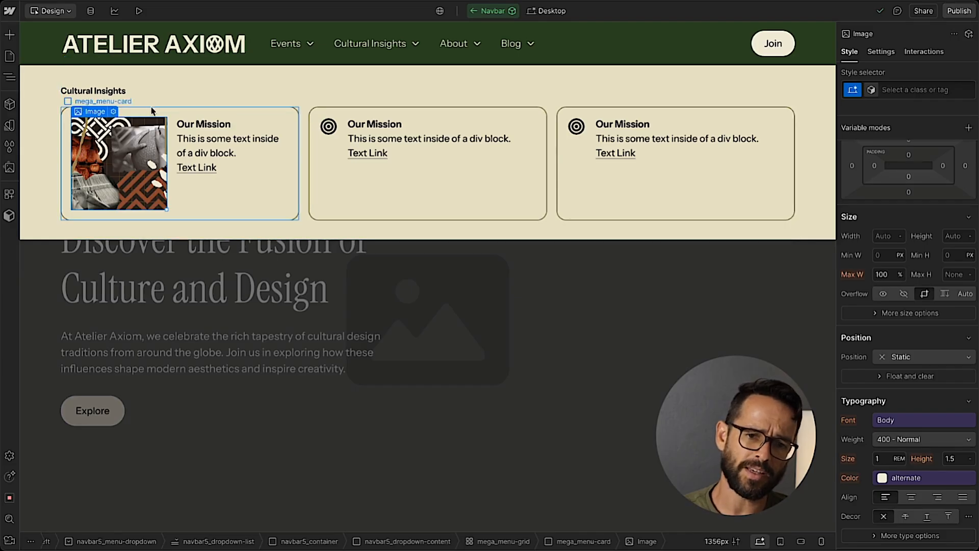
left_click(63, 177)
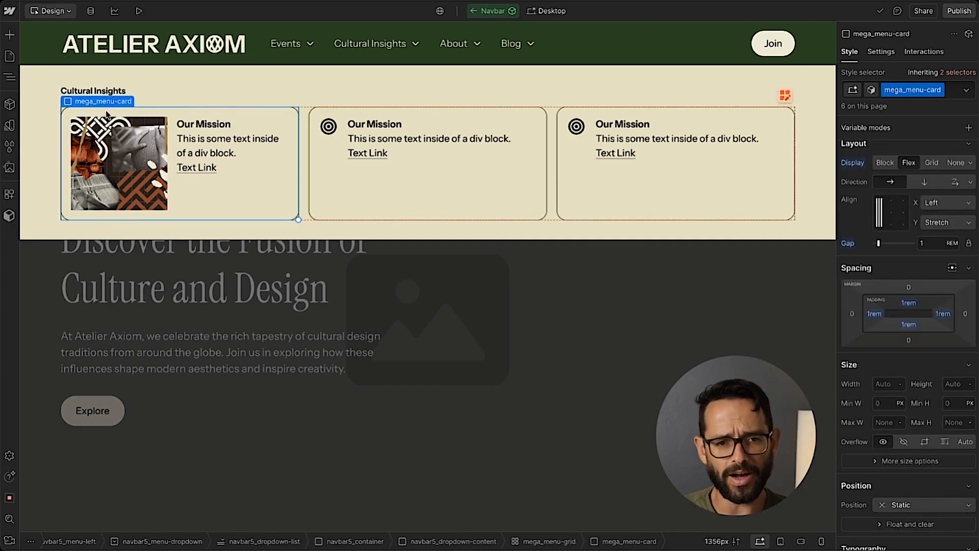
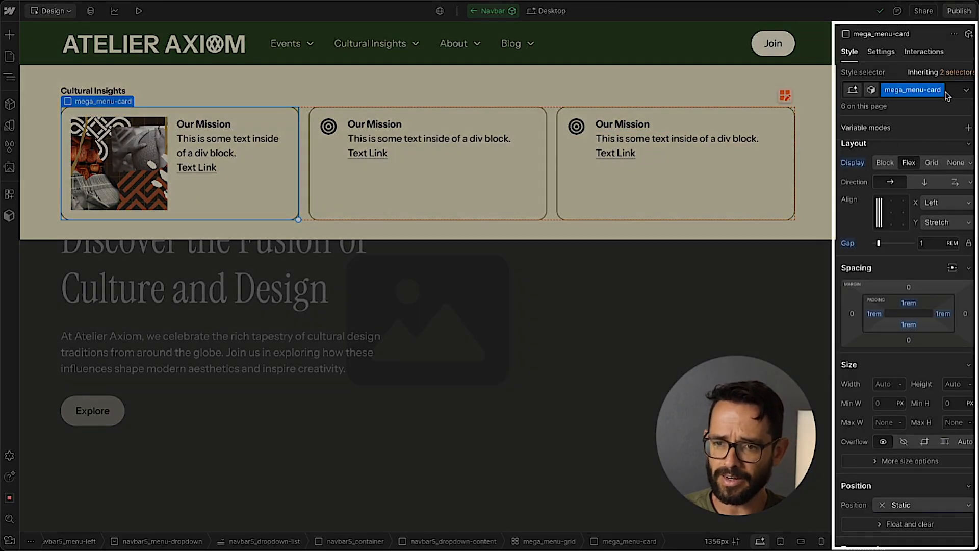
Add the combo class card-with-image to the first mega_menu-card and set its padding to 0 rem on all sides.
left_click(951, 94)
type("card-with-image")
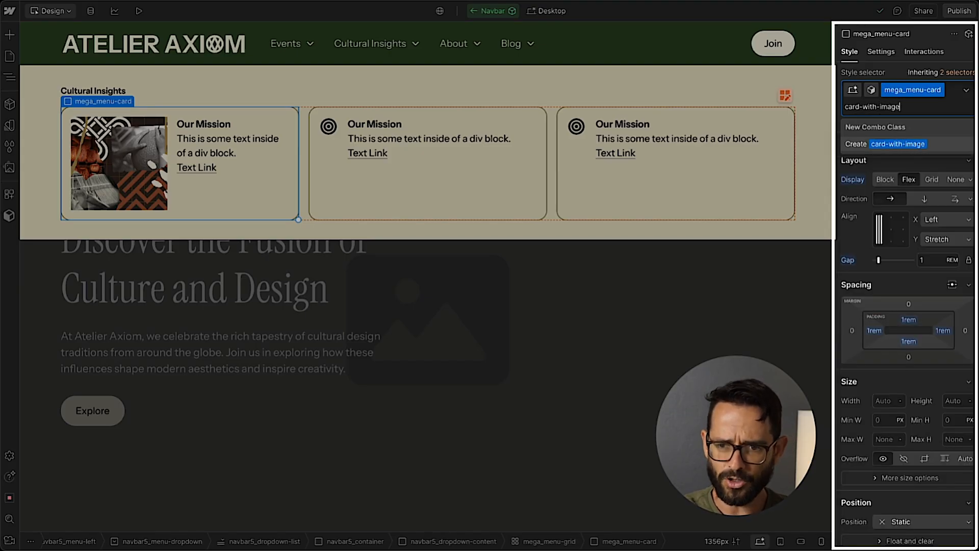
key("Return")
left_click(907, 319)
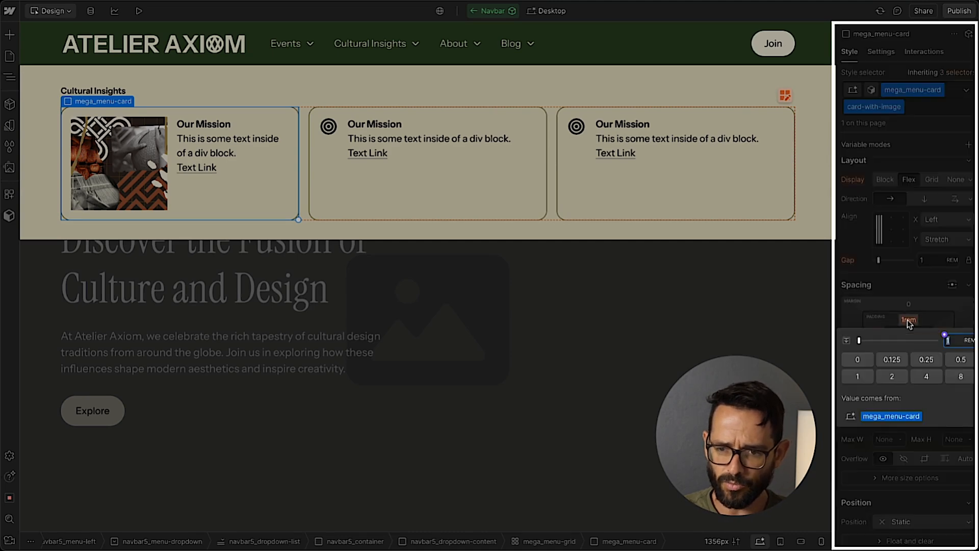
left_click(858, 363)
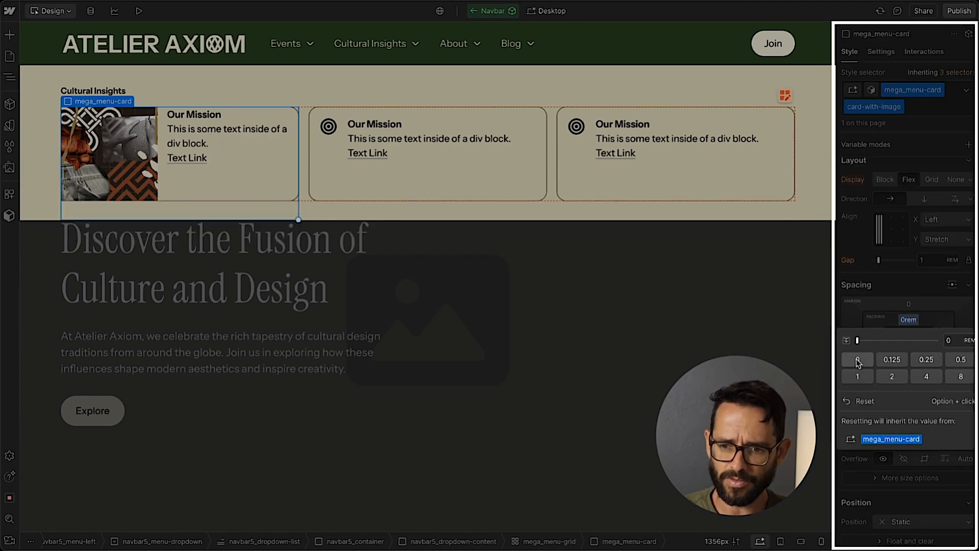
left_click(924, 290)
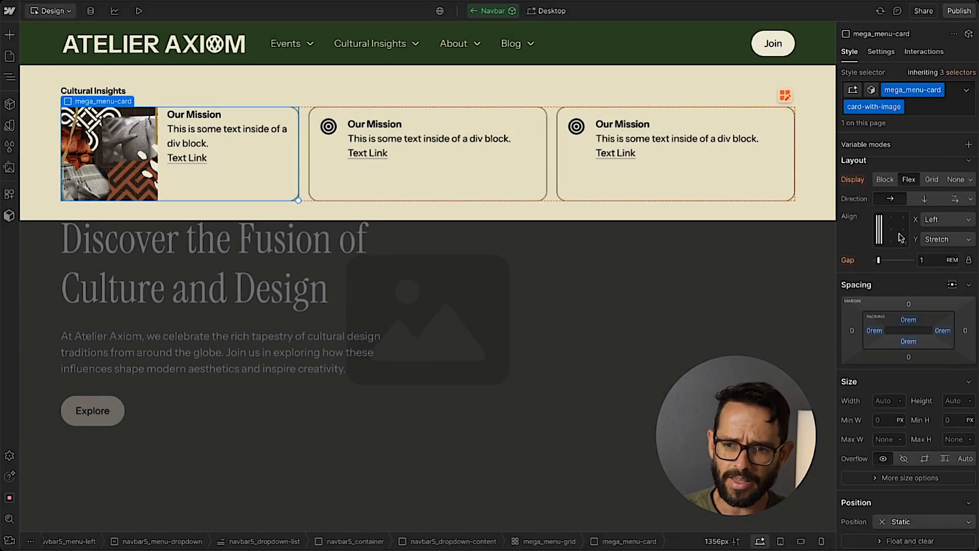
Set the overflow of the first card, card-with-image, to hidden.
left_click(233, 145)
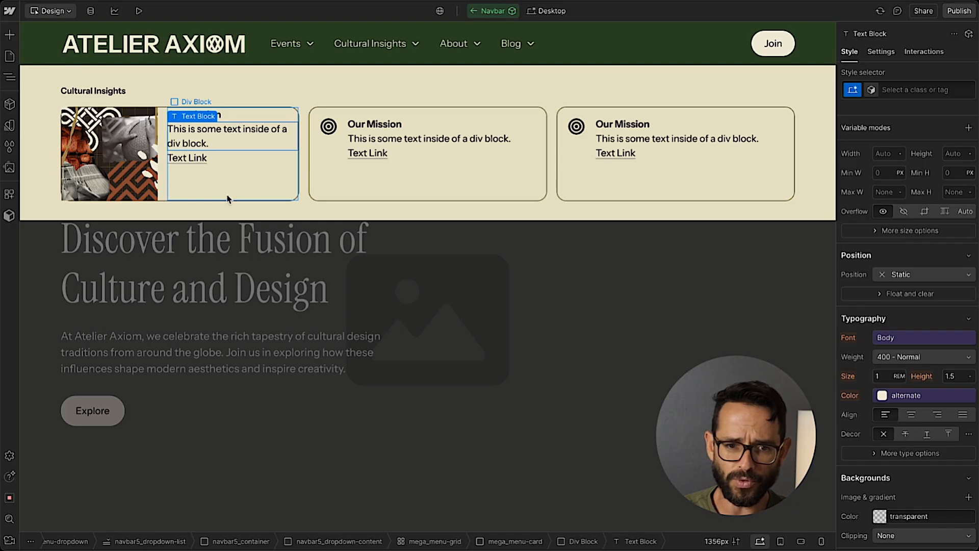
left_click(162, 194)
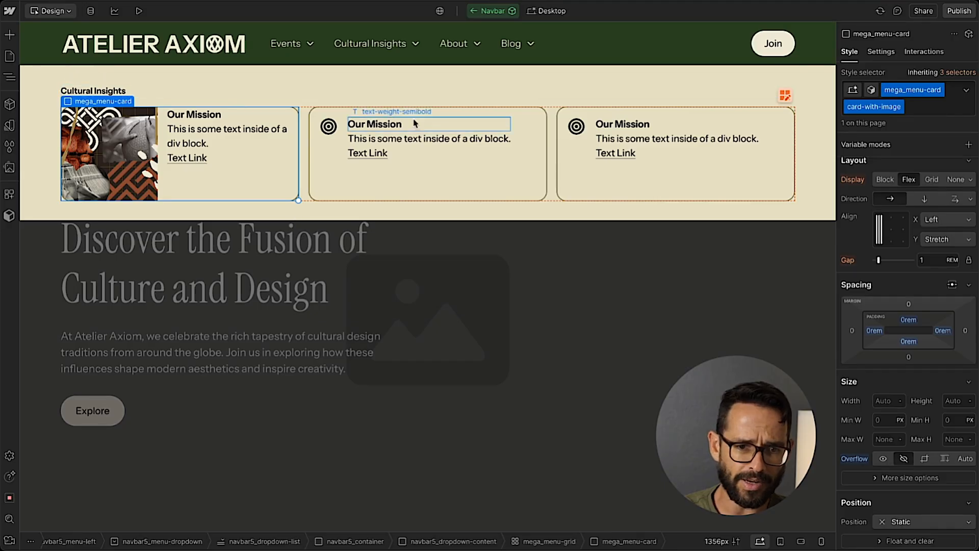
left_click(383, 125)
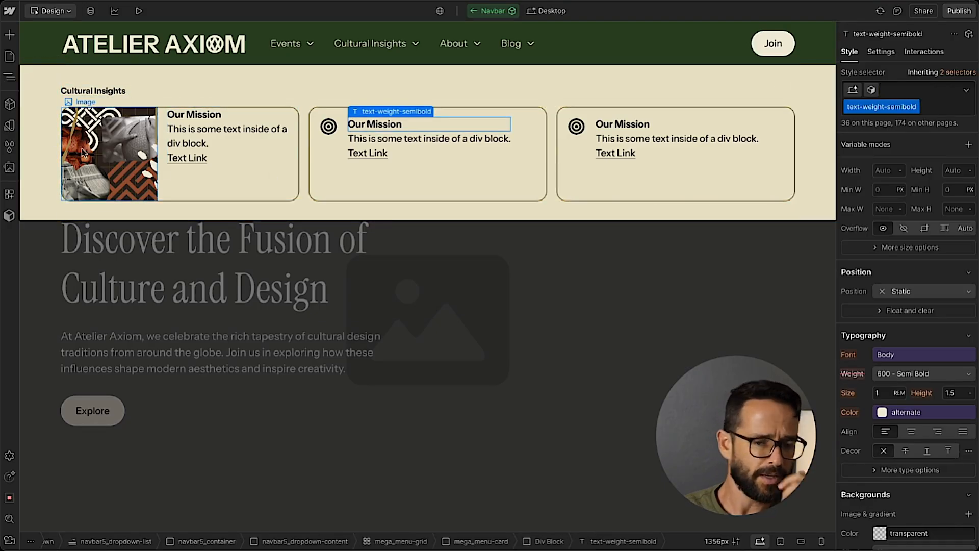
Give the Div Block holding the first card's text a new class named mega_nav_card-info.
left_click(225, 183)
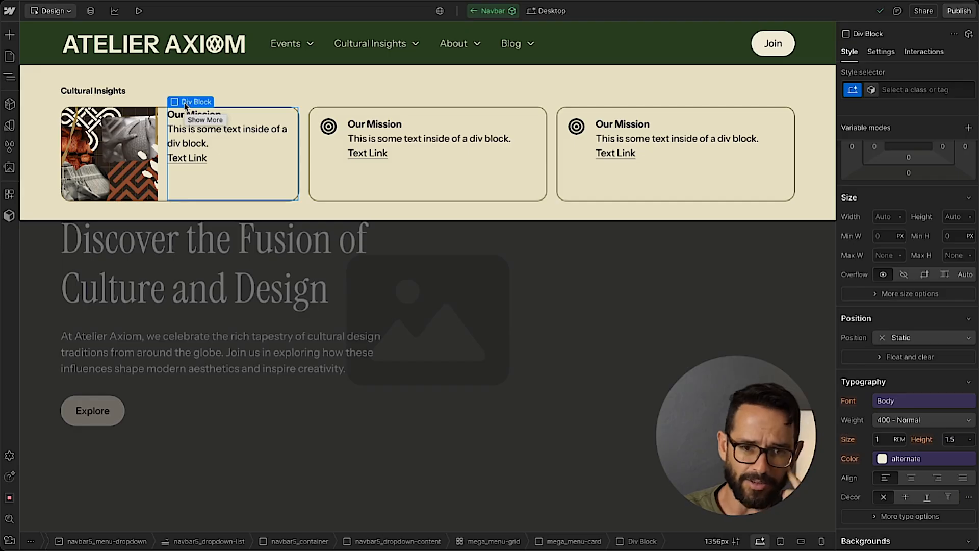
left_click(905, 91)
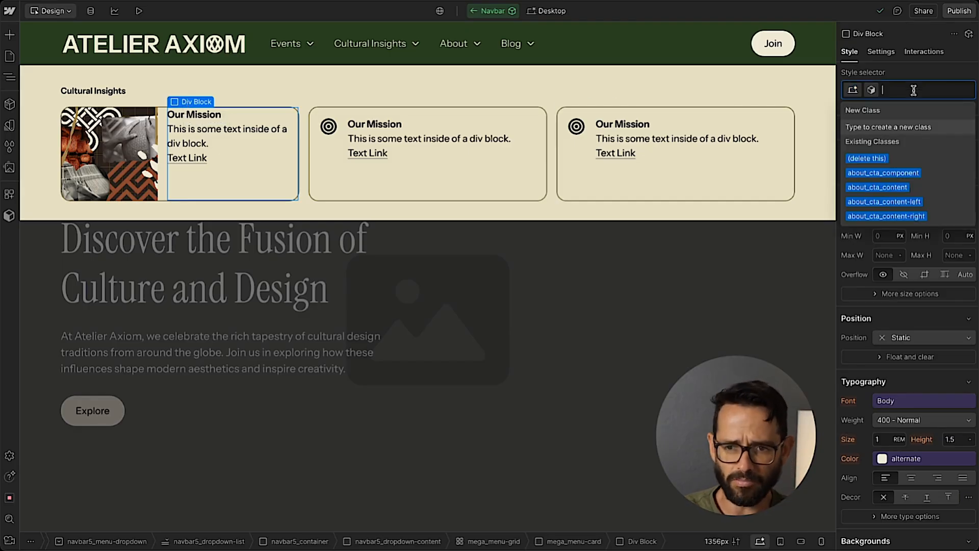
type("me")
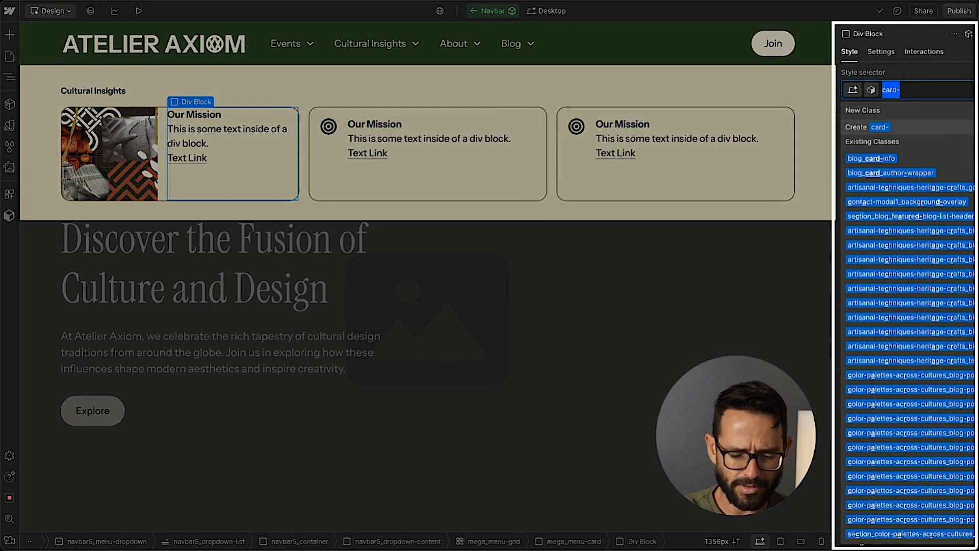
type("ga_")
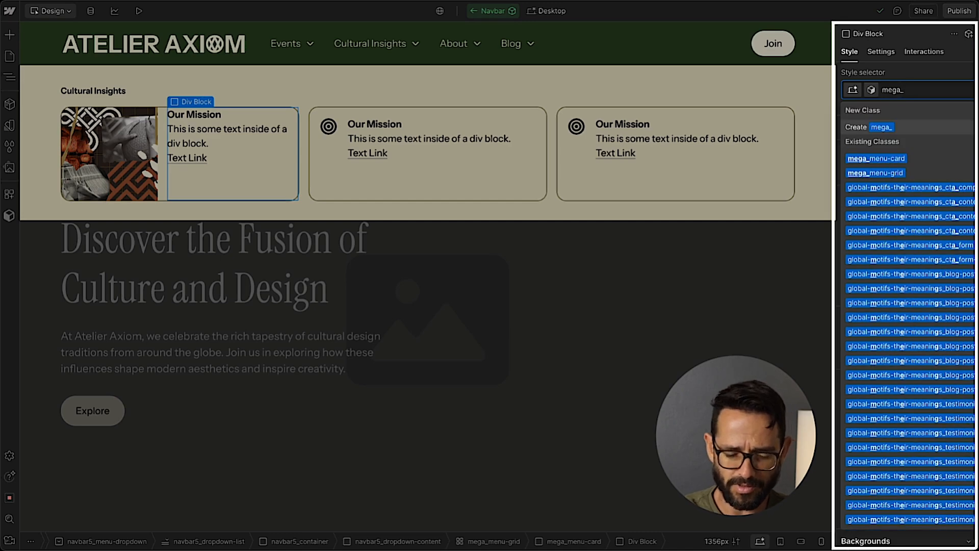
type("nav")
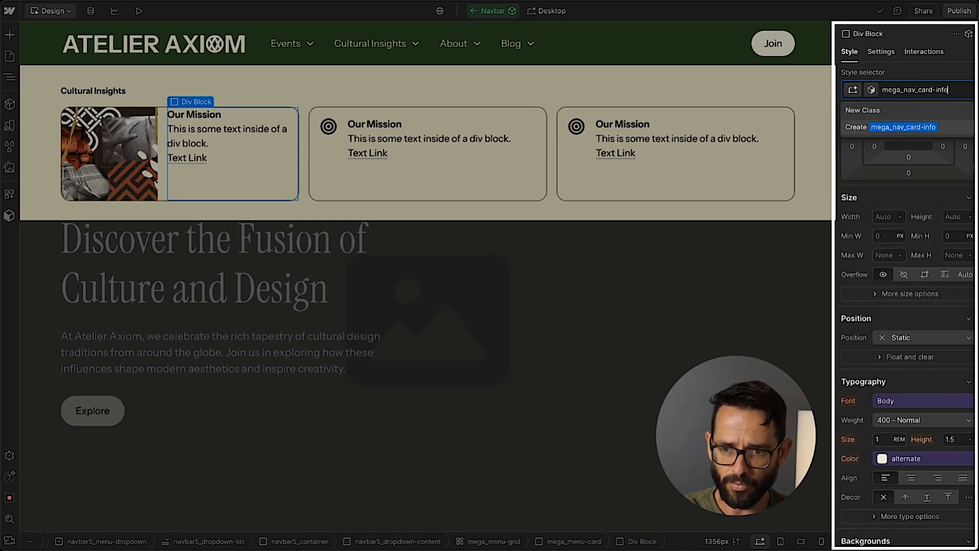
type("_card-info")
key("Return")
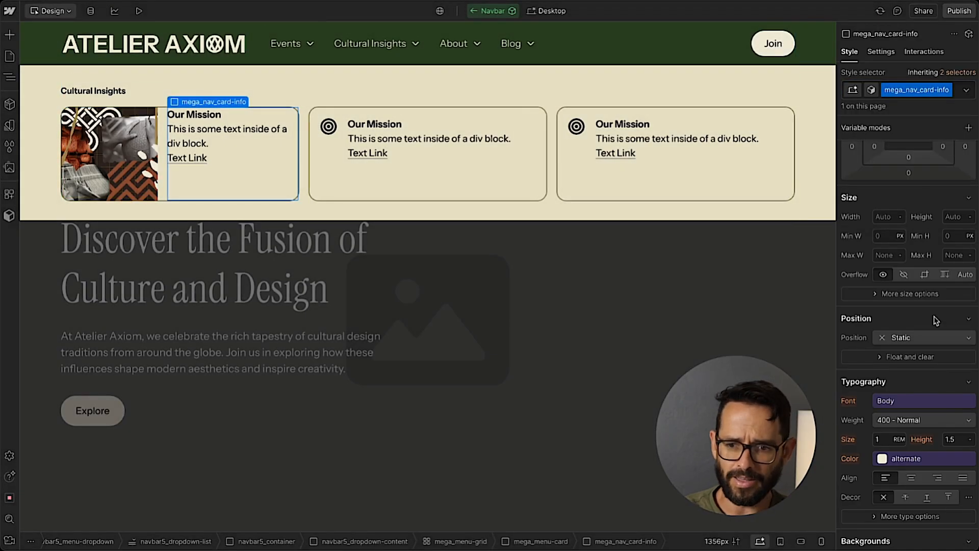
Set the background color of mega_nav_card-info to the secondary #d1c485 variable.
scroll(882, 284, "down", 5)
left_click(874, 296)
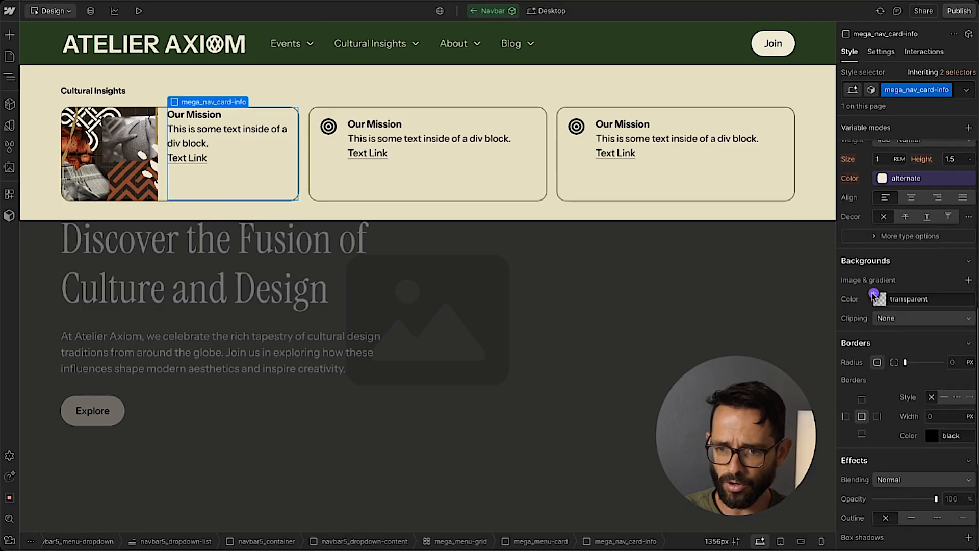
scroll(902, 304, "down", 5)
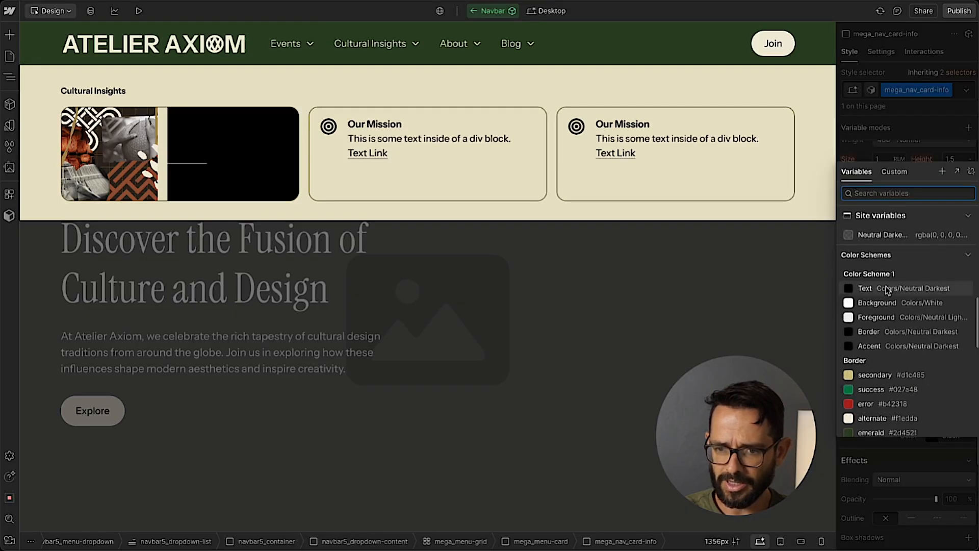
scroll(900, 317, "down", 3)
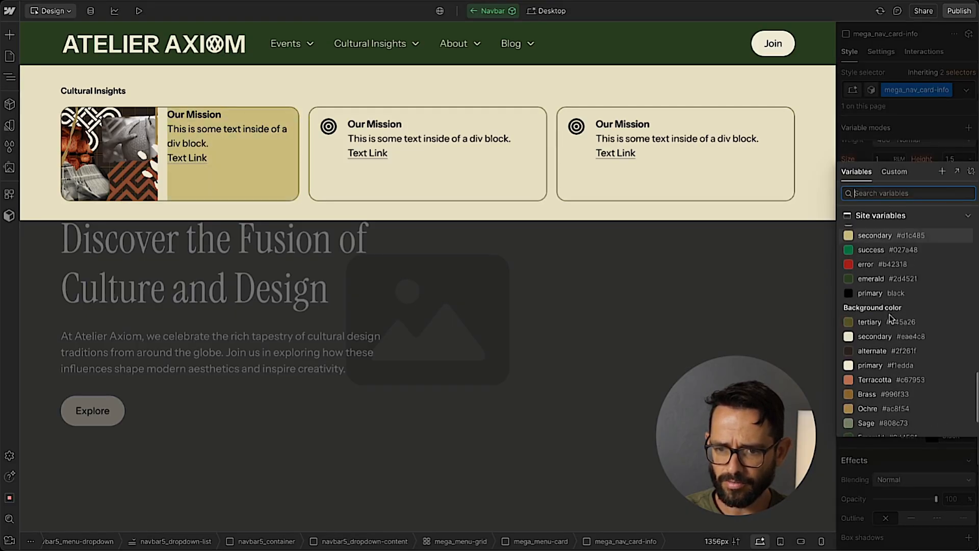
scroll(897, 342, "down", 2)
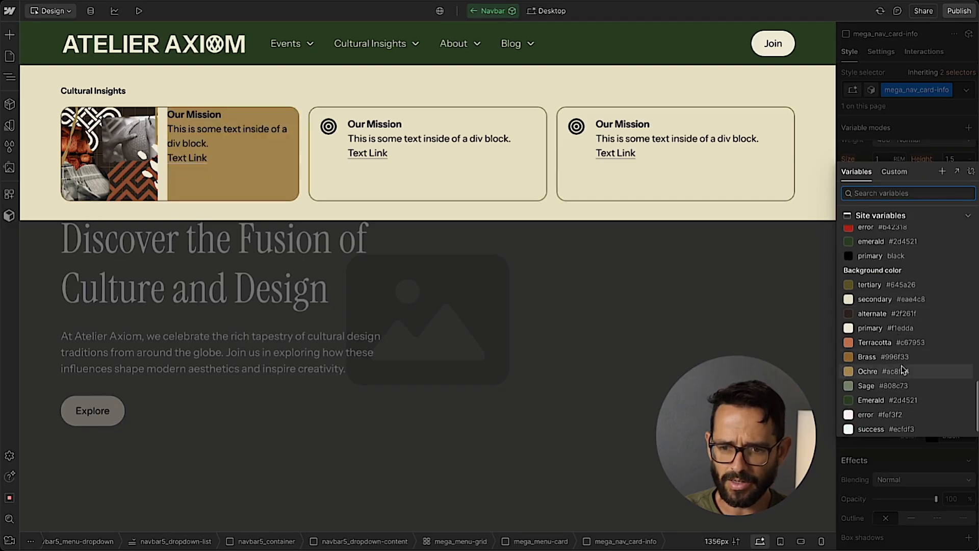
scroll(913, 347, "up", 3)
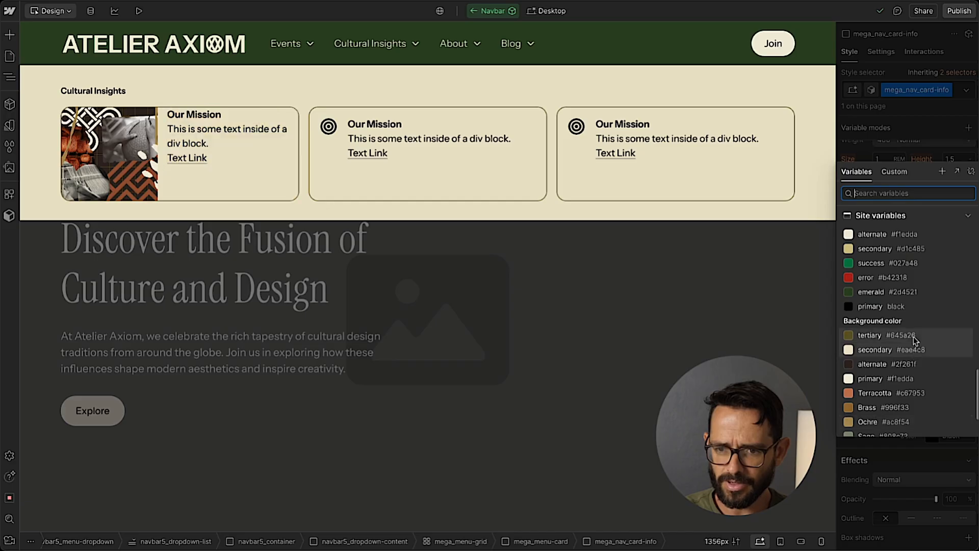
scroll(918, 306, "up", 2)
left_click(928, 285)
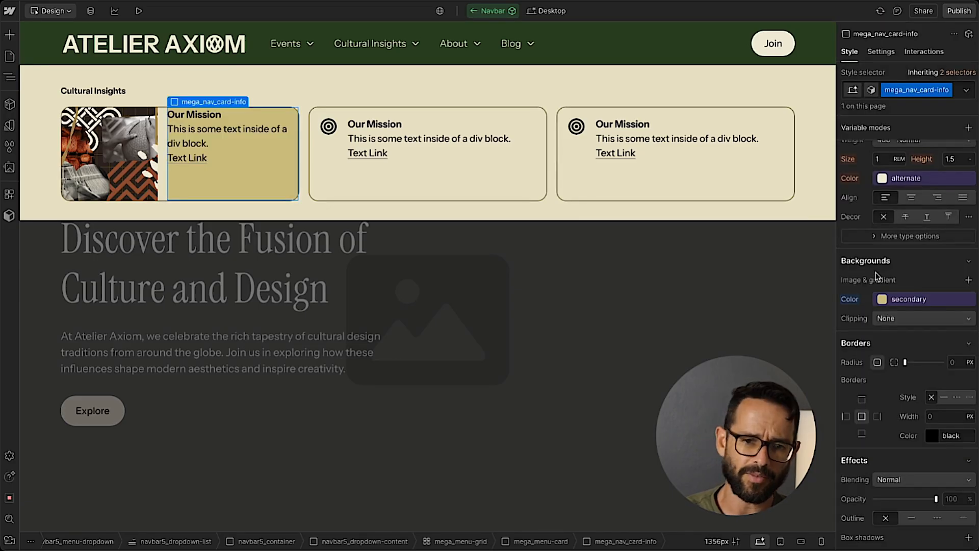
Set the flex gap of the card-with-image card to 0 rem.
left_click(148, 115)
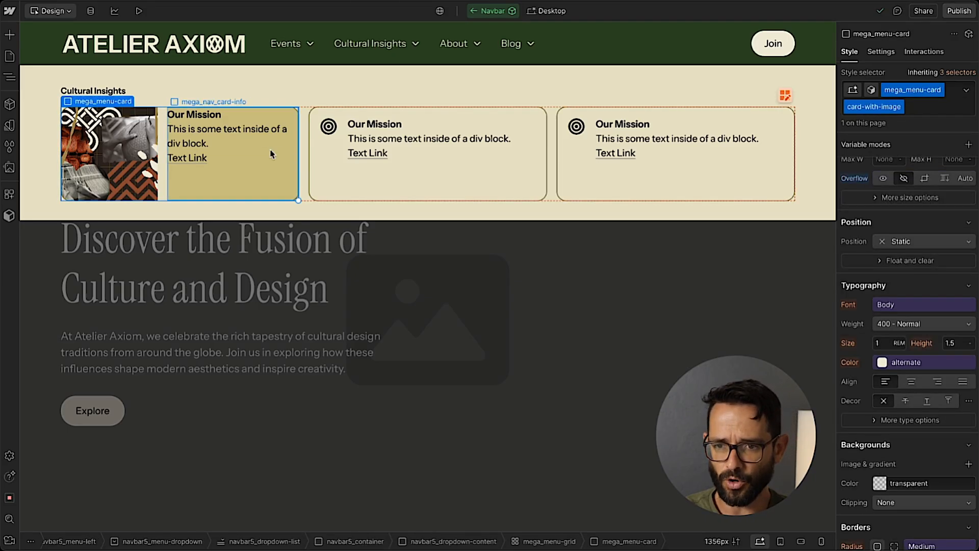
scroll(957, 234, "up", 7)
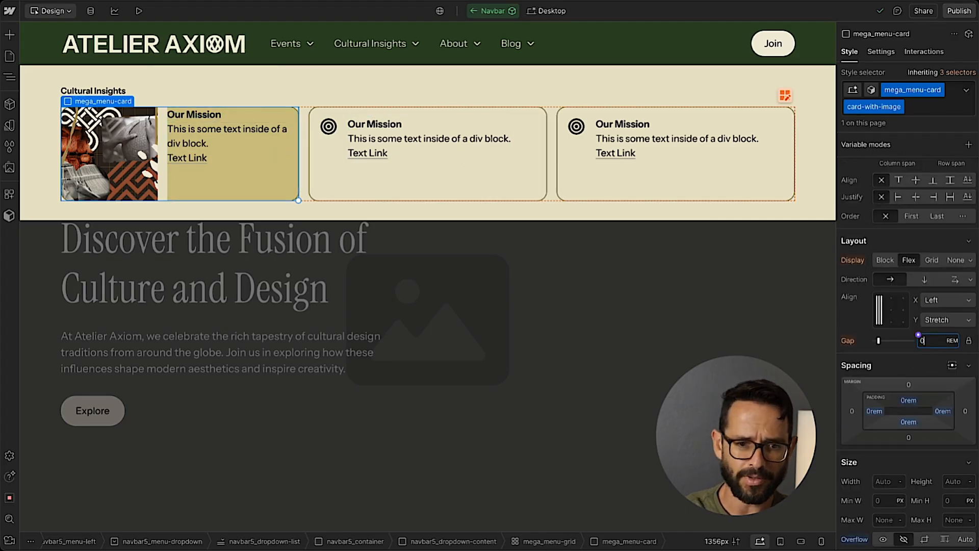
key("Return")
Set the padding of mega_nav_card-info to 1 rem on all sides.
left_click(234, 181)
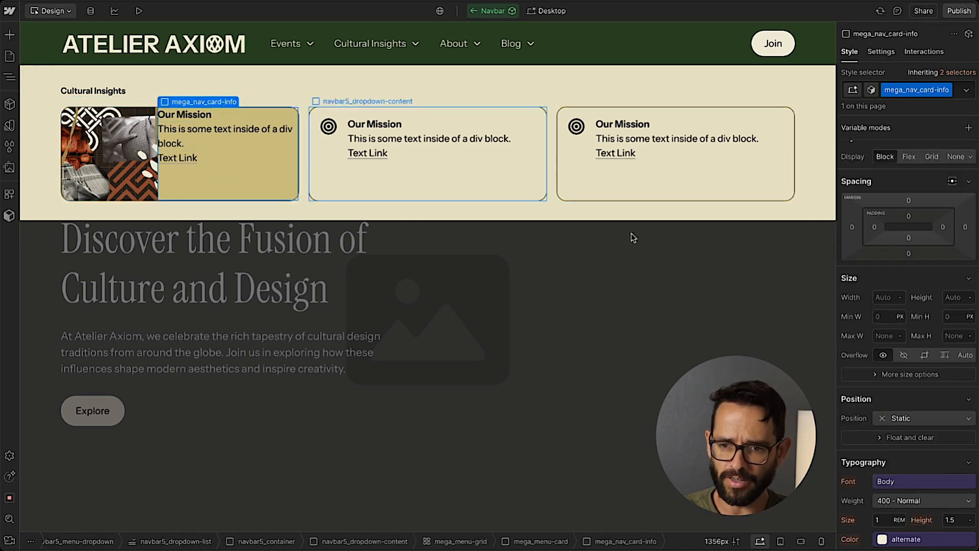
left_click(909, 216)
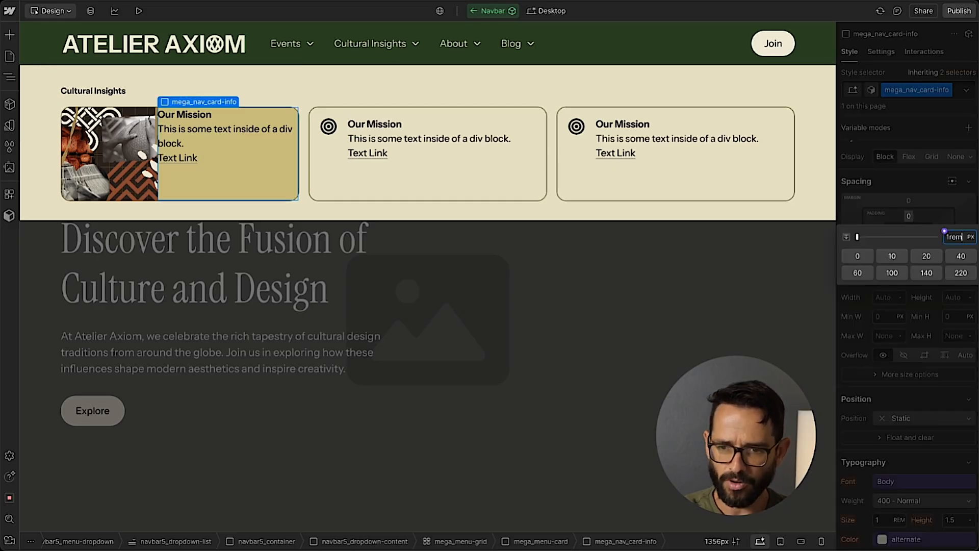
key("shift+Return")
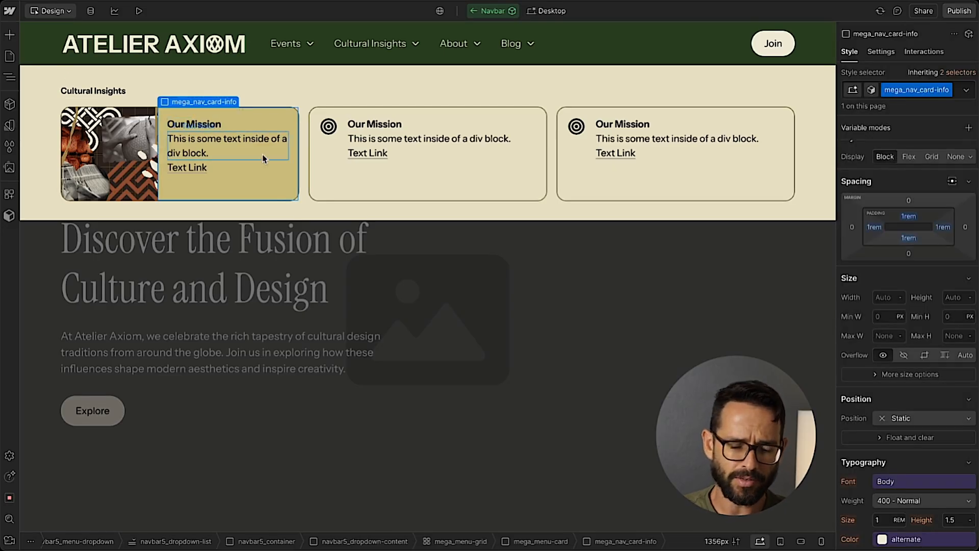
Switch to Figma, check which color variable fills the first Cultural Insights card, and return to Webflow.
key("super+Tab")
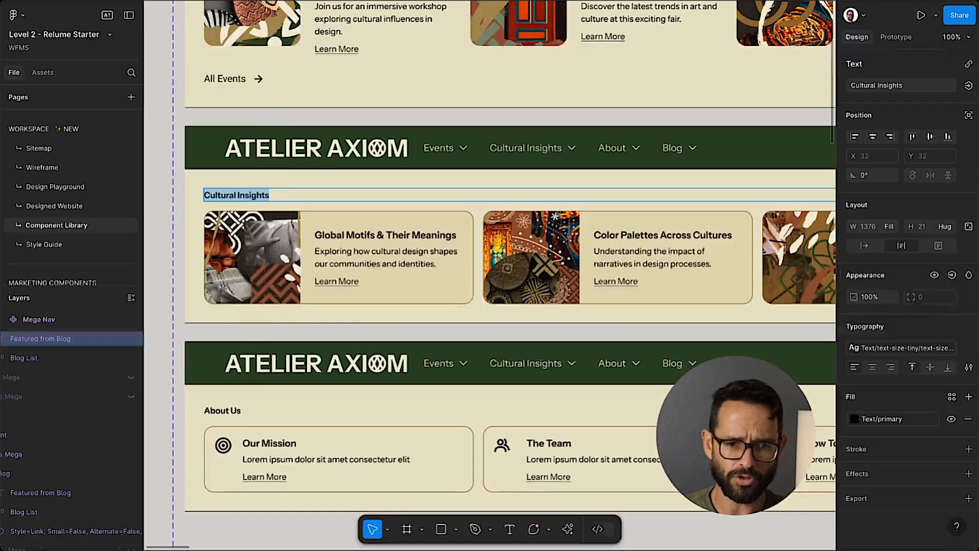
left_click(371, 236)
key("super+a")
key("ctrl+c")
left_click(400, 295)
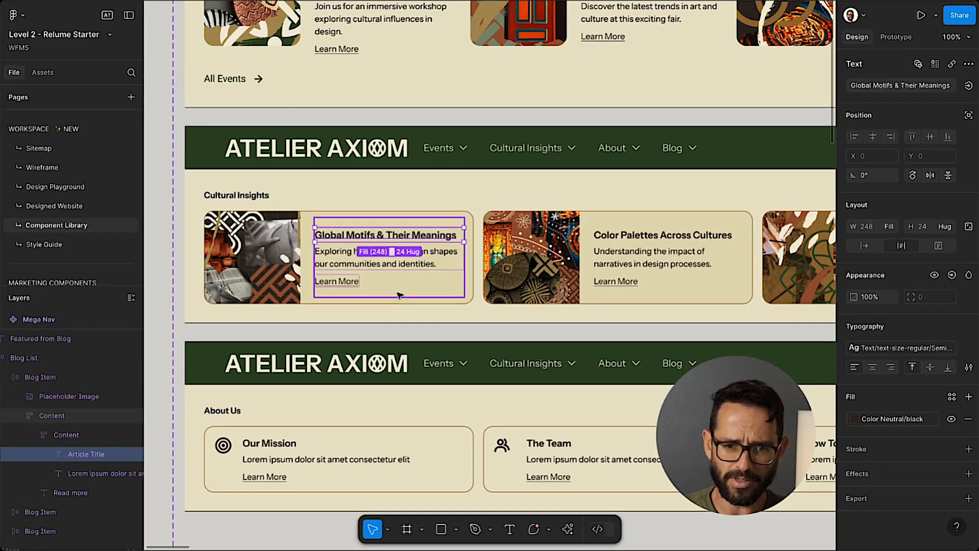
left_click(400, 303)
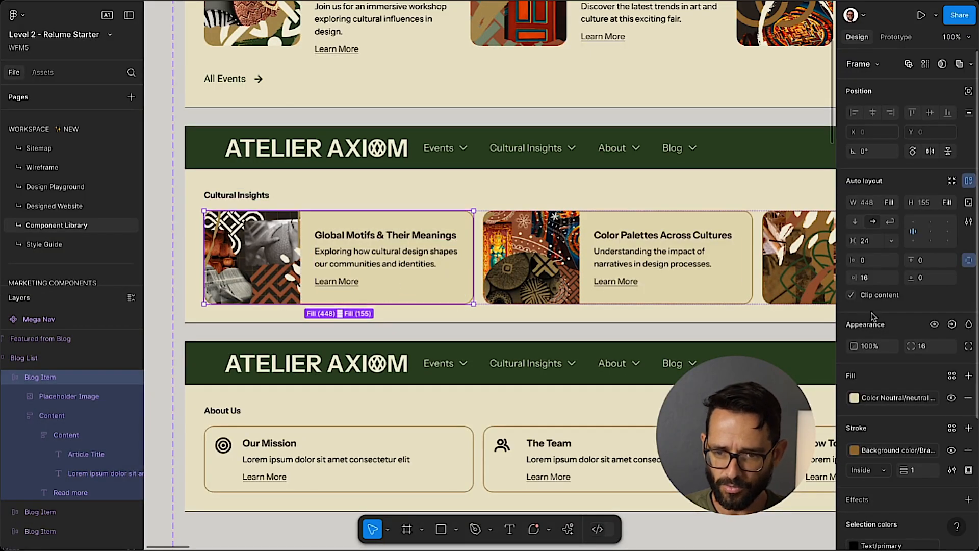
left_click(890, 397)
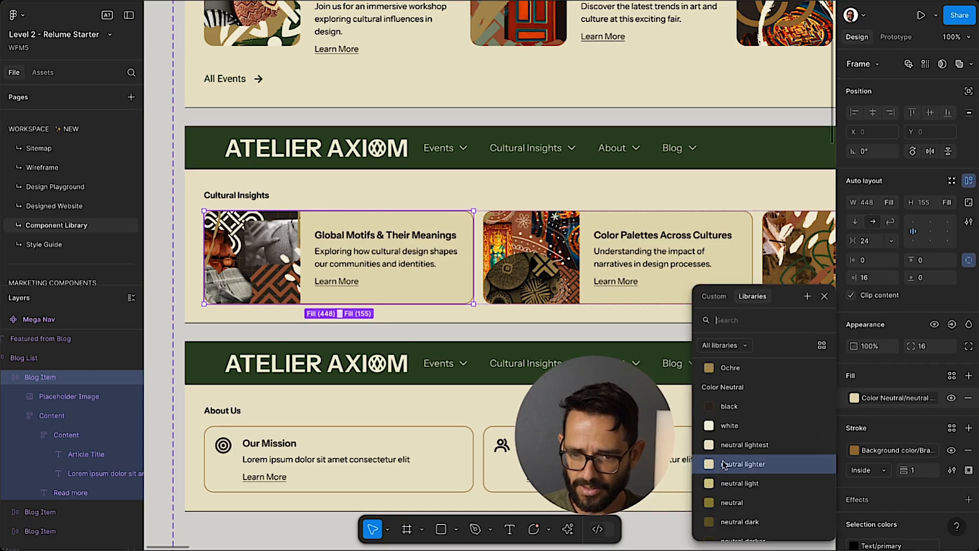
left_click(824, 296)
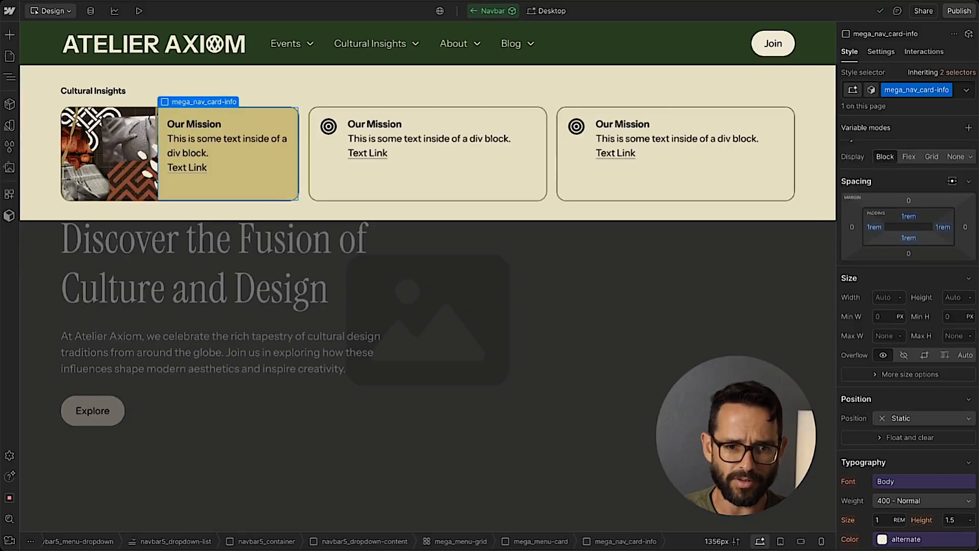
Compare the site color variables for the mega_nav_card-info background and apply the Text group's secondary #d1c485 variable.
scroll(902, 331, "down", 6)
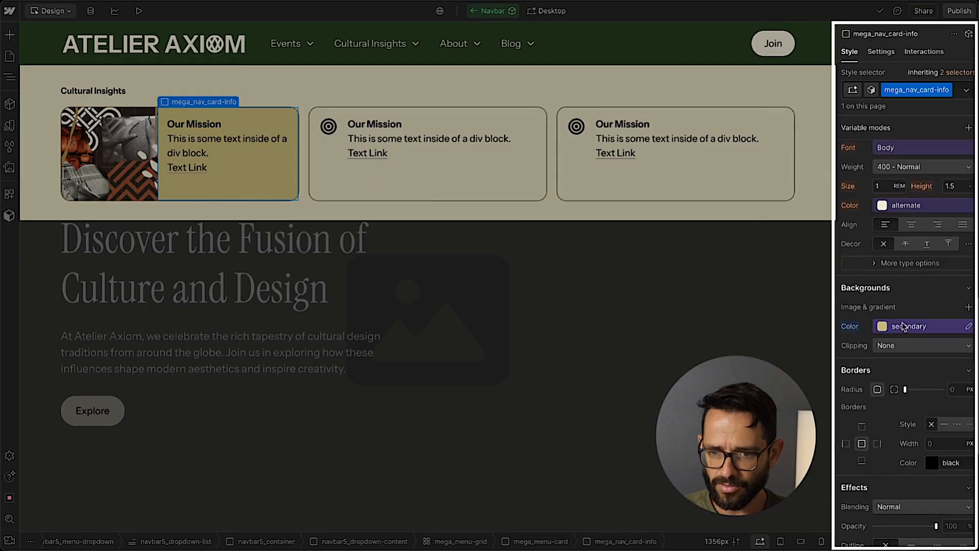
left_click(904, 327)
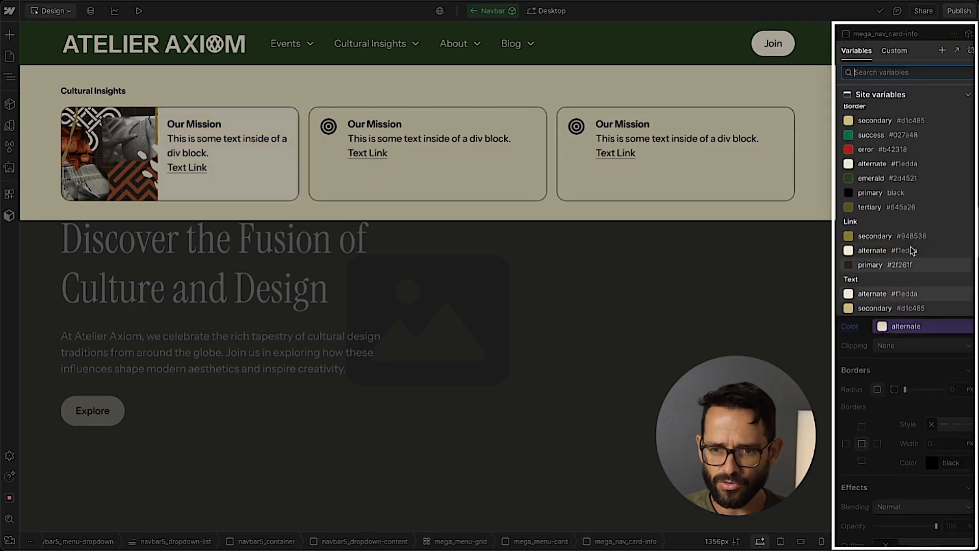
scroll(908, 255, "up", 8)
scroll(909, 244, "down", 8)
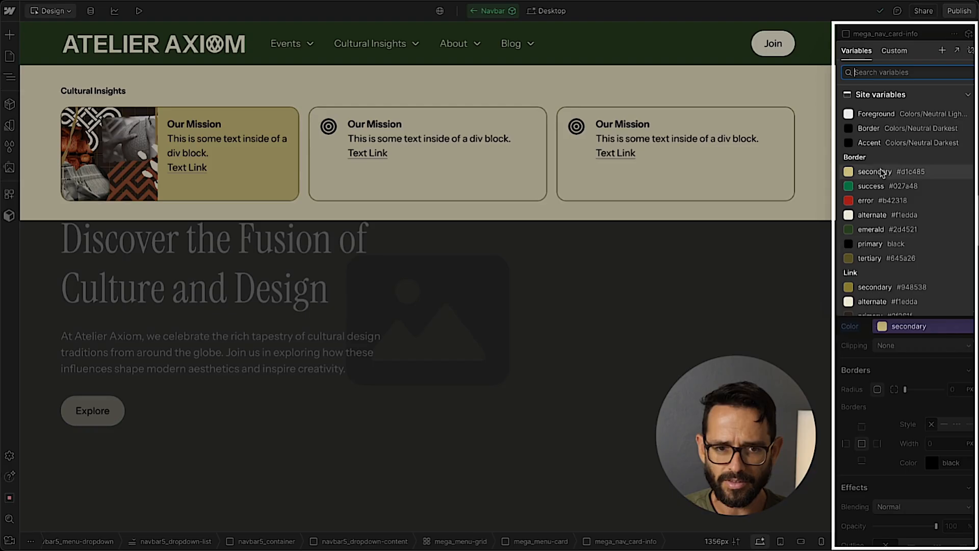
scroll(882, 170, "down", 5)
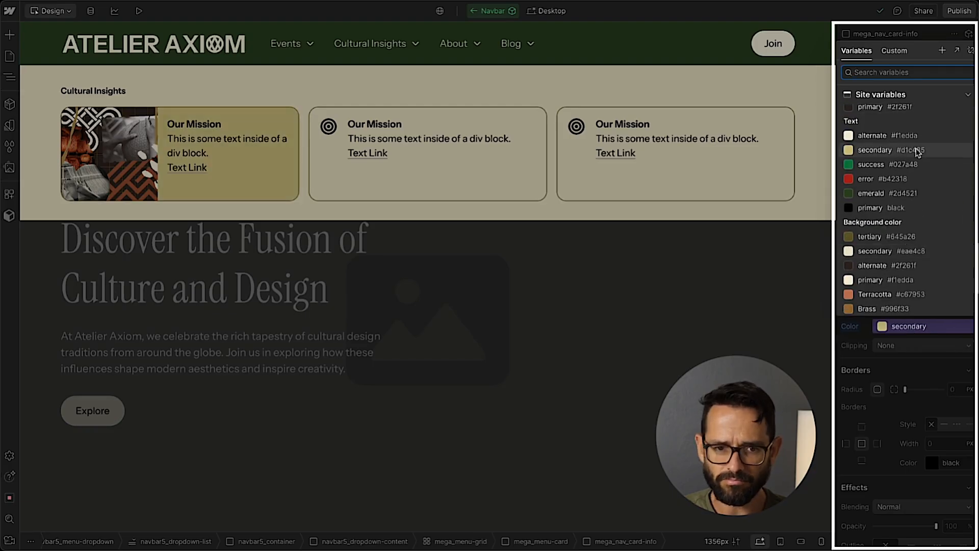
scroll(912, 155, "down", 3)
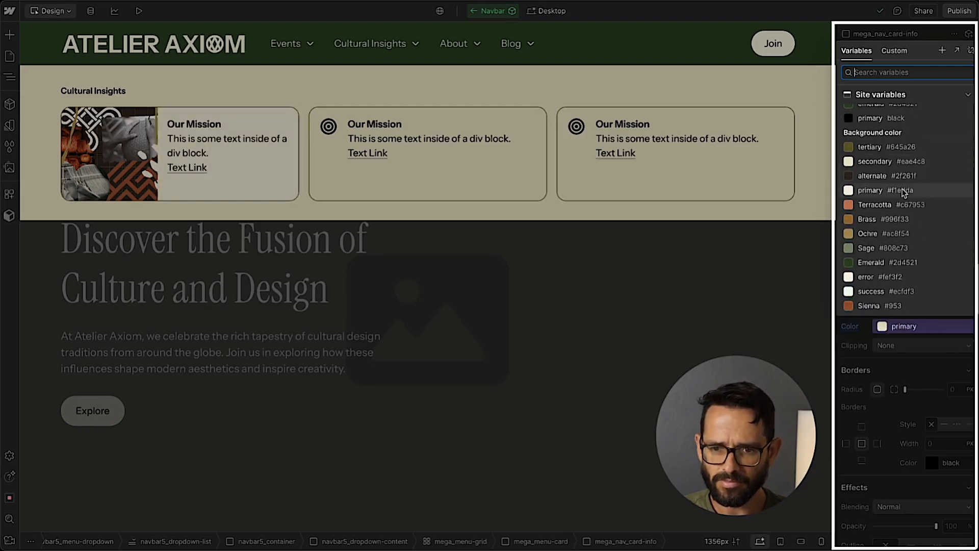
scroll(903, 193, "up", 3)
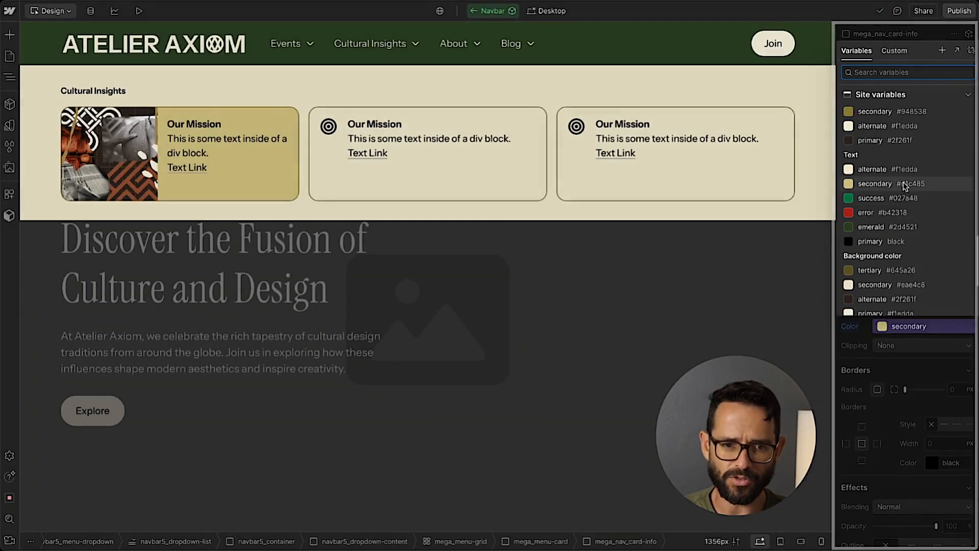
left_click(903, 184)
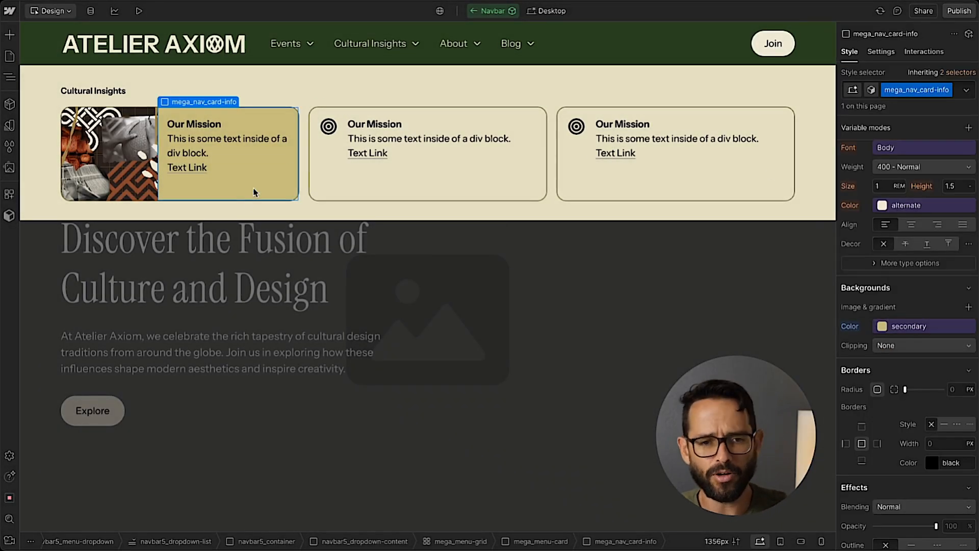
Replace the image card's Our Mission heading with the copied title "Global Motifs & Their Meanings".
double_click(192, 125)
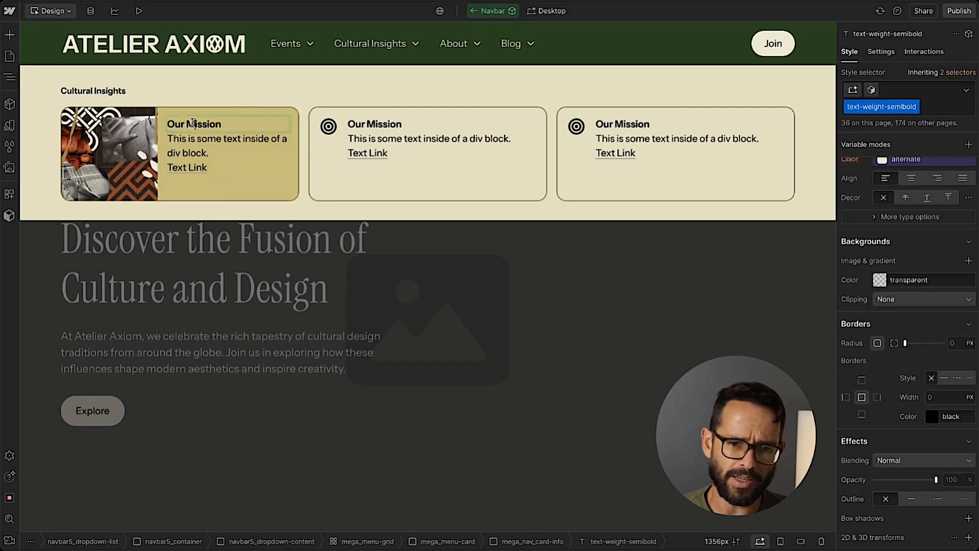
key("ctrl+a")
key("ctrl+v")
left_click(231, 194)
Glance at the card design in Figma, return to Webflow and delete the two remaining Our Mission cards from Cultural Insights.
key("super+Tab")
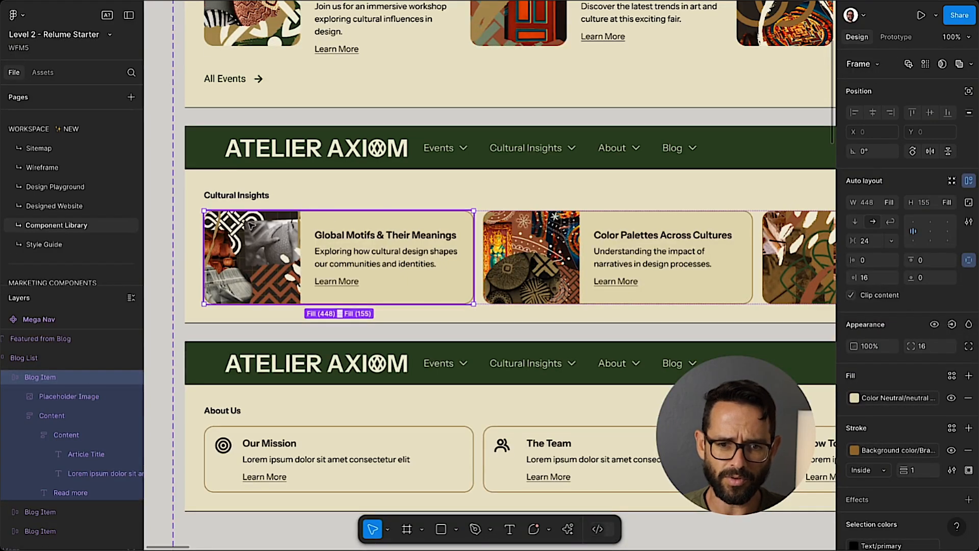
key("super+Tab")
left_click(329, 195)
key("Delete")
key("Delete")
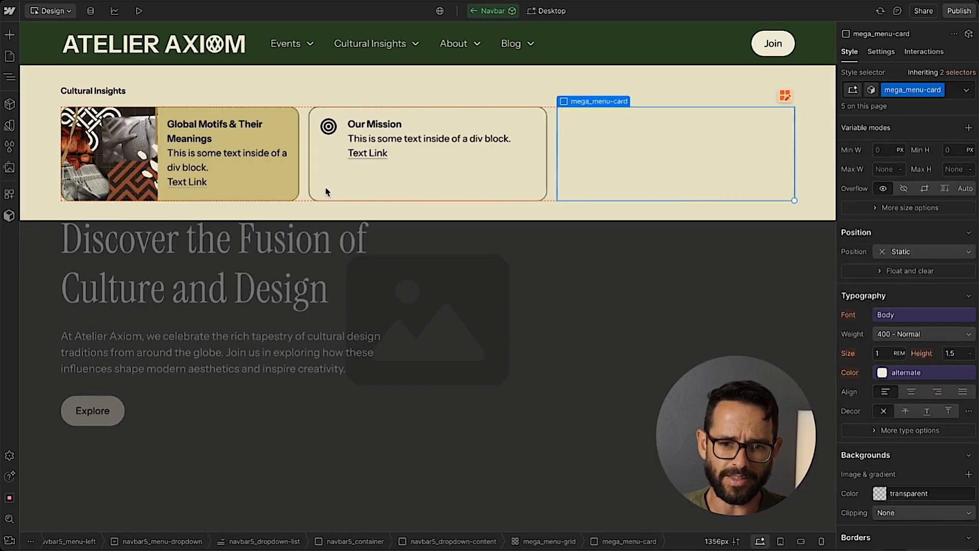
Duplicate the whole mega_menu-card with the image twice to fill the three-column Cultural Insights grid.
left_click(291, 198)
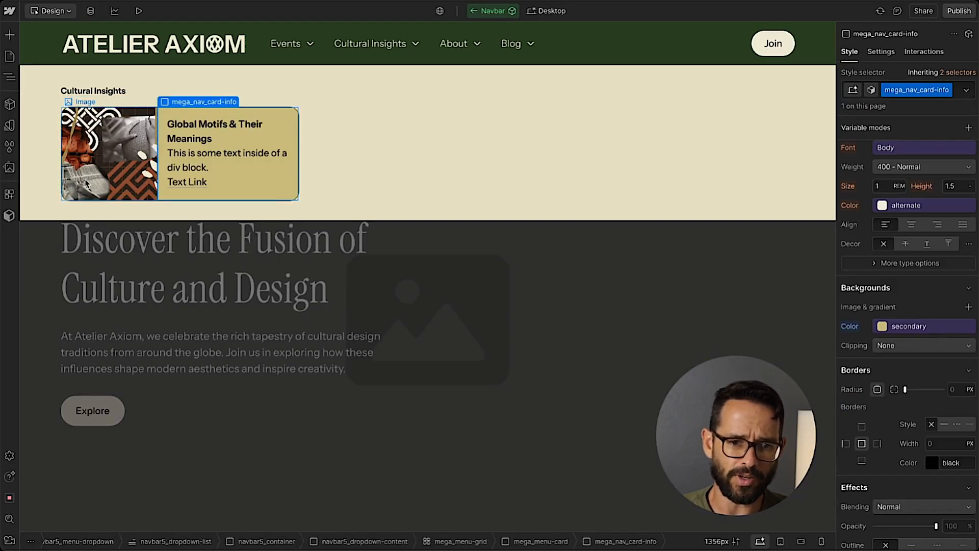
left_click(540, 541)
key("ctrl+d")
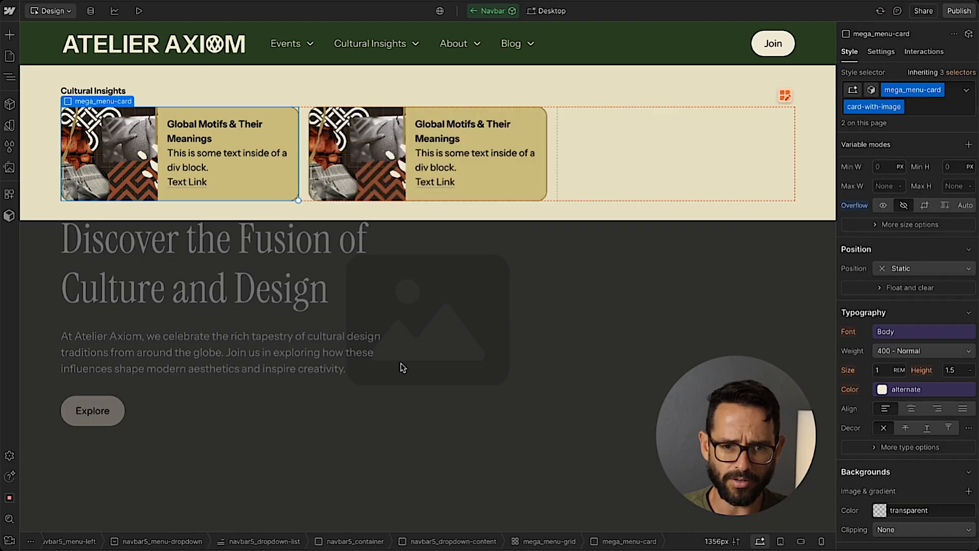
key("ctrl+d")
Switch to Figma and examine the layout of the Recent Blog Posts mega nav against the other dropdown designs.
left_click(47, 63)
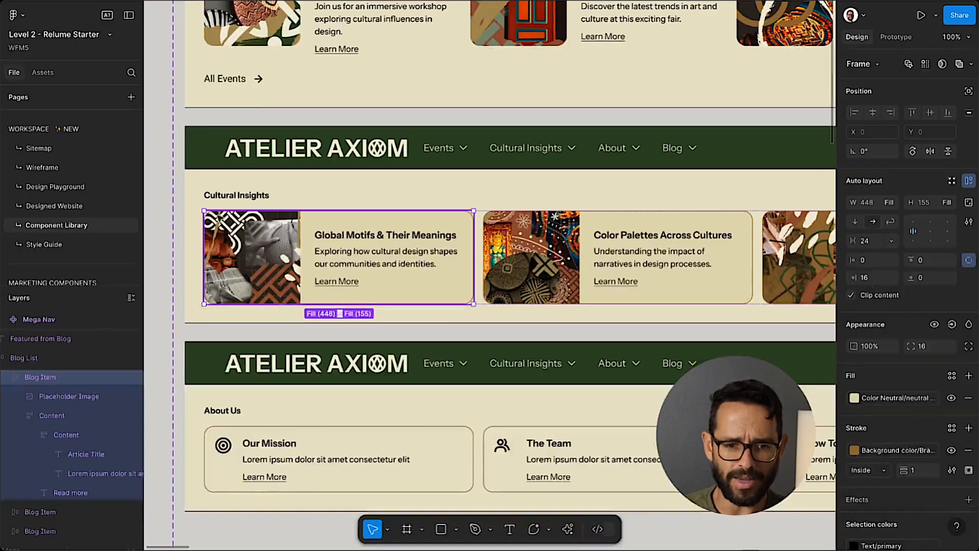
scroll(509, 255, "up", 5)
scroll(272, 176, "down", 10)
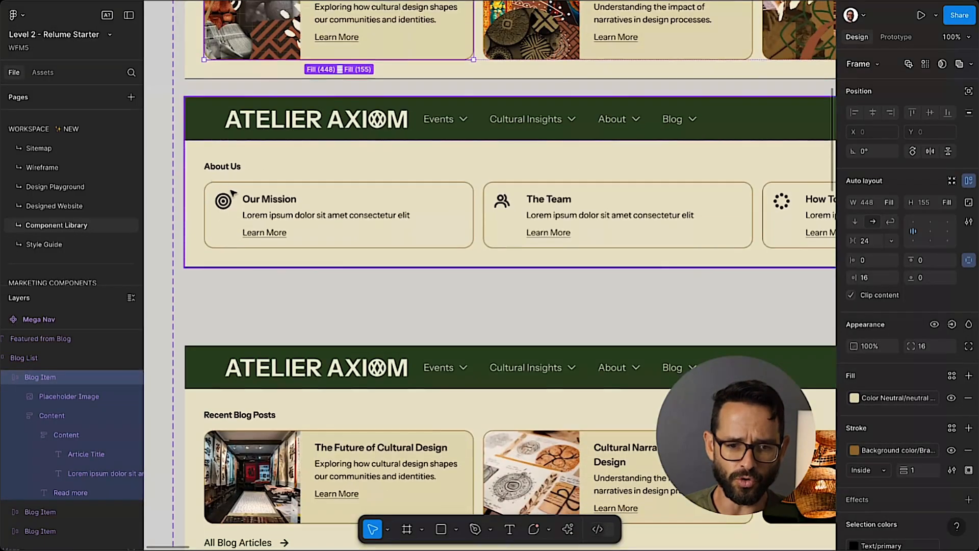
scroll(271, 176, "right", 2)
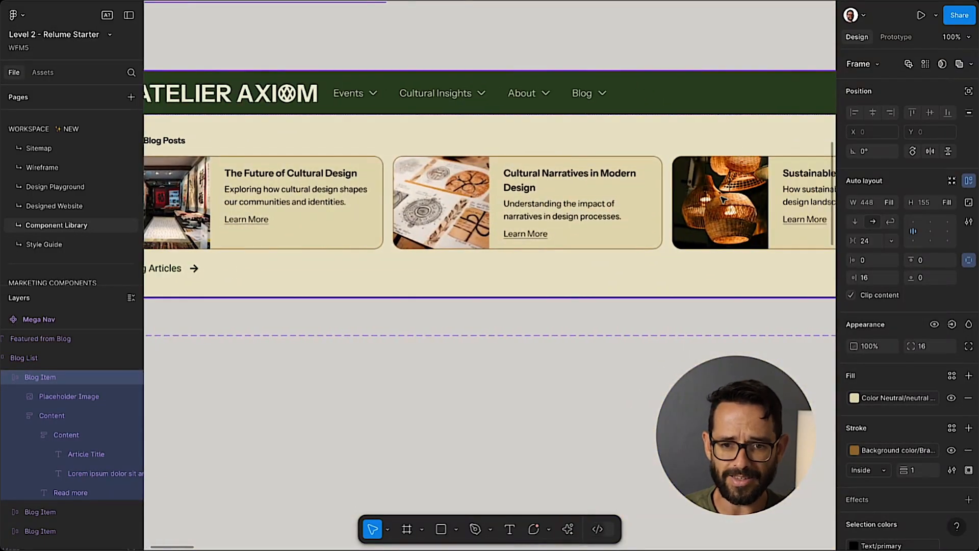
scroll(722, 199, "left", 4)
scroll(489, 199, "right", 7)
scroll(367, 188, "left", 4)
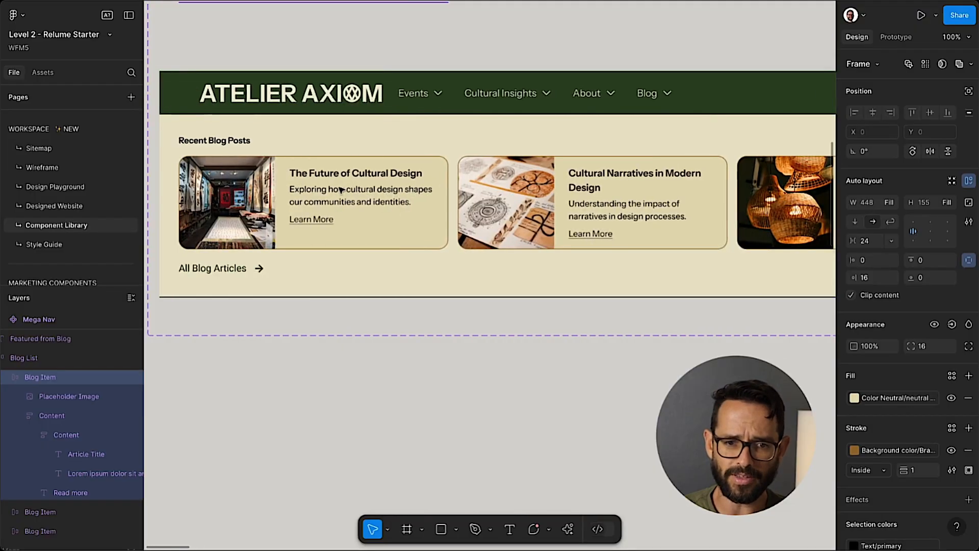
scroll(340, 190, "left", 1)
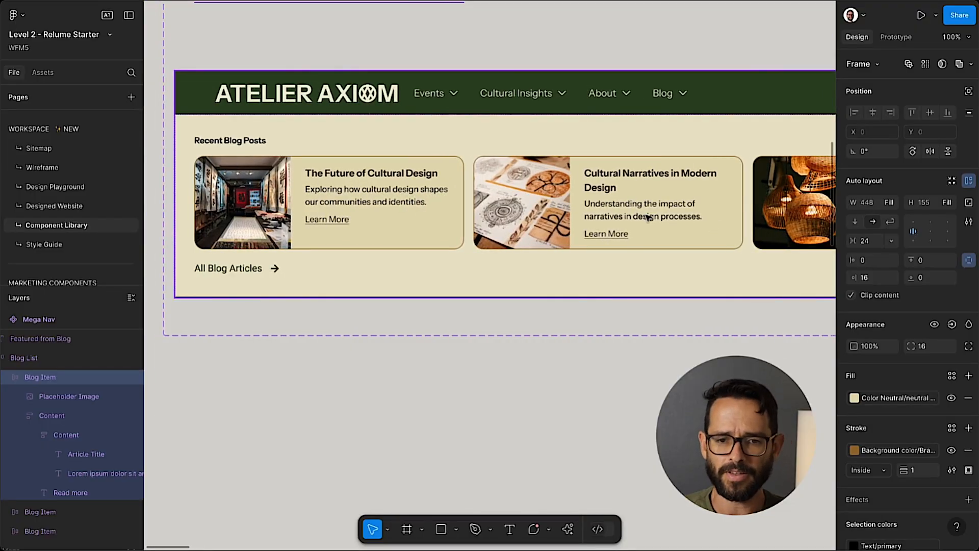
scroll(598, 178, "right", 2)
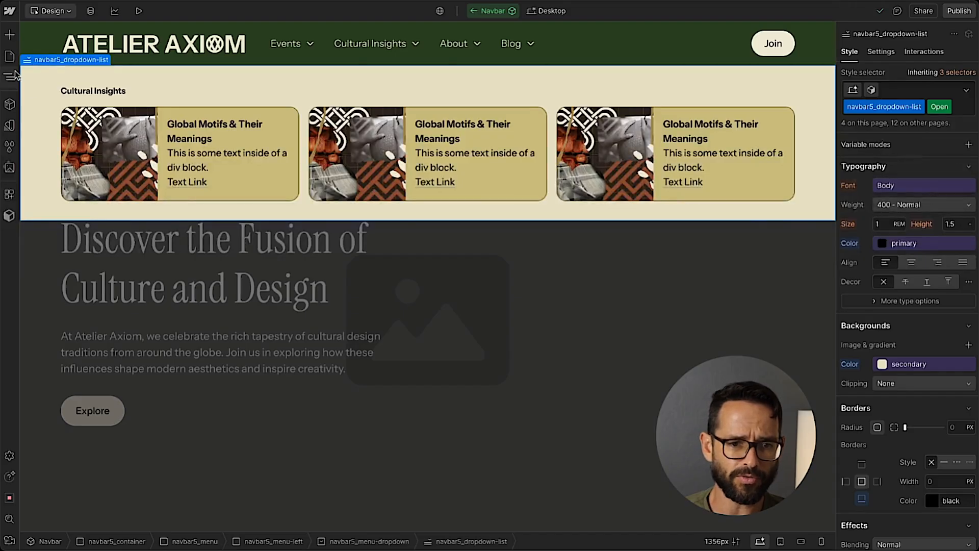
Switch back to Webflow and copy the navbar5_dropdown-content block of the Cultural Insights dropdown.
left_click(10, 76)
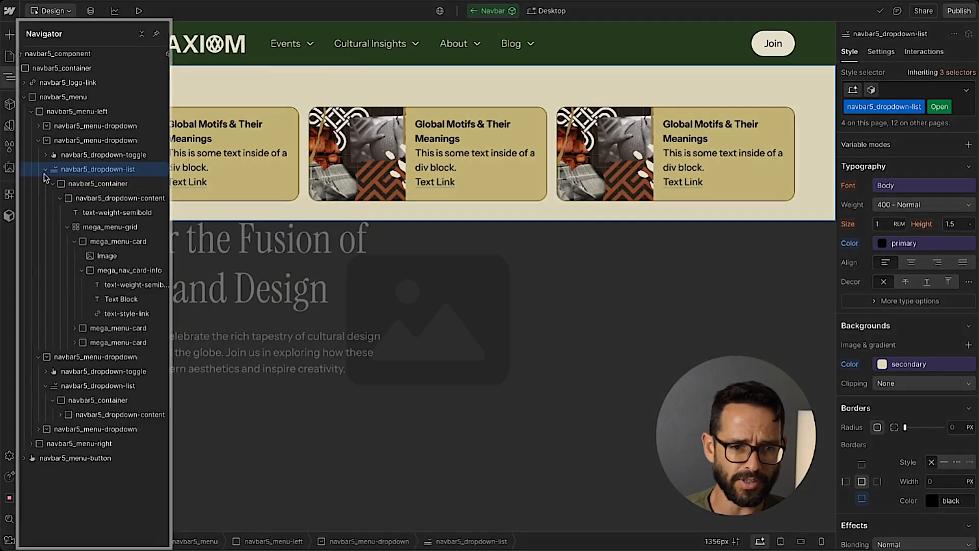
left_click(60, 198)
left_click(108, 203)
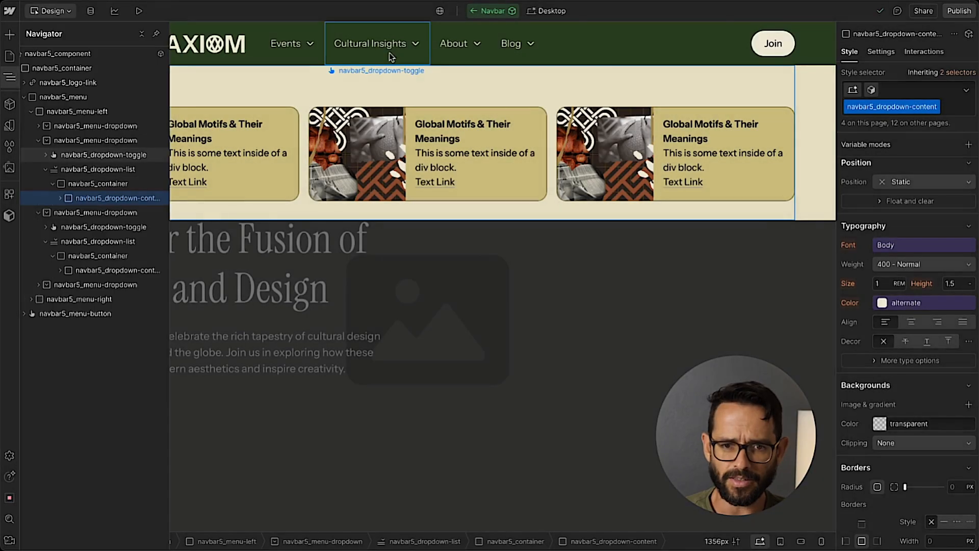
Hide the Cultural Insights dropdown menu and show the Blog dropdown menu.
left_click(389, 53)
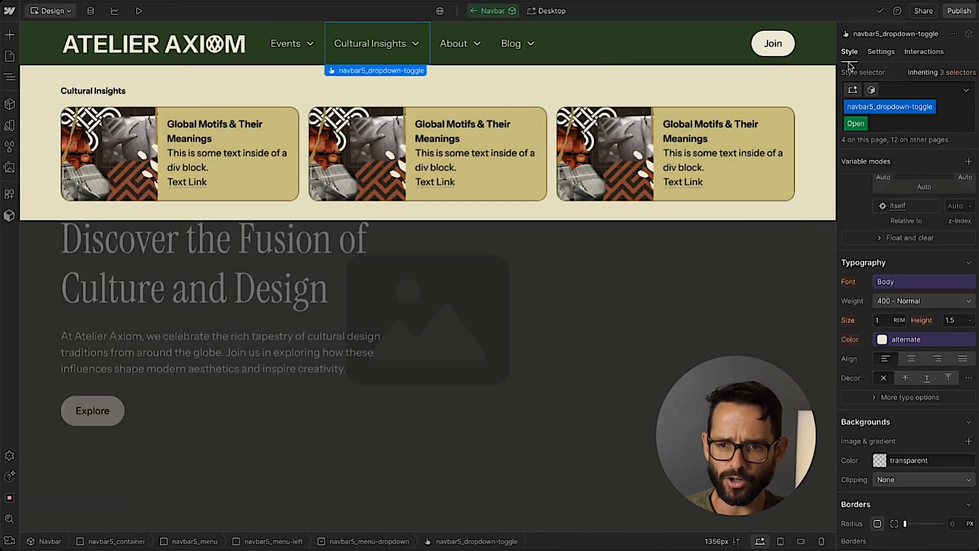
left_click(881, 53)
left_click(945, 210)
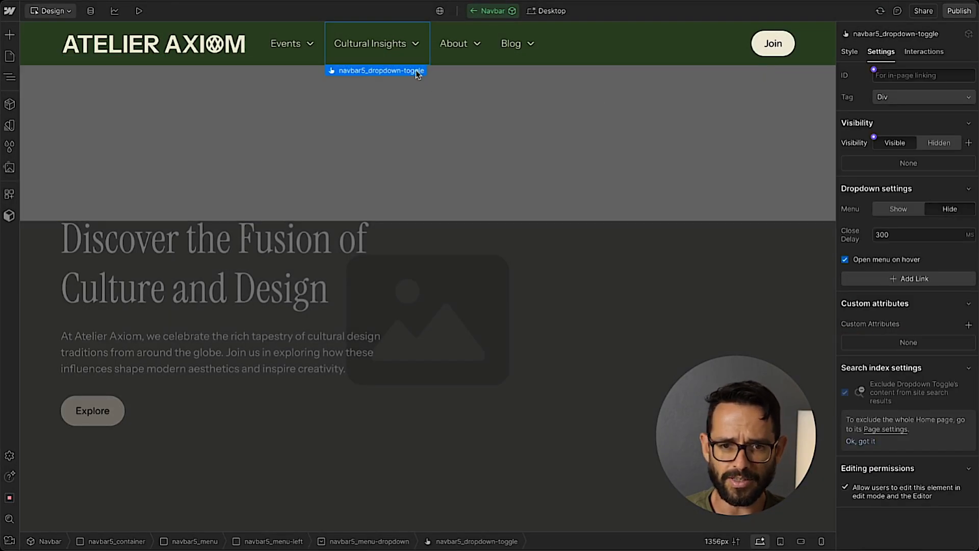
left_click(507, 60)
left_click(899, 209)
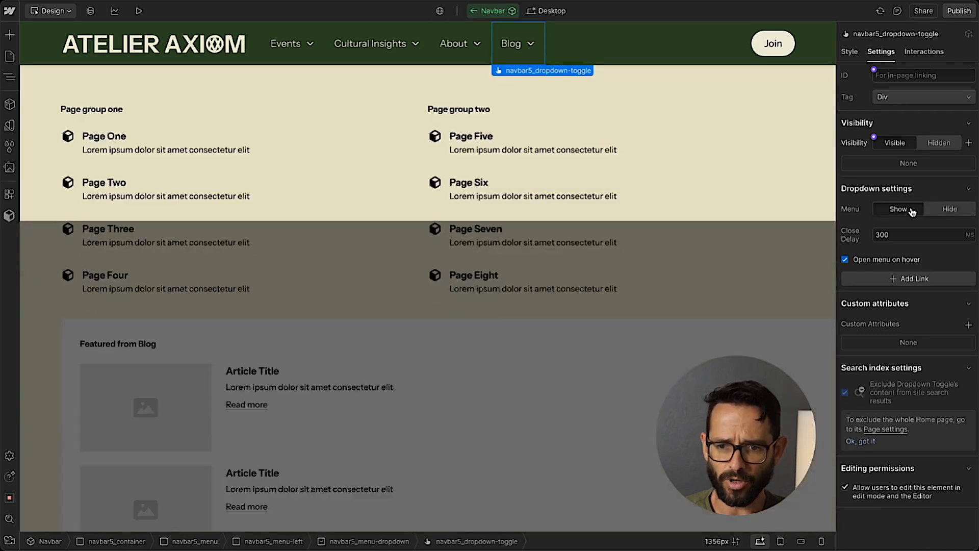
Replace the navbar5_dropdown-content in the Blog dropdown's container with the copied Cultural Insights content and show the Blog menu.
left_click(9, 77)
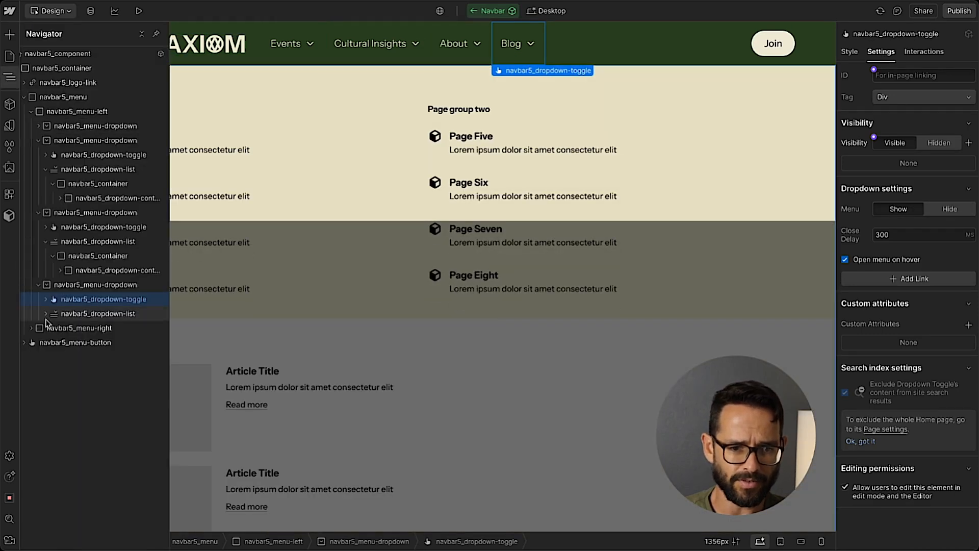
left_click(82, 328)
left_click(53, 327)
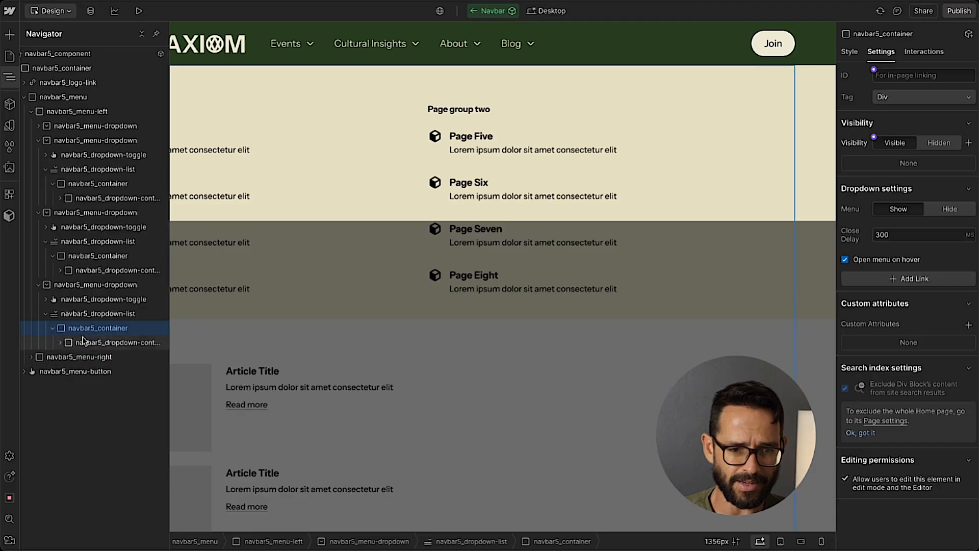
left_click(98, 342)
key("Delete")
left_click(104, 331)
key("ctrl+v")
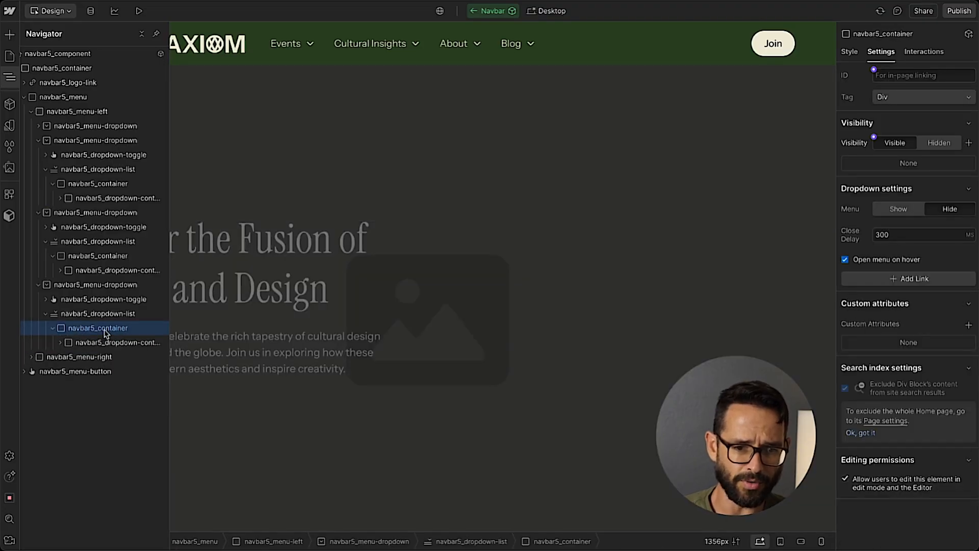
left_click(110, 313)
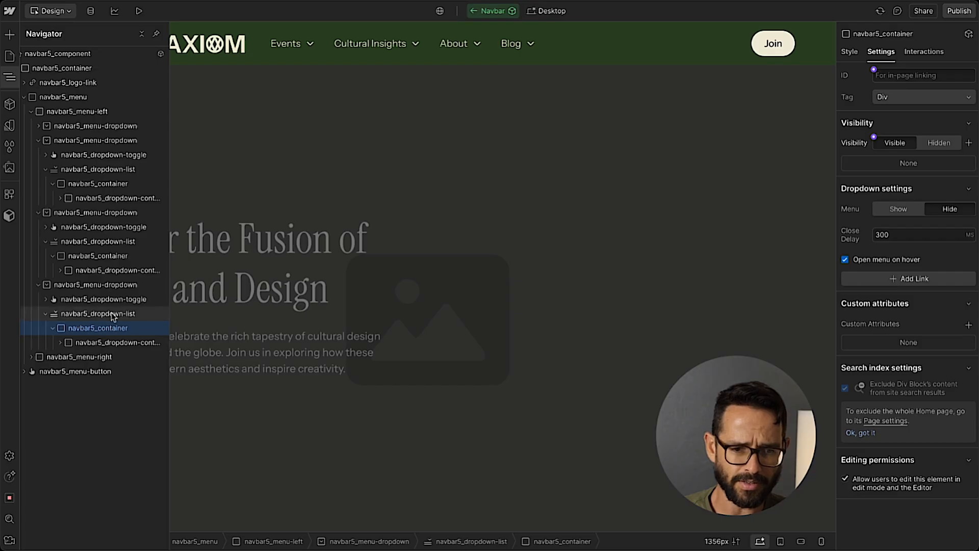
left_click(900, 216)
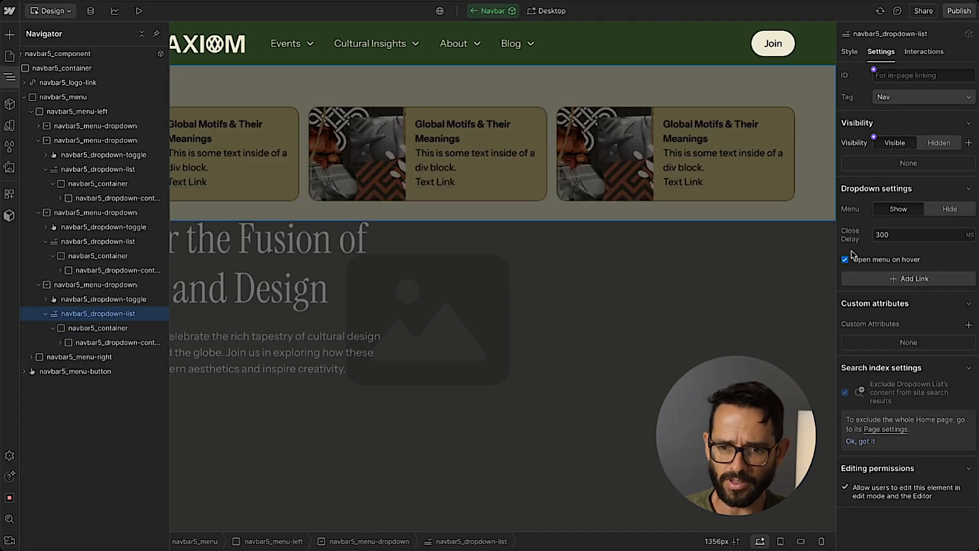
Review the Blog dropdown elements' styles, try a z-index of 1 on its navbar5_dropdown-list, and reset the z-index.
left_click(849, 52)
left_click(95, 299)
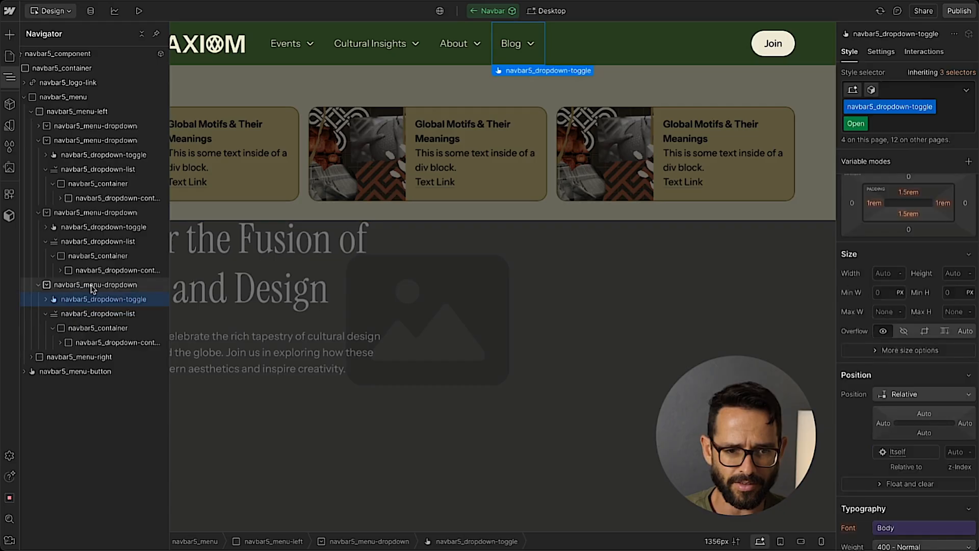
left_click(91, 289)
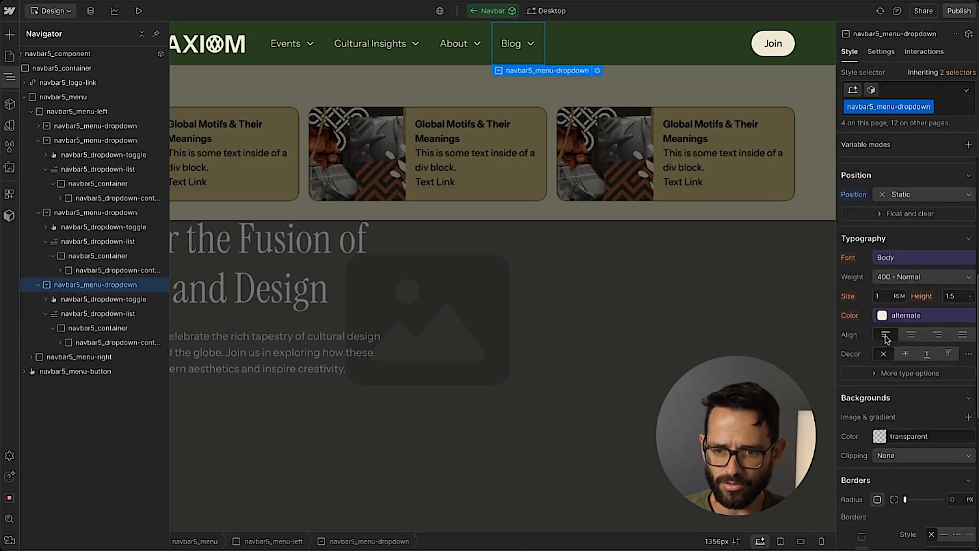
left_click(105, 314)
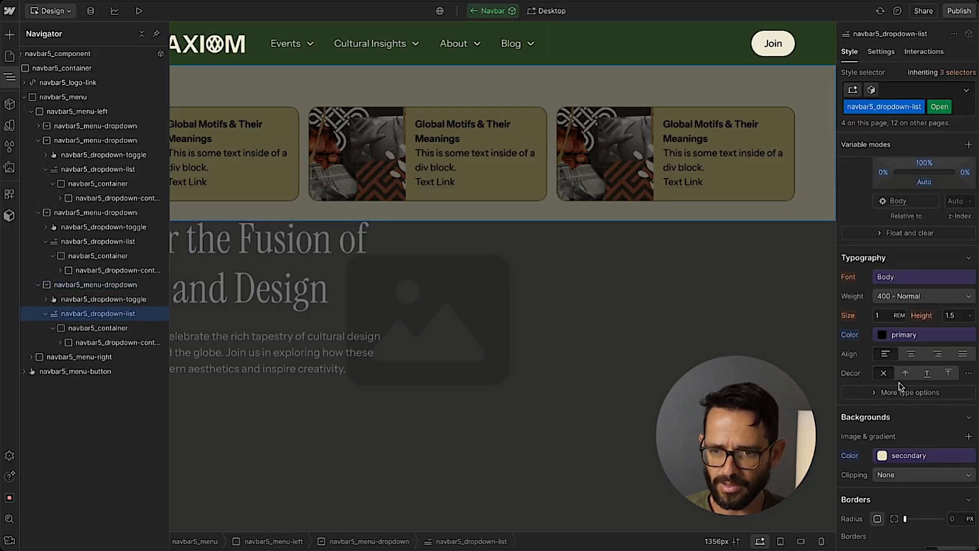
scroll(899, 386, "up", 5)
left_click(957, 368)
type("1")
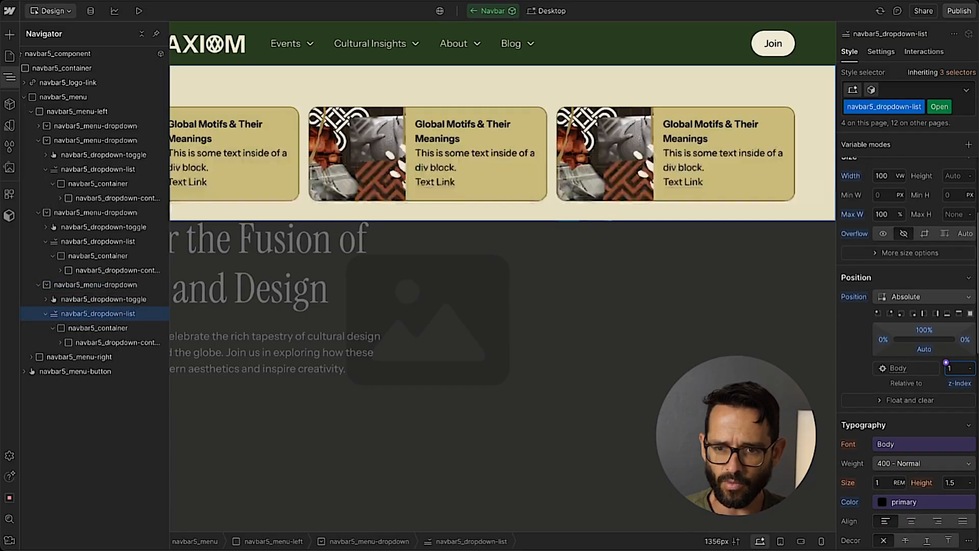
left_click(959, 383)
left_click(870, 400)
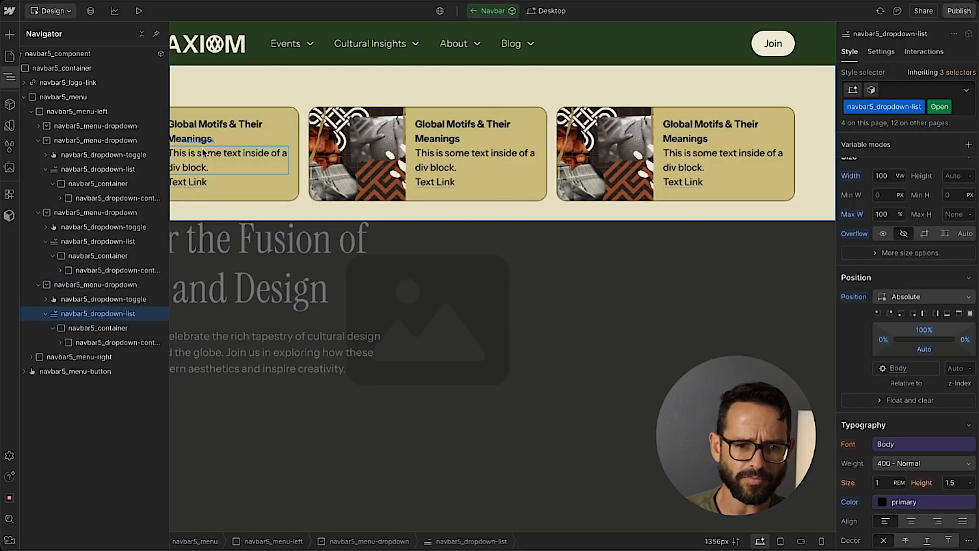
left_click(10, 78)
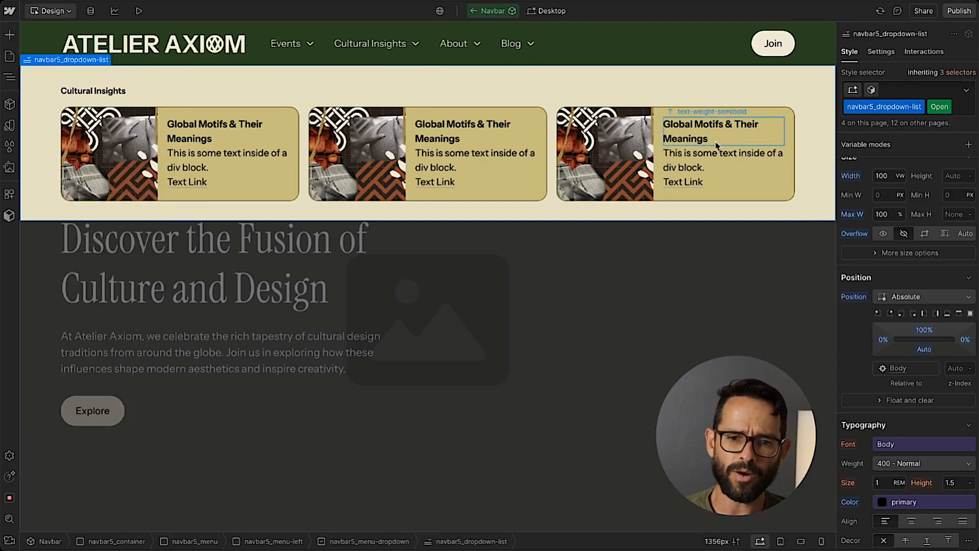
left_click(10, 79)
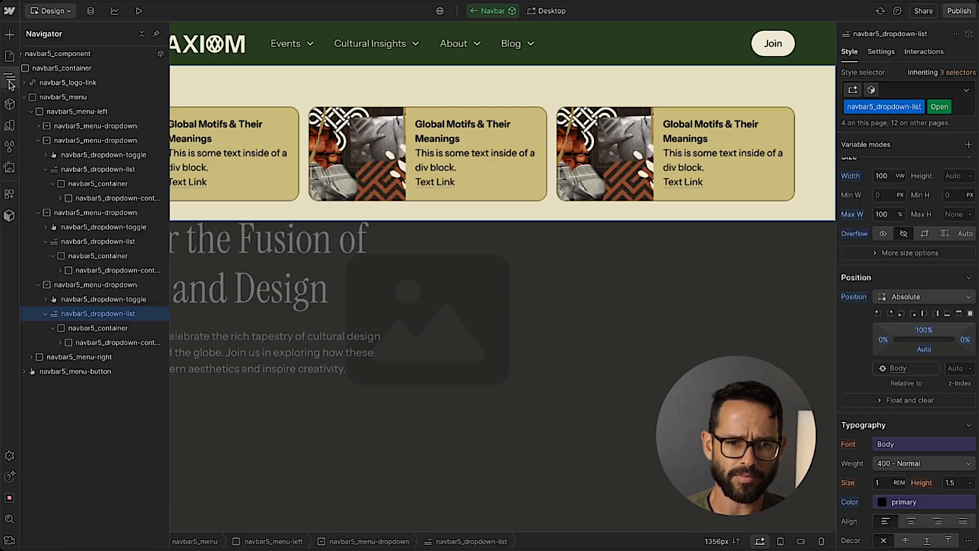
Add a Collection List inside the Blog dropdown's navbar5_dropdown-content block.
left_click(10, 83)
left_click(10, 79)
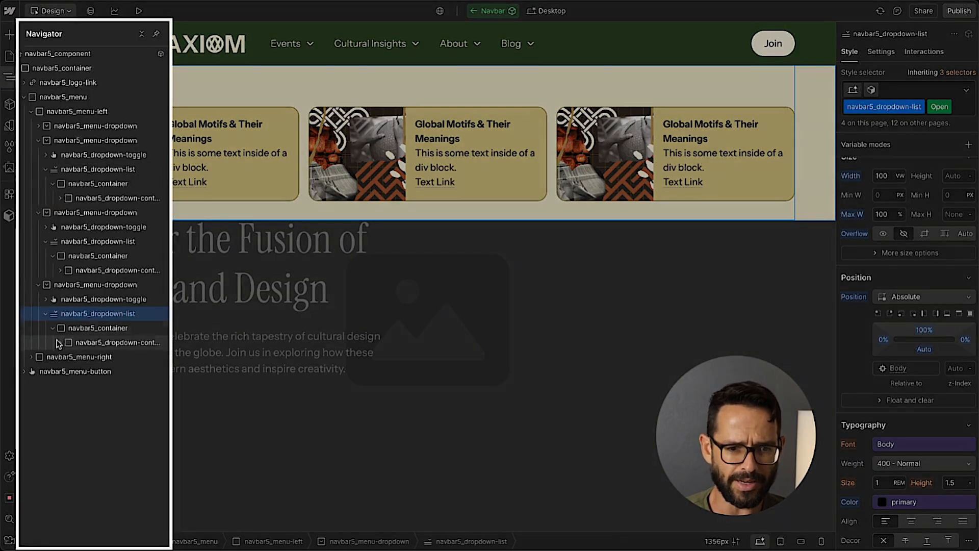
left_click(61, 342)
left_click(86, 374)
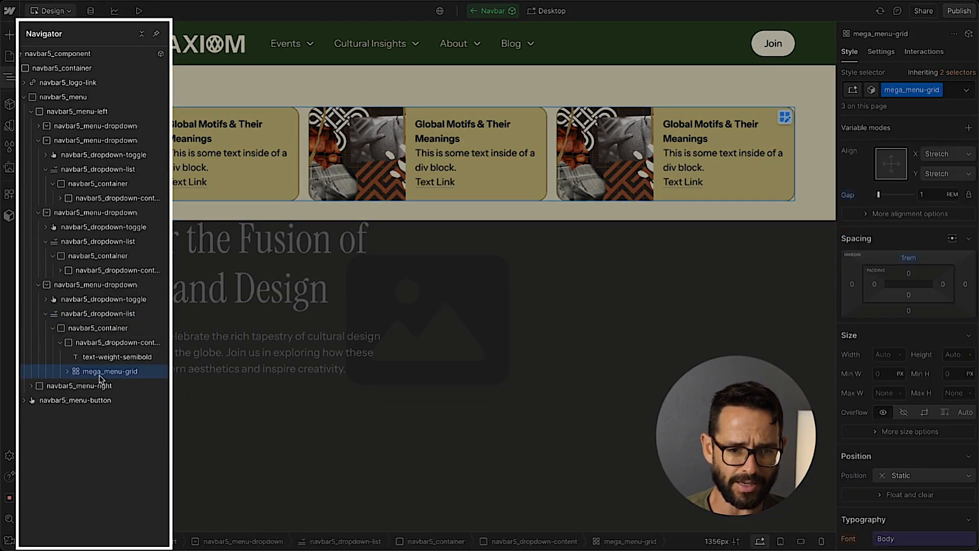
left_click(112, 342)
key("ctrl+k")
type("col")
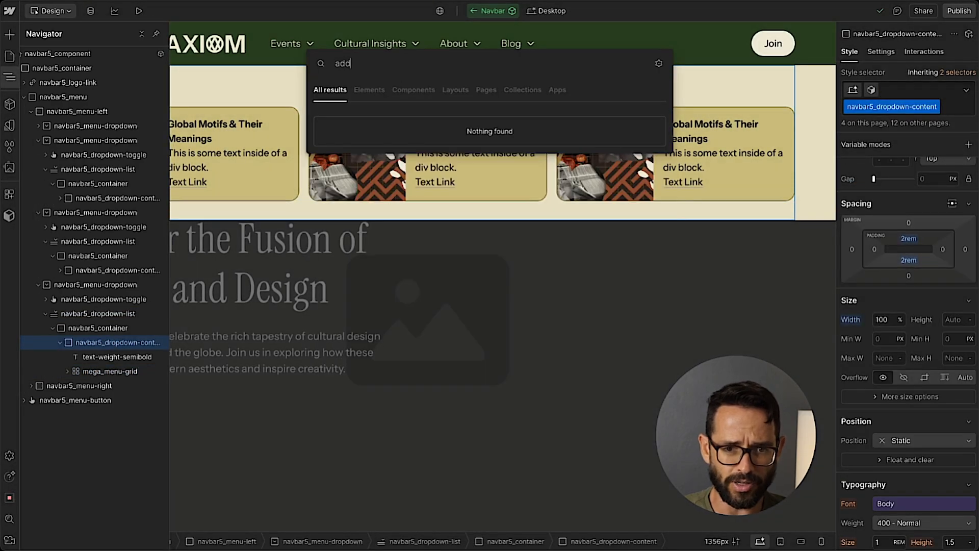
type("l")
key("Return")
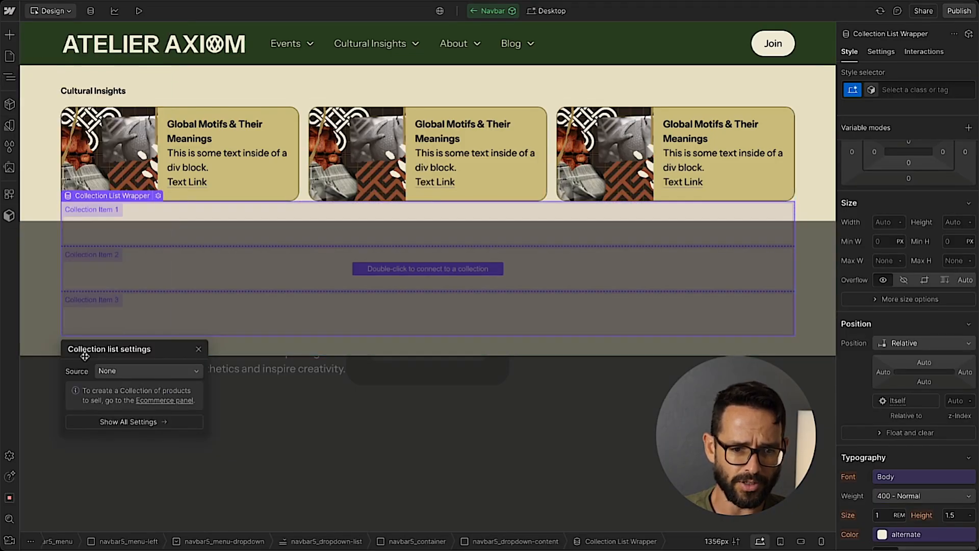
Connect the new Collection List to the Blog Posts collection.
left_click(148, 371)
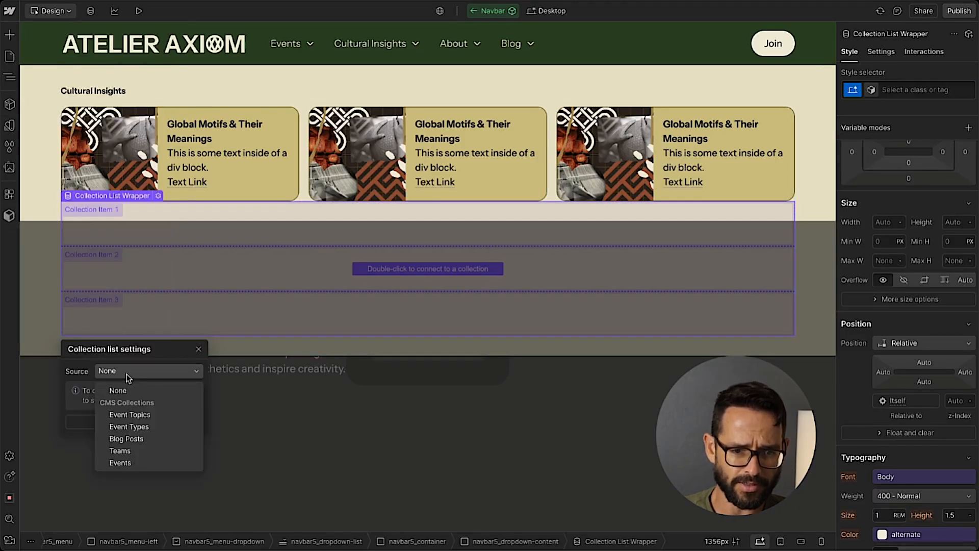
left_click(136, 440)
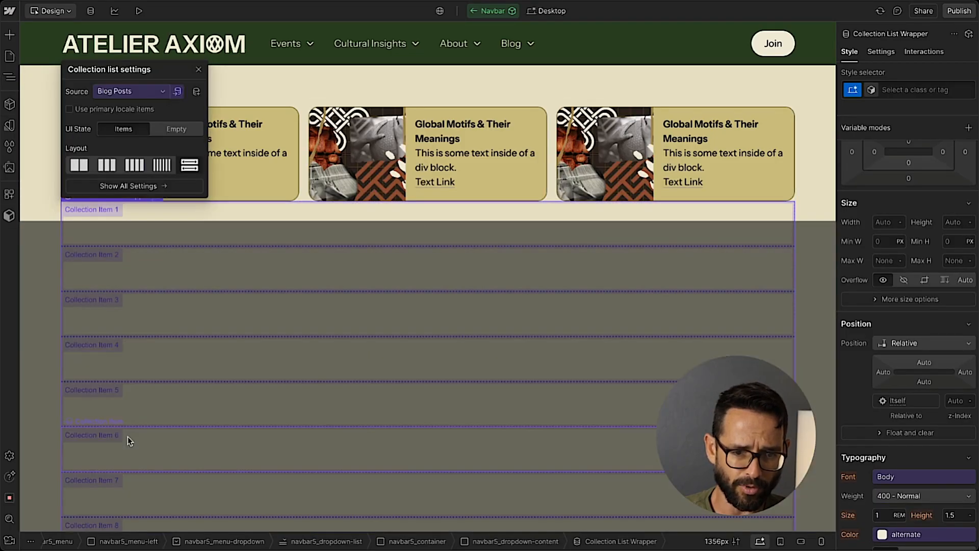
left_click(199, 70)
Limit the Blog Posts Collection List to 3 items.
left_click(880, 51)
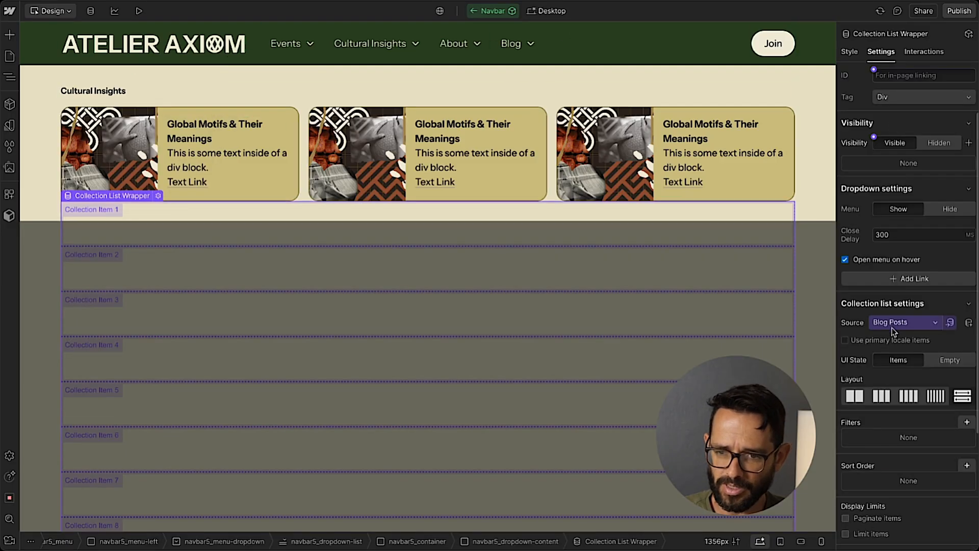
scroll(874, 275, "down", 3)
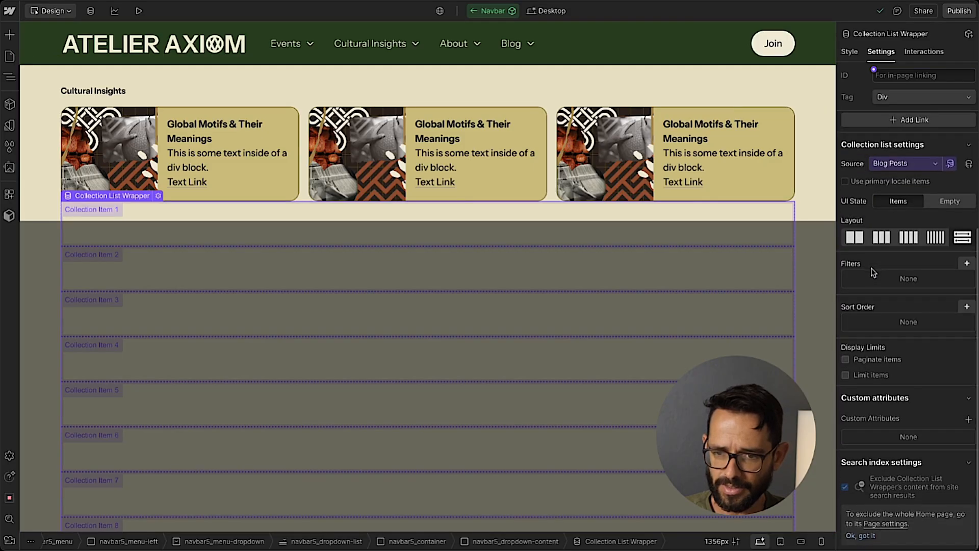
left_click(852, 377)
double_click(883, 393)
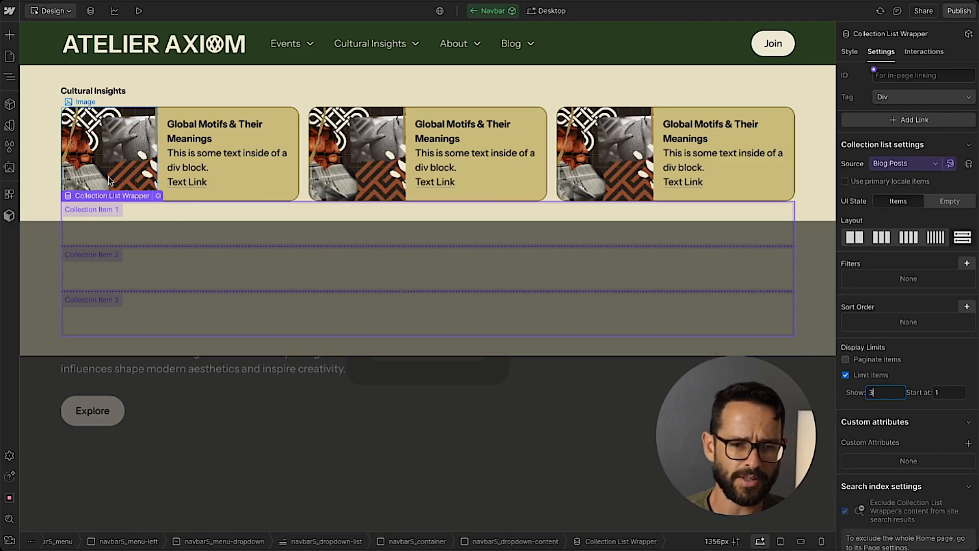
Copy the mega_menu-grid class name from the static card grid and apply it to the Collection List in the Blog dropdown.
left_click(9, 79)
left_click(70, 386)
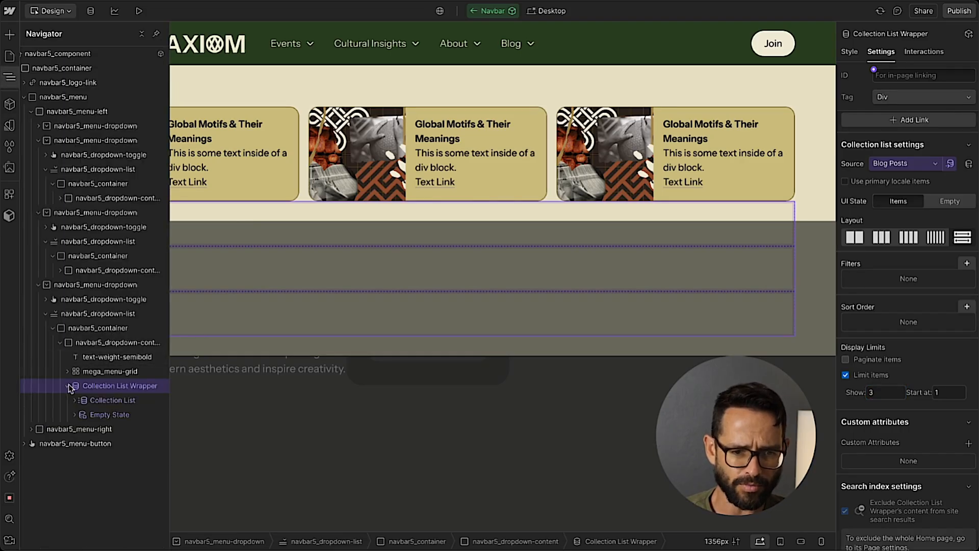
left_click(75, 400)
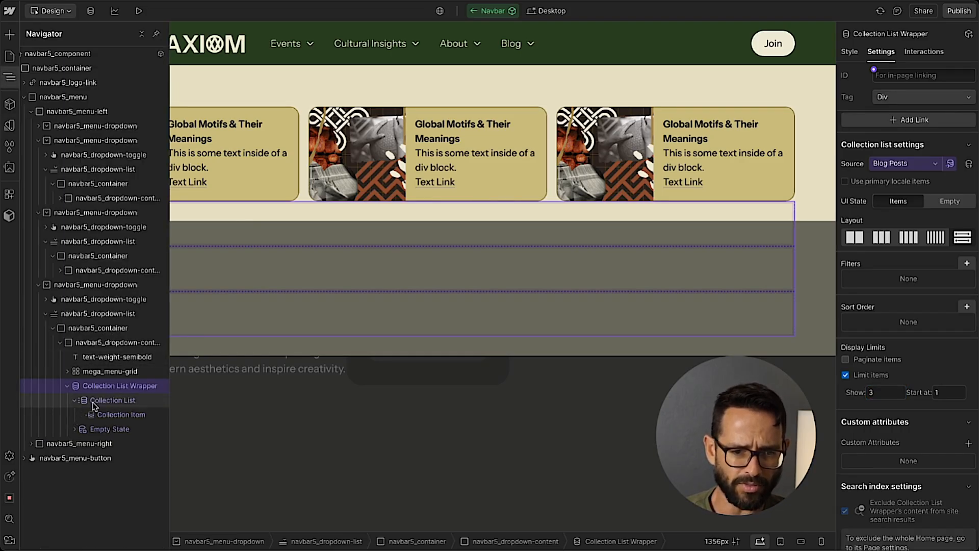
left_click(97, 401)
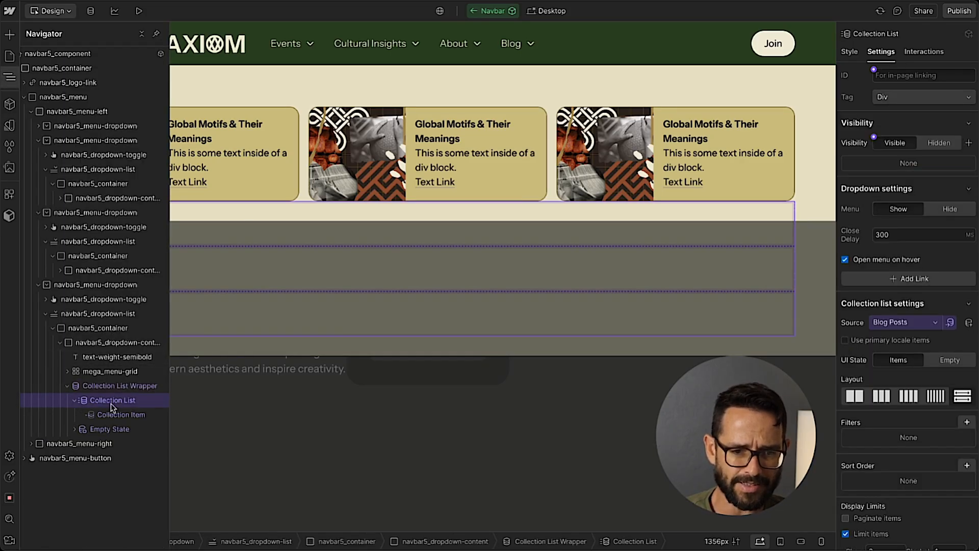
left_click(111, 371)
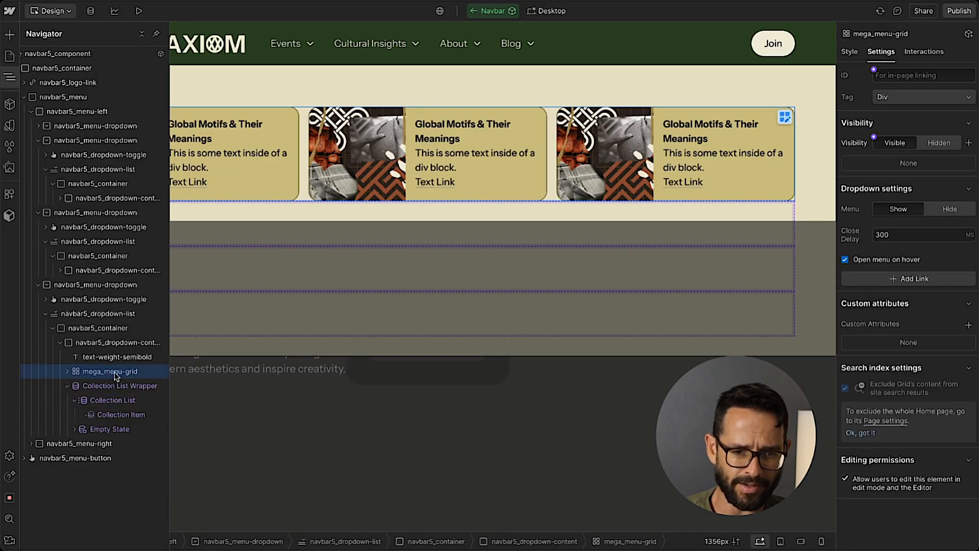
left_click(849, 51)
left_click_drag(885, 90, 899, 89)
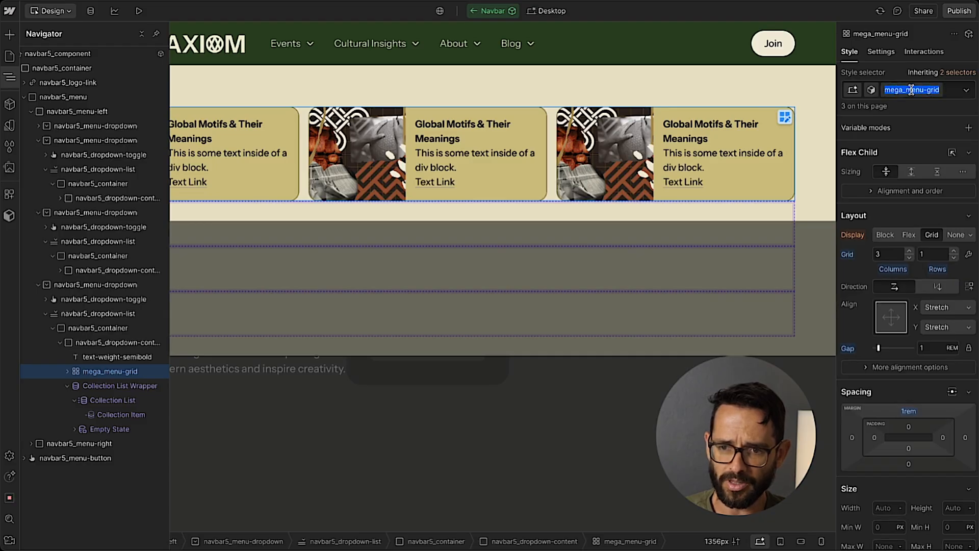
left_click(109, 401)
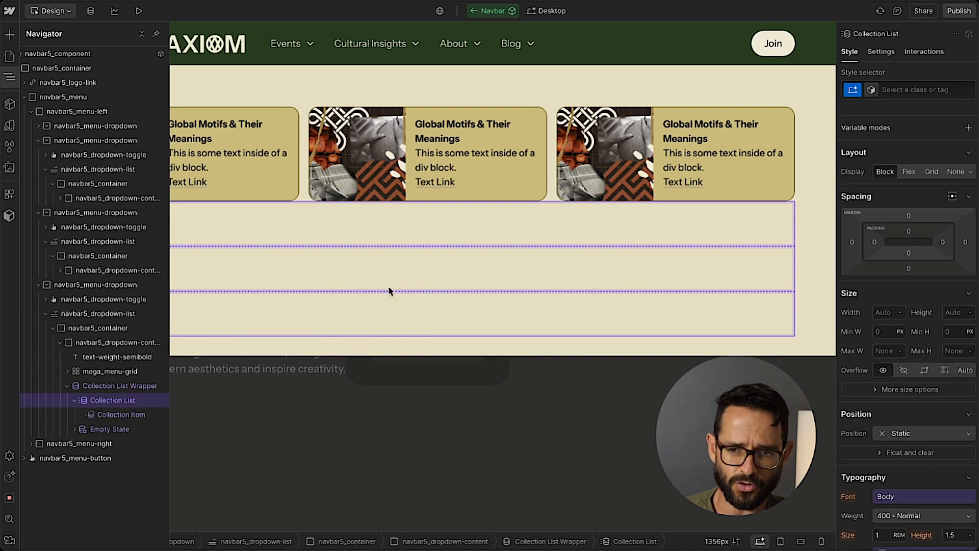
left_click(913, 89)
type("mega_menu-grid")
key("Return")
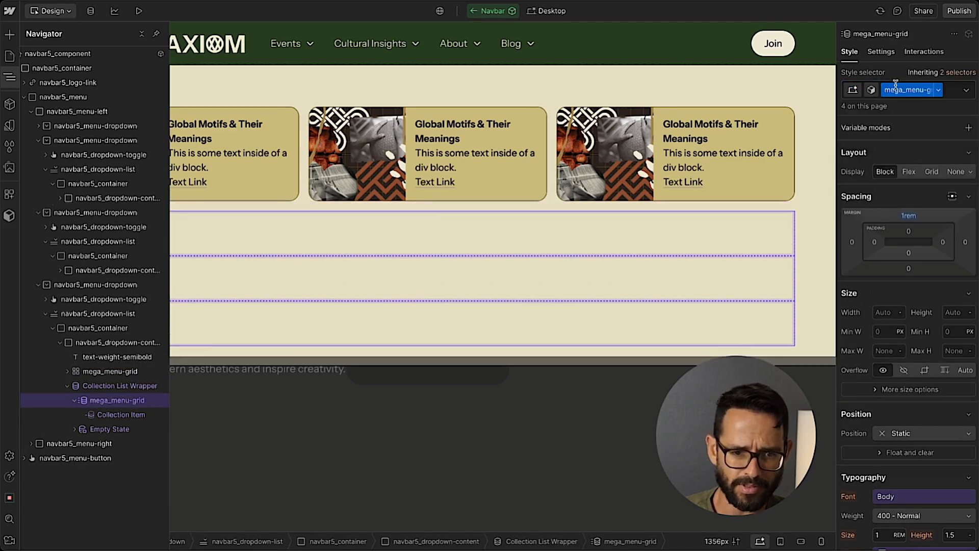
Set the display of the Collection List with the mega_menu-grid class to Grid.
left_click(124, 415)
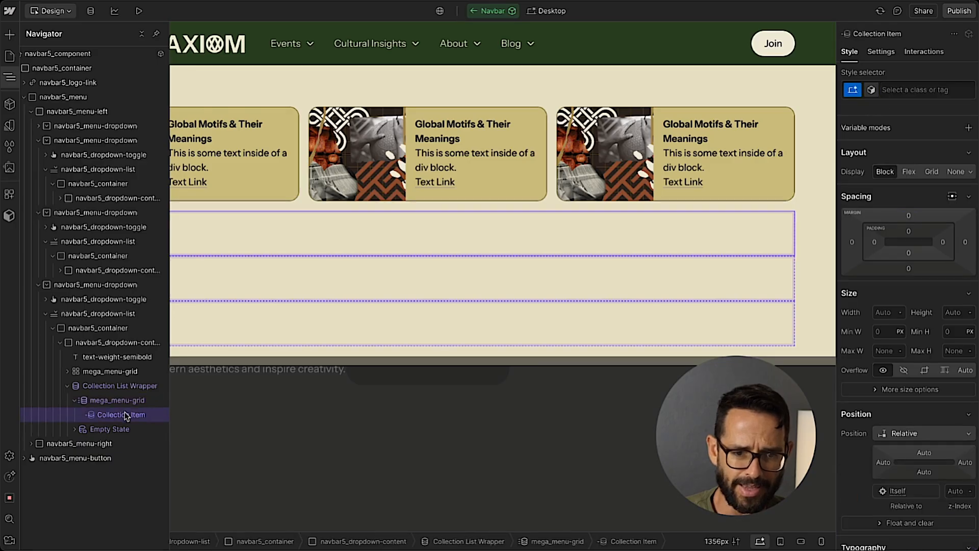
left_click(122, 400)
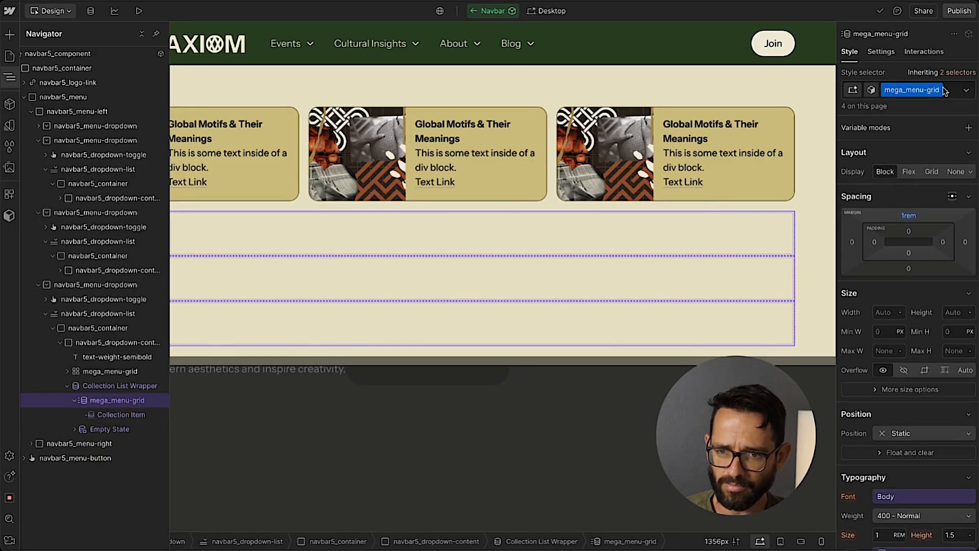
left_click(931, 172)
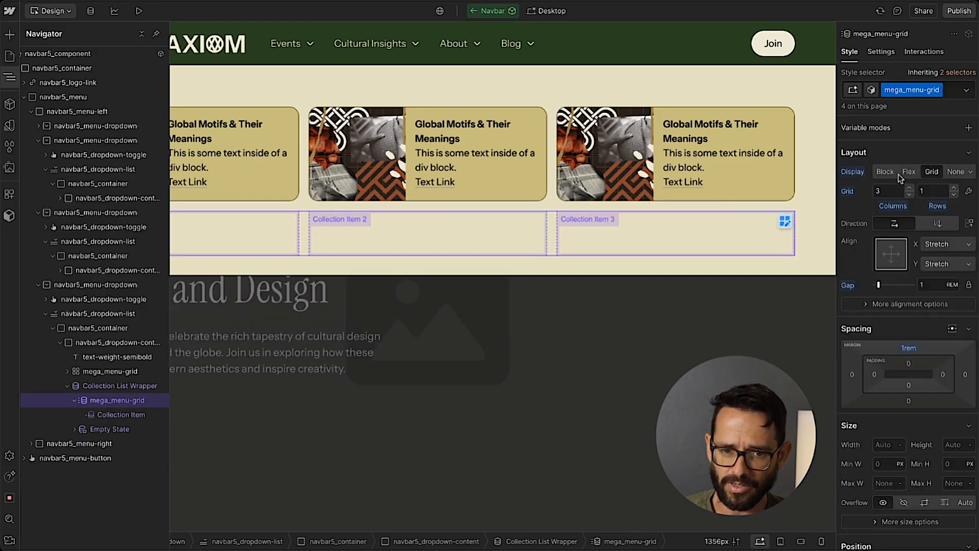
Copy the first static mega_menu-card into the Collection Item and delete the original static mega_menu-grid from the Blog dropdown.
left_click(67, 371)
left_click(115, 387)
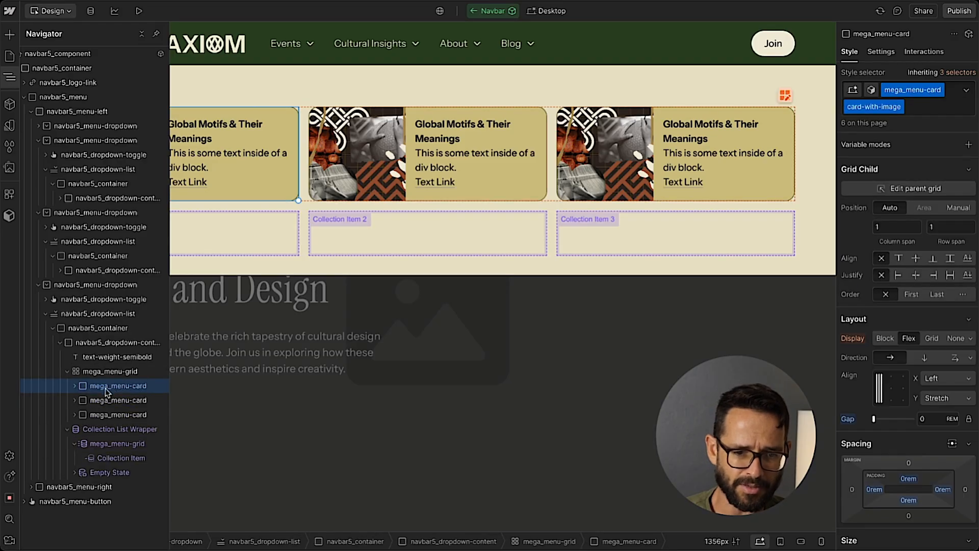
left_click(117, 459)
key("ctrl+v")
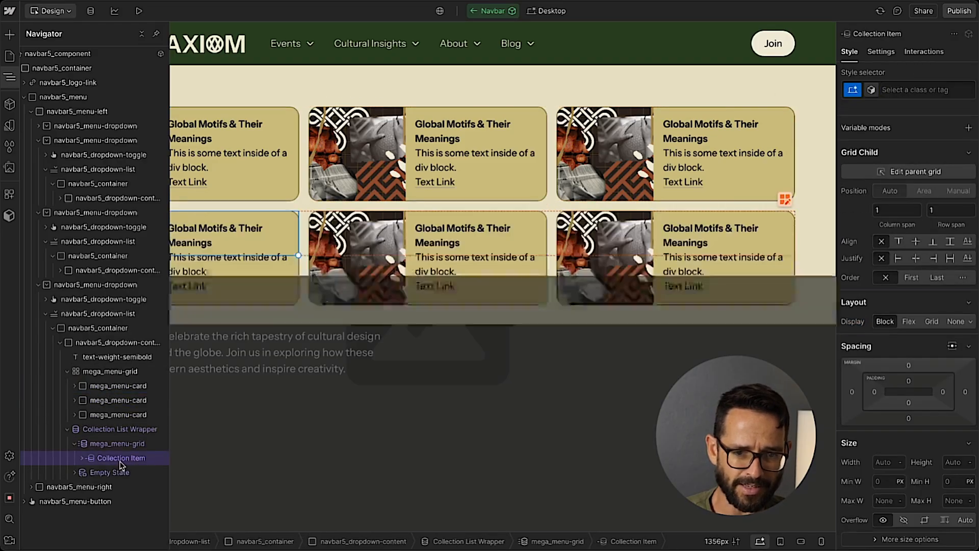
left_click(103, 374)
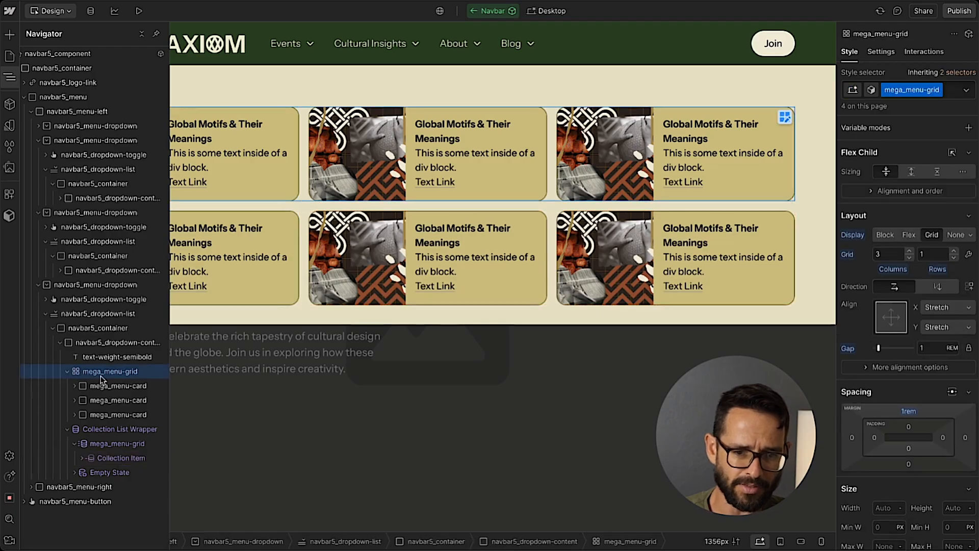
key("Delete")
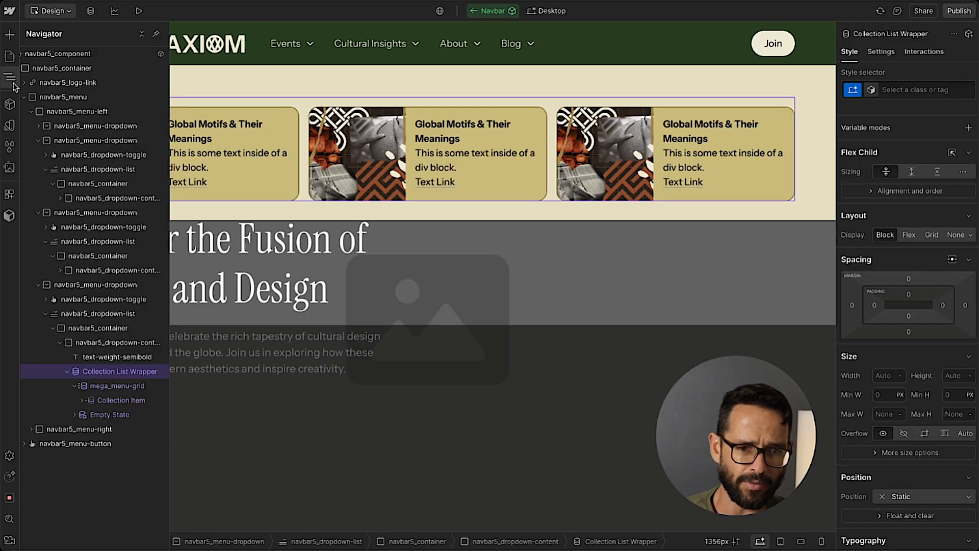
Connect the Blog card's image to the Main Image field of Blog Posts.
left_click(102, 145)
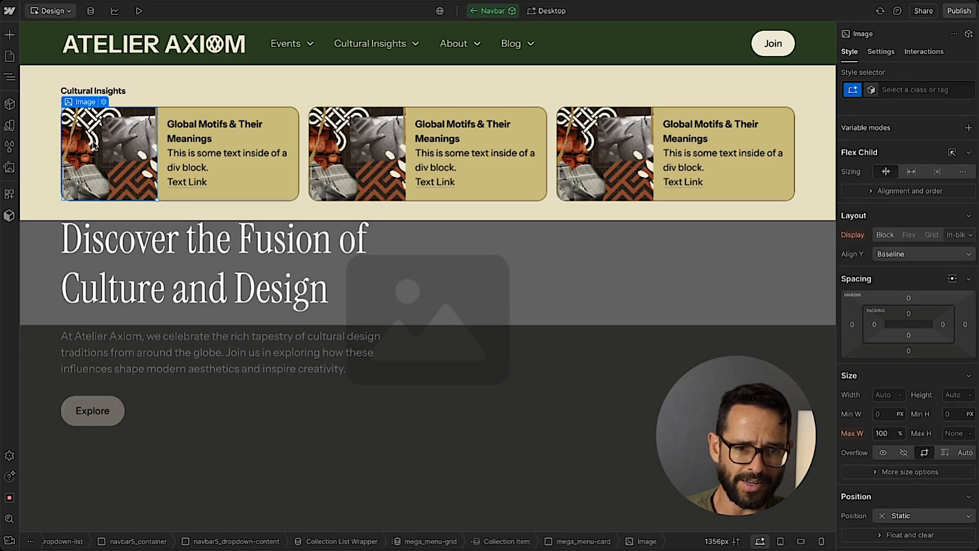
left_click(103, 102)
left_click(99, 271)
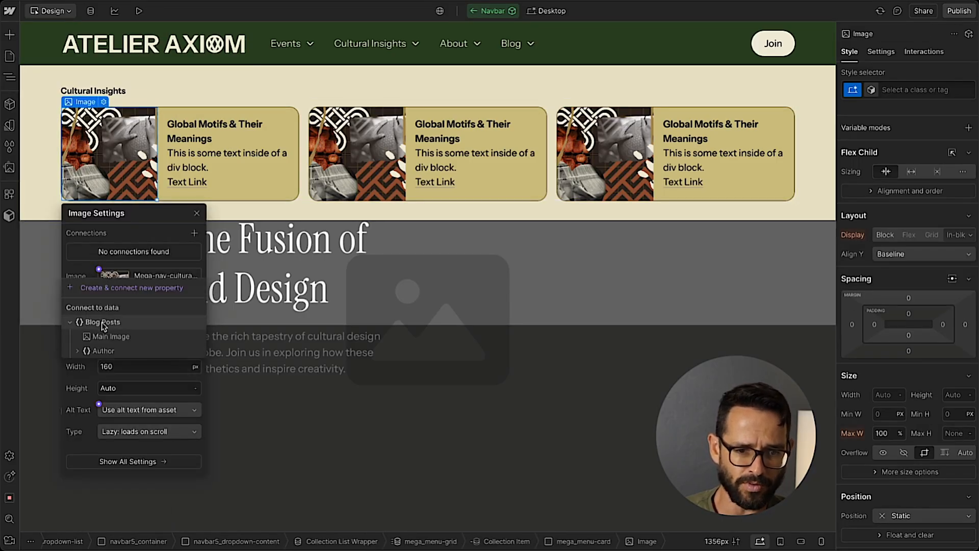
left_click(111, 336)
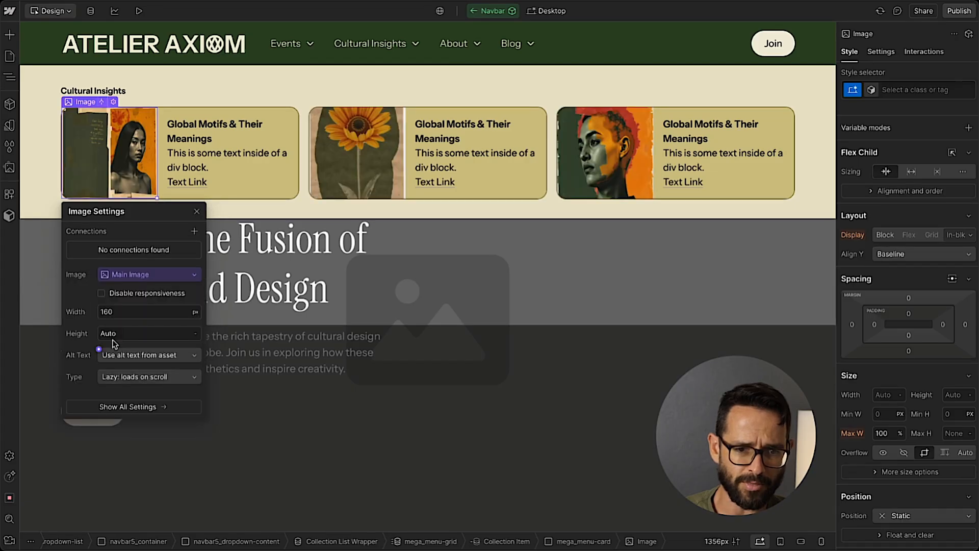
left_click(197, 212)
Connect the Blog card's heading text to the Name field of Blog Posts.
left_click(193, 135)
left_click(258, 111)
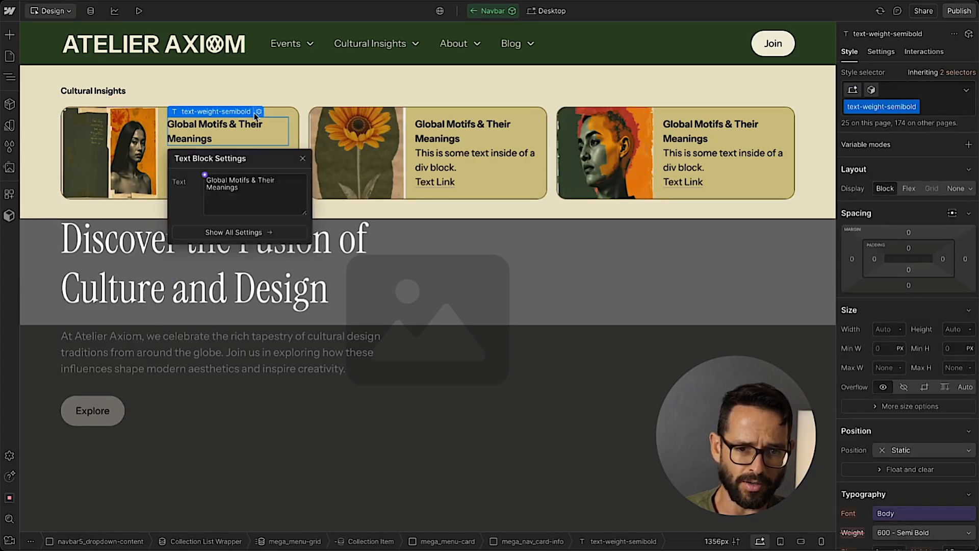
left_click(204, 175)
left_click(214, 241)
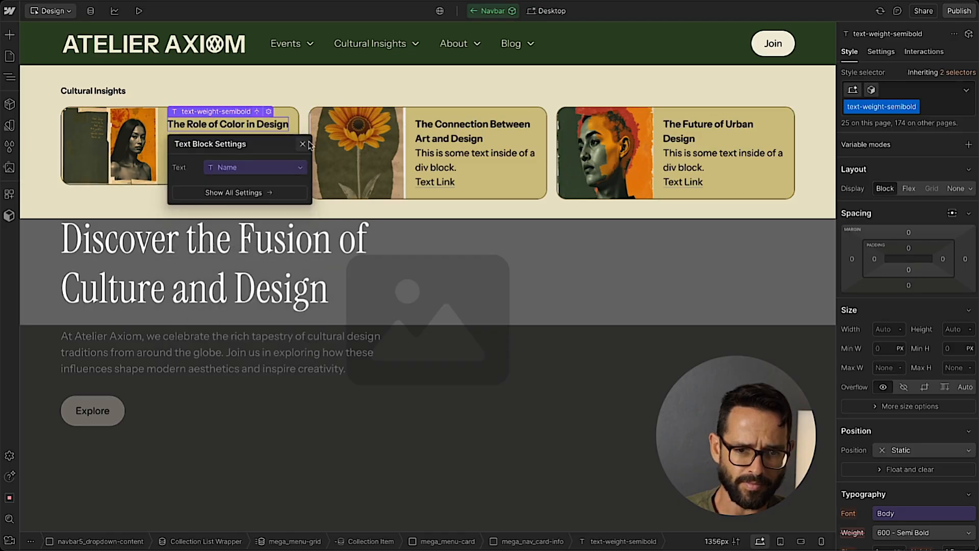
key("Escape")
Connect the Blog card's description text block to the Post Summary field.
left_click(222, 144)
left_click(223, 127)
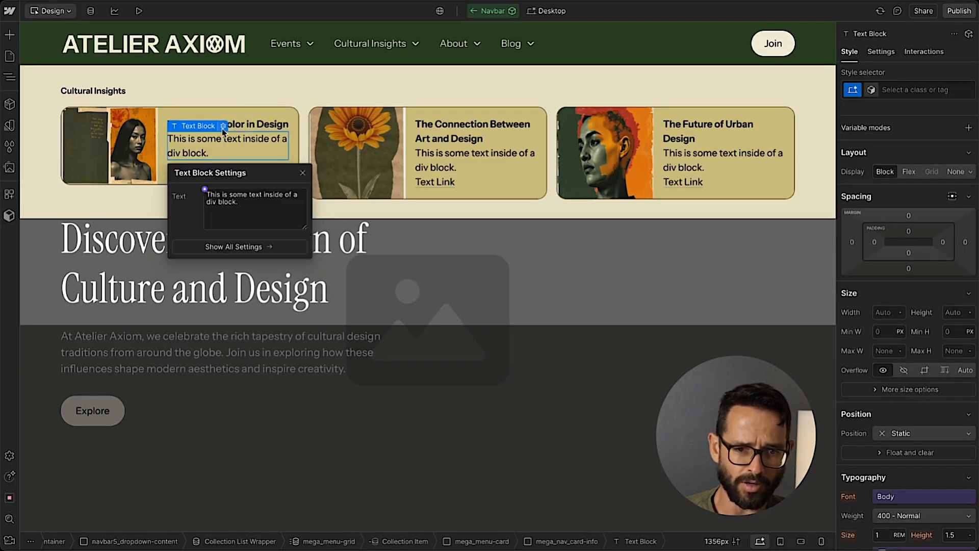
left_click(205, 190)
left_click(237, 289)
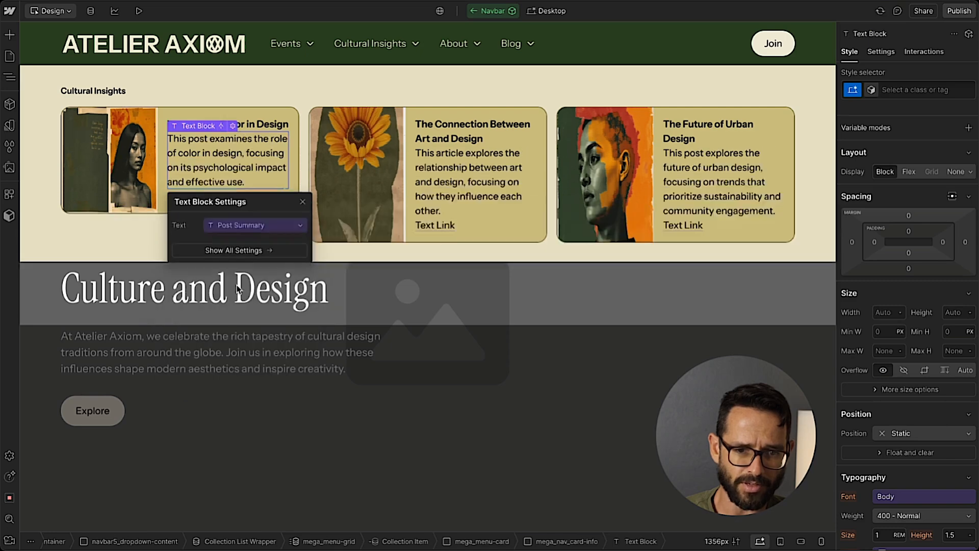
left_click(302, 201)
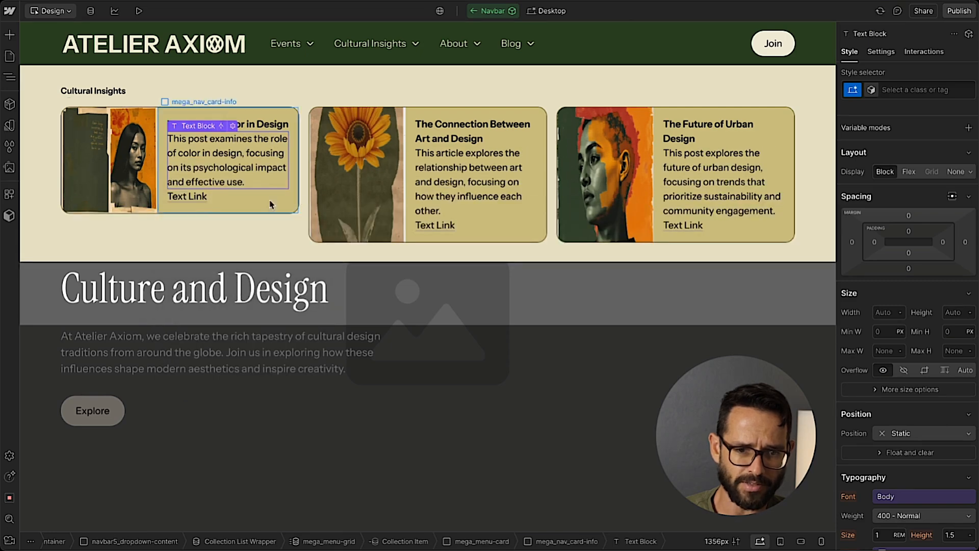
Change the Blog card's link text to "Read More".
left_click(189, 198)
double_click(190, 198)
type("Read More")
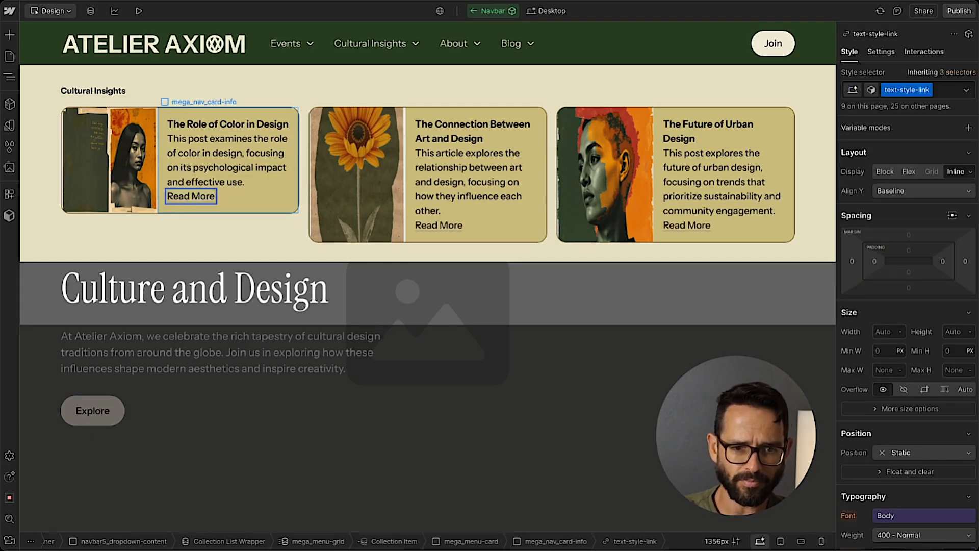
Lay out the Blog card's mega_nav_card-info block as a vertical flex with an 8 px gap.
left_click(258, 205)
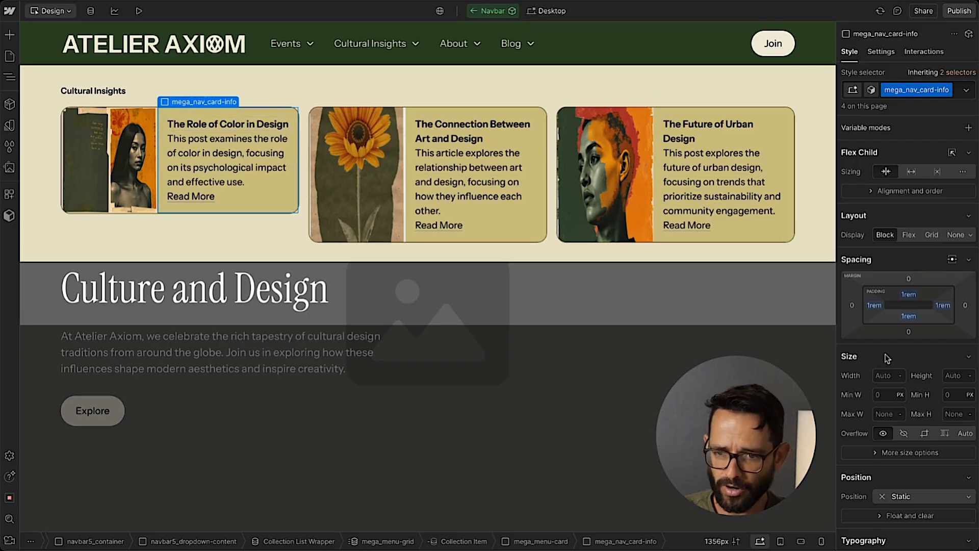
scroll(890, 334, "down", 3)
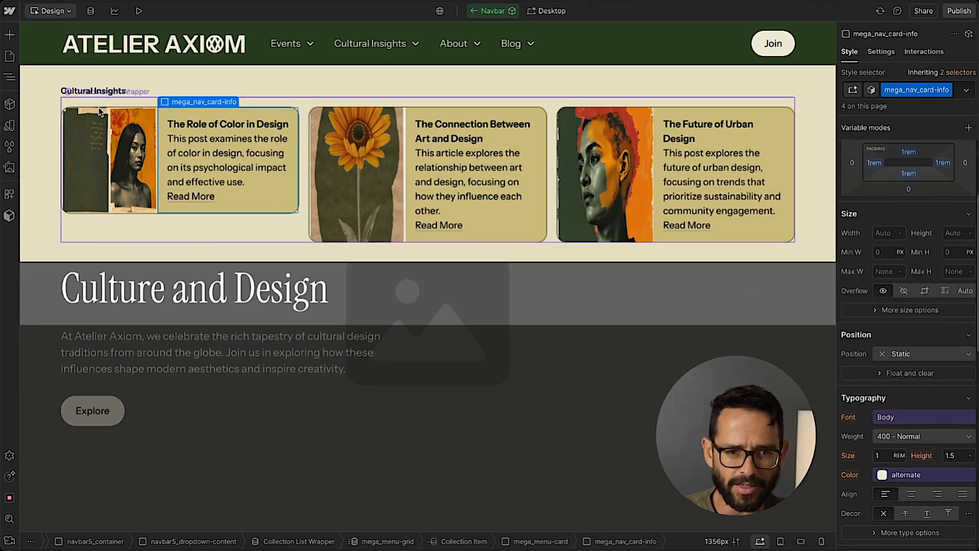
left_click(623, 538)
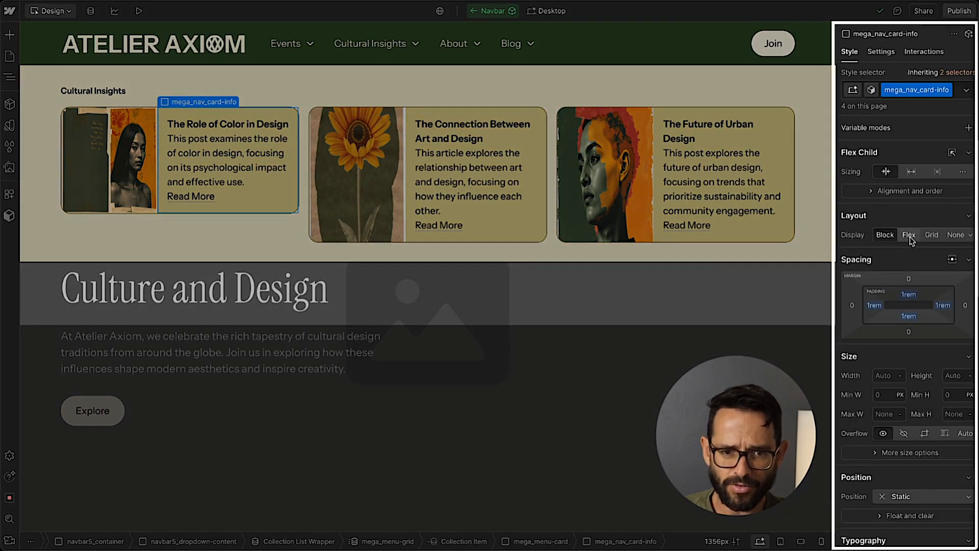
left_click(908, 235)
left_click(922, 254)
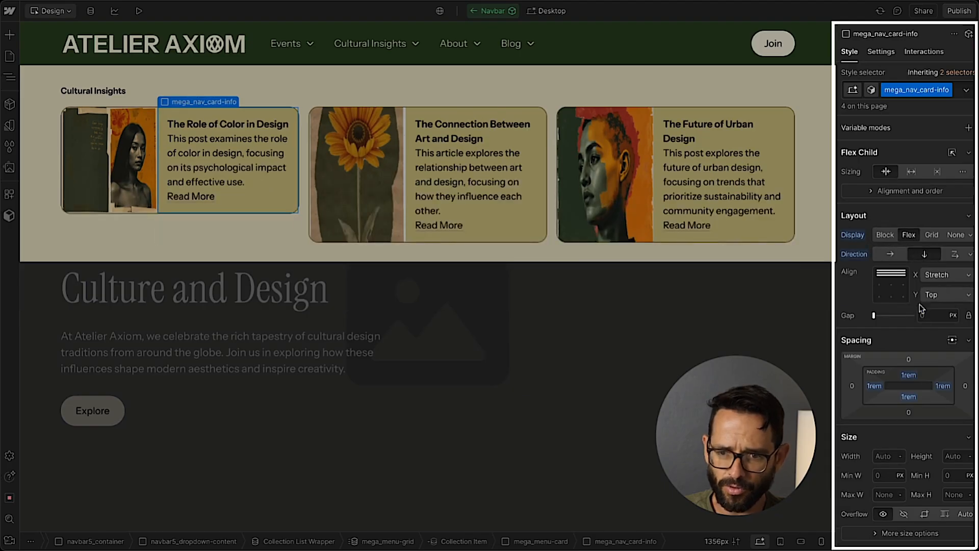
type("8")
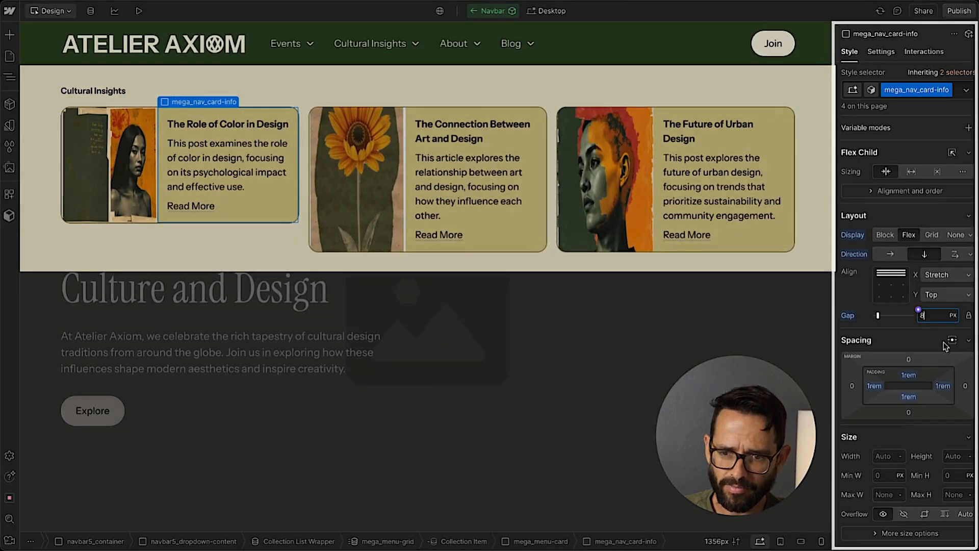
Give the Blog card's image a new class named mega_nav-image.
left_click(128, 155)
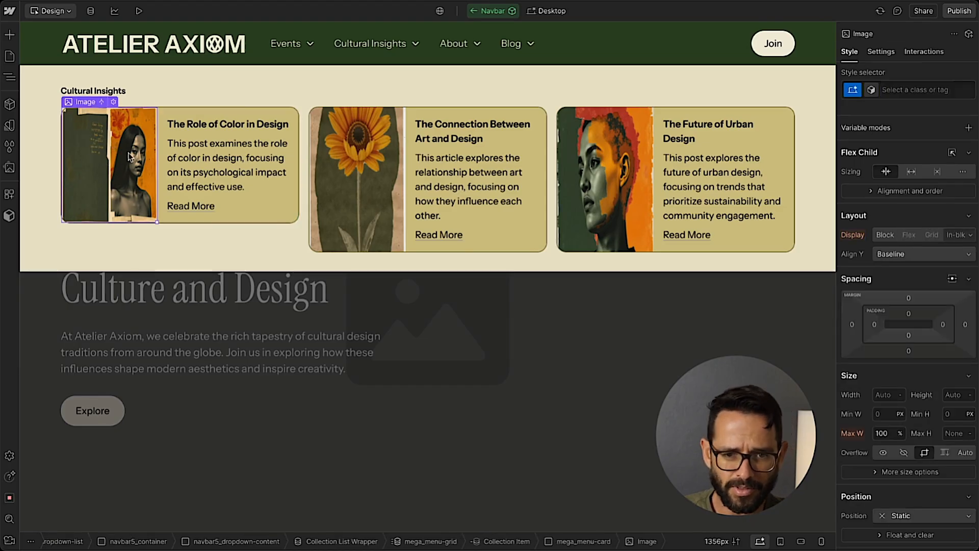
left_click(912, 90)
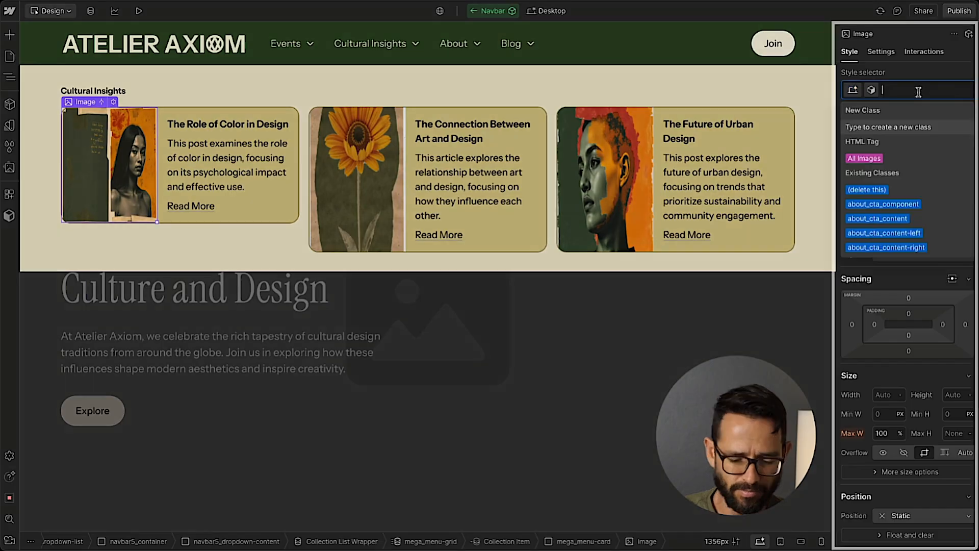
type("mega")
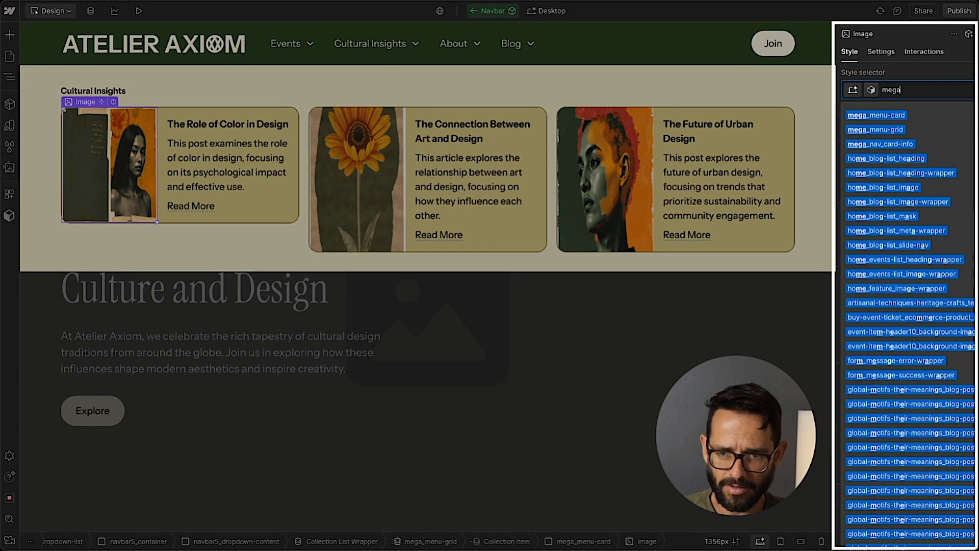
type("_nav-ma")
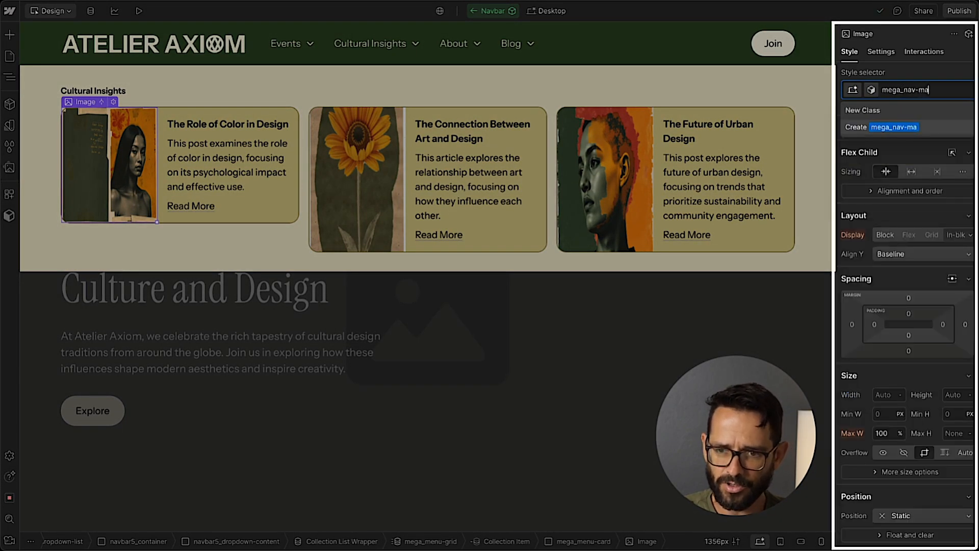
type("ge")
key("Return")
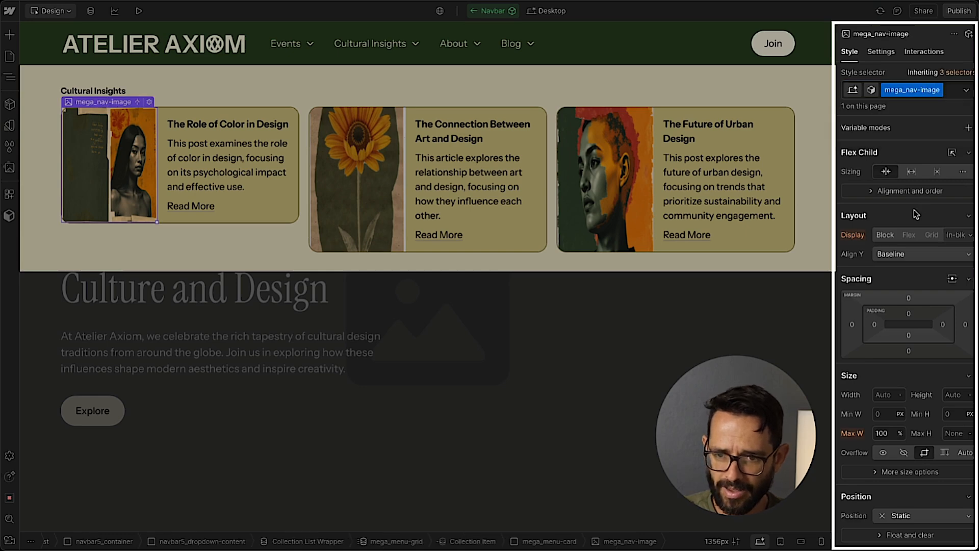
Set the fit of the mega_nav-image class to Cover.
scroll(882, 210, "down", 3)
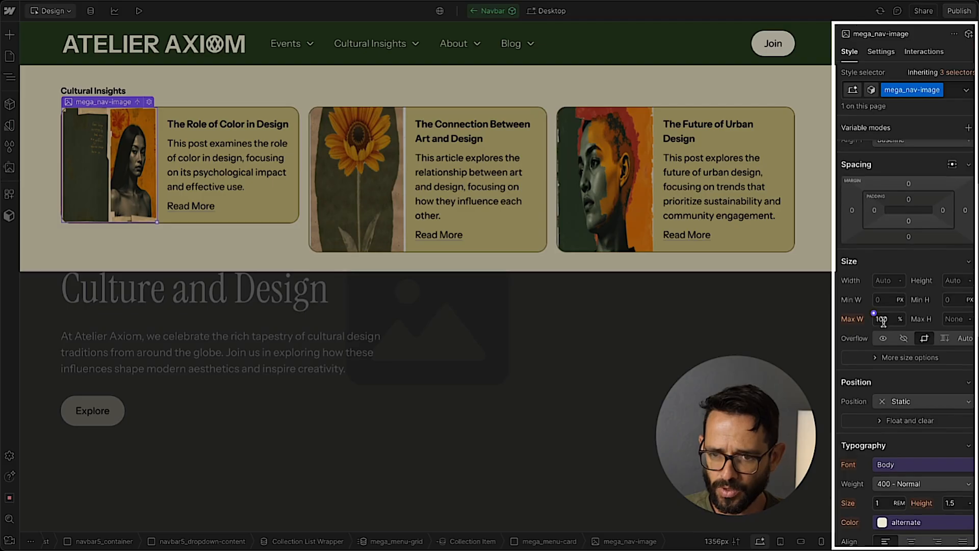
left_click(892, 359)
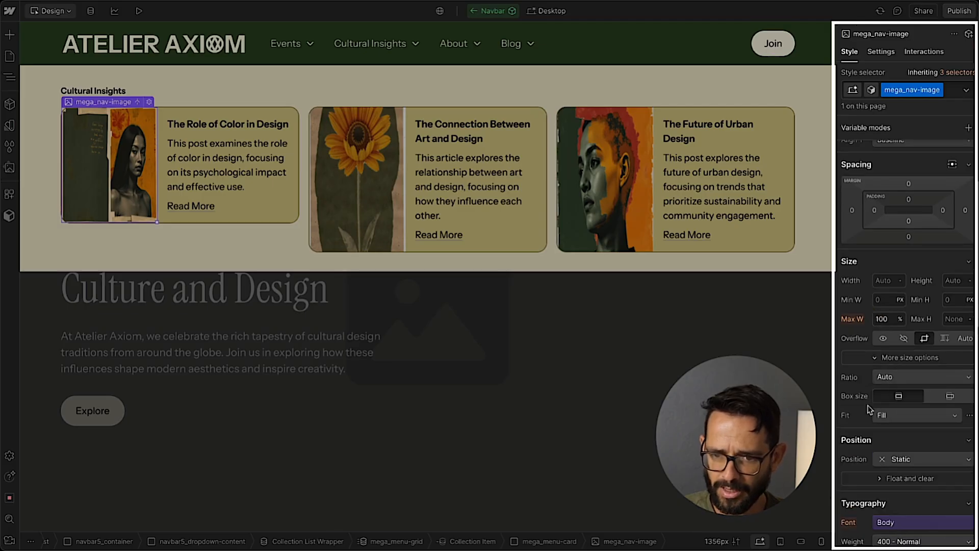
left_click(874, 415)
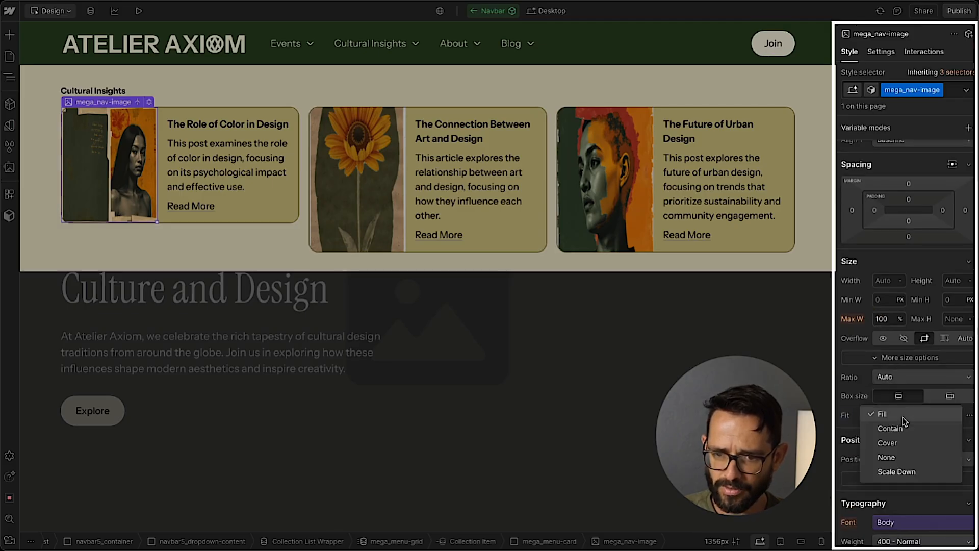
left_click(888, 442)
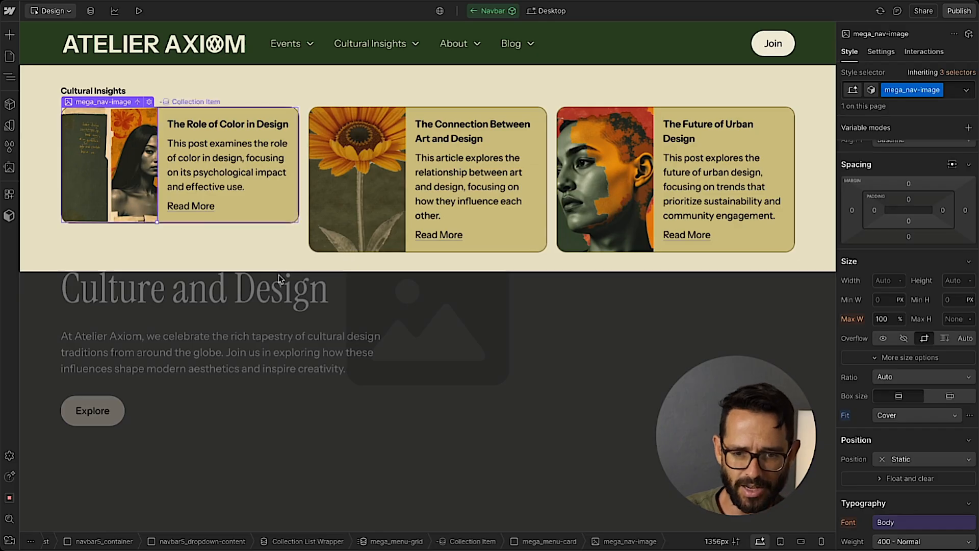
Set the height of the Blog dropdown's mega_menu-card with card-with-image to 100%.
left_click(555, 544)
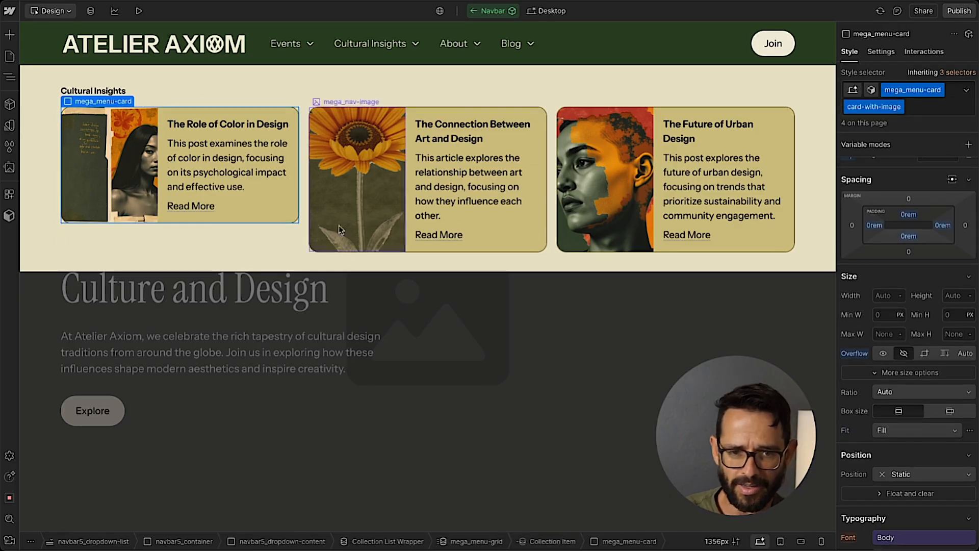
scroll(871, 267, "up", 3)
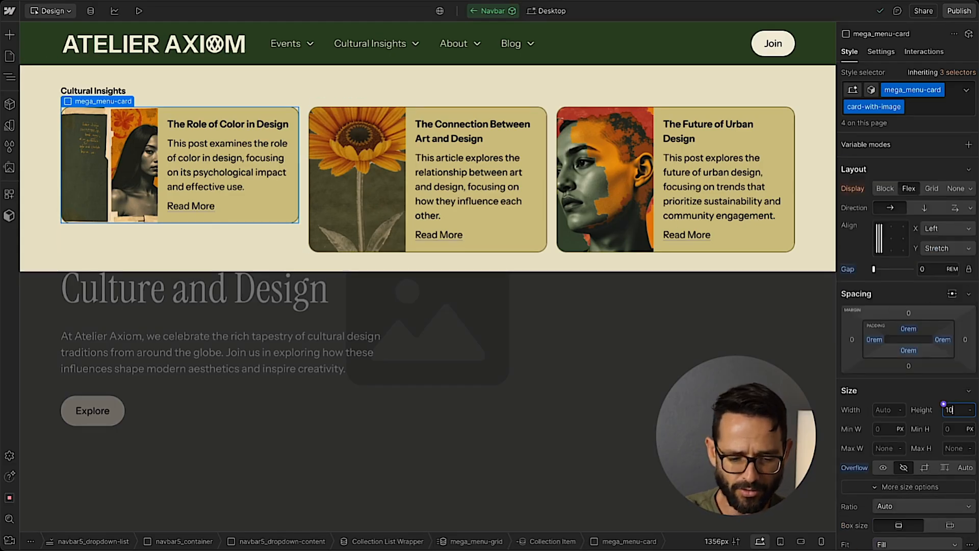
type("0")
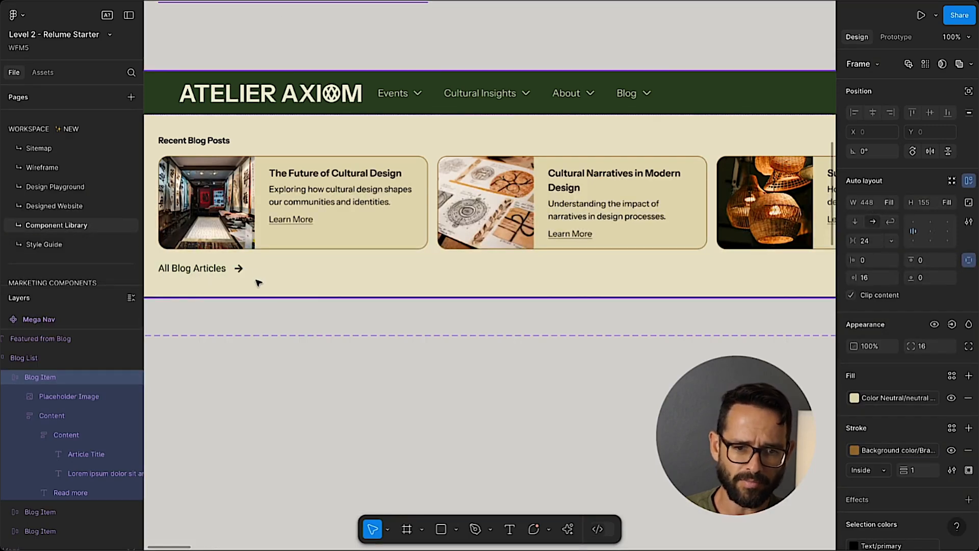
Check the All Blog Articles link in the Figma mega nav design and open the Style Guide page in Webflow.
left_click(208, 269)
scroll(236, 280, "down", 2)
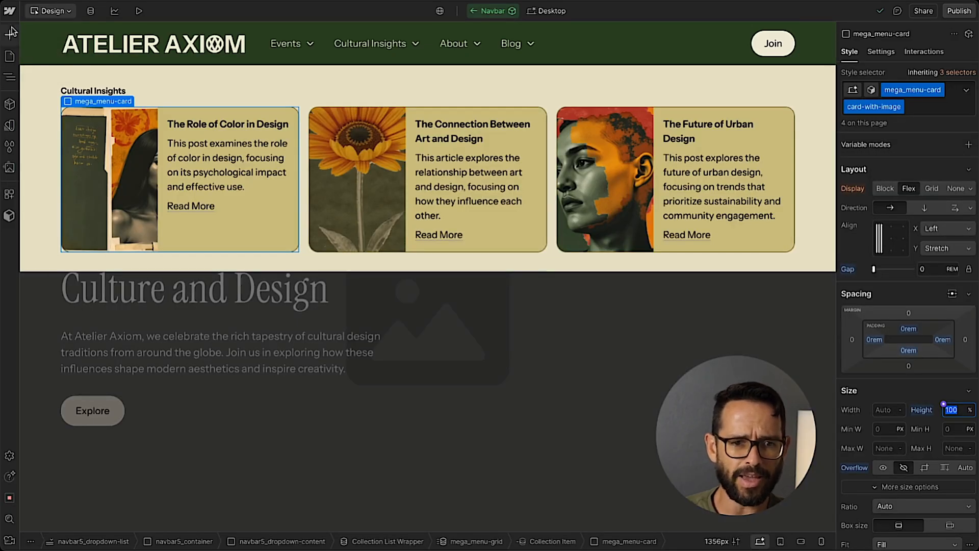
left_click(9, 57)
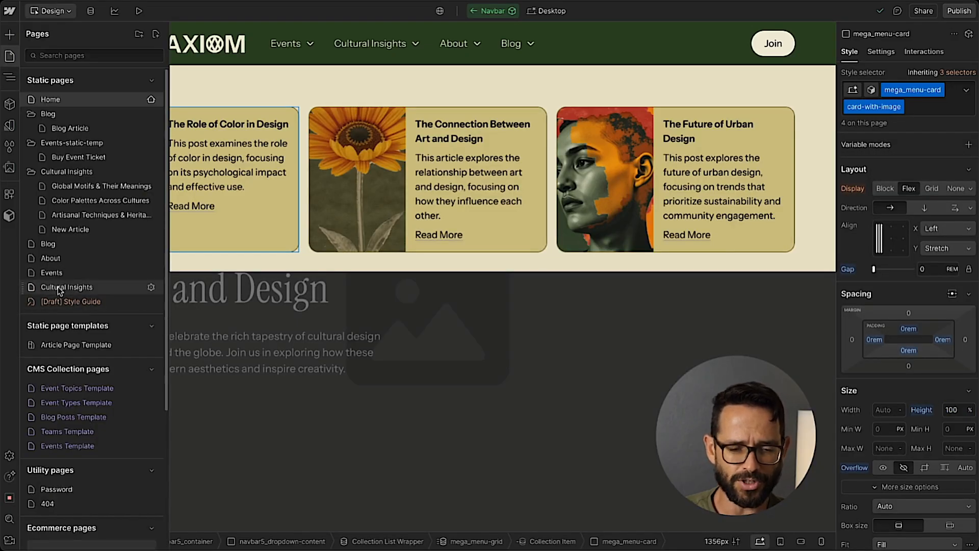
scroll(60, 291, "down", 1)
left_click(71, 301)
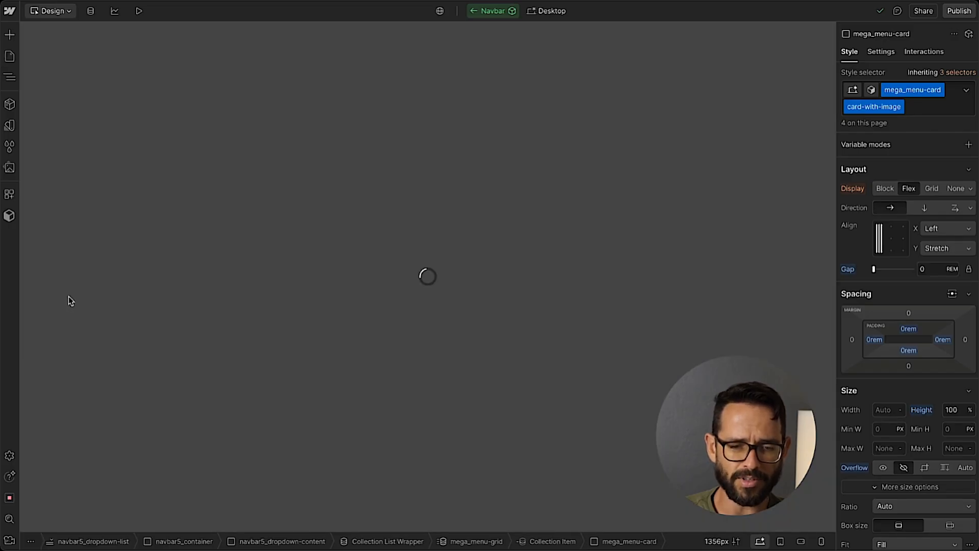
Copy the link button with icon (button, is-link, is-icon) from the style guide's Buttons With Icons section.
scroll(255, 147, "down", 20)
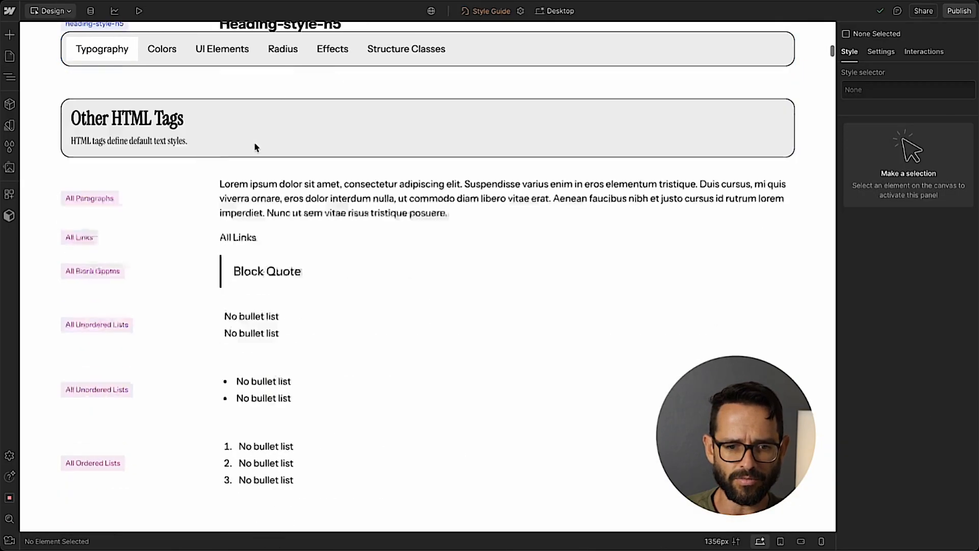
scroll(255, 147, "down", 20)
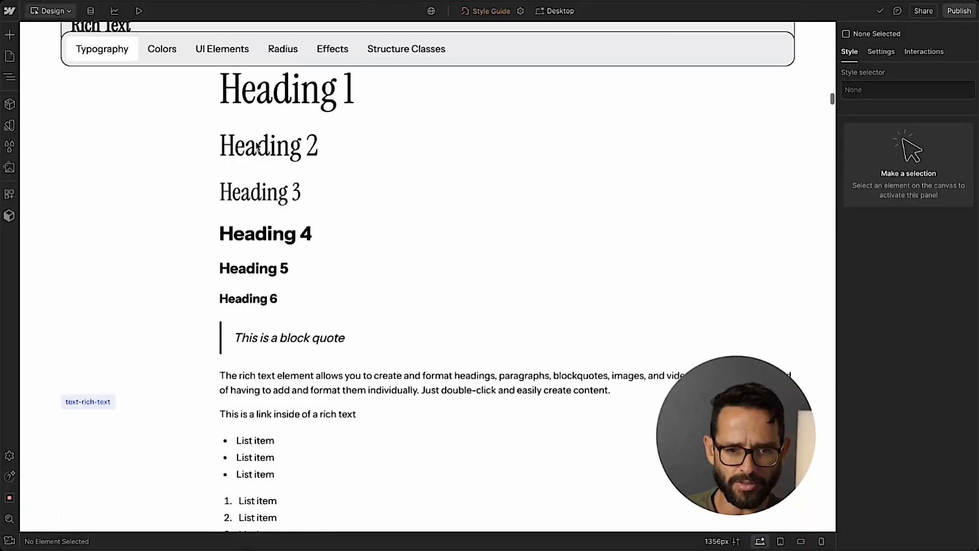
scroll(256, 147, "down", 20)
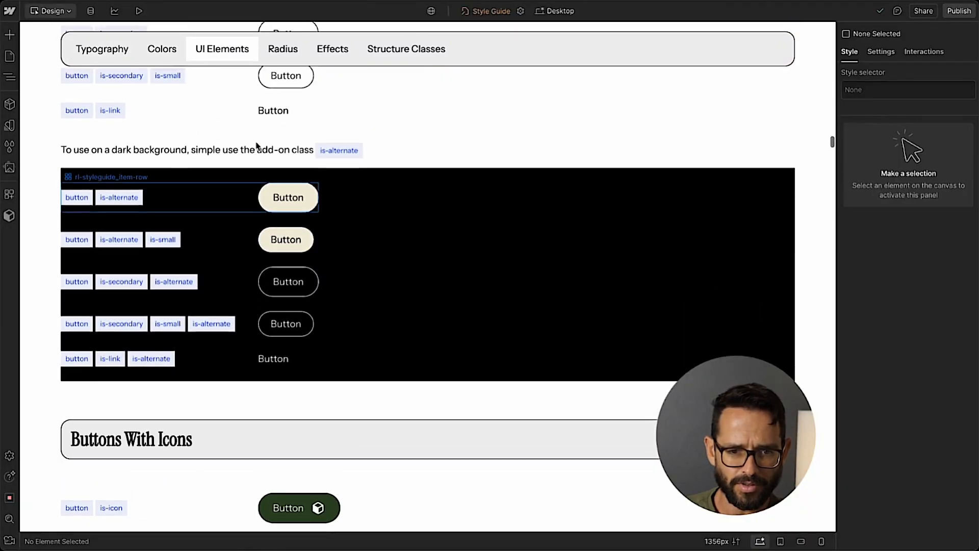
scroll(257, 147, "down", 3)
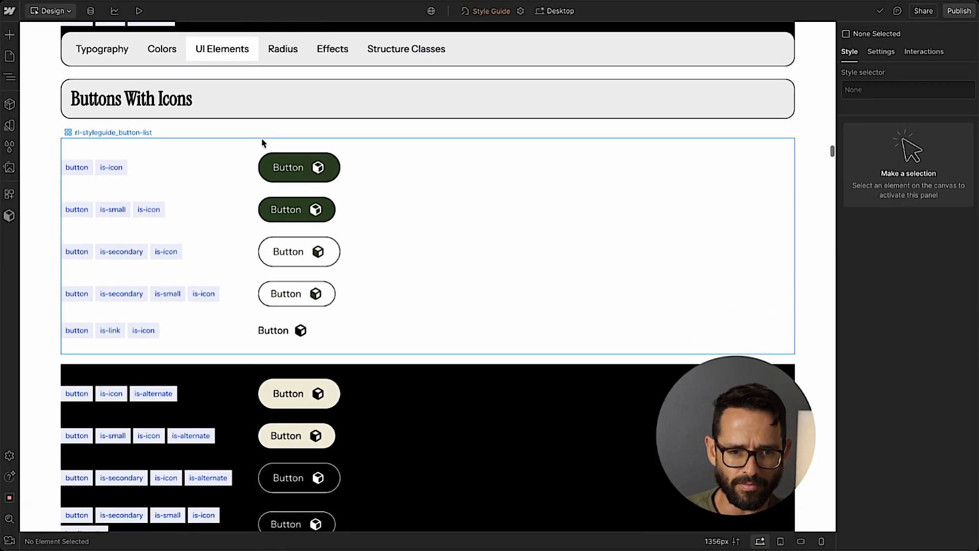
left_click(292, 339)
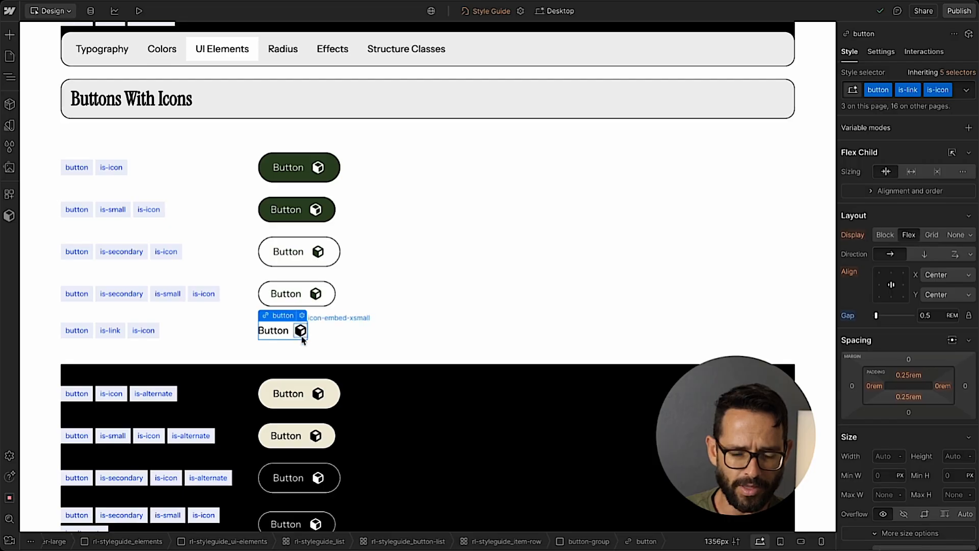
scroll(296, 316, "down", 3)
scroll(299, 295, "up", 3)
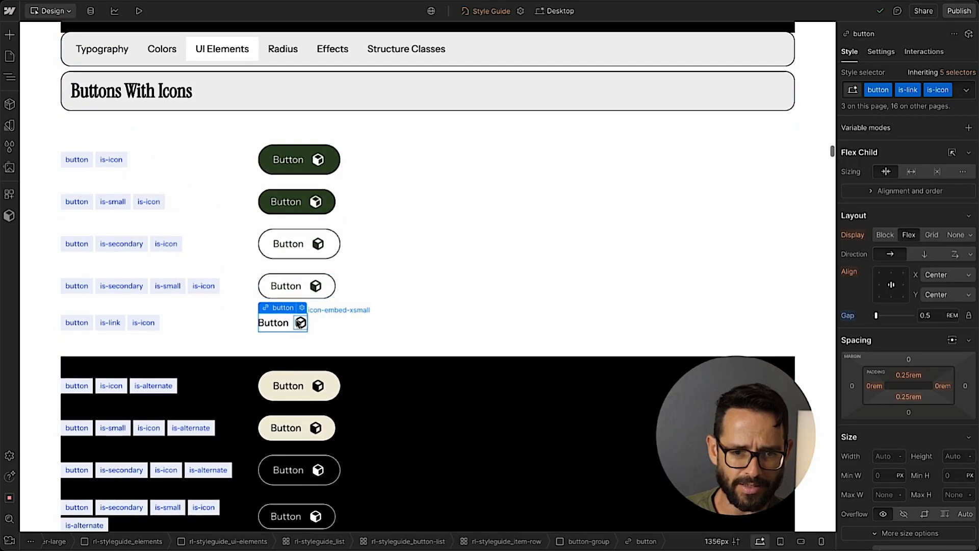
Return to the Home page, open the Navbar component for editing and paste the button after the dropdown's Cultural Insights label.
left_click(9, 56)
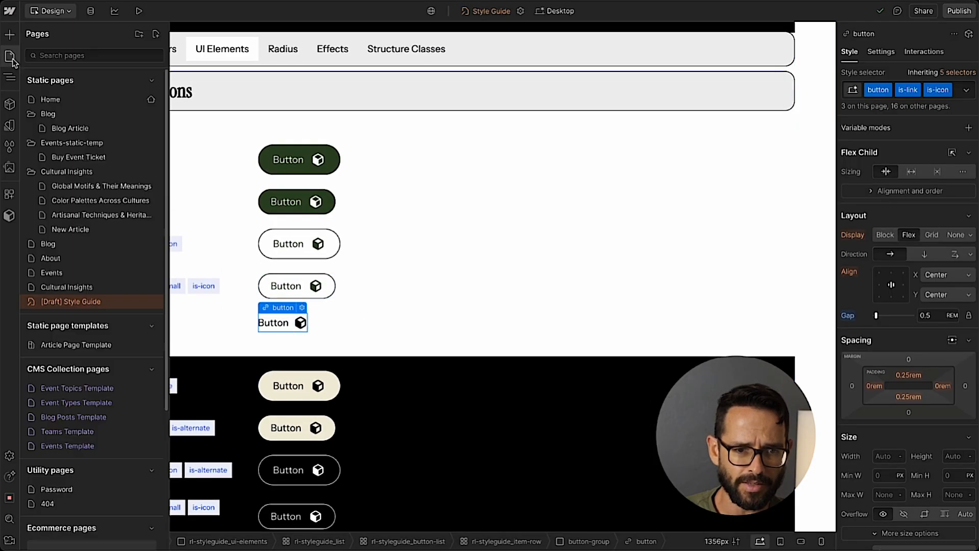
left_click(56, 104)
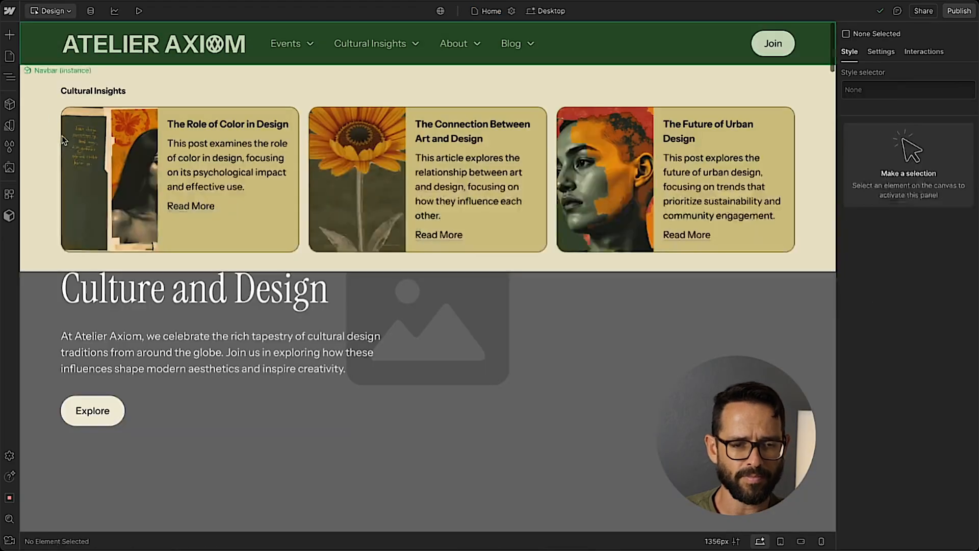
left_click(129, 97)
double_click(72, 96)
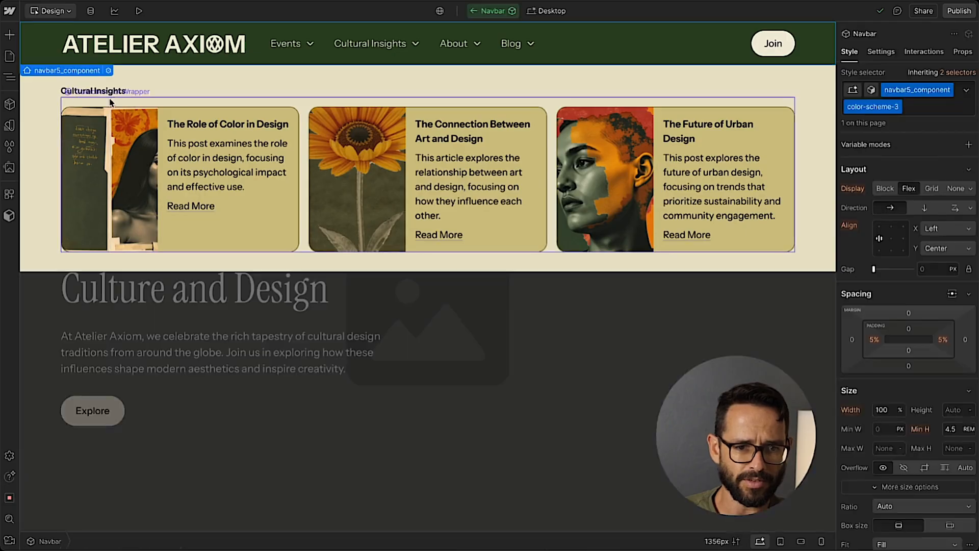
left_click(156, 96)
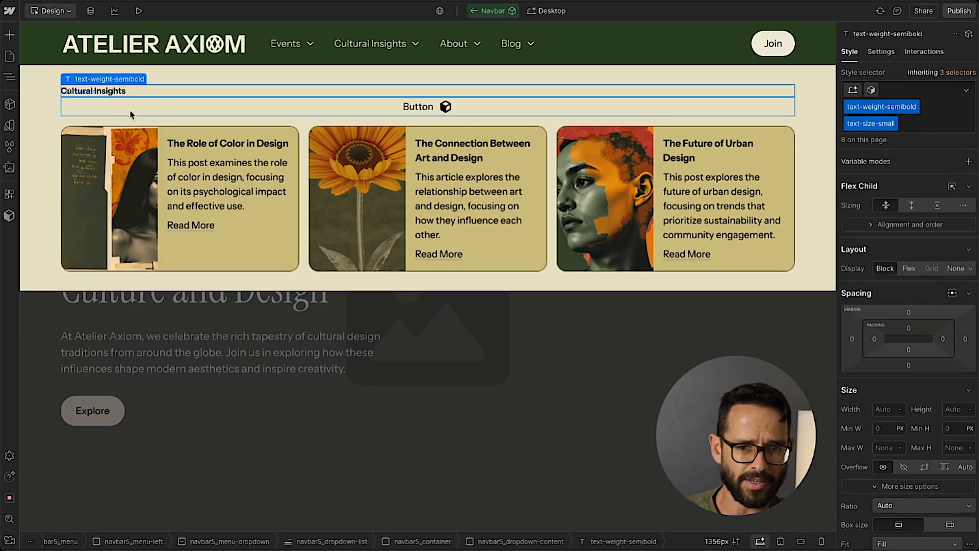
Move the pasted button below the Collection List Wrapper within the dropdown content.
left_click(10, 83)
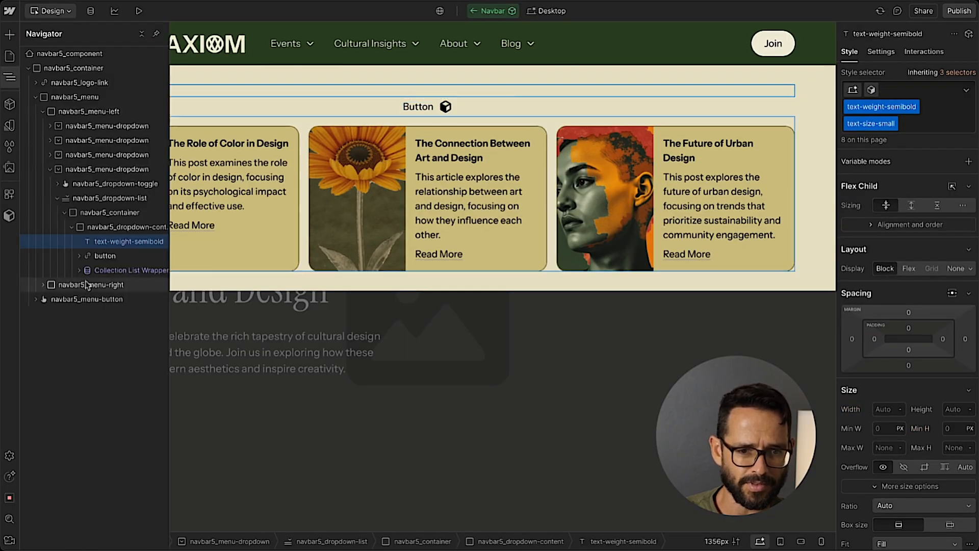
left_click_drag(99, 269, 72, 270)
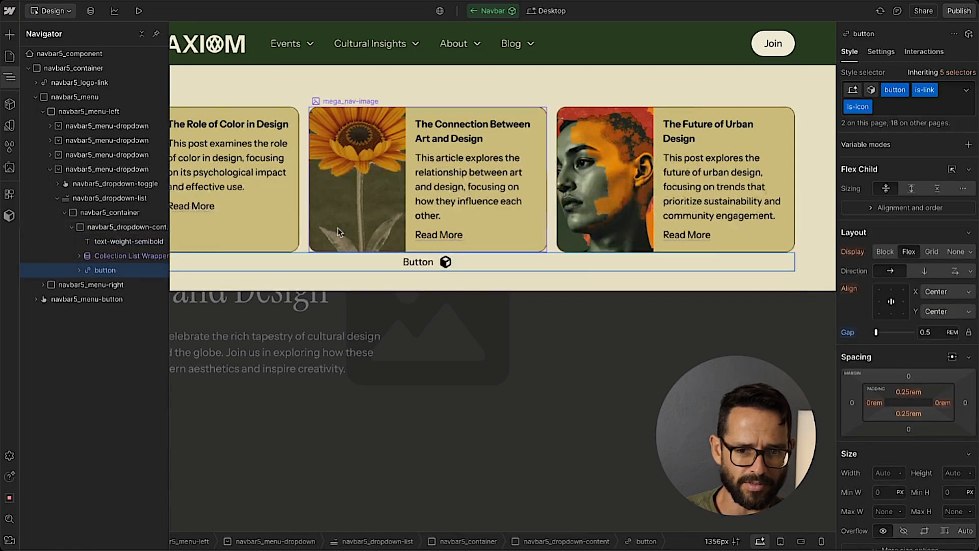
left_click(135, 265)
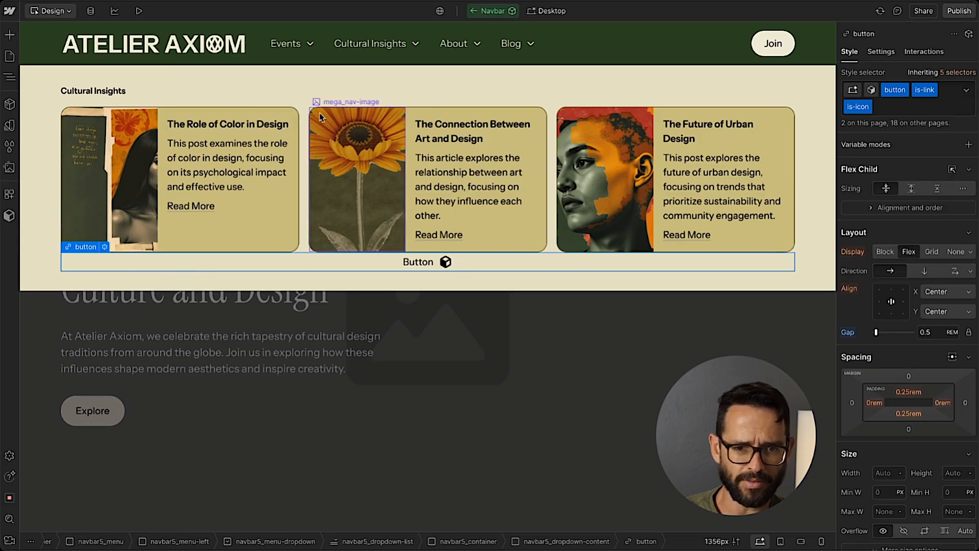
Set the bottom margin of the mega_menu-grid collection list to 1rem.
left_click(303, 115)
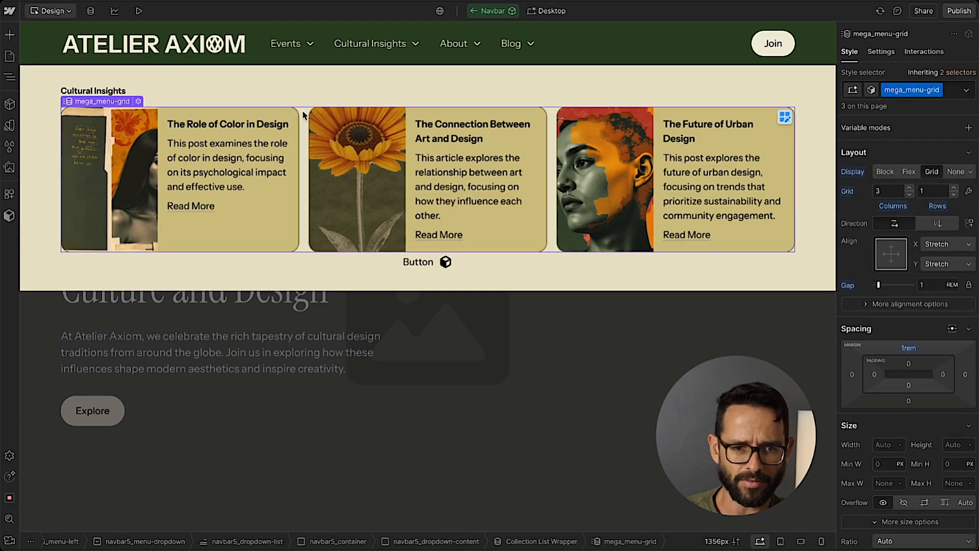
left_click(914, 403)
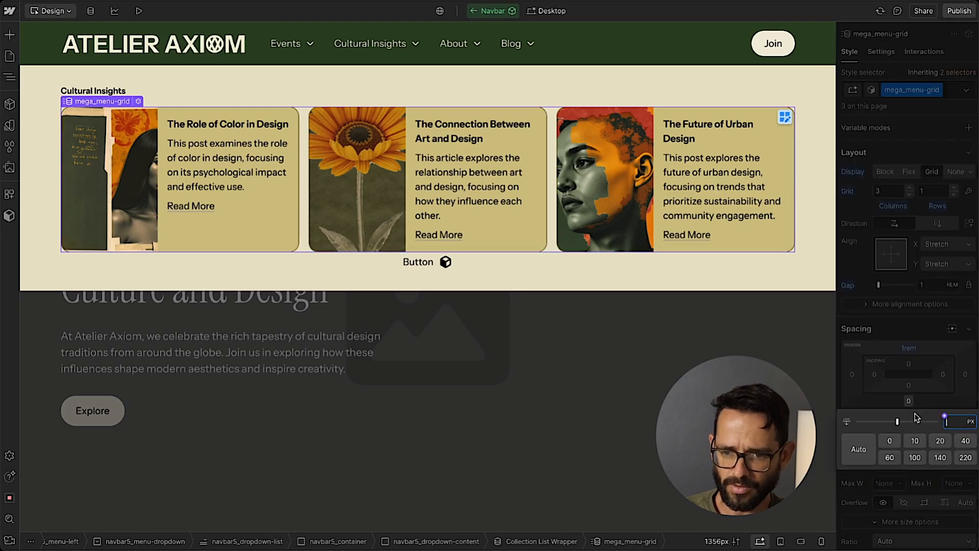
type("1rem")
key("Return")
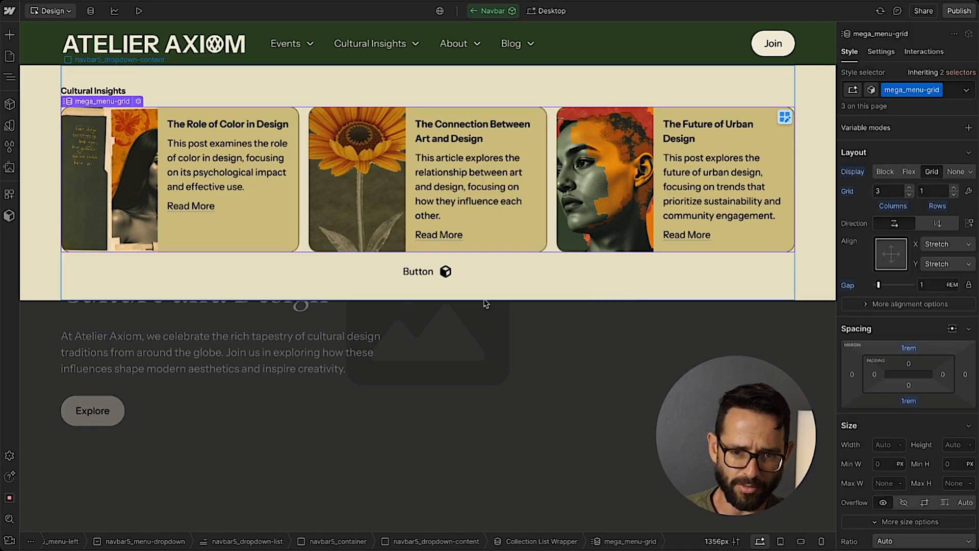
Copy the All Blog Articles link text from the Figma design and paste it over the Webflow button's label.
left_click(417, 274)
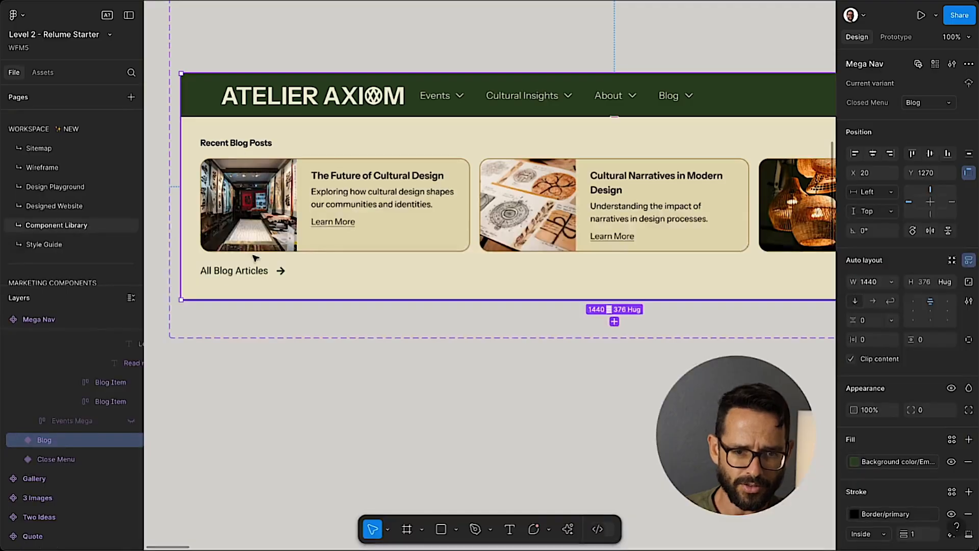
double_click(220, 270)
double_click(219, 271)
key("ctrl+c")
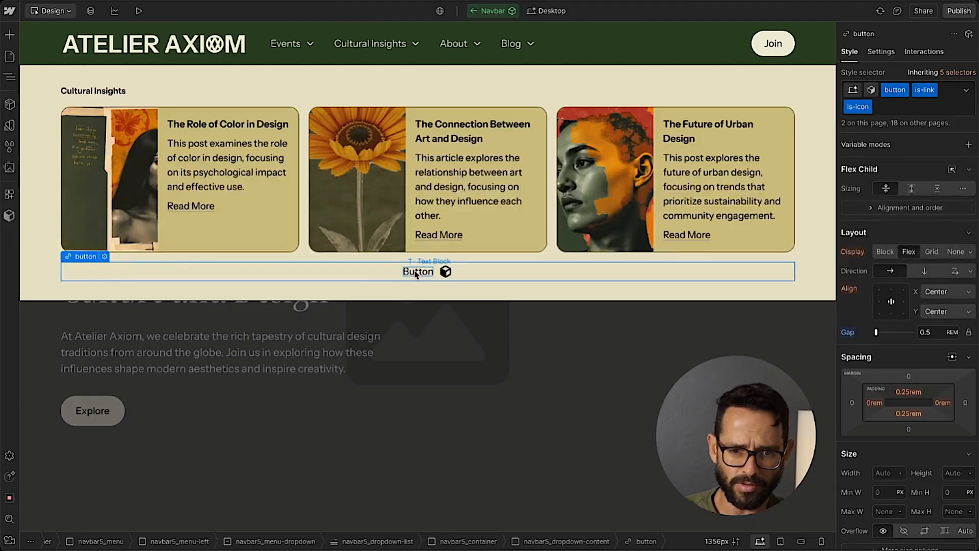
double_click(362, 278)
key("ctrl+v")
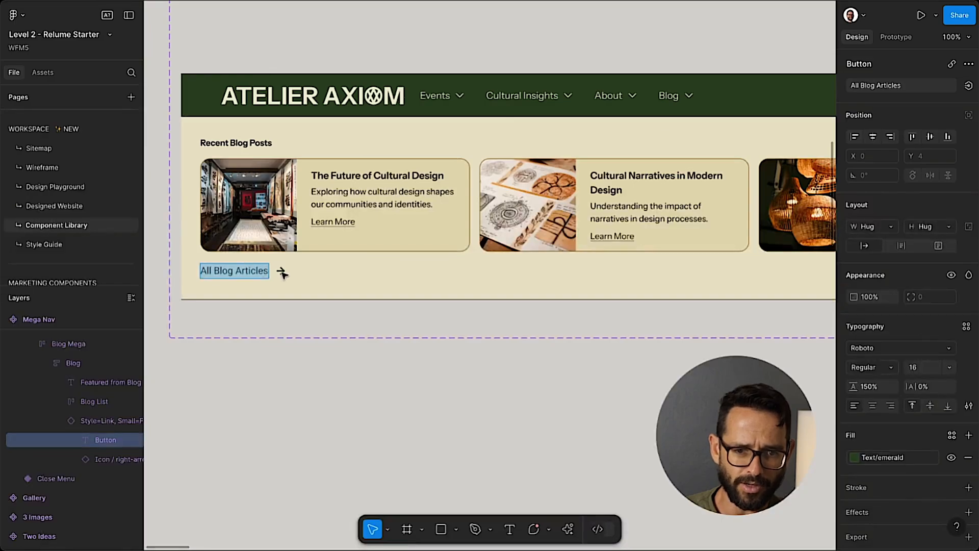
Copy the arrow icon beside All Blog Articles in Figma as SVG and replace the Webflow button's icon embed code with it.
key("Escape")
double_click(281, 274)
right_click(282, 274)
mouse_move(334, 283)
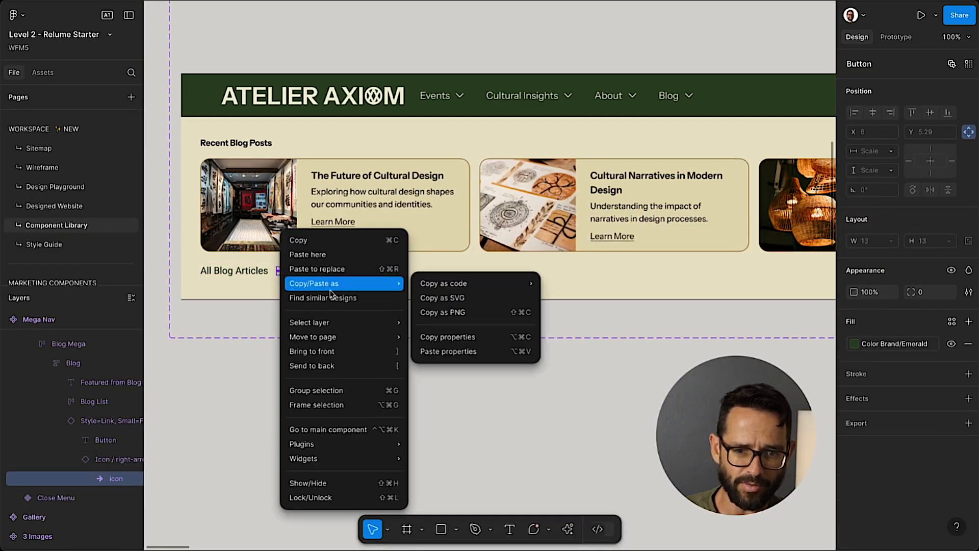
left_click(456, 297)
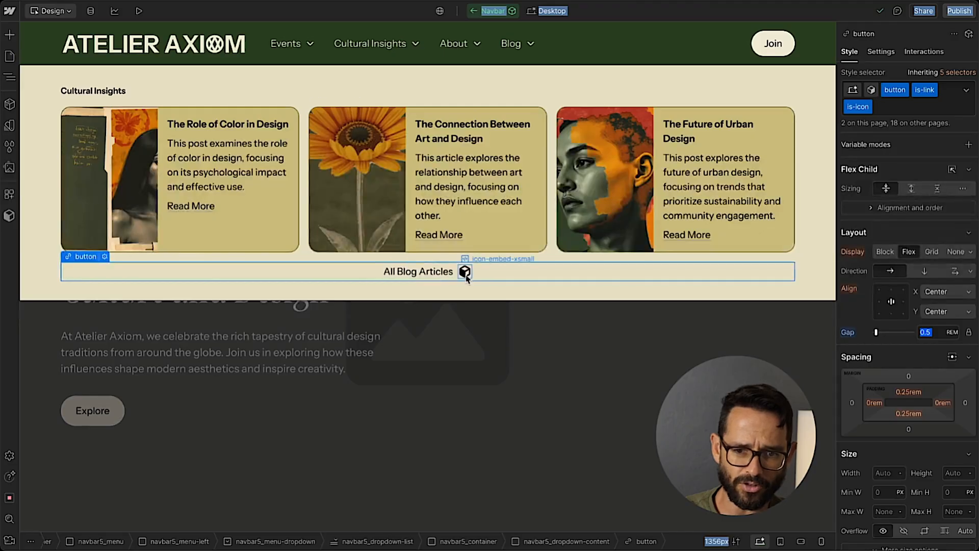
left_click(466, 271)
double_click(466, 272)
key("ctrl+a")
key("ctrl+v")
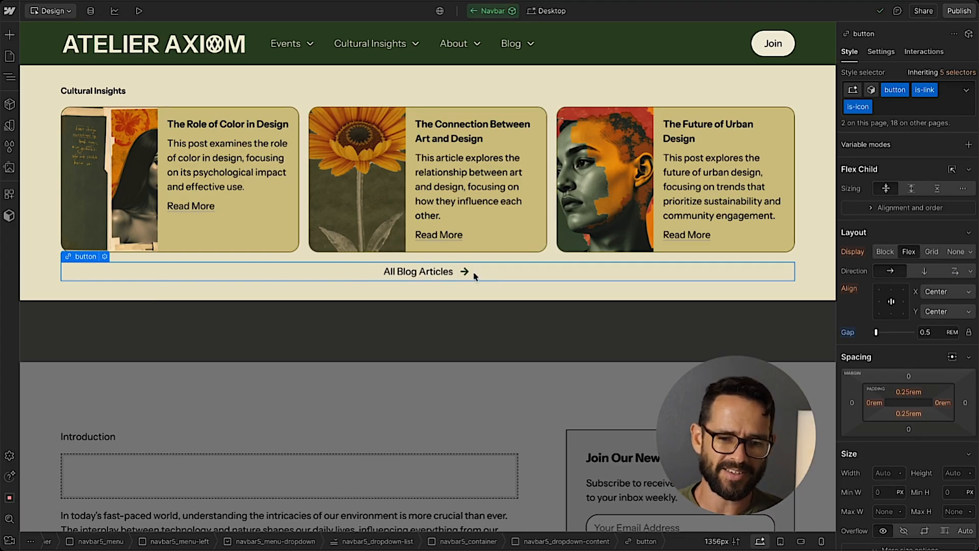
Open the Style Guide page and examine which wrapper and class hold the link button with icon.
left_click(9, 56)
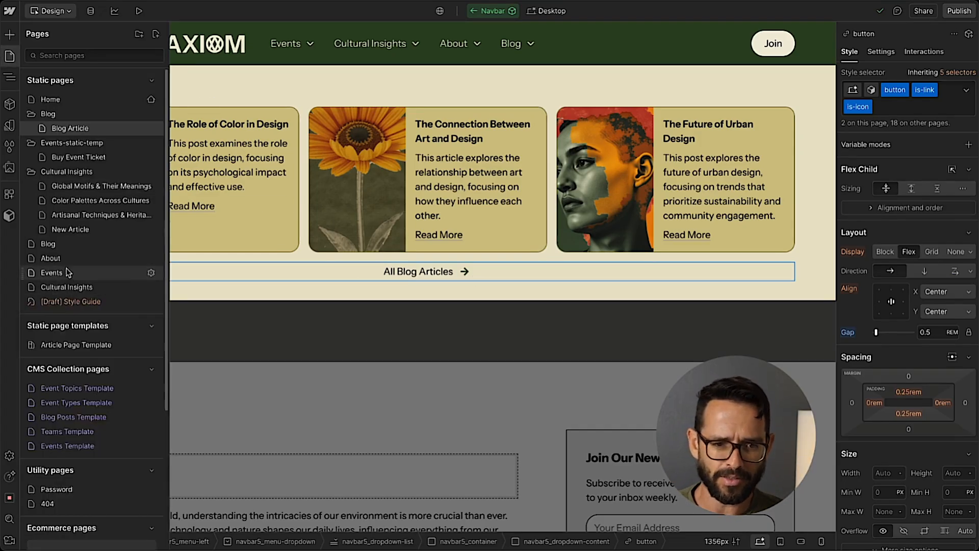
left_click(64, 303)
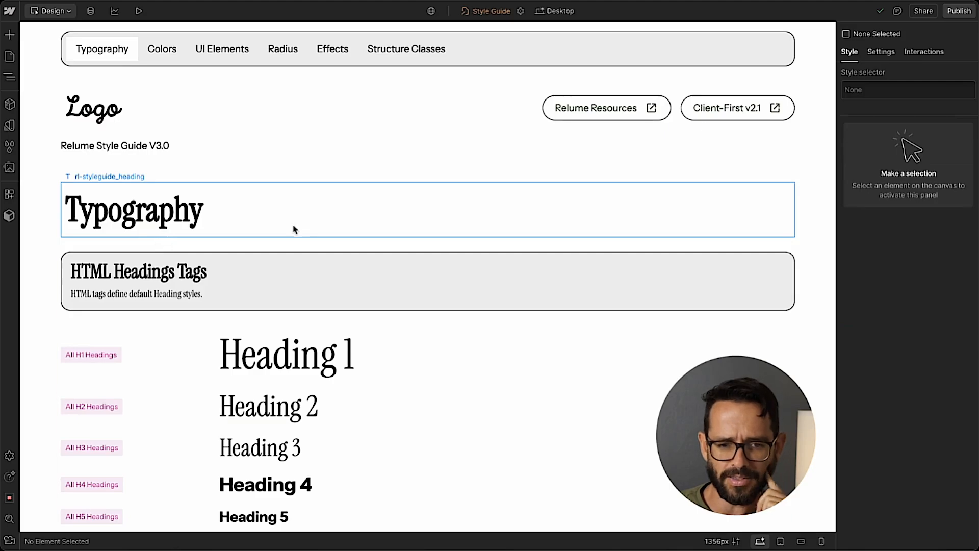
scroll(293, 230, "down", 10)
scroll(294, 230, "down", 15)
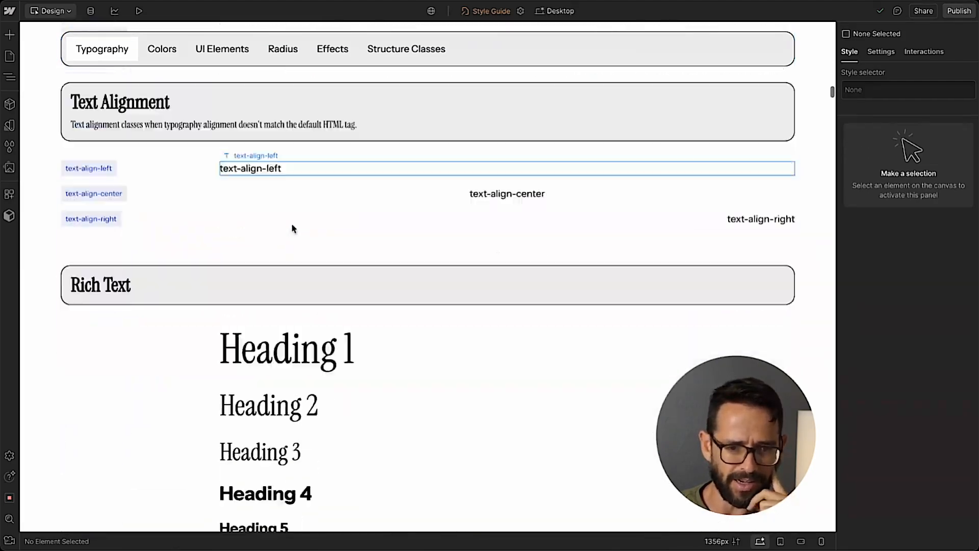
scroll(292, 226, "down", 15)
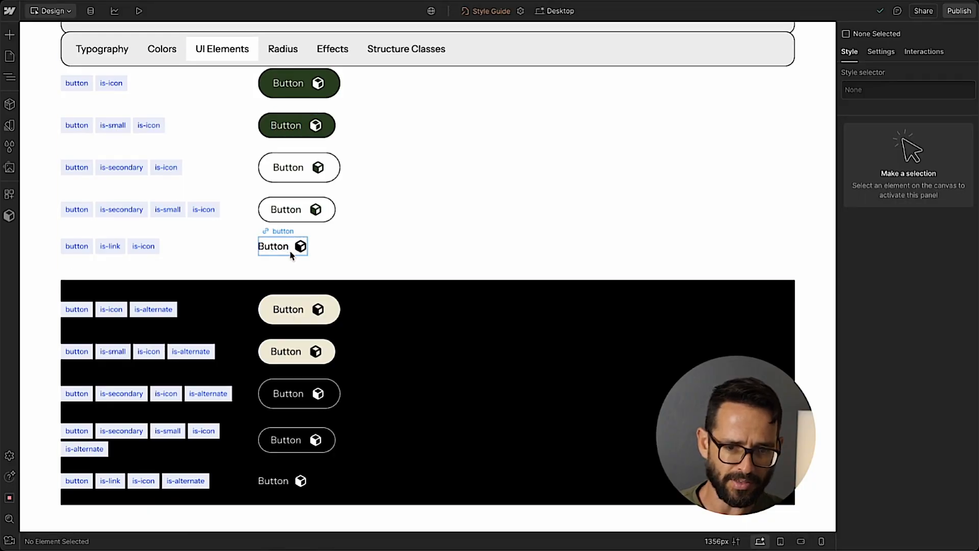
left_click(280, 238)
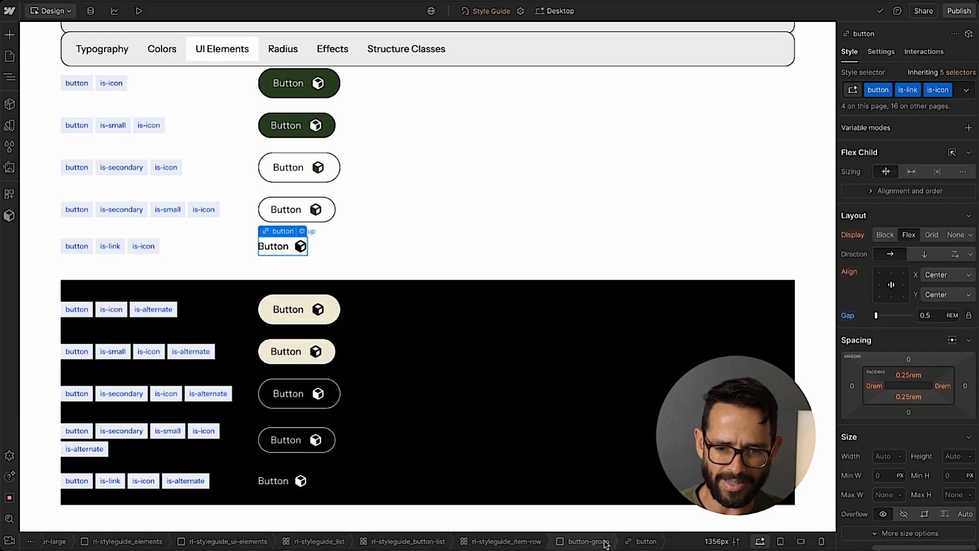
left_click(586, 542)
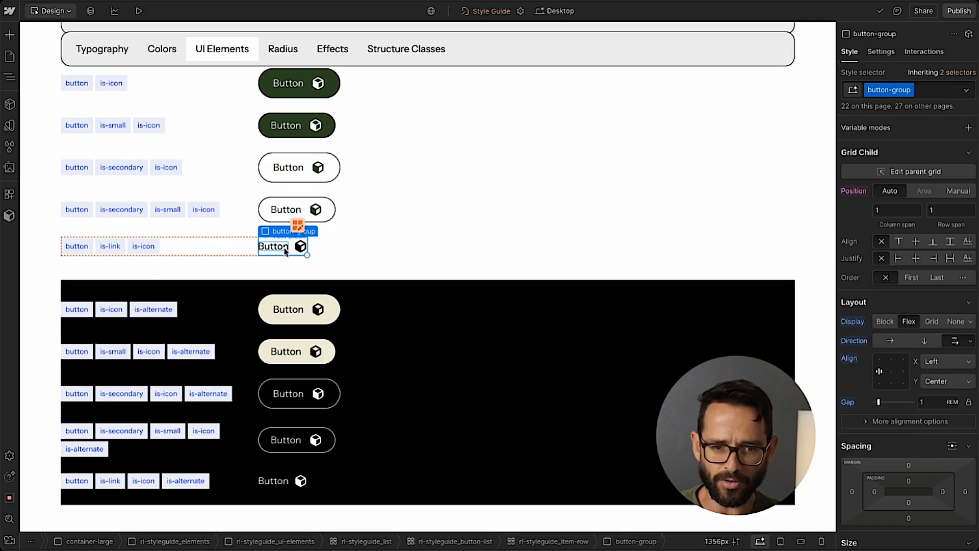
left_click(292, 249)
key("ctrl+d")
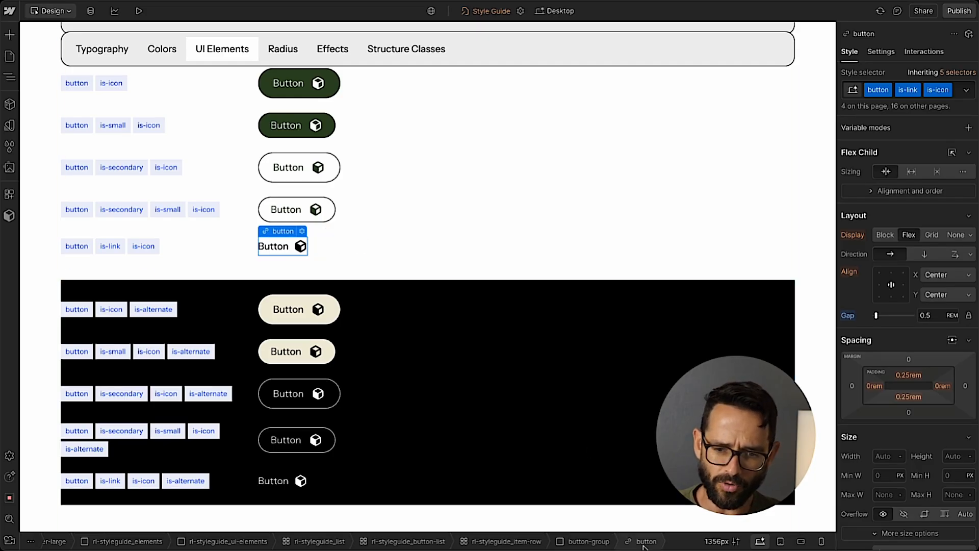
left_click(586, 541)
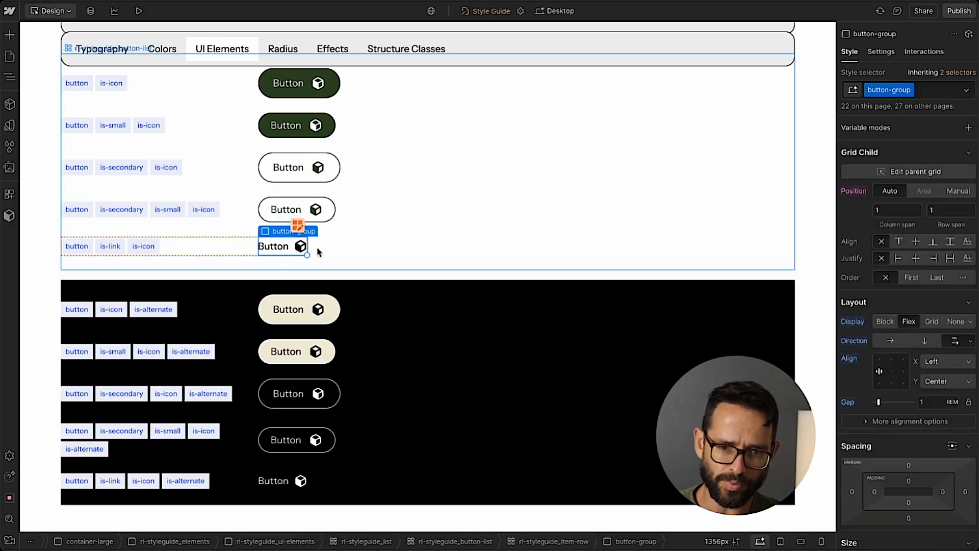
Return to the Home page, open the Navbar component for editing and wrap the All Blog Articles button in a Div Block.
left_click(9, 56)
left_click(64, 102)
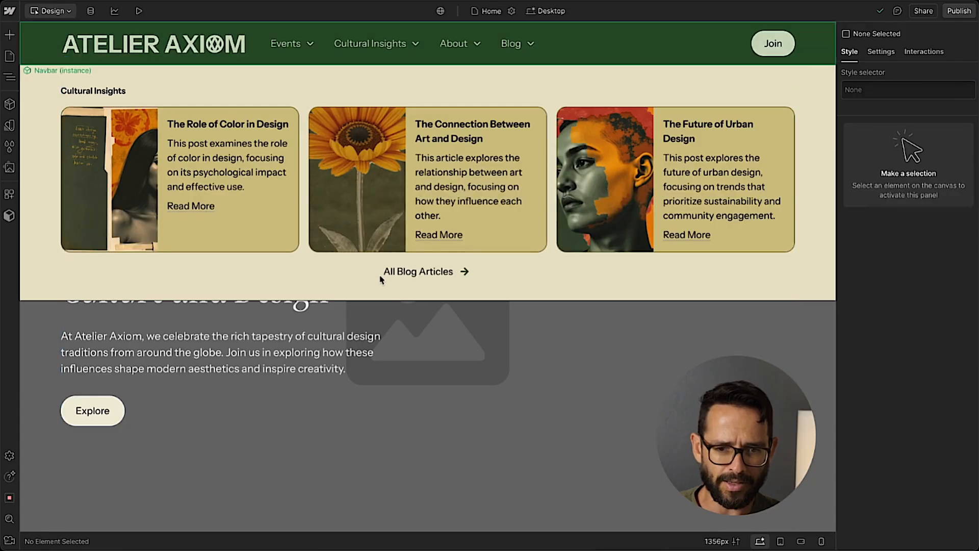
left_click(382, 273)
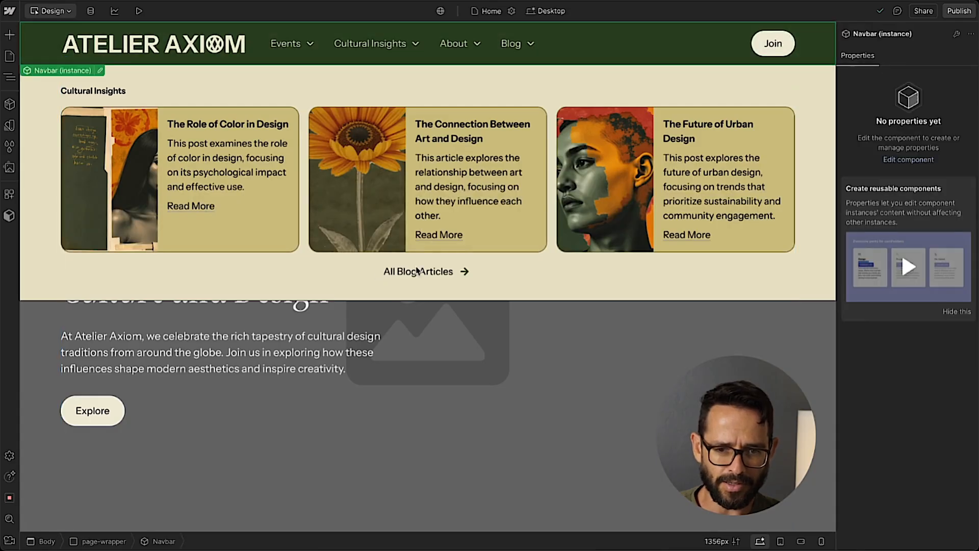
double_click(386, 270)
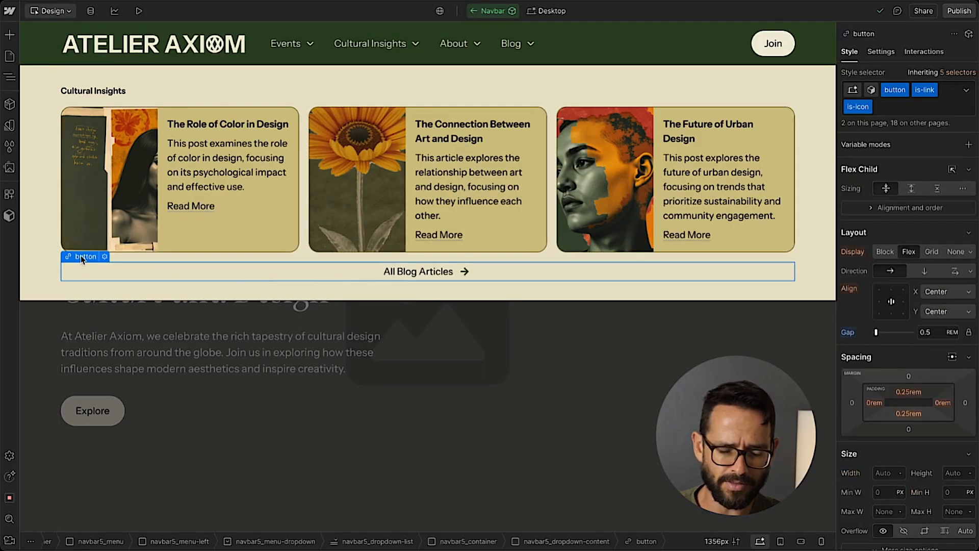
right_click(81, 257)
mouse_move(105, 279)
left_click(216, 284)
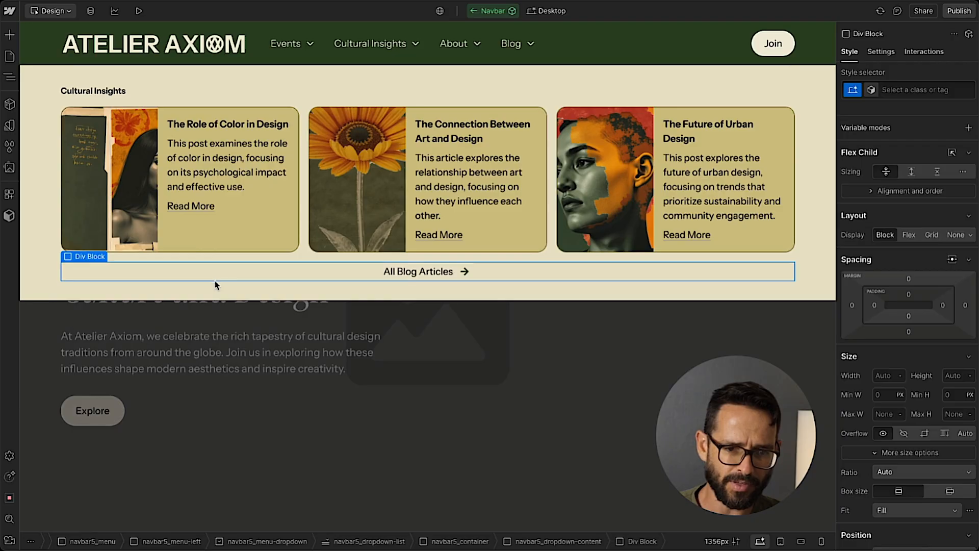
Apply the existing button-group class to the Div Block around the All Blog Articles button.
left_click(946, 80)
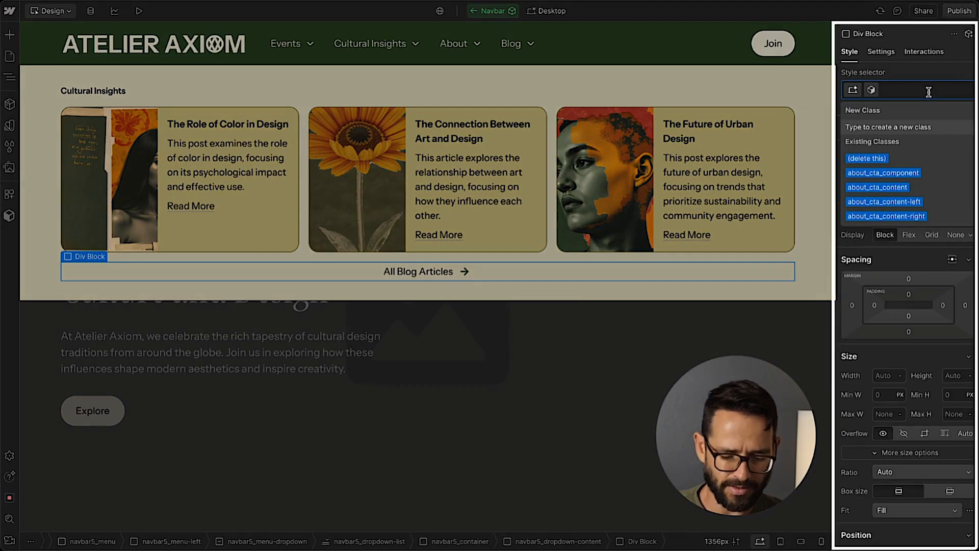
type("button-gr")
key("Down")
key("Return")
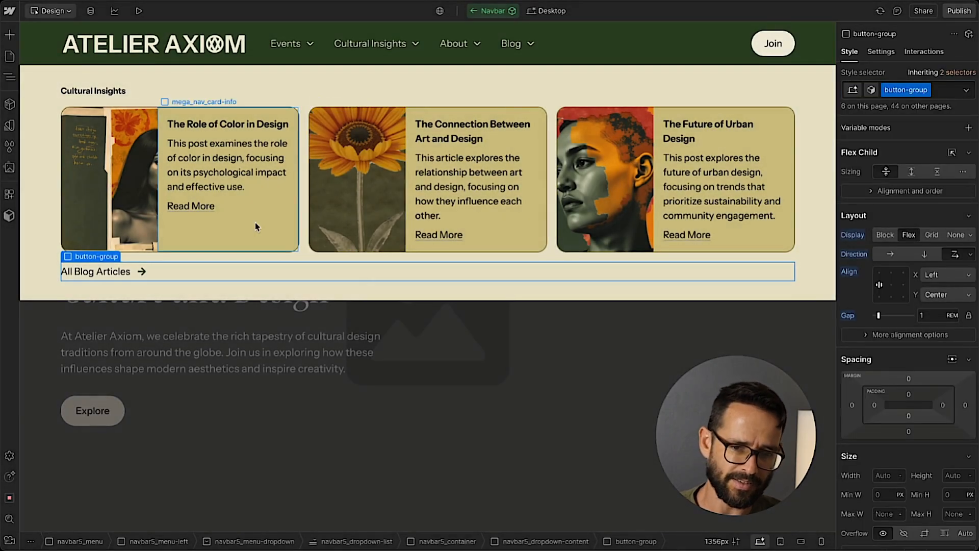
left_click(58, 284)
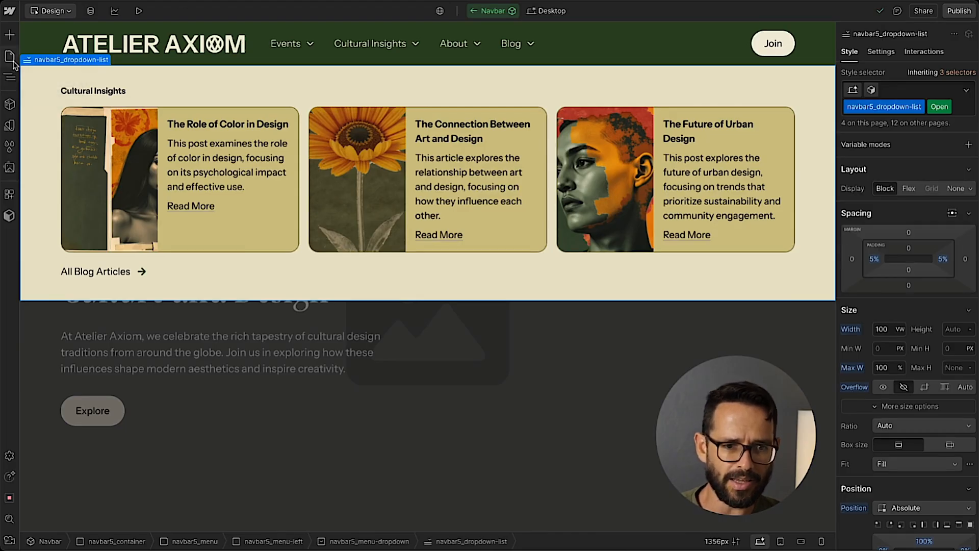
Select the Blog dropdown's navbar5_dropdown-content block in the Navigator and collapse its children.
left_click(10, 76)
left_click(74, 226)
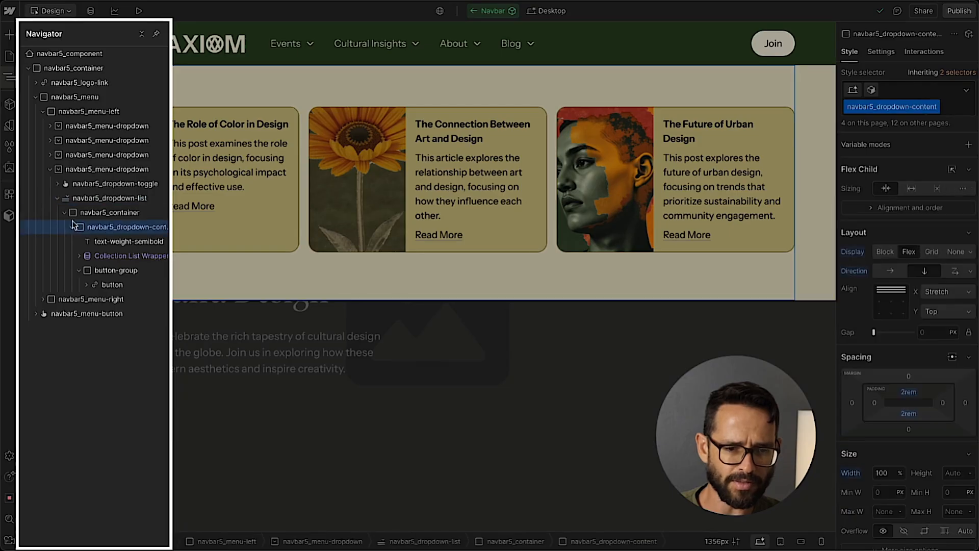
left_click(75, 217)
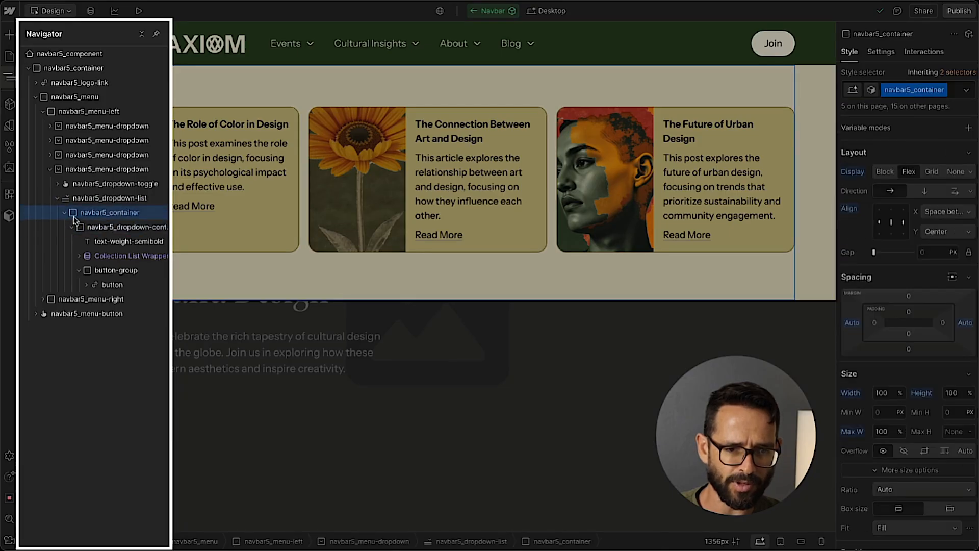
left_click(73, 229)
left_click(71, 228)
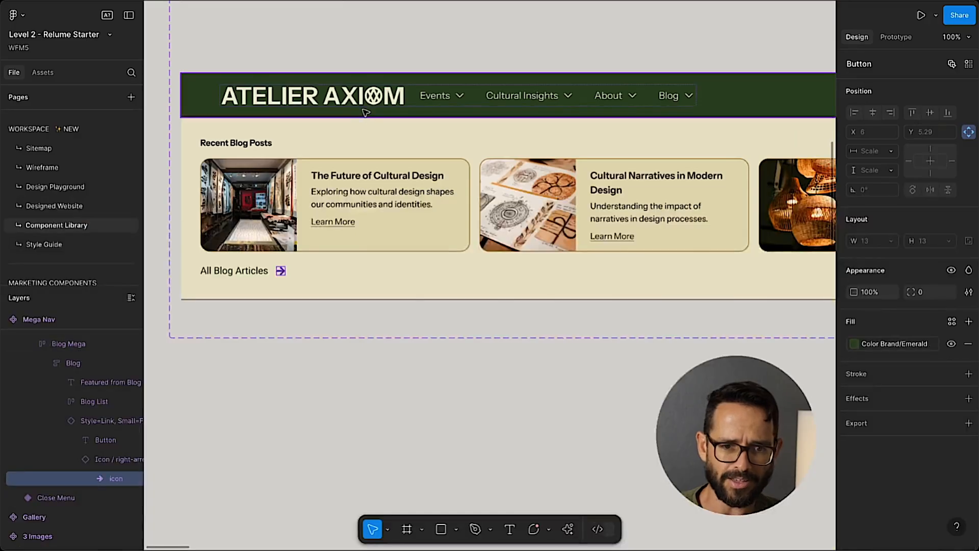
Compare the Upcoming Events and Cultural Insights dropdown layouts in the Figma mega nav design.
scroll(365, 112, "up", 15)
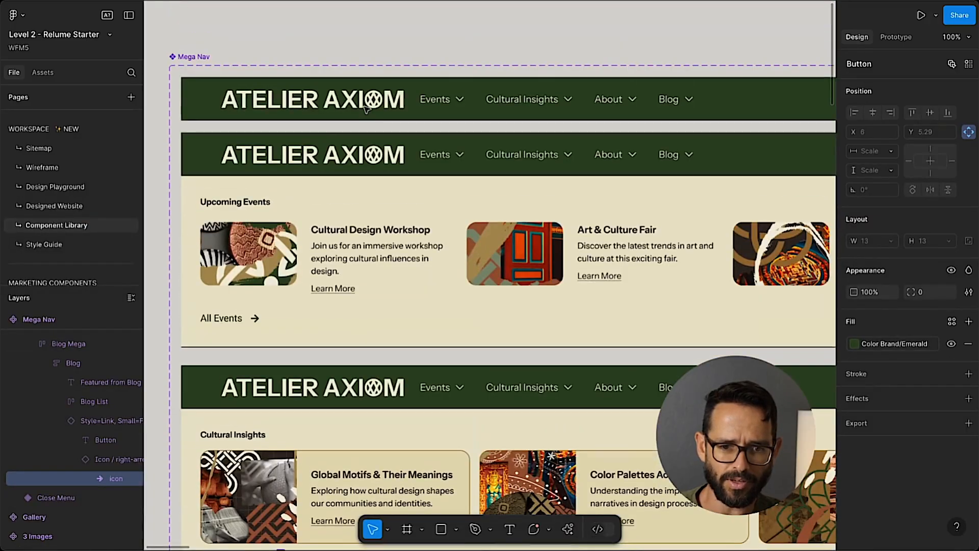
scroll(716, 280, "right", 3)
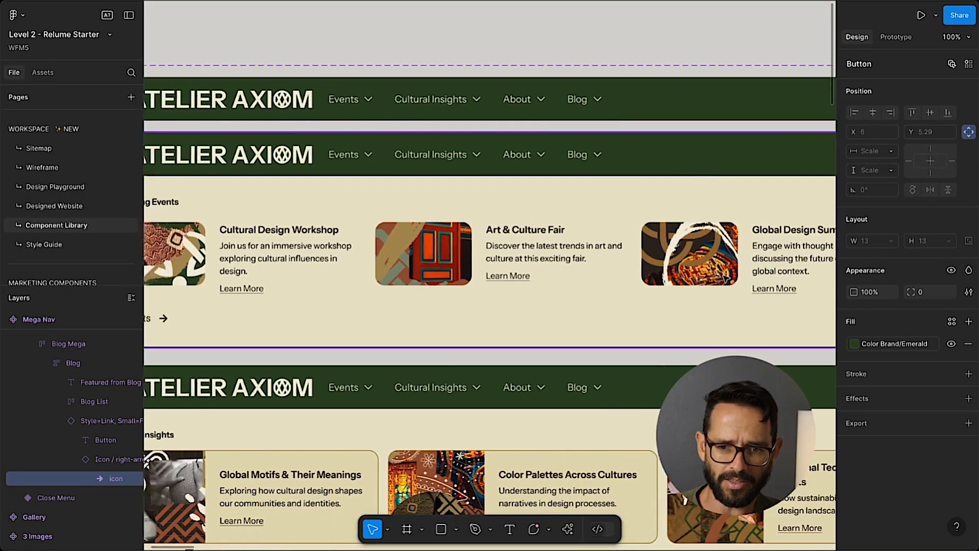
scroll(717, 280, "left", 5)
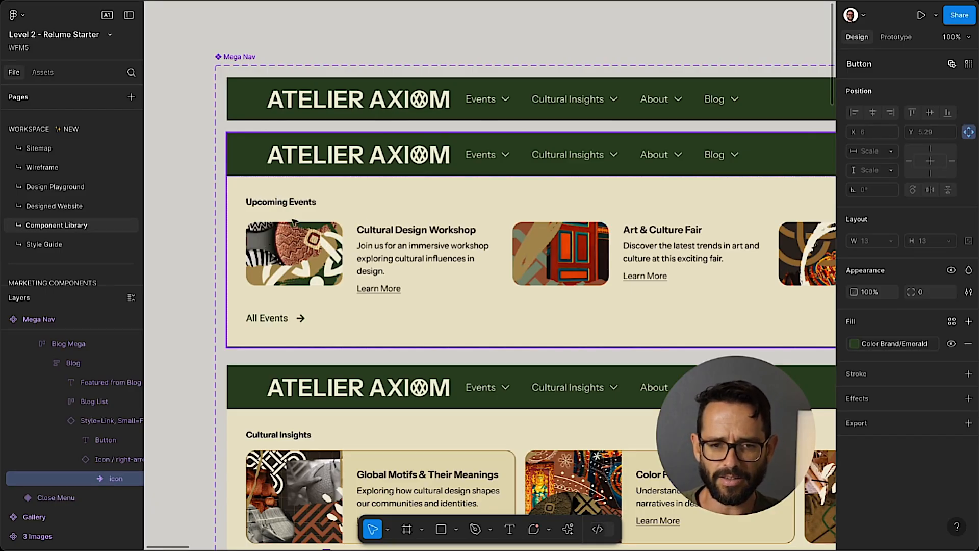
scroll(601, 233, "right", 3)
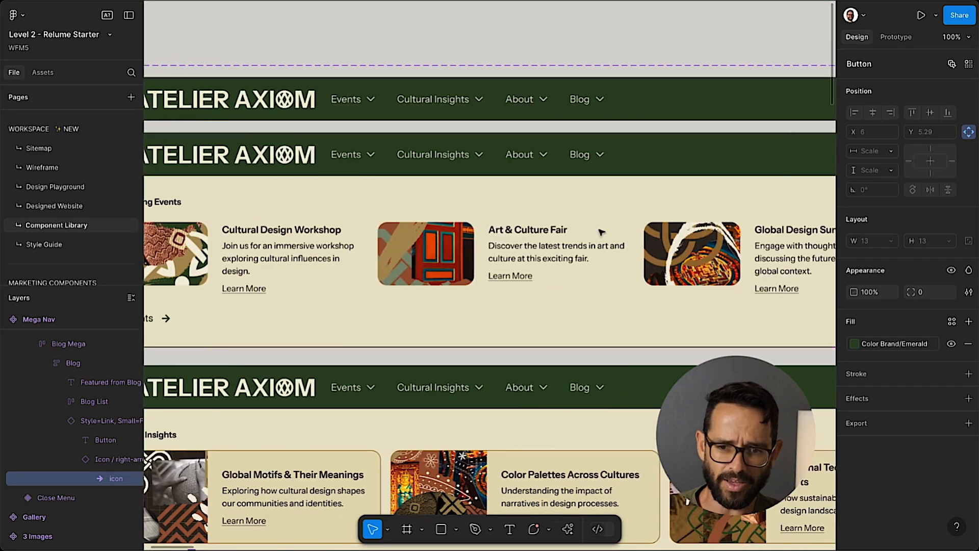
scroll(602, 232, "left", 3)
scroll(690, 259, "right", 5)
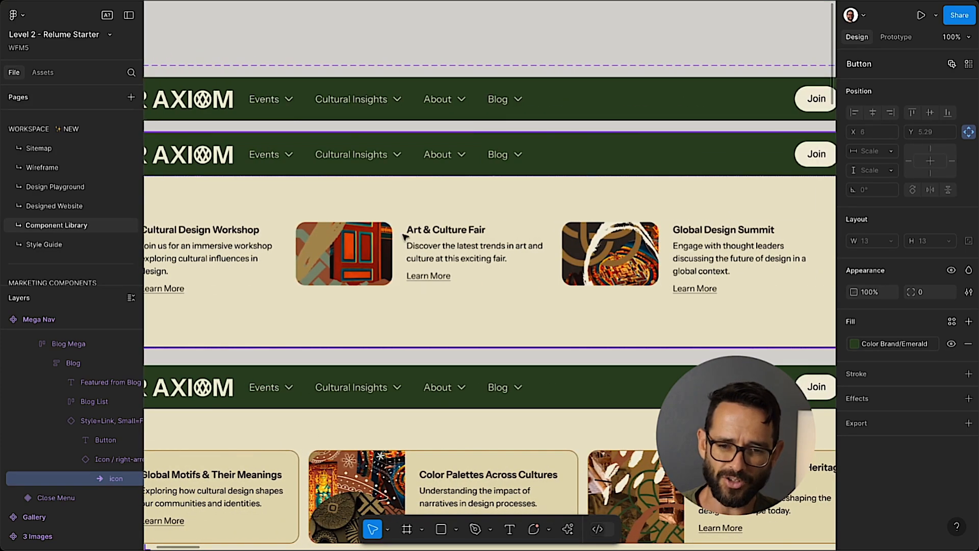
scroll(405, 227, "down", 3)
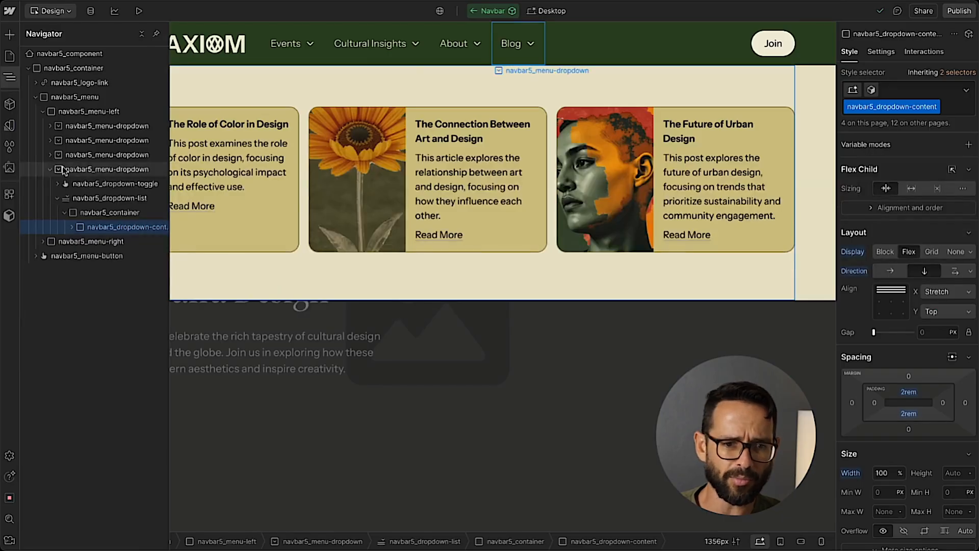
Select the Events dropdown toggle and set its menu to show on the canvas.
left_click(8, 78)
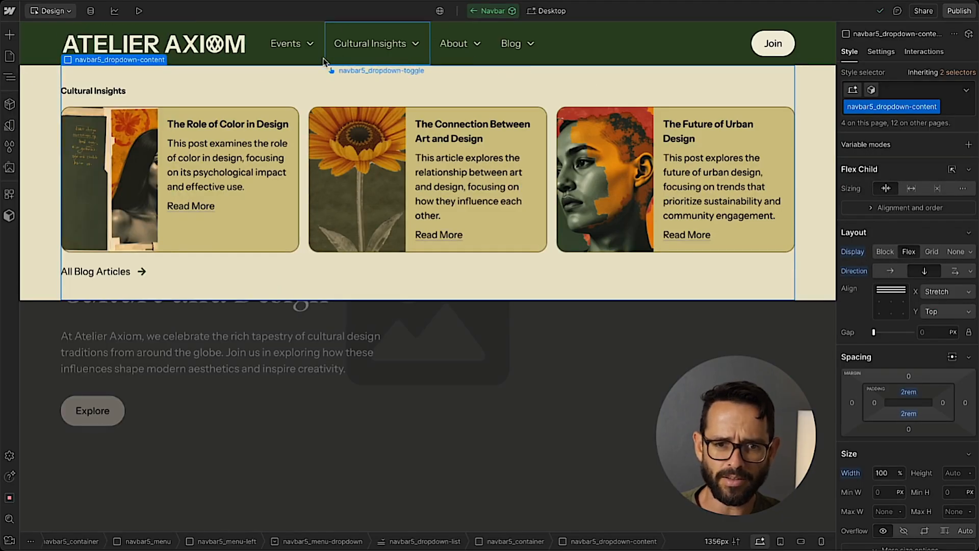
left_click(377, 44)
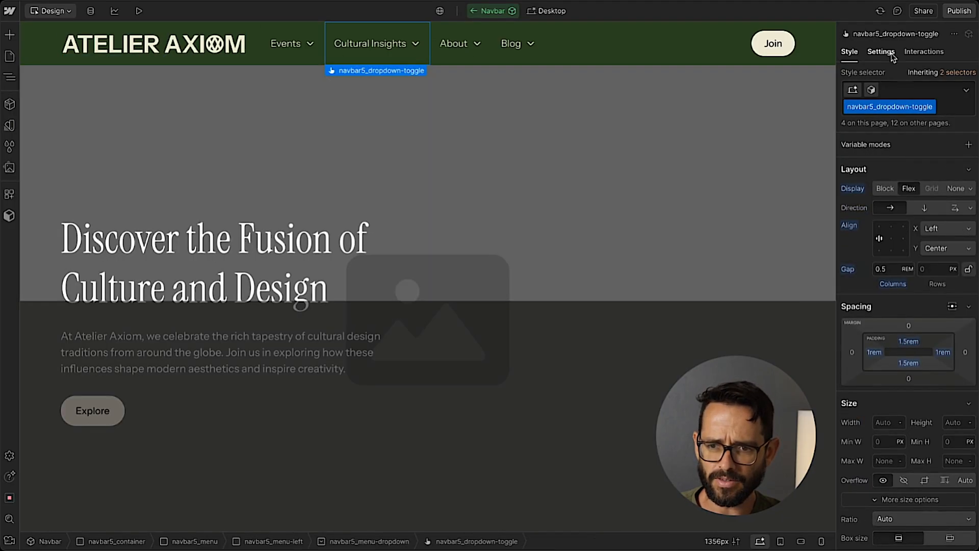
left_click(890, 54)
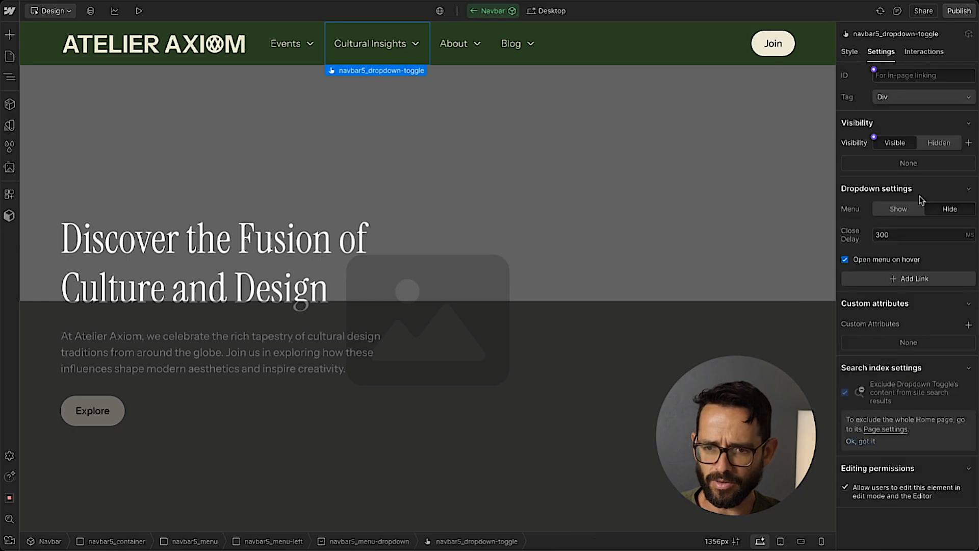
left_click(289, 60)
left_click(890, 210)
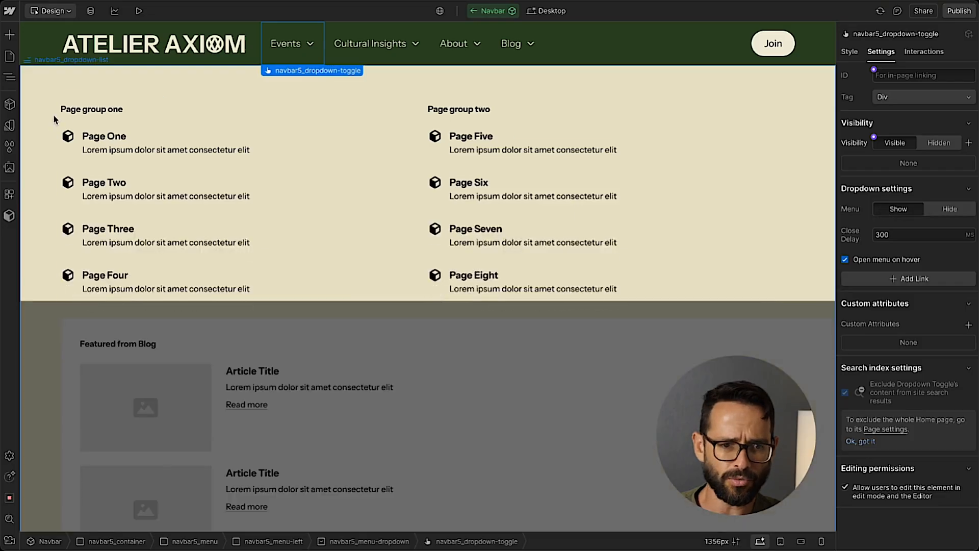
Replace the Events dropdown's navbar5_dropdown-content block with the copied Blog one inside its navbar5_container, and show the menu again.
left_click(10, 78)
left_click(57, 155)
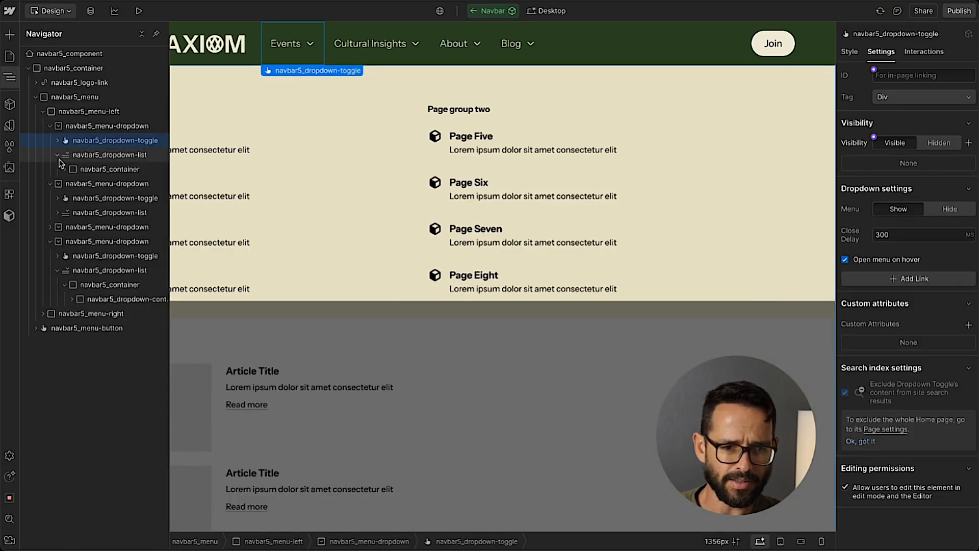
left_click(64, 168)
left_click(72, 184)
left_click(123, 183)
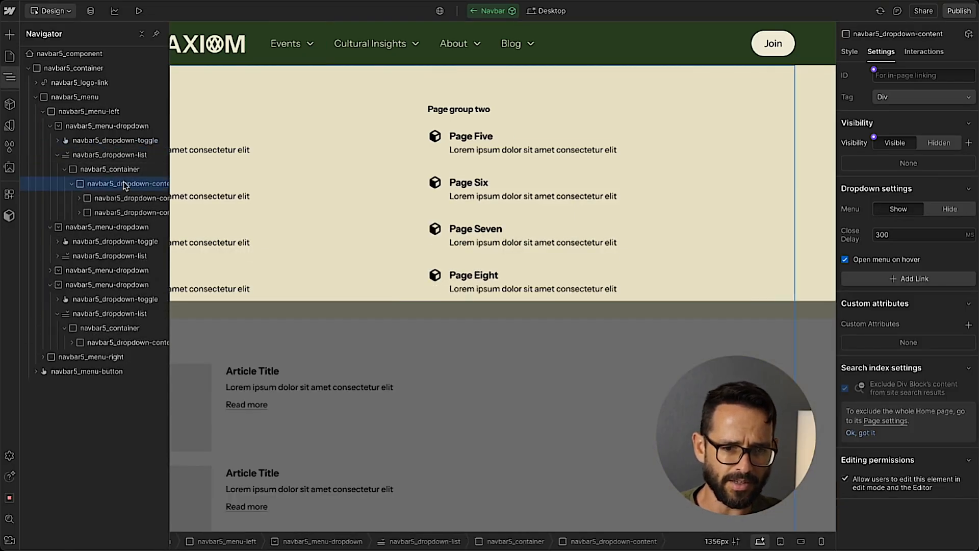
key("Delete")
left_click(124, 169)
key("ctrl+v")
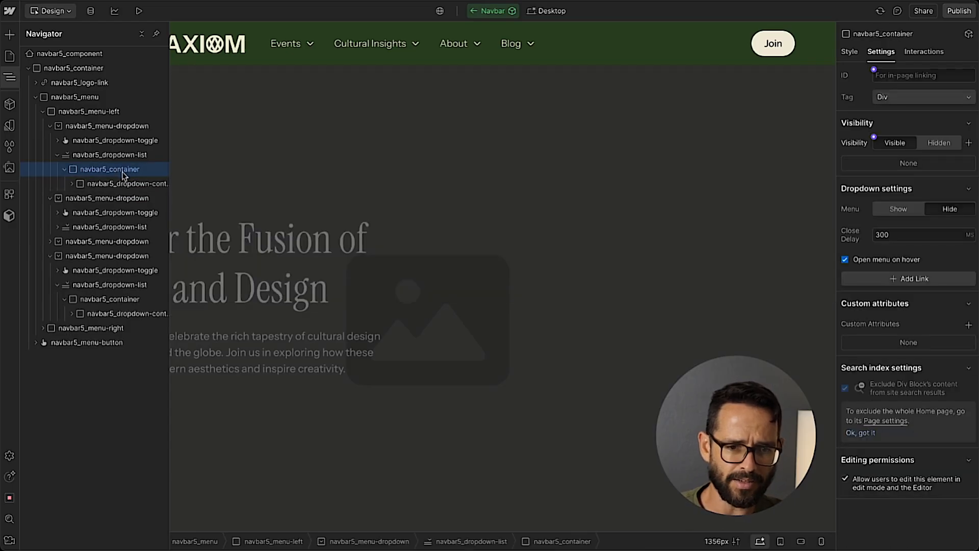
left_click(895, 209)
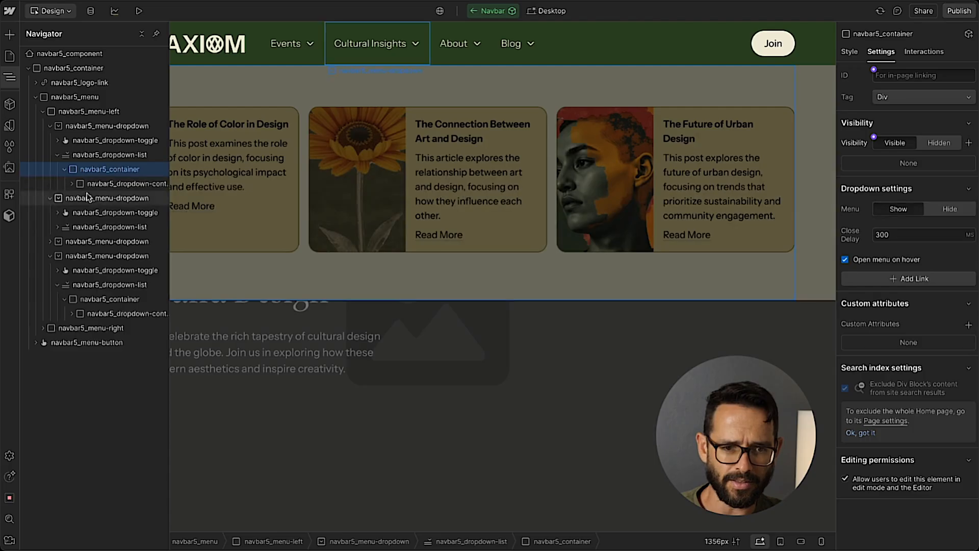
Try a z-index of 1 on the Events dropdown's navbar5_dropdown-list and reset it.
left_click(108, 155)
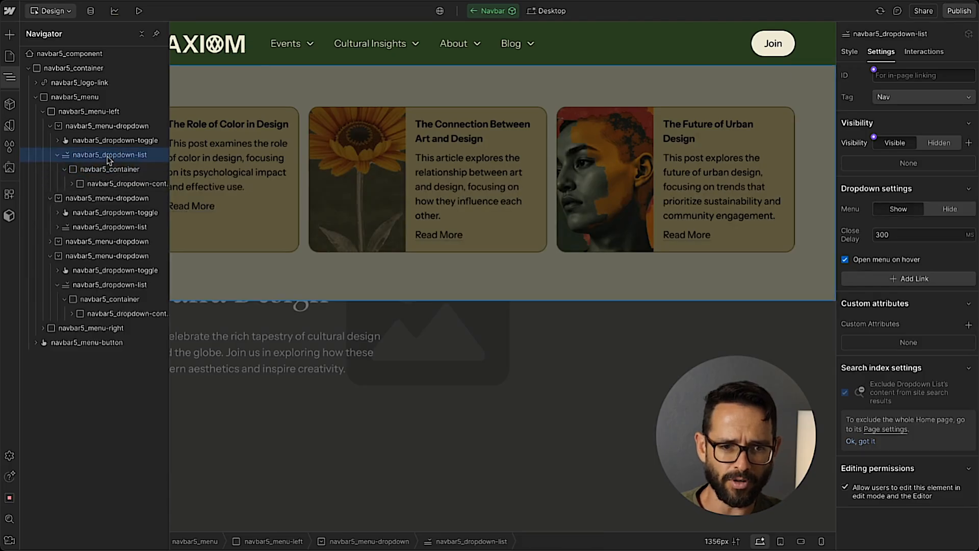
left_click(849, 52)
scroll(937, 350, "down", 5)
left_click(956, 456)
type("1")
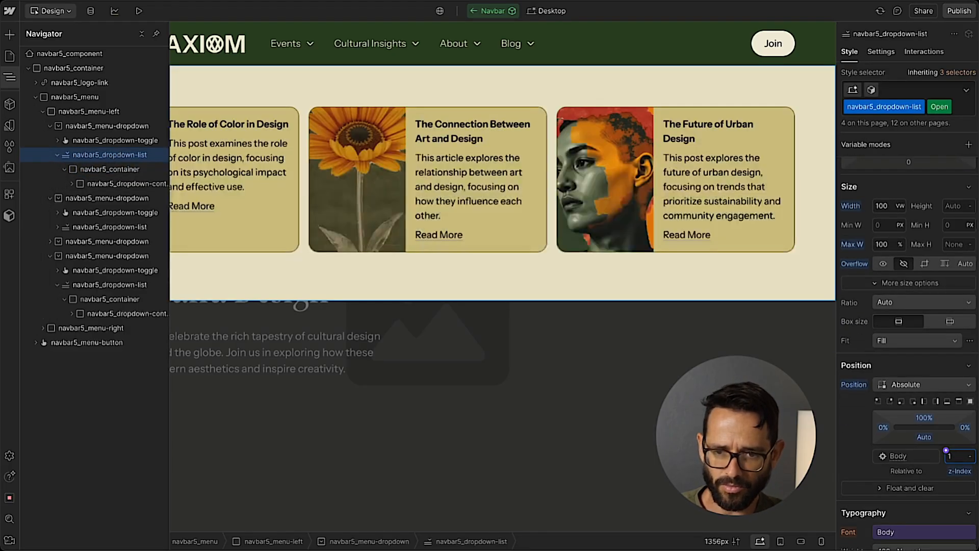
left_click(959, 470)
left_click(869, 485)
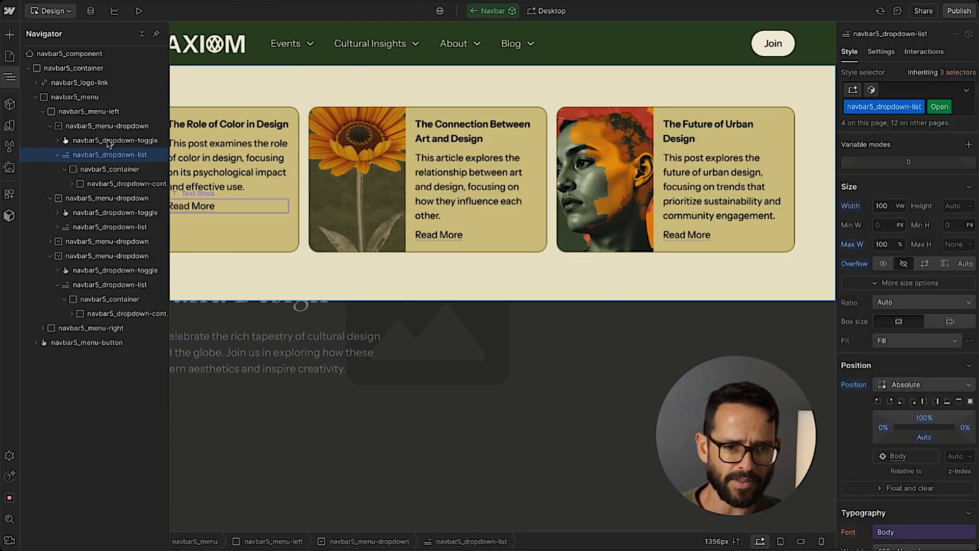
Check the source of the pasted Collection List Wrapper in the Events dropdown, and delete the wrapper.
left_click(72, 183)
left_click(125, 212)
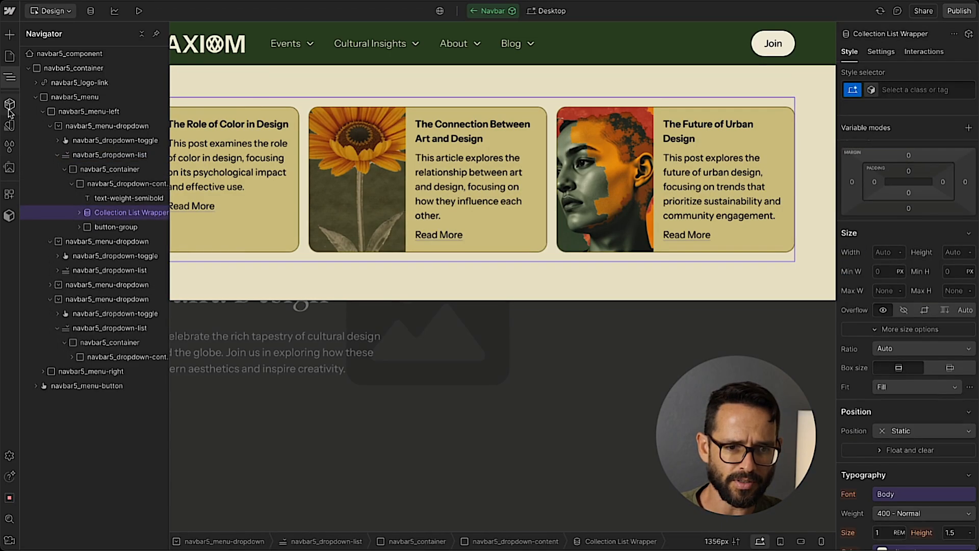
left_click(9, 77)
left_click(158, 91)
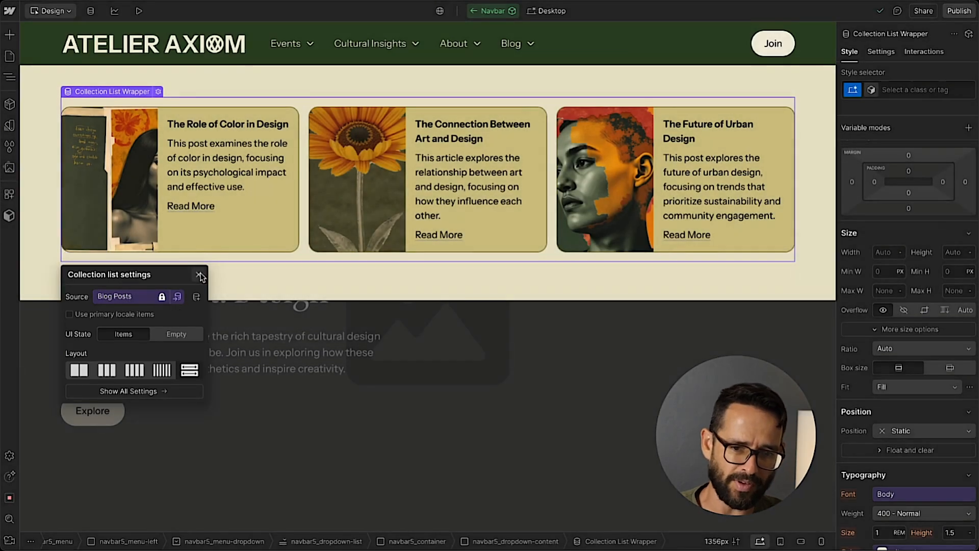
left_click(9, 79)
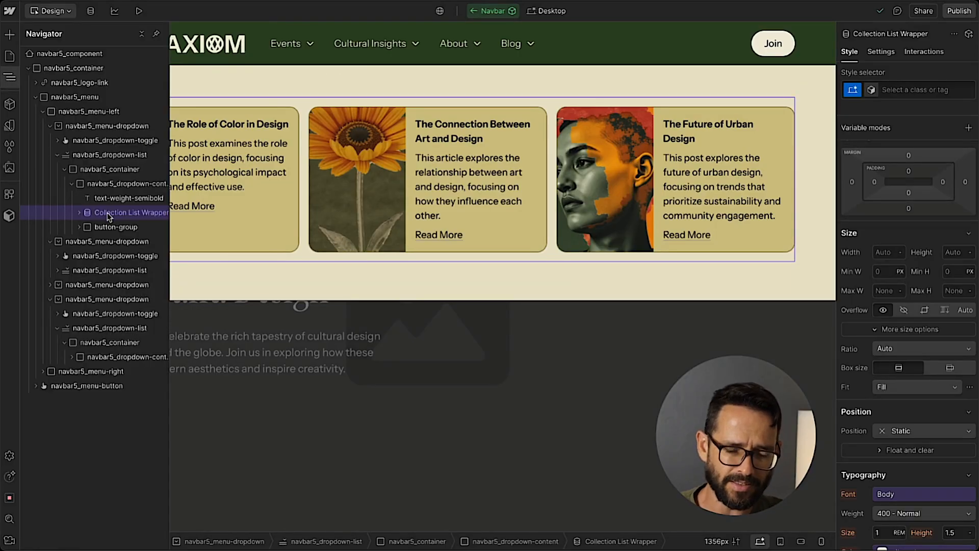
key("Delete")
Insert a new Collection List after the text-weight-semibold heading in the Events dropdown and connect it to the Events collection.
left_click(125, 199)
key("ctrl+k")
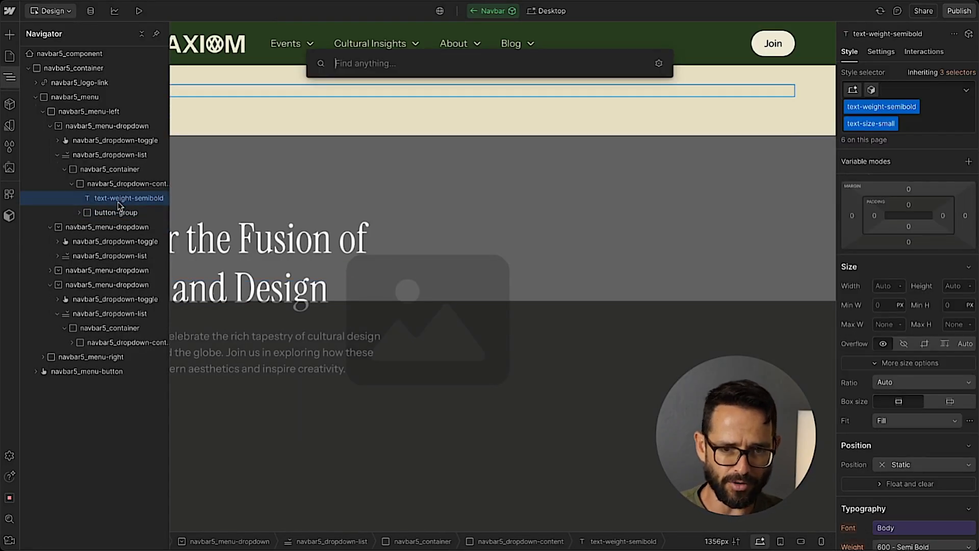
type("col")
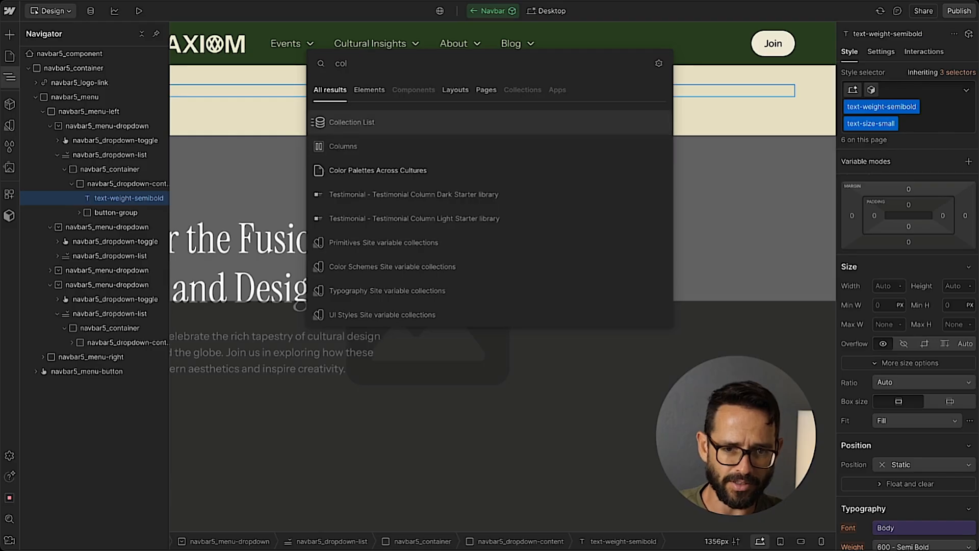
key("Return")
left_click(9, 76)
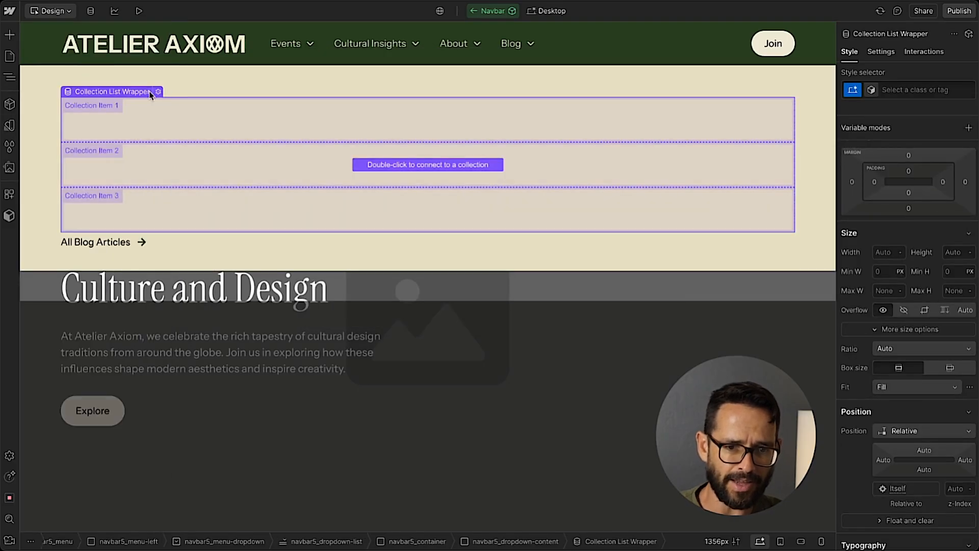
left_click(152, 267)
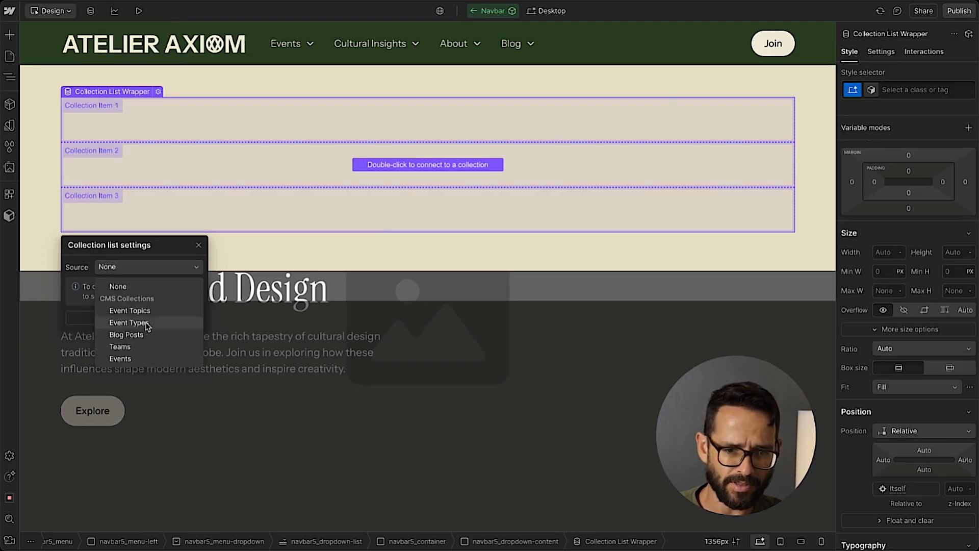
left_click(136, 358)
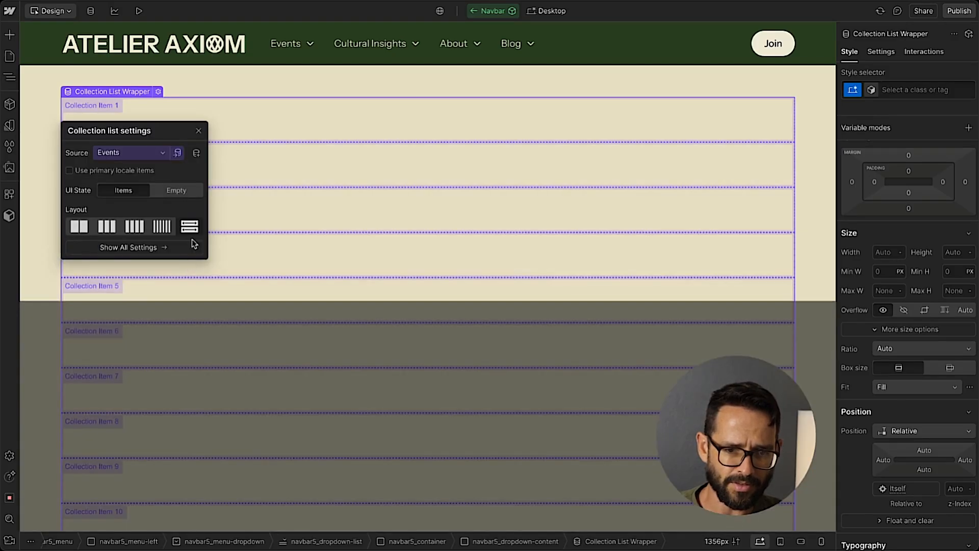
left_click(199, 131)
Limit the new Events collection list to 3 items.
left_click(881, 52)
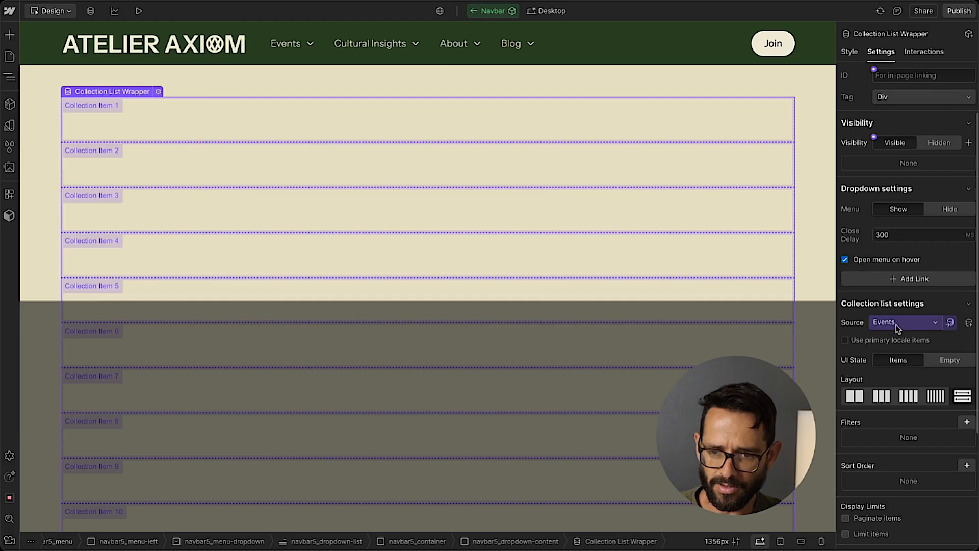
scroll(899, 331, "down", 3)
scroll(899, 331, "down", 1)
left_click(845, 404)
left_click(884, 421)
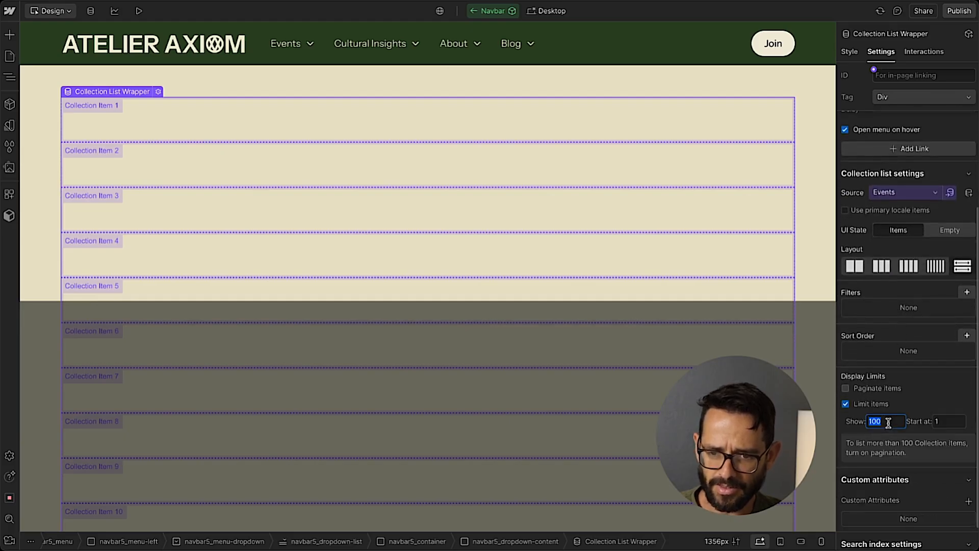
type("3")
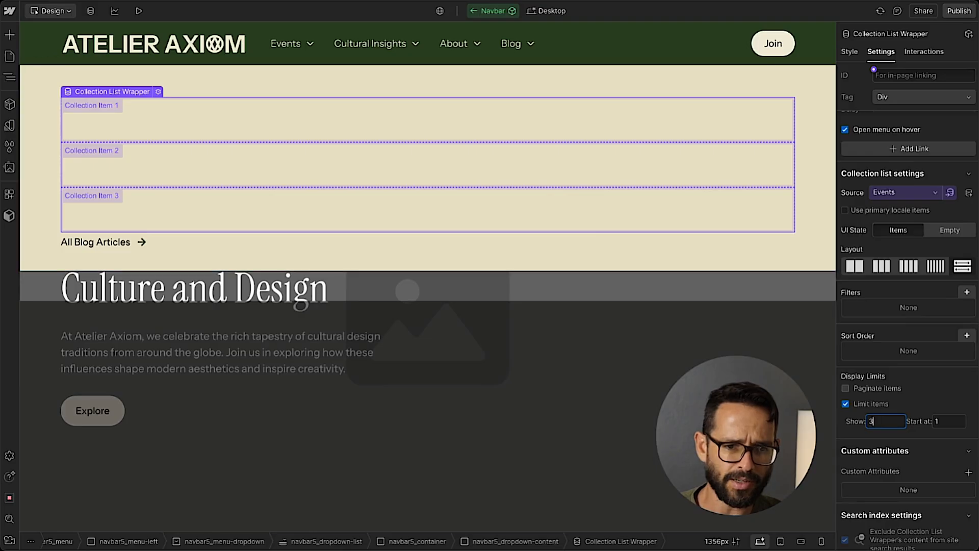
Copy the mega_menu-grid class name from the Blog dropdown's collection list.
left_click(9, 77)
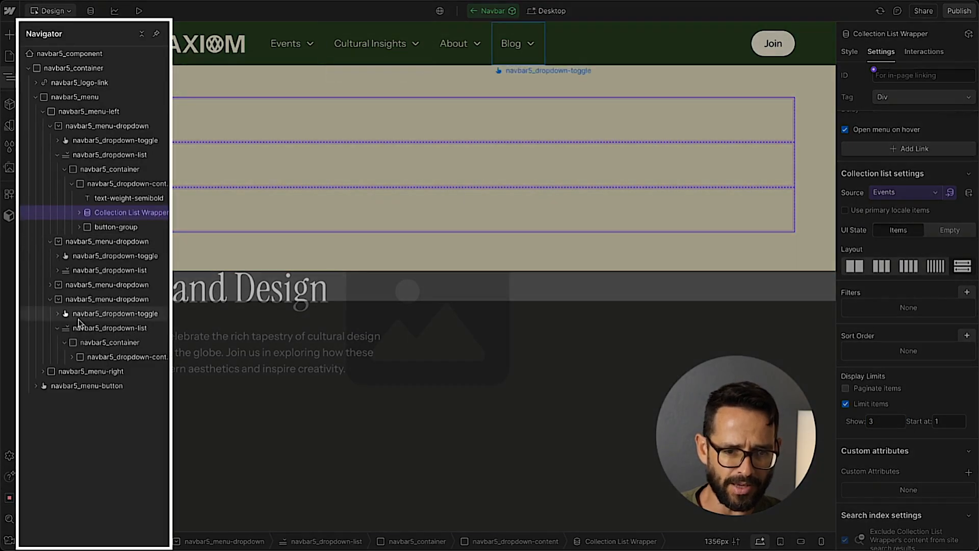
left_click(72, 356)
left_click(79, 386)
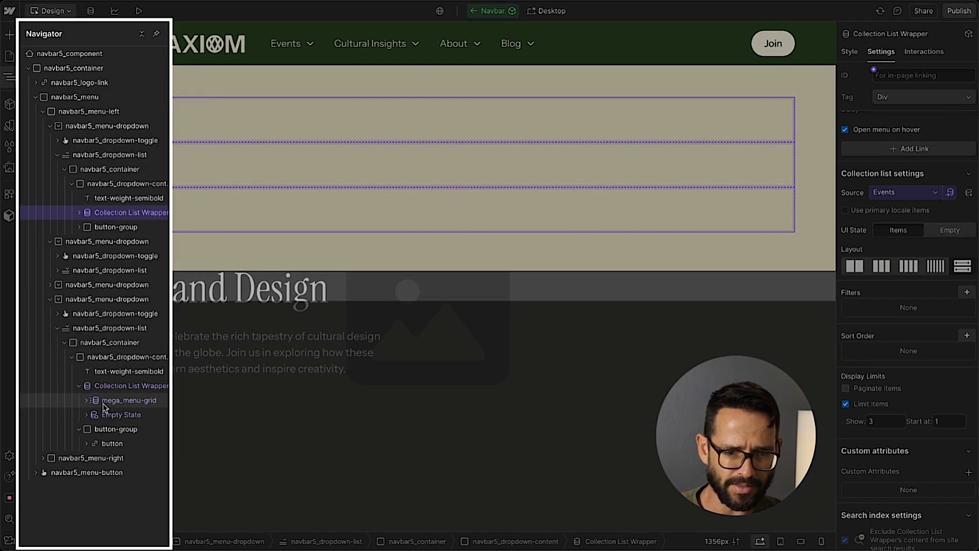
left_click(130, 402)
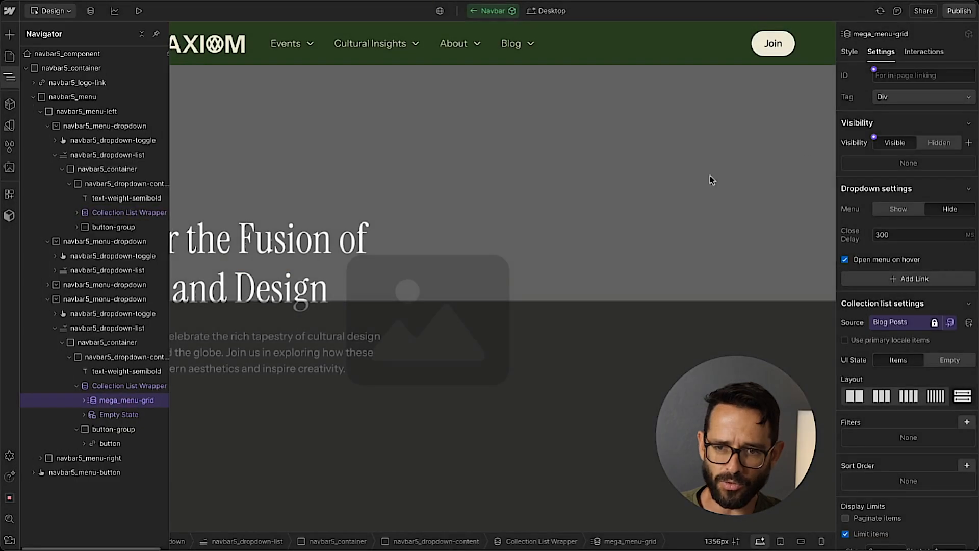
left_click(849, 52)
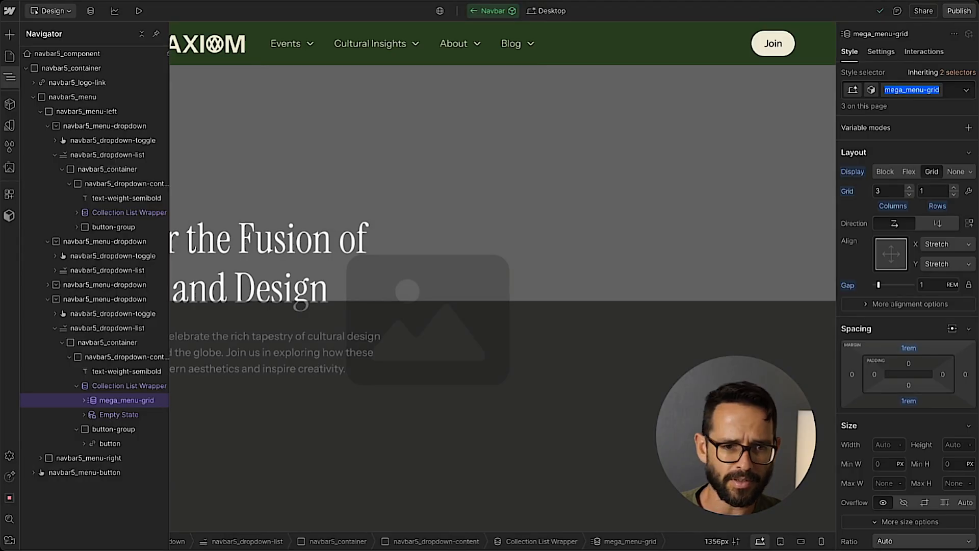
left_click(8, 78)
left_click(9, 80)
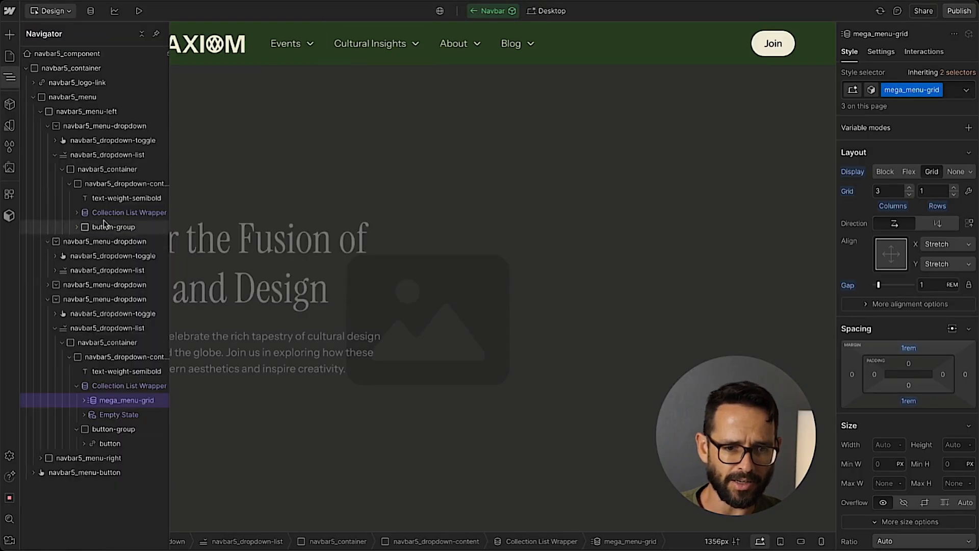
Apply the mega_menu-grid class to the Collection List in the Events dropdown.
left_click(102, 214)
left_click(78, 213)
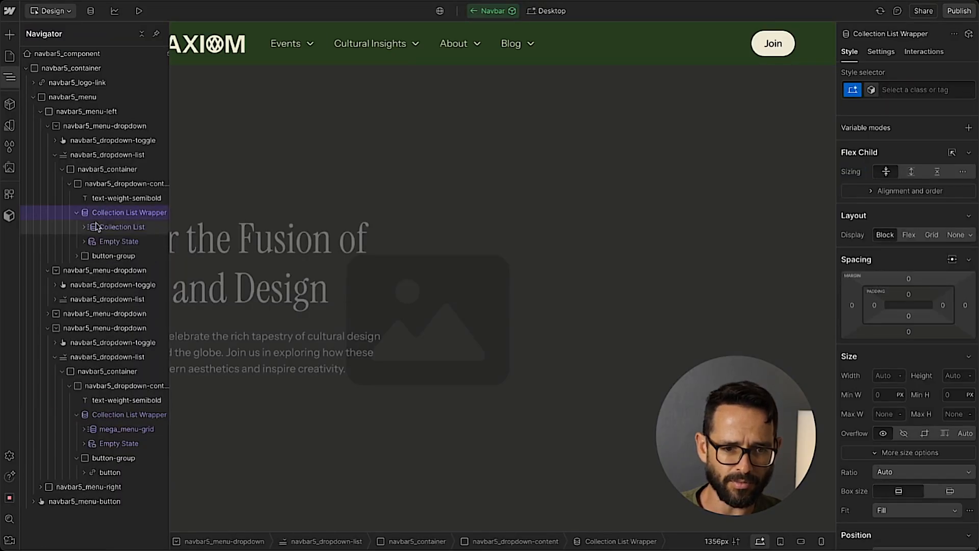
left_click(125, 229)
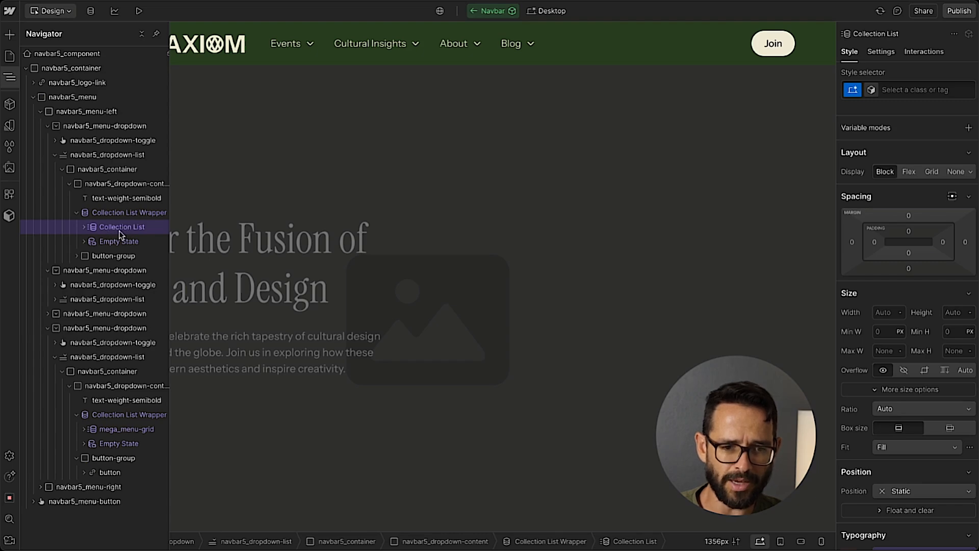
left_click(915, 94)
type("mega_menu-grid")
key("Return")
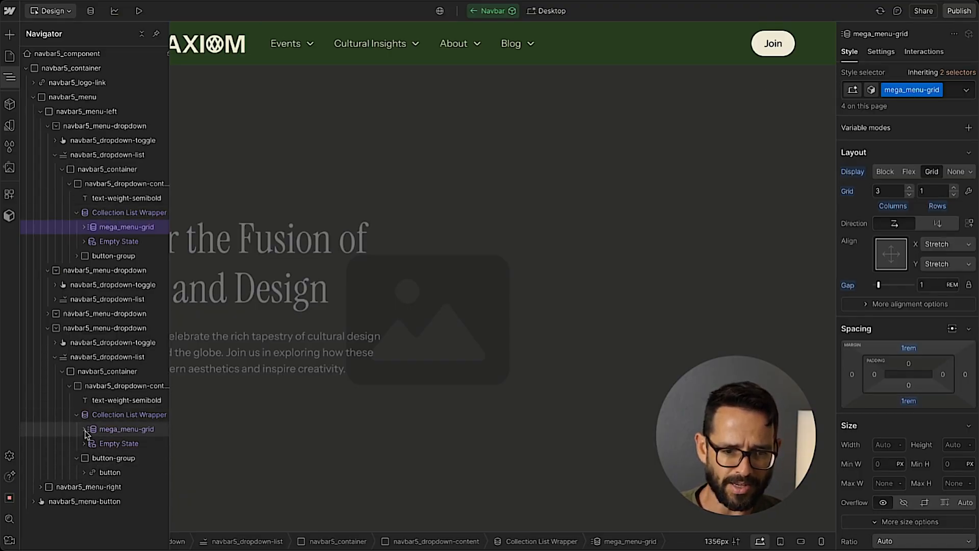
Select the Cultural Insights dropdown toggle and set its menu to show on the canvas.
left_click(11, 79)
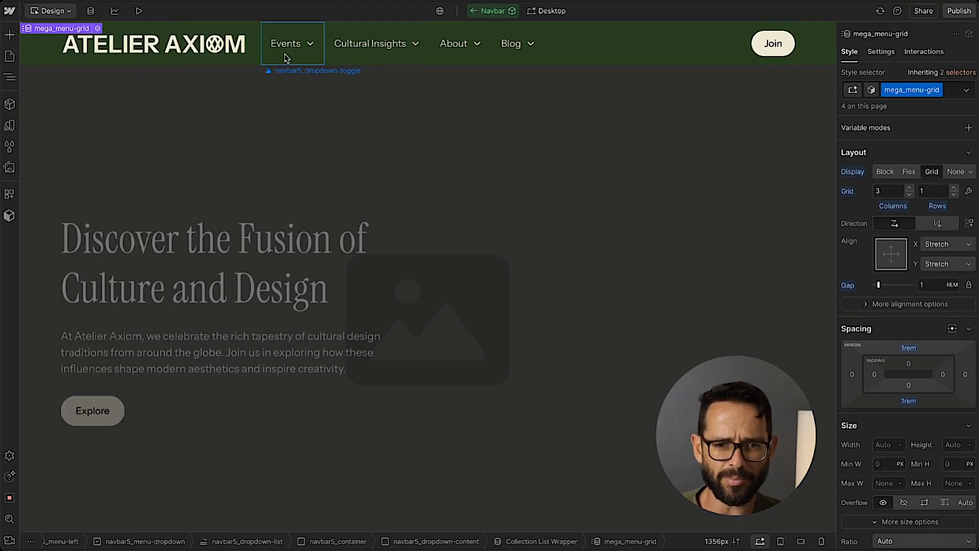
left_click(364, 56)
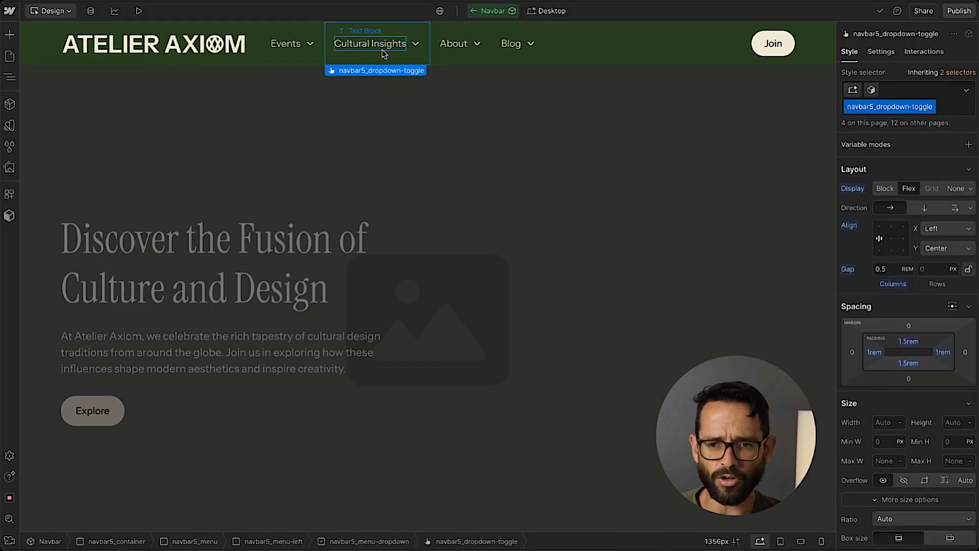
left_click(893, 54)
left_click(899, 208)
Select the first mega_menu-card in the Cultural Insights dropdown's grid and collapse its children in the Navigator.
left_click(179, 168)
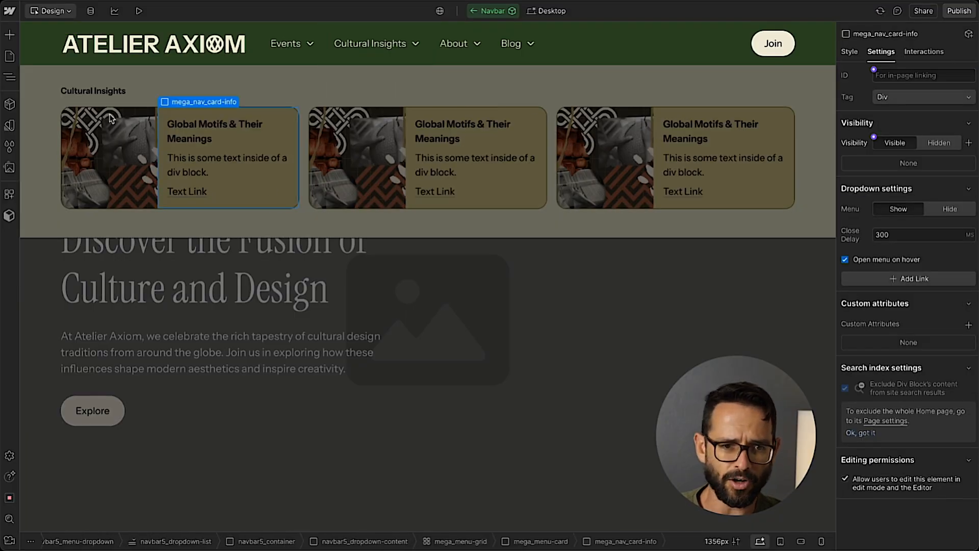
left_click(9, 77)
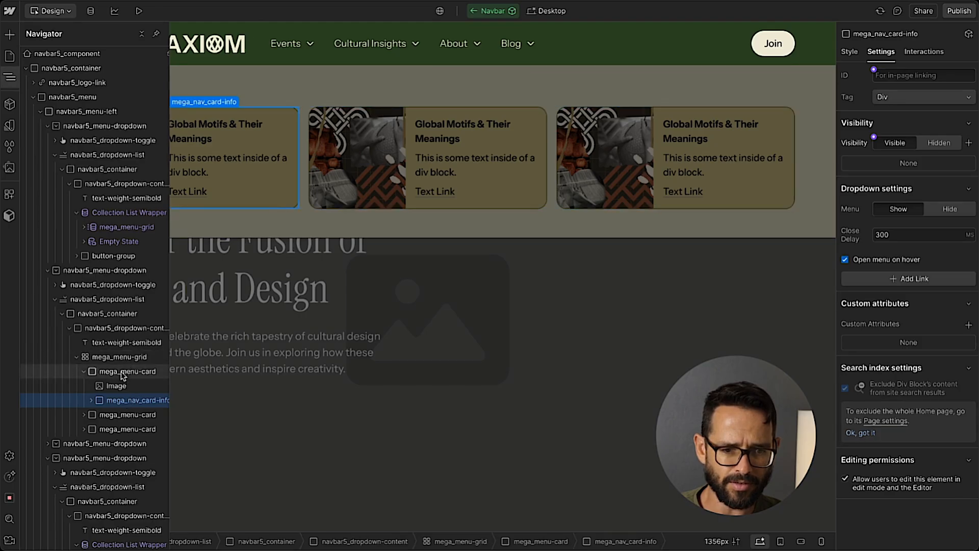
left_click(127, 372)
left_click(86, 372)
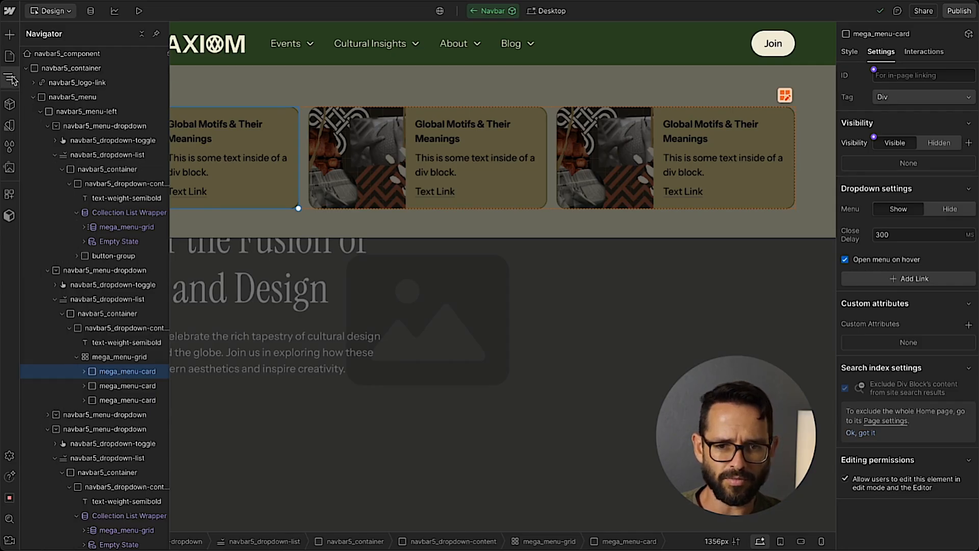
Hide the Cultural Insights menu, show the Events menu, and paste the copied mega_menu-card into its first Collection Item.
left_click(943, 213)
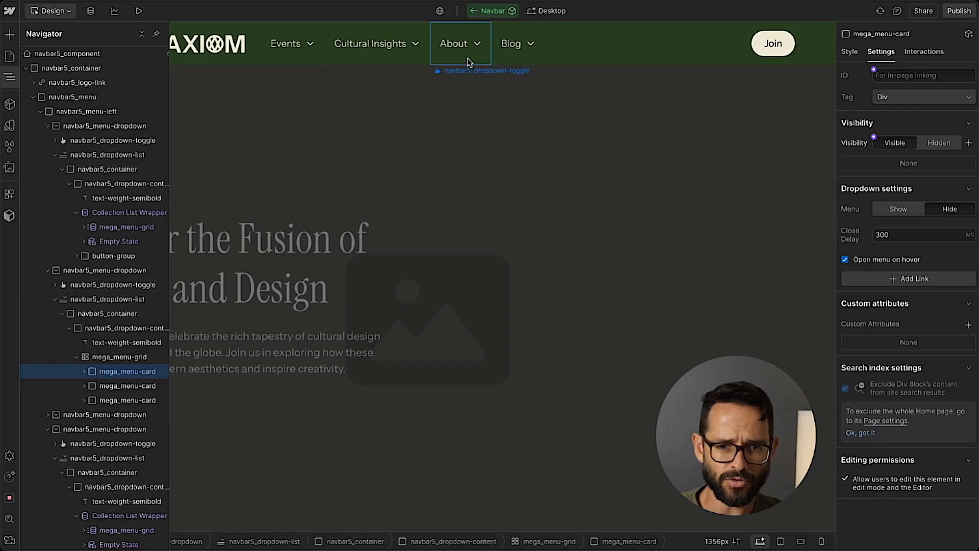
left_click(300, 51)
left_click(898, 209)
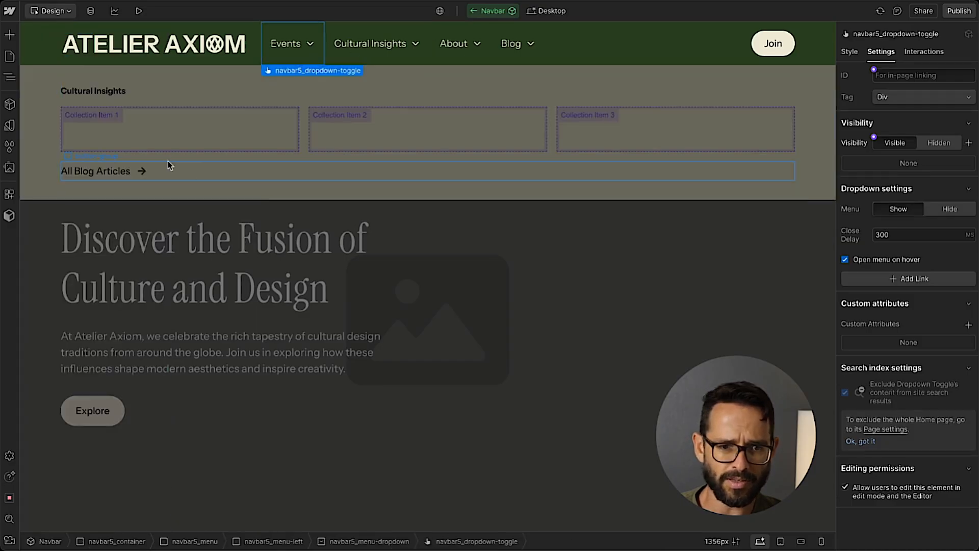
left_click(161, 131)
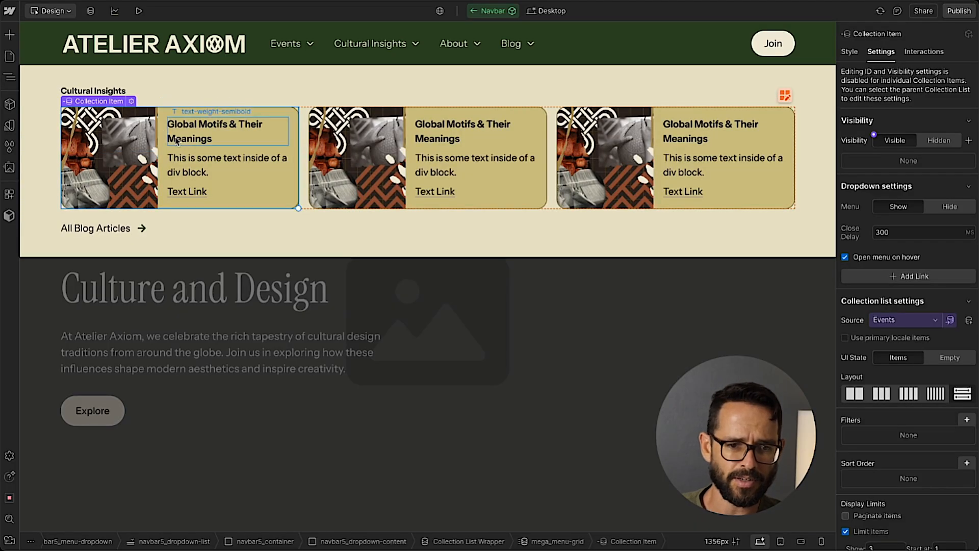
Connect the image in the Events dropdown's card to the Events collection's Image field.
left_click(126, 137)
left_click(105, 101)
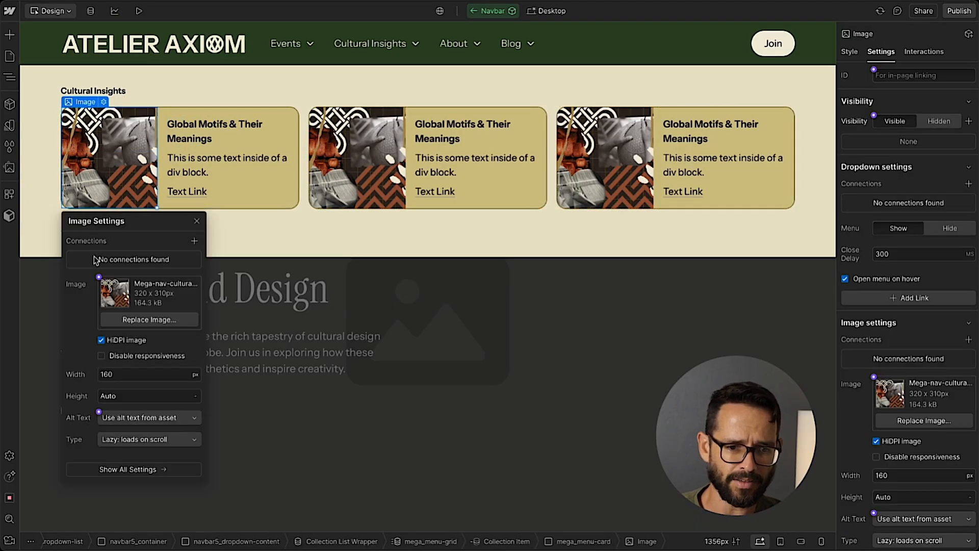
left_click(98, 277)
left_click(93, 340)
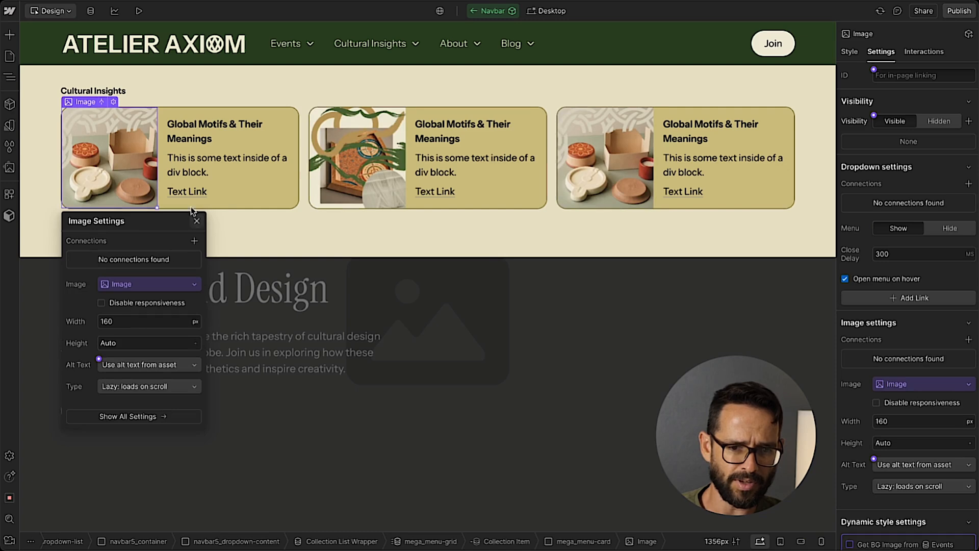
Connect the card's title text to the Name field of the Events collection.
left_click(178, 135)
left_click(257, 112)
left_click(204, 175)
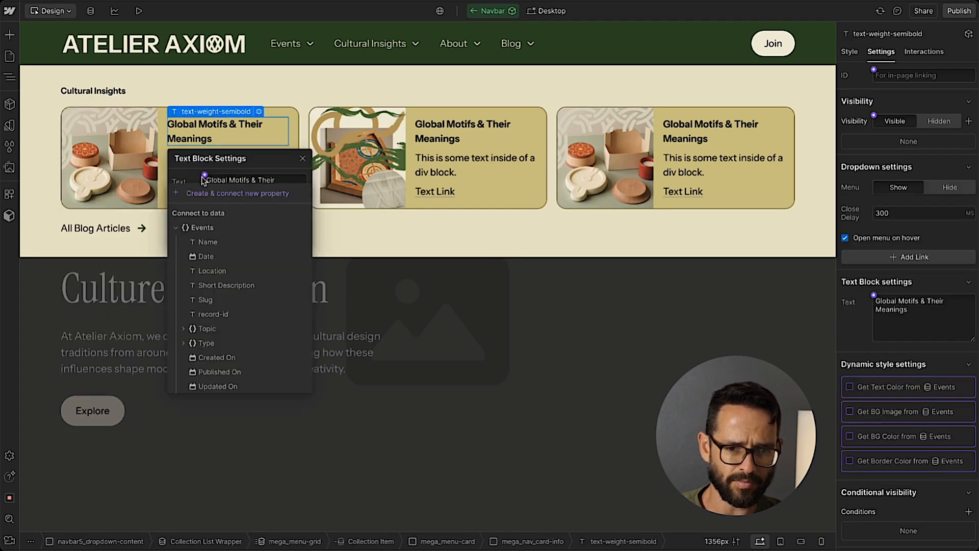
left_click(219, 243)
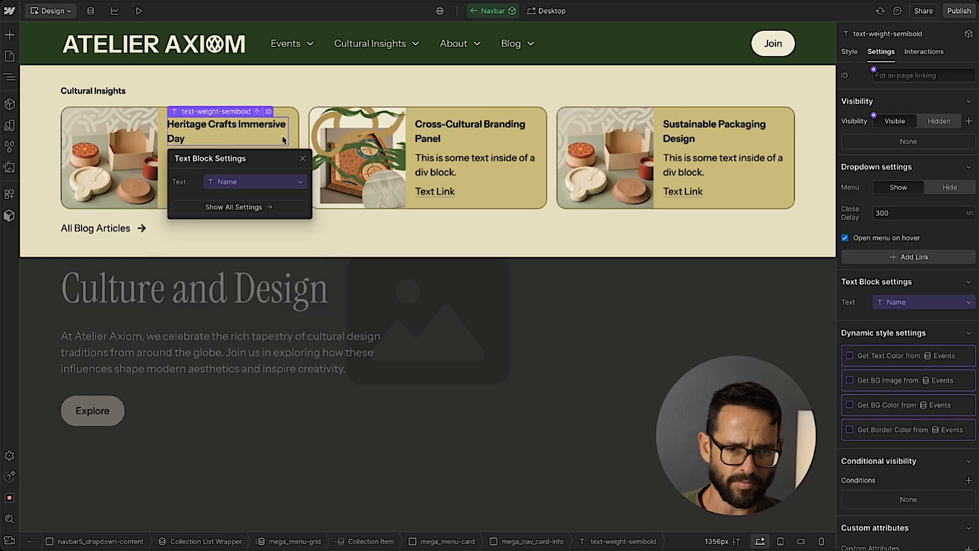
left_click(301, 160)
Connect the card's description text block to the Short Description field of the Events collection.
left_click(241, 167)
left_click(223, 145)
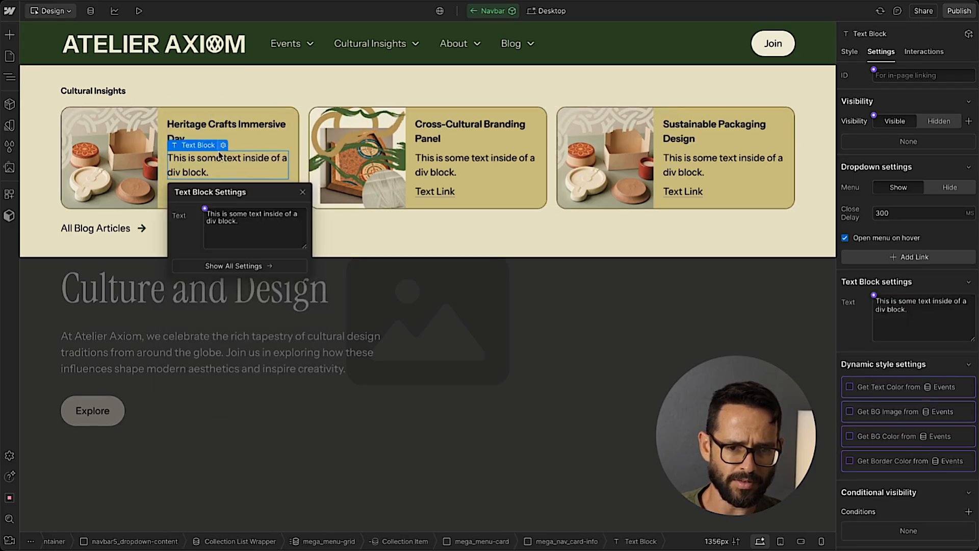
left_click(205, 208)
left_click(225, 320)
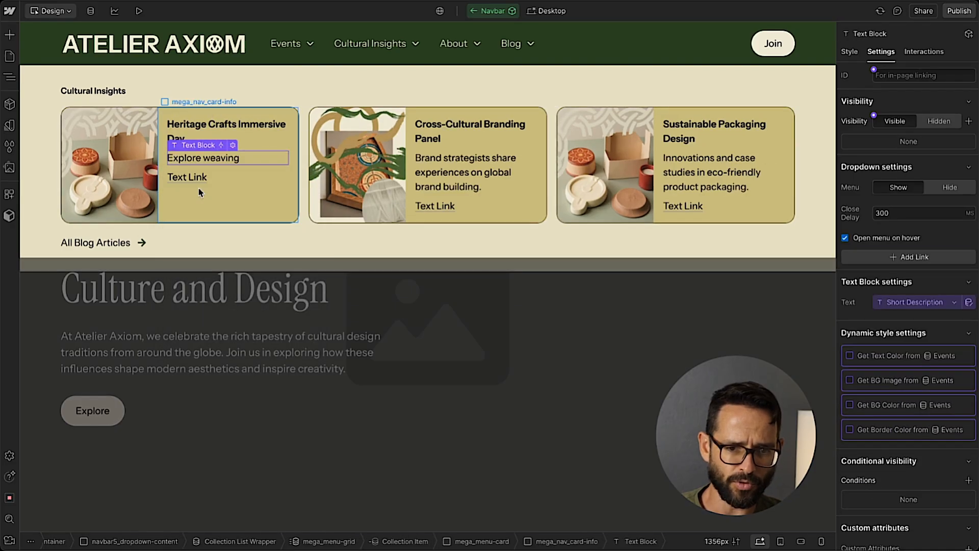
Change the text of the card's link to "Learn More".
left_click(194, 176)
double_click(195, 177)
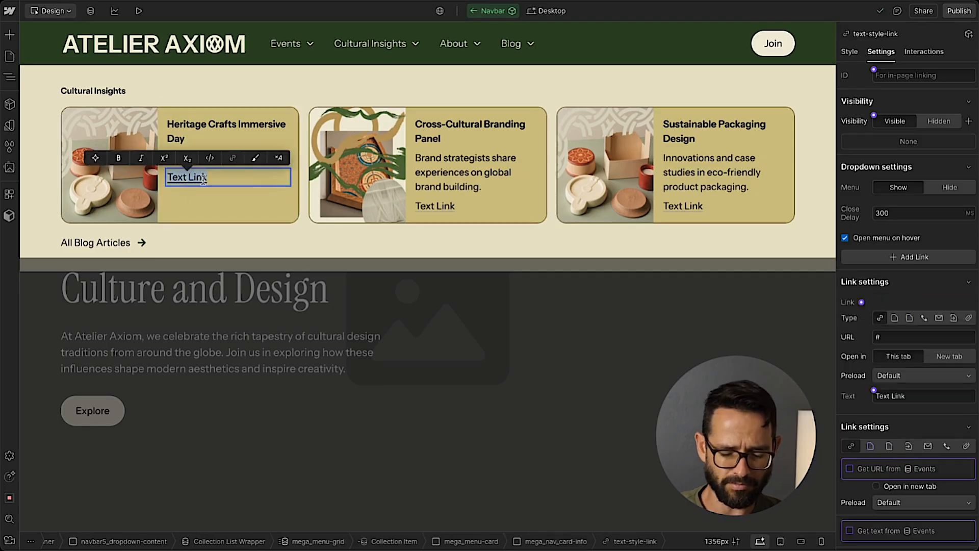
type("Learn More")
key("Escape")
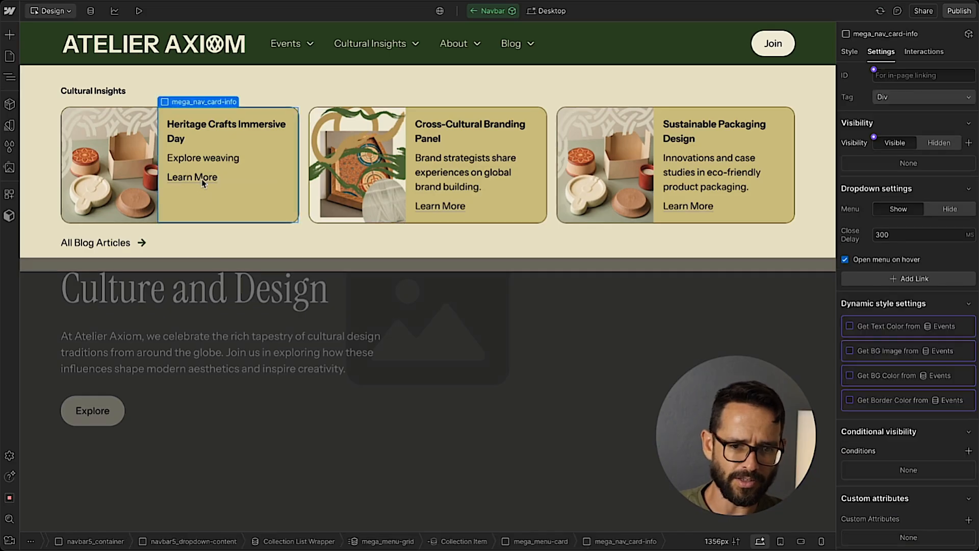
Set the Learn More link's type to a collection page and close its link settings.
left_click(209, 178)
left_click(235, 165)
left_click(228, 236)
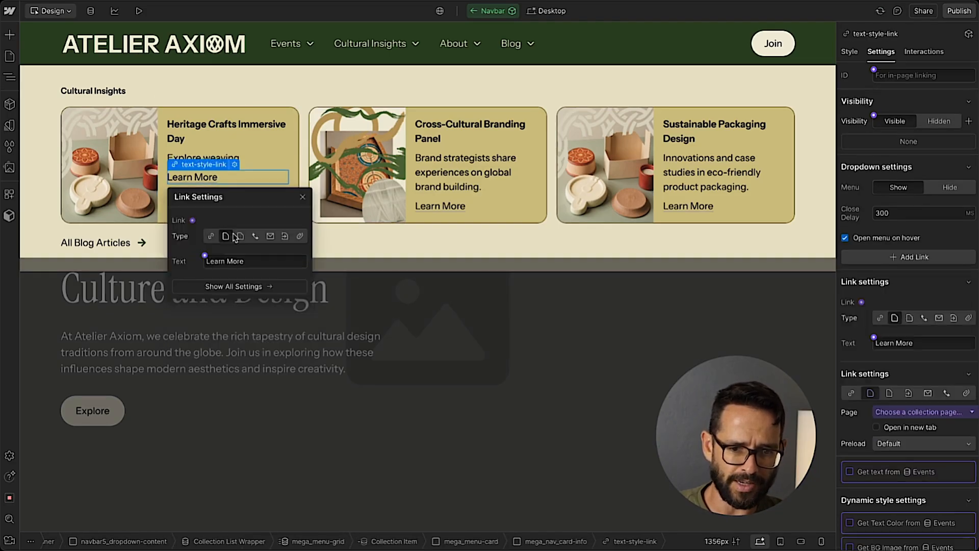
left_click(240, 235)
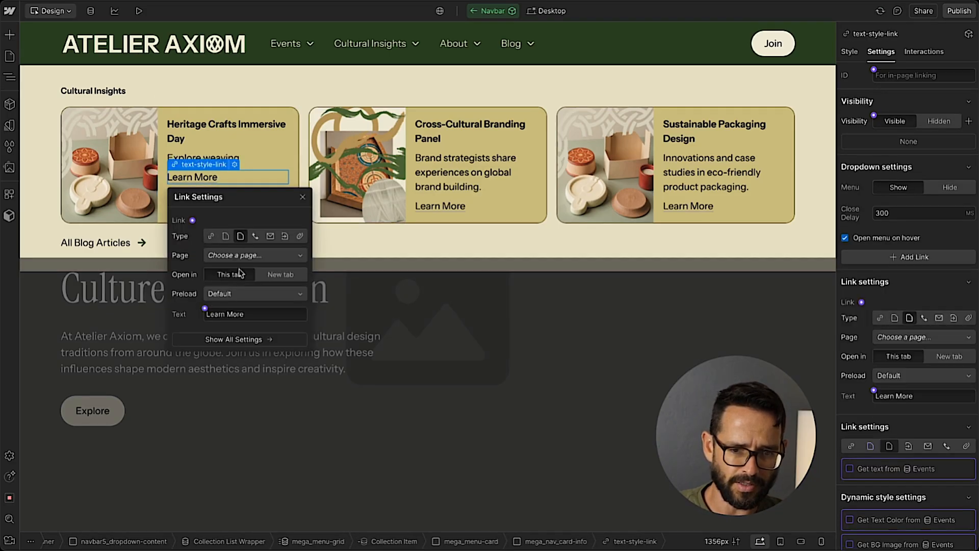
left_click(235, 256)
left_click(235, 256)
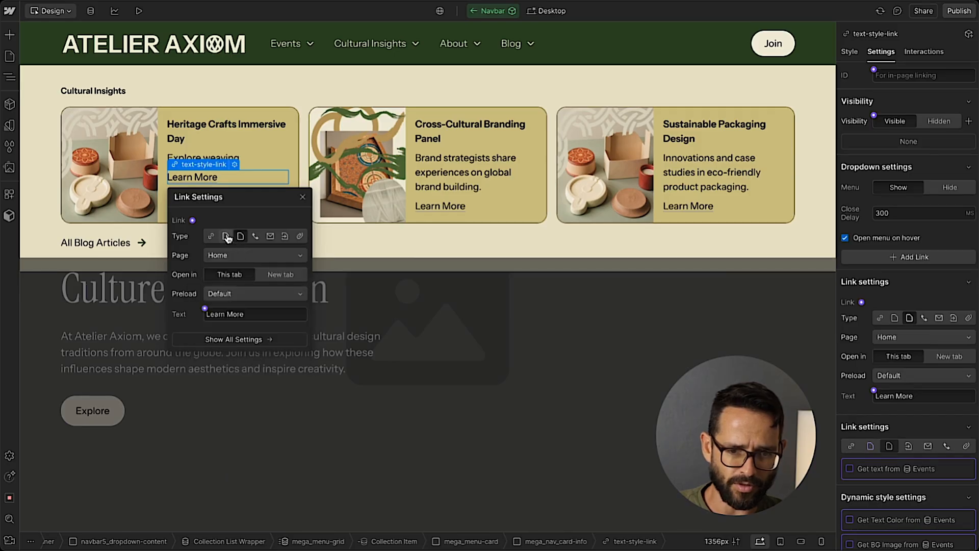
left_click(225, 236)
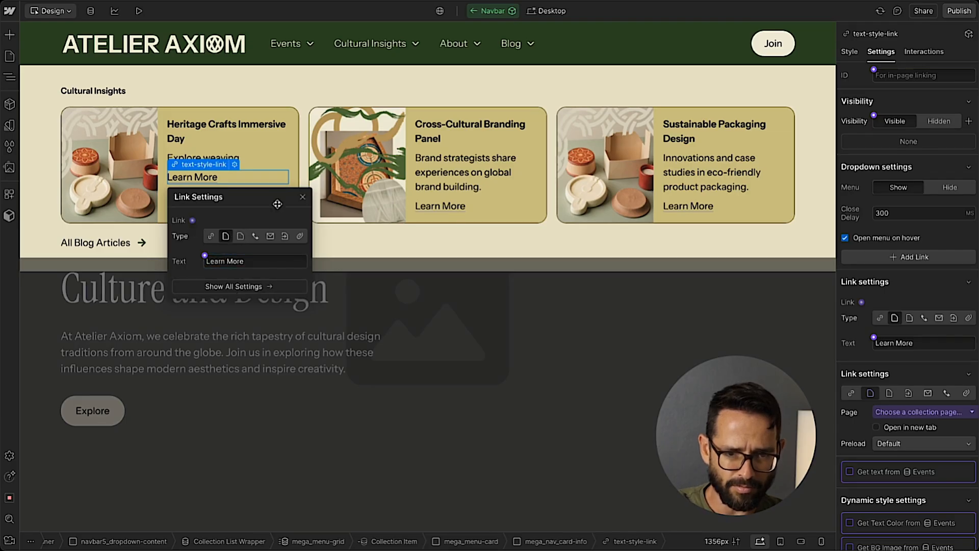
left_click(302, 197)
Select the mega_menu-card in the Events dropdown and remove its card-with-image combo class.
left_click(217, 214)
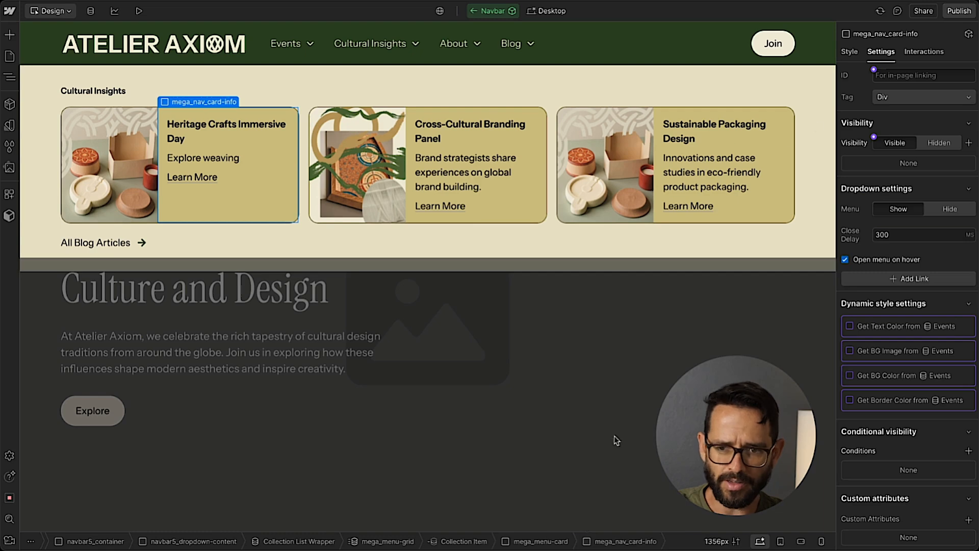
left_click(538, 541)
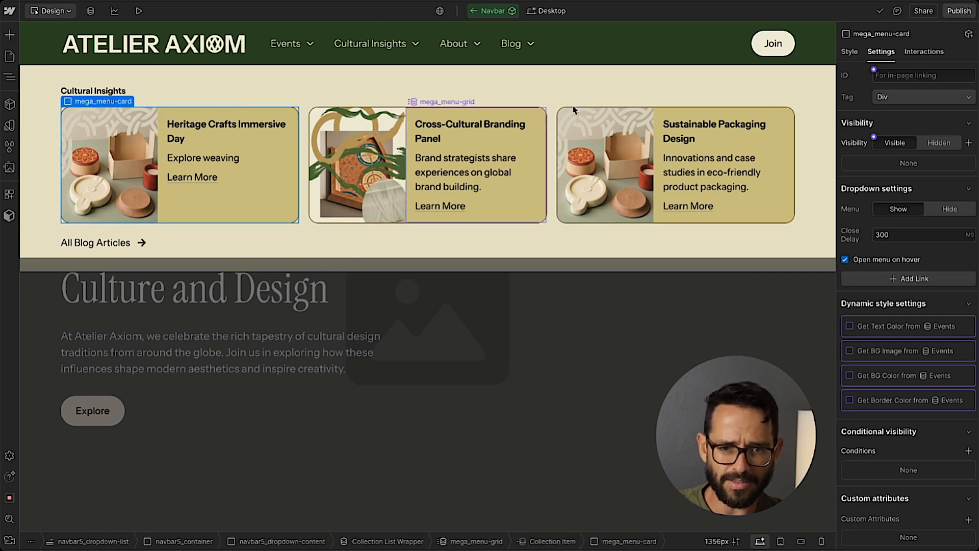
left_click(849, 52)
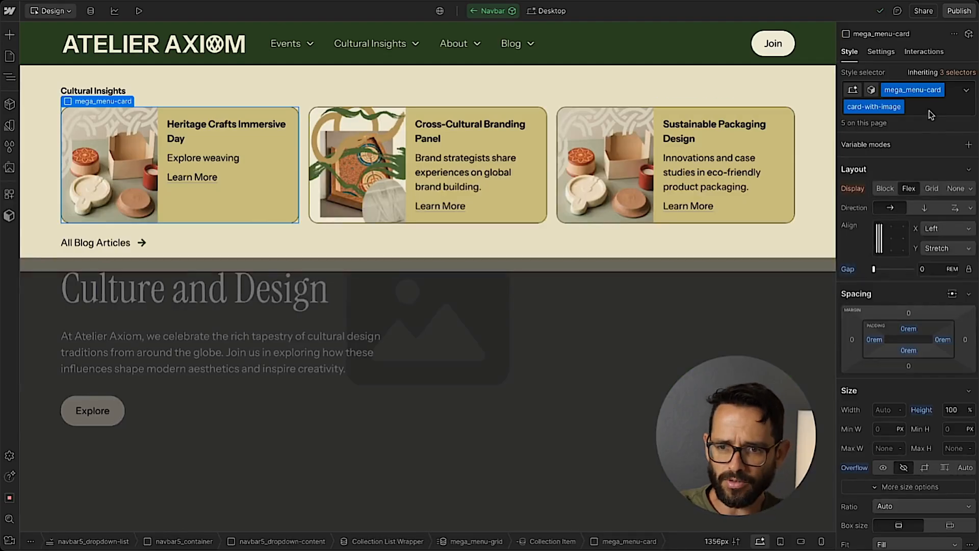
left_click(928, 109)
key("BackSpace")
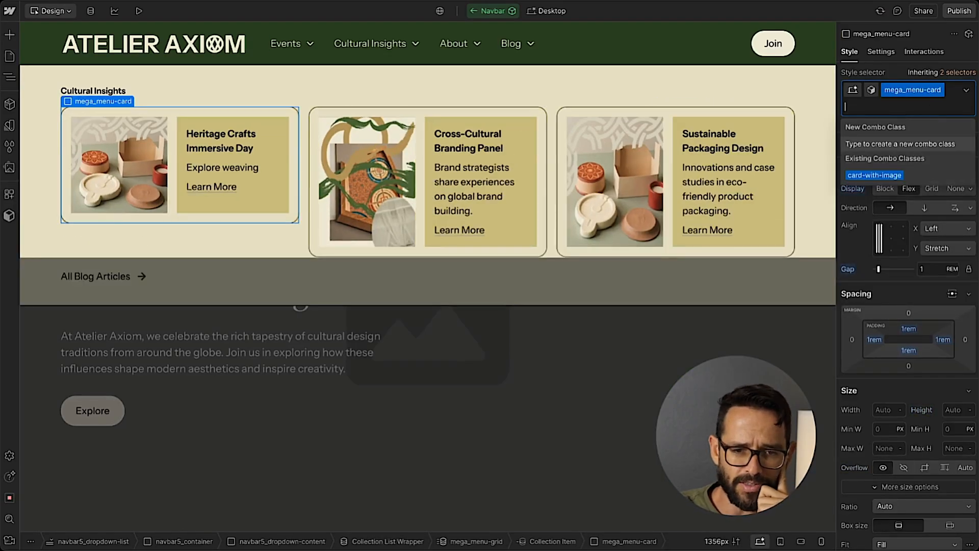
Remove the mega_nav_card-info class from the block holding the event card's title, description and link.
left_click(178, 135)
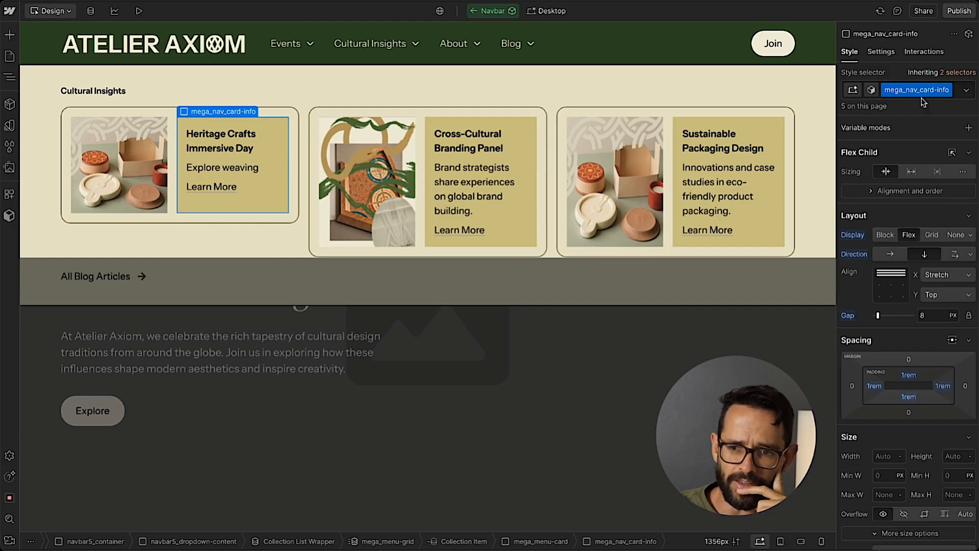
left_click(957, 90)
left_click(958, 91)
left_click(956, 92)
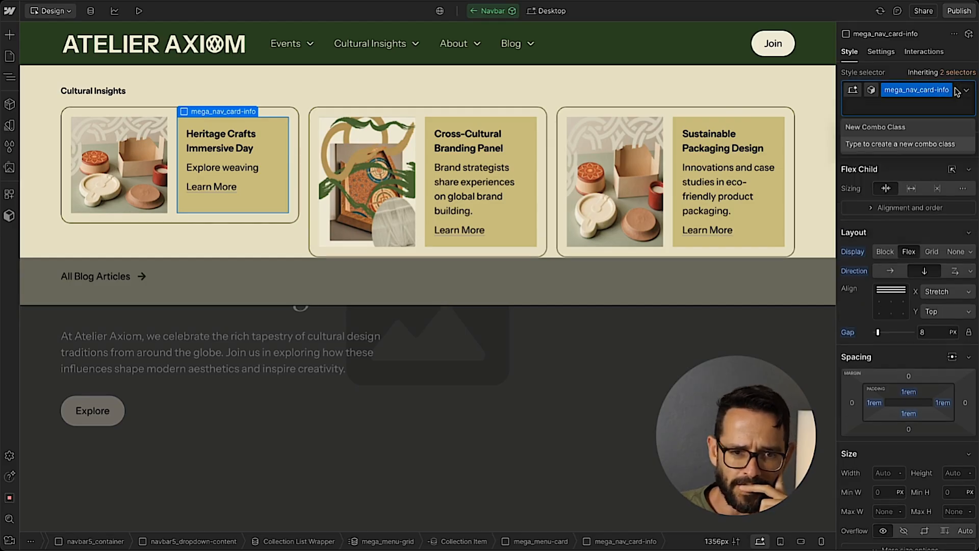
key("BackSpace")
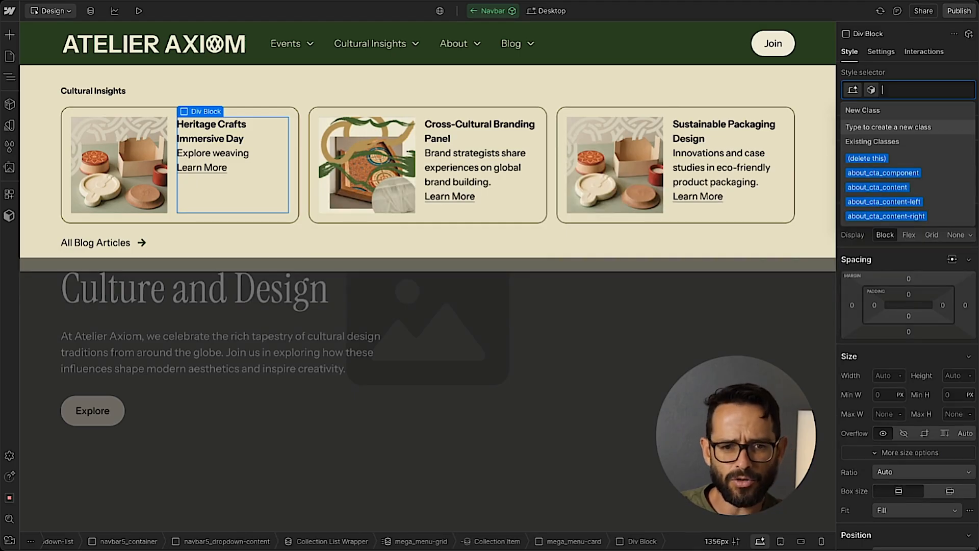
left_click(936, 76)
key("ctrl+z")
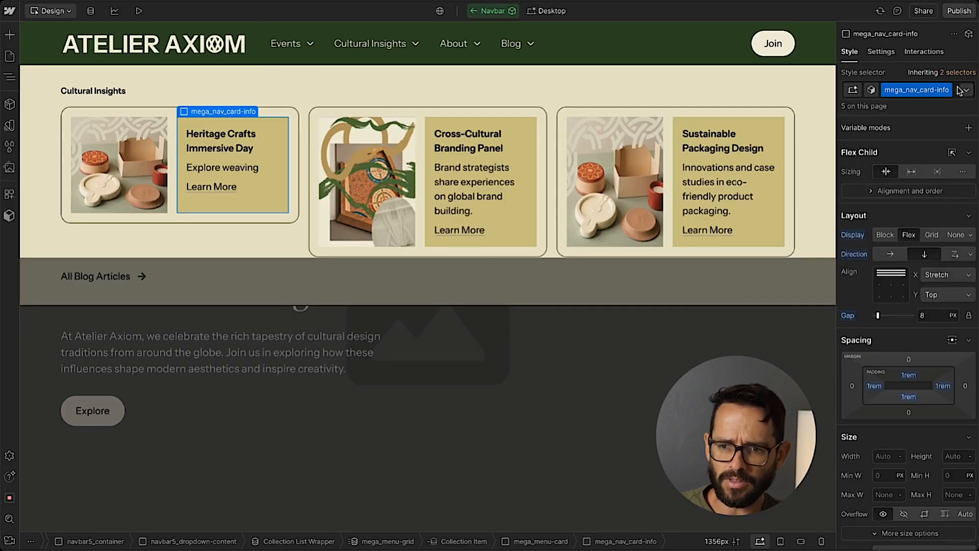
left_click(957, 89)
key("BackSpace")
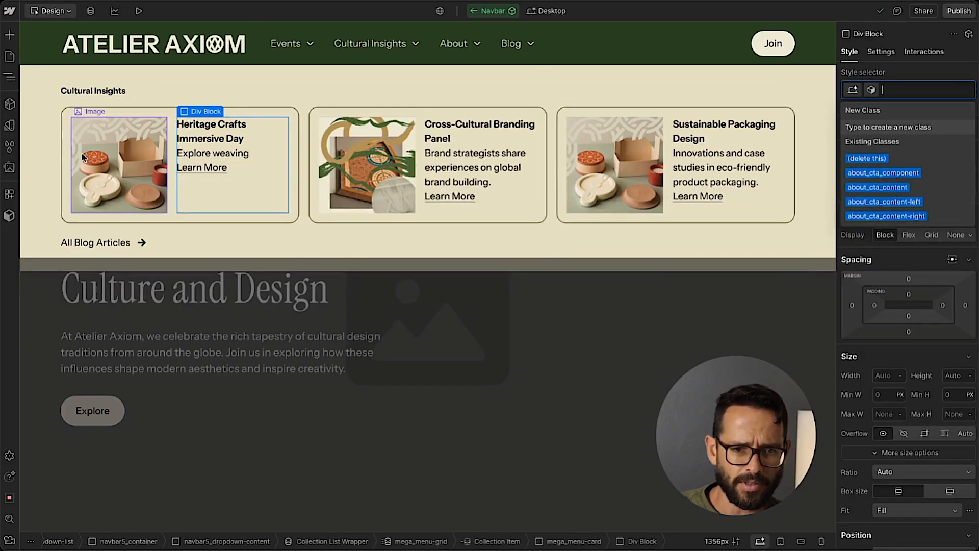
Try removing the mega_menu-card class from the event card, and undo the removal.
left_click(81, 153)
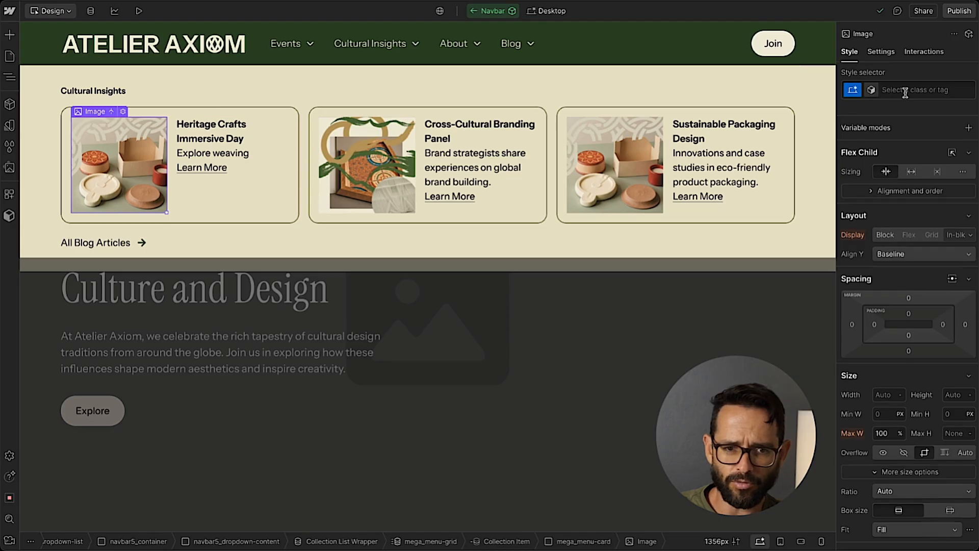
left_click(278, 120)
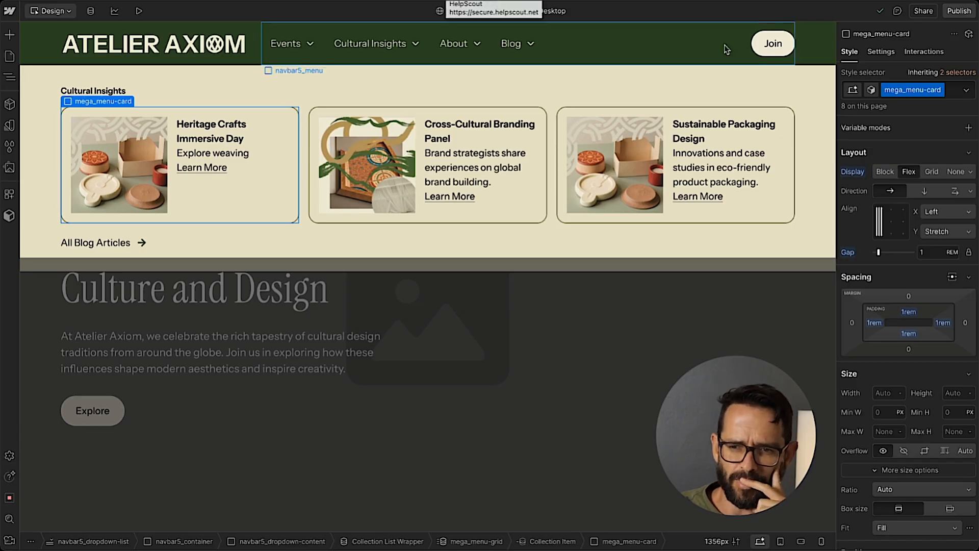
left_click(950, 90)
key("BackSpace")
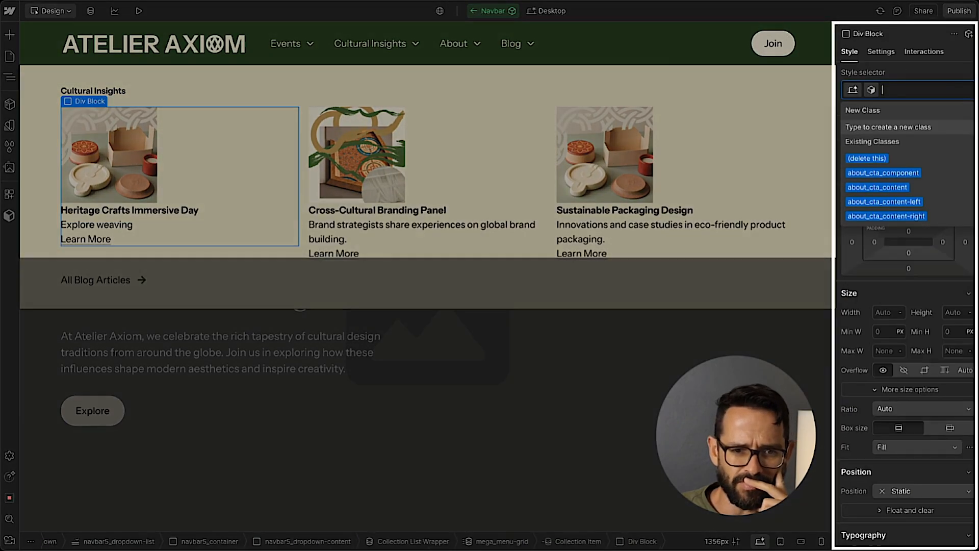
key("ctrl+z")
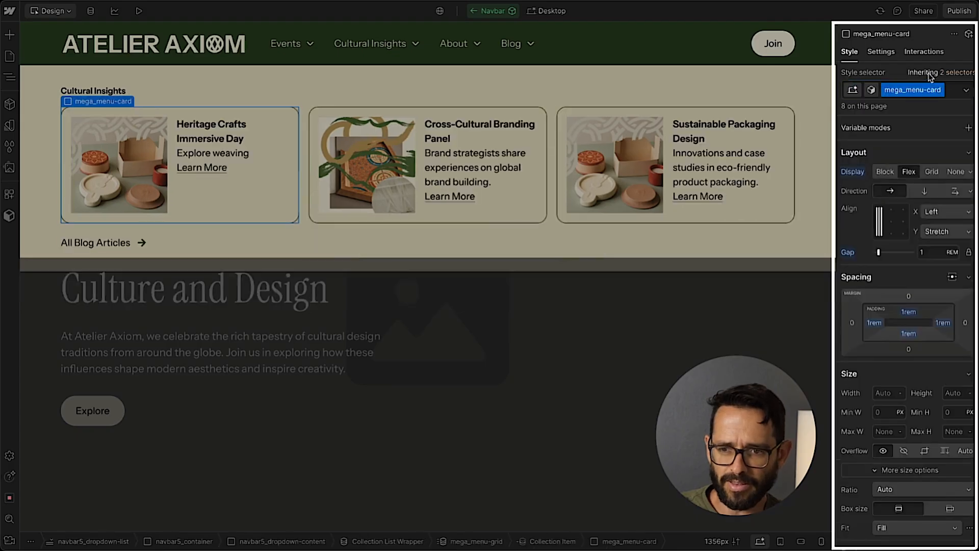
Add a new combo class named mega_menu-event to the event card's mega_menu-card class.
left_click(954, 97)
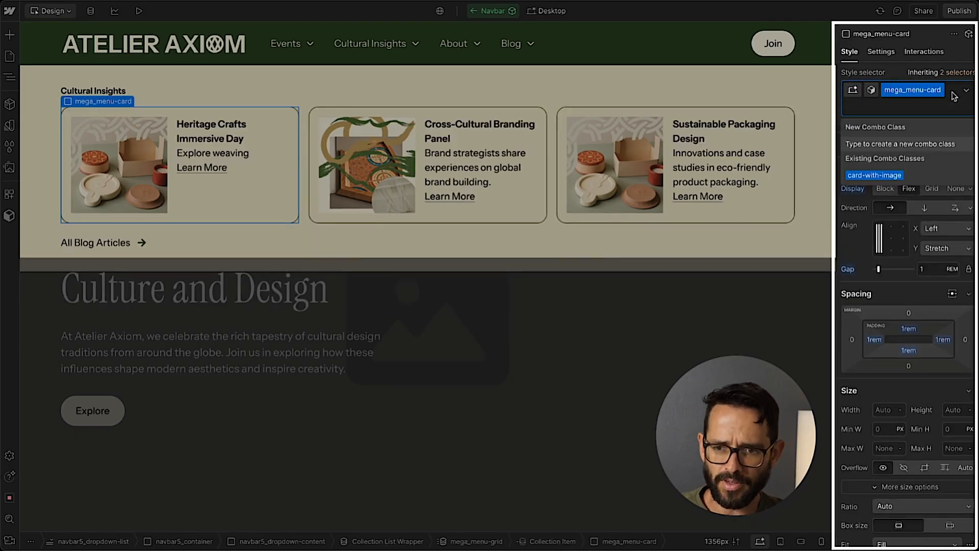
type("mega_men")
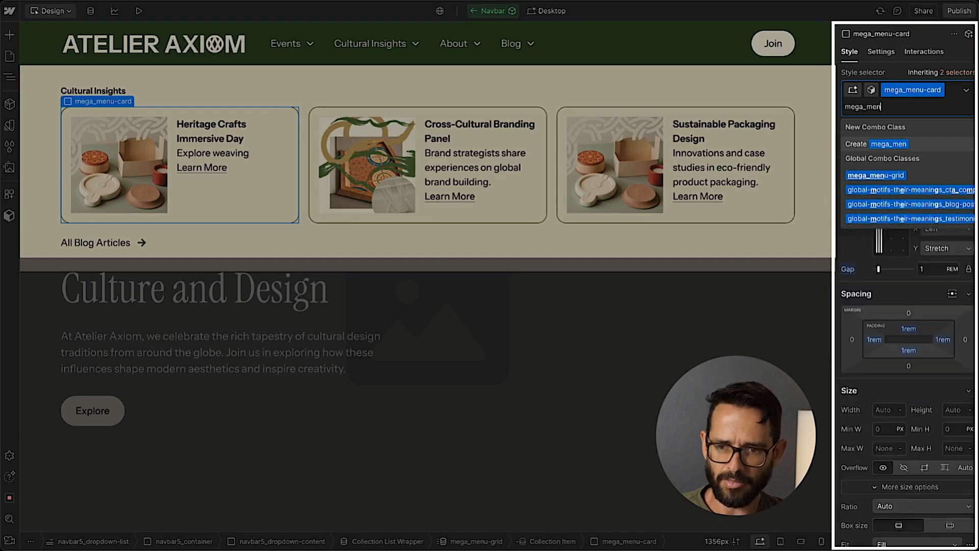
type("u-event")
key("Return")
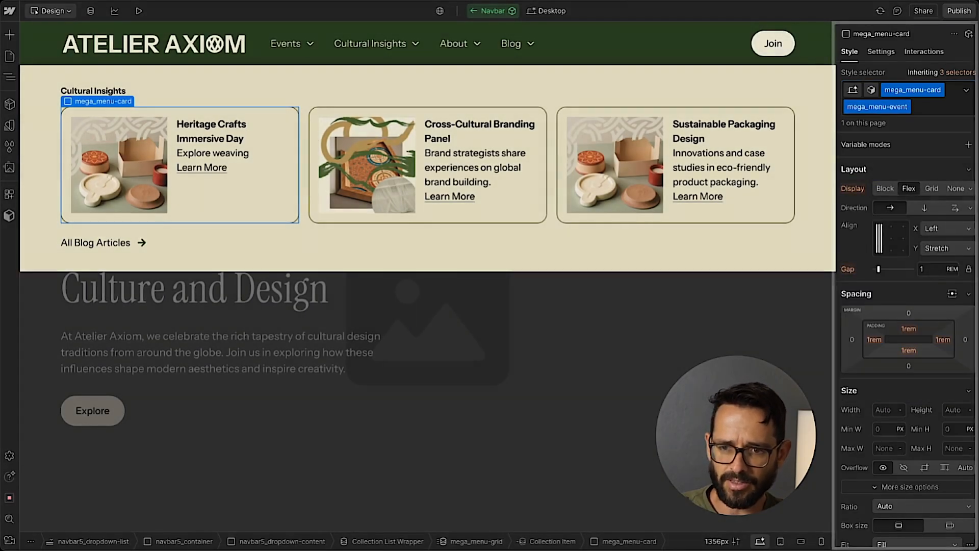
Set the padding of the mega_menu-event card to 0 rem on all four sides.
left_click(908, 328)
left_click(857, 368)
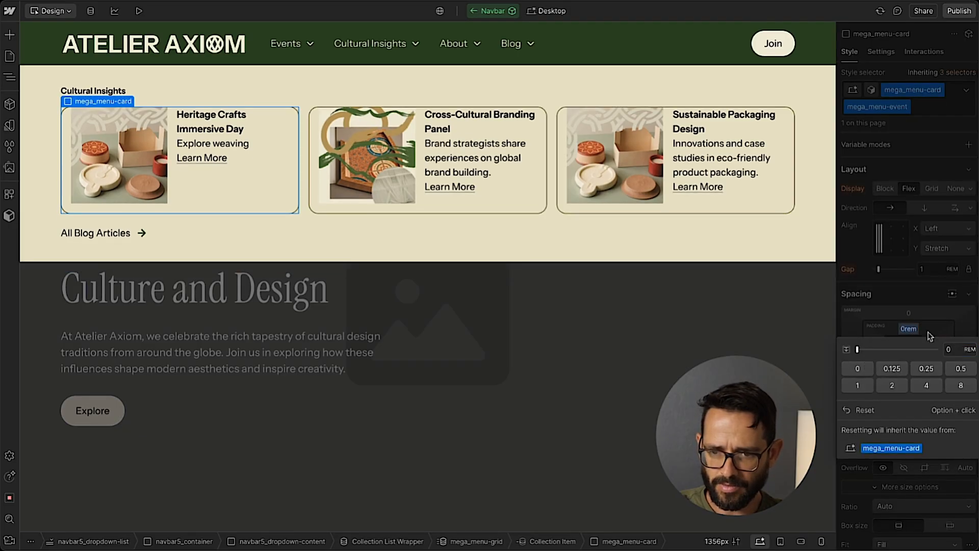
left_click(957, 348)
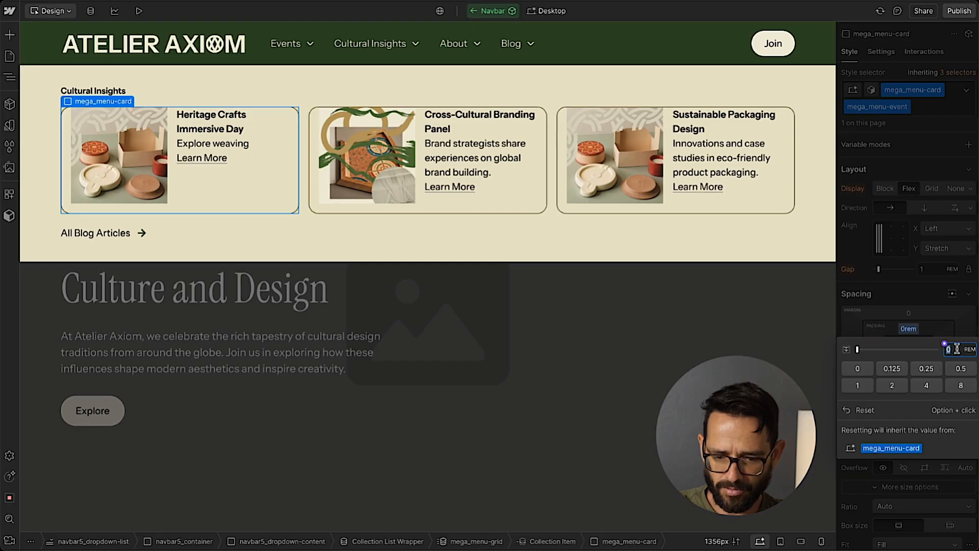
key("shift+Return")
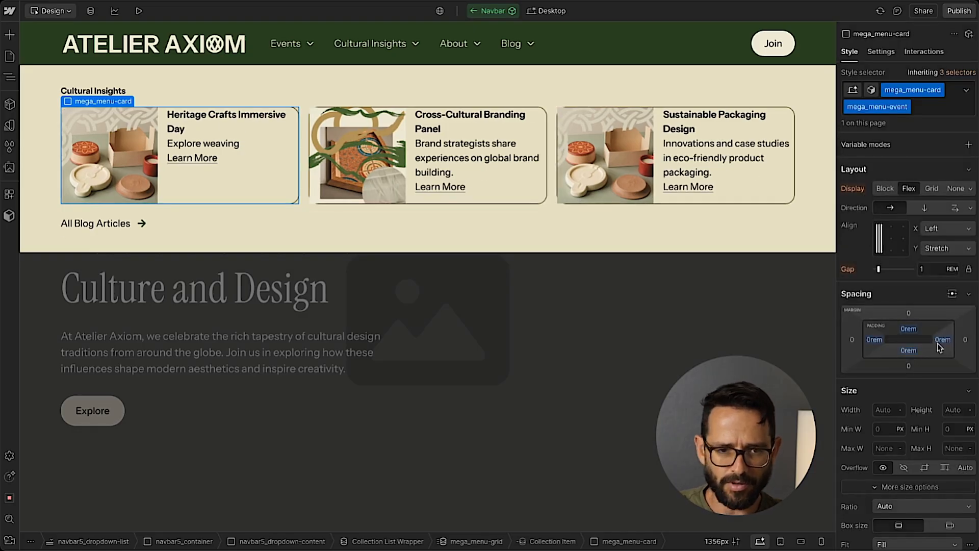
scroll(935, 340, "down", 10)
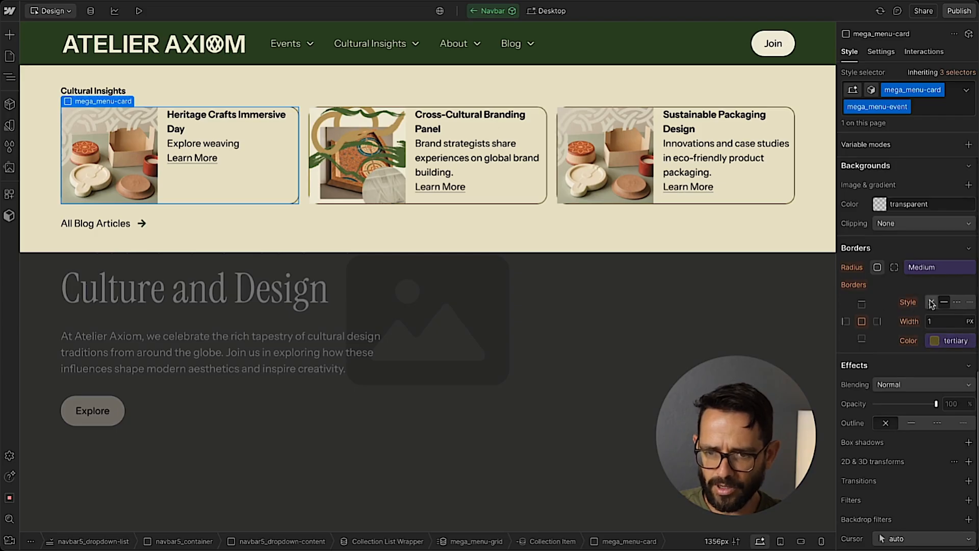
Remove the mega_menu-event card's border, and give the block holding its text a new class named mega_menu_event-test.
left_click(931, 303)
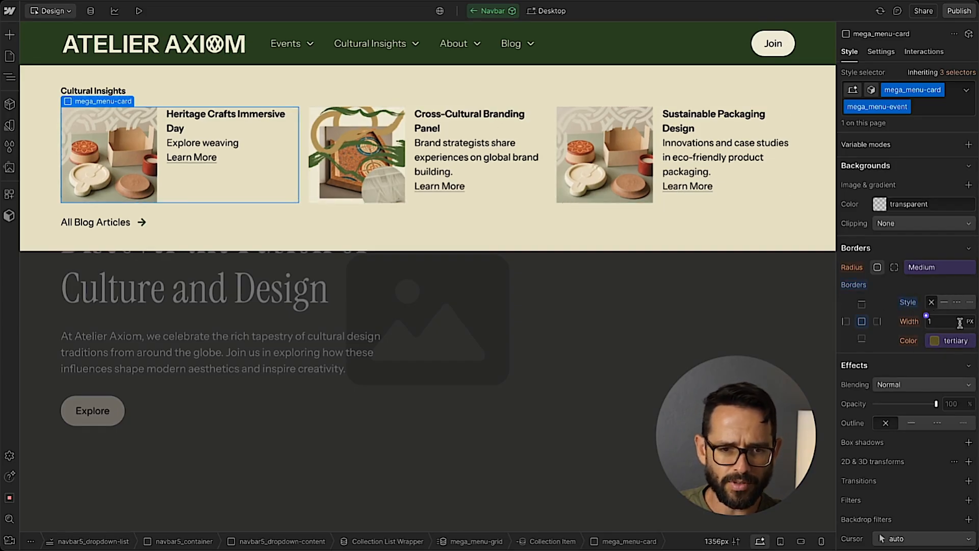
left_click(240, 181)
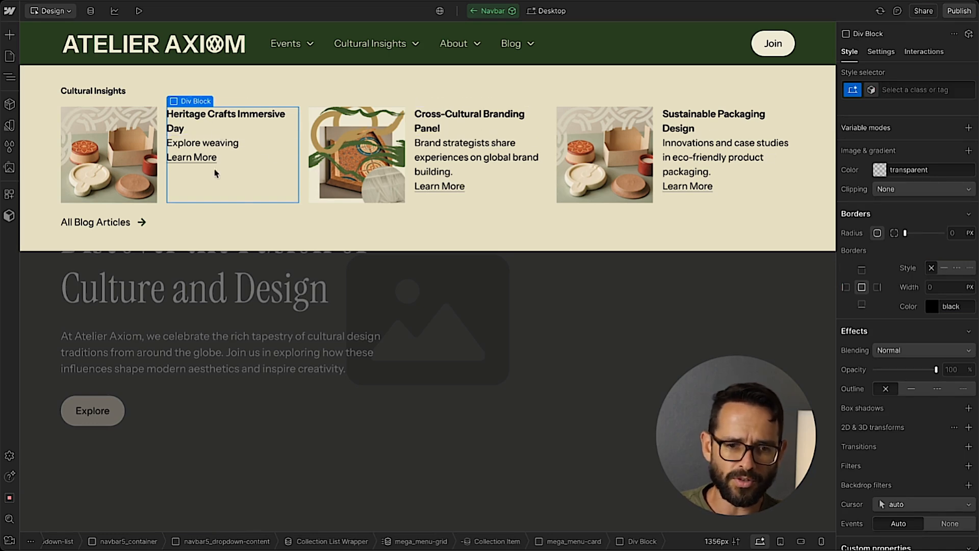
scroll(957, 225, "up", 10)
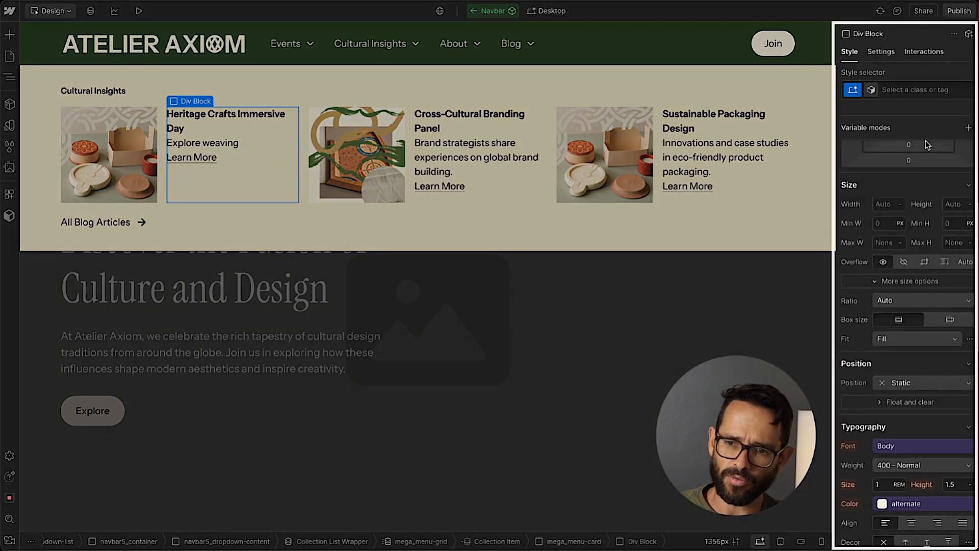
left_click(922, 91)
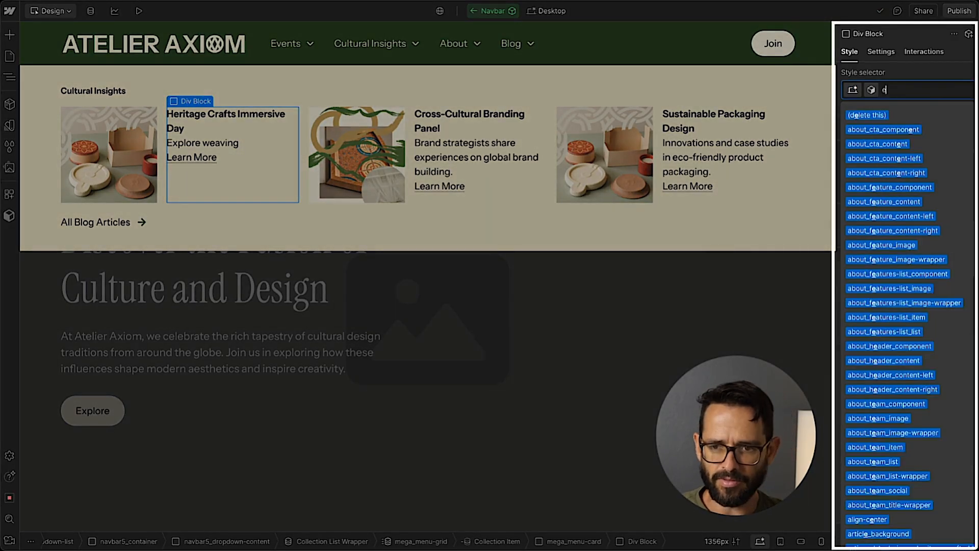
type("mega_menu_e")
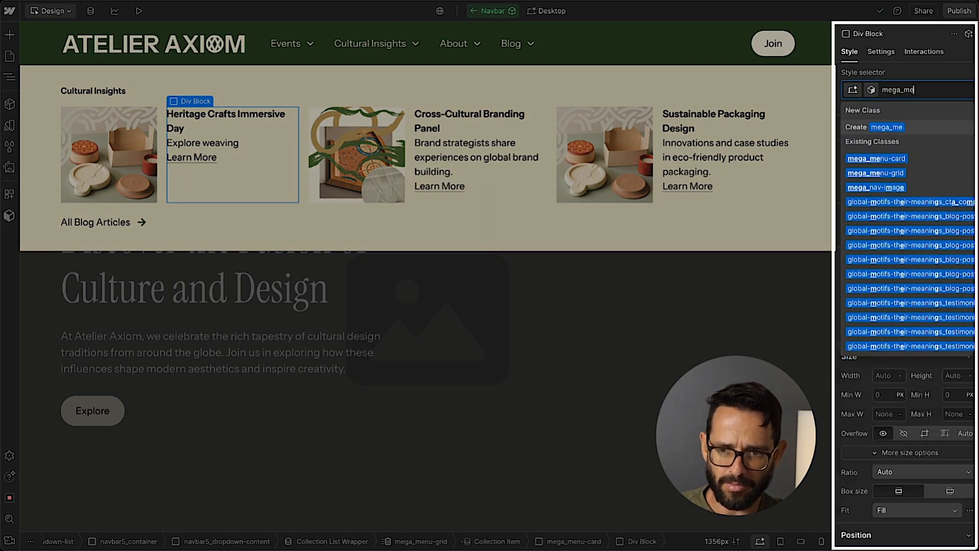
type("vent")
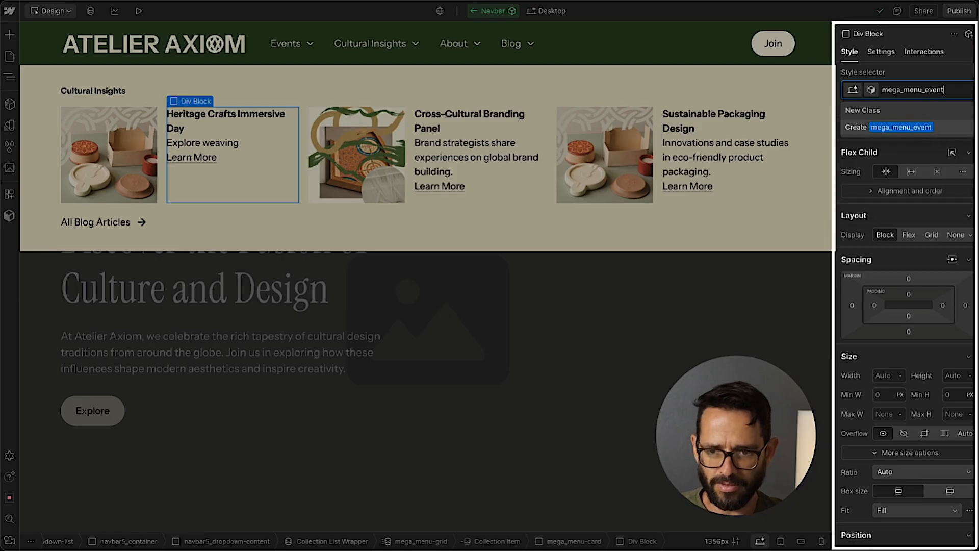
type("-test")
key("Return")
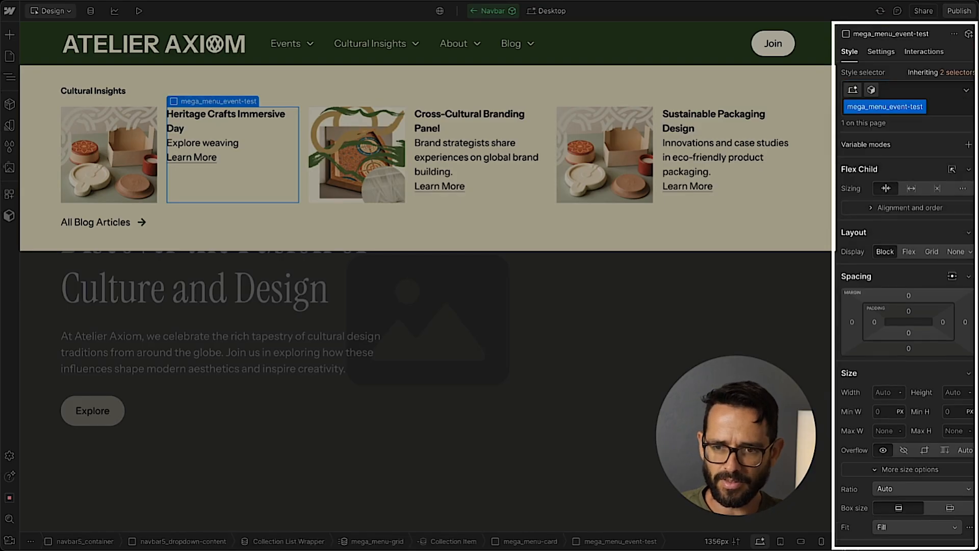
Lay out the mega_menu_event-test block as a vertical flex container with a gap of 1 rem.
left_click(908, 252)
left_click(924, 271)
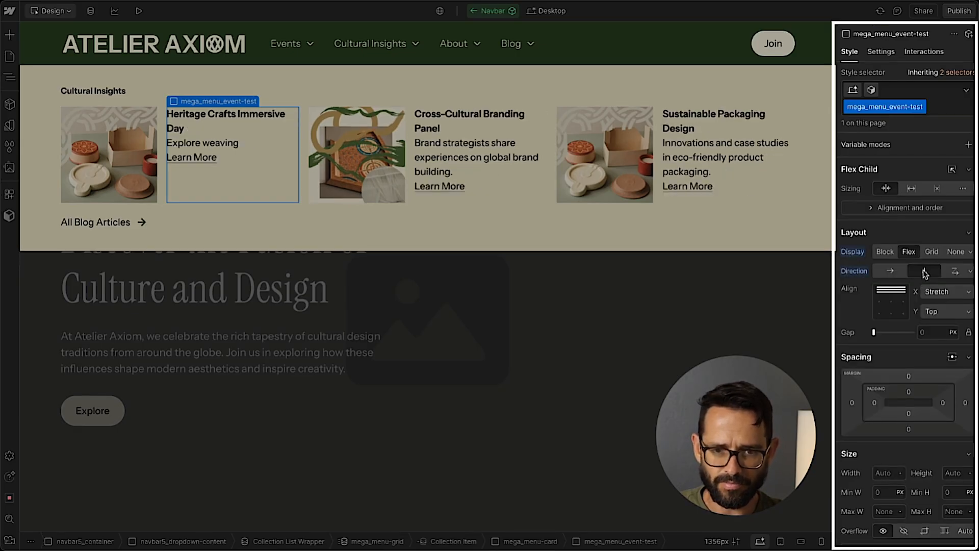
left_click(922, 331)
type("1rem")
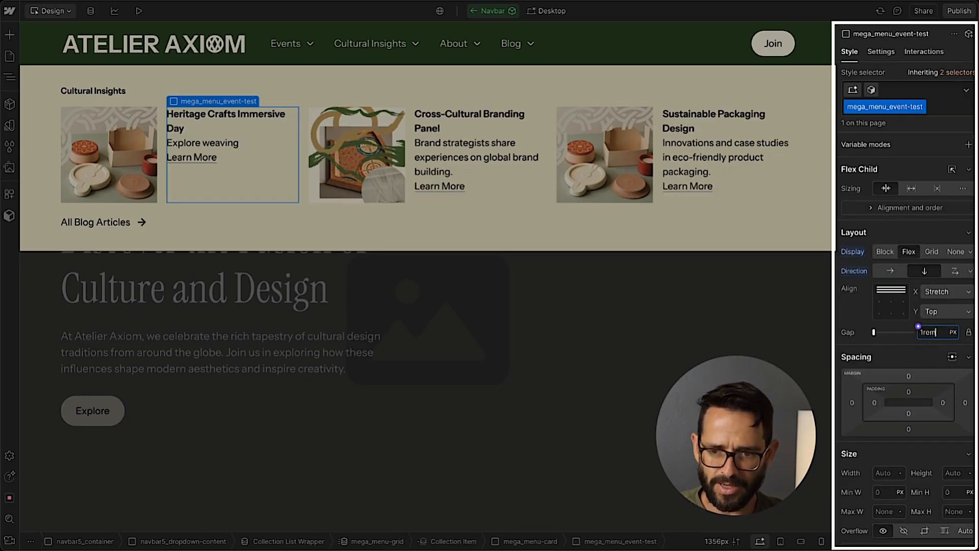
key("Return")
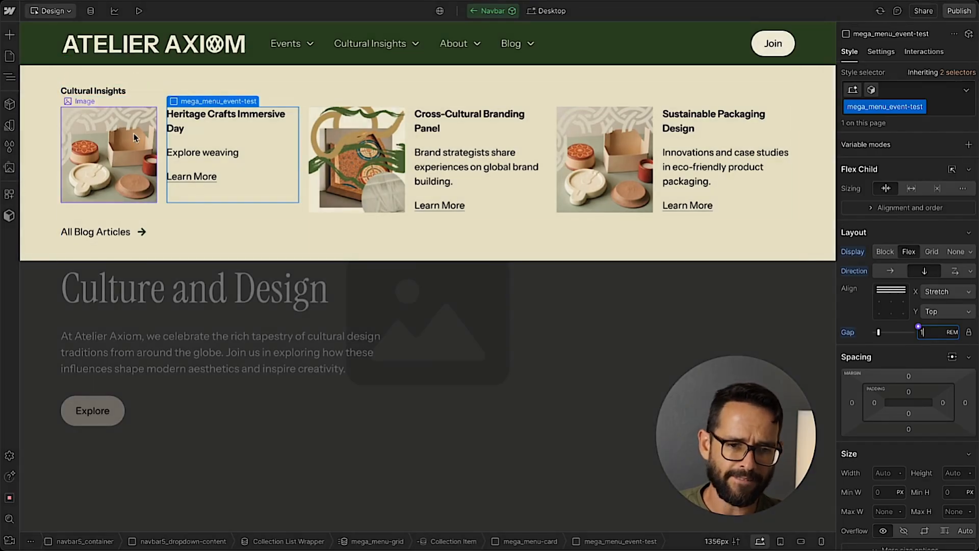
Create a class named mega_menu-image-event on the first event card's image.
left_click(124, 130)
left_click(913, 90)
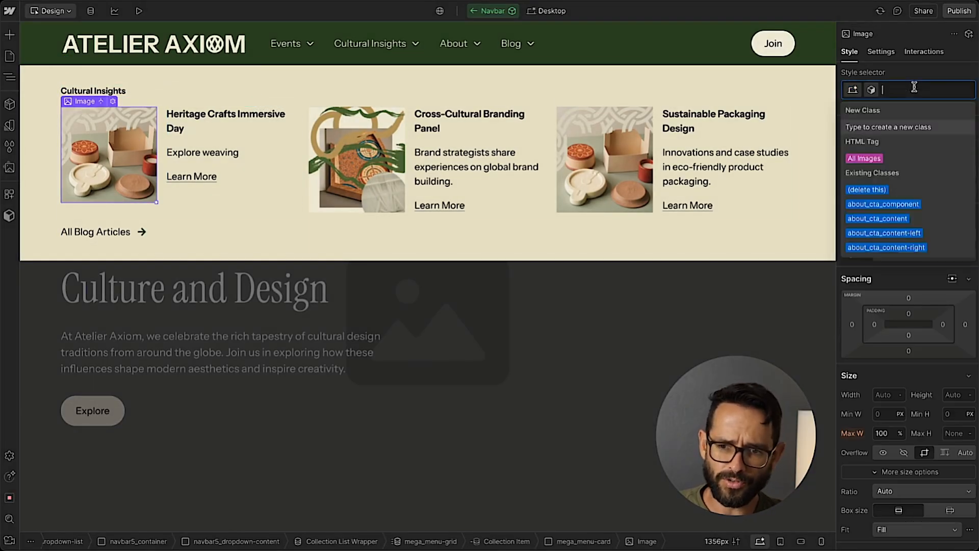
type("mega_menu")
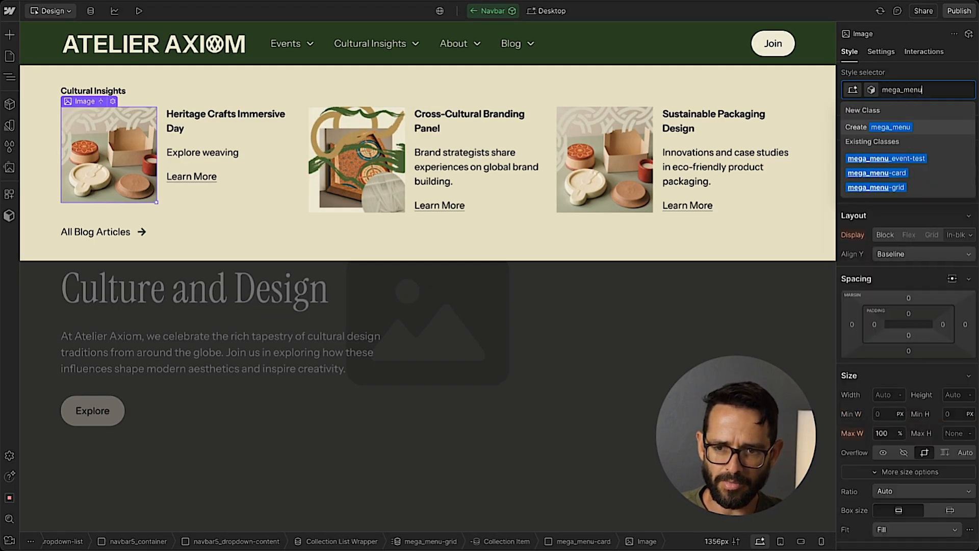
type("-image")
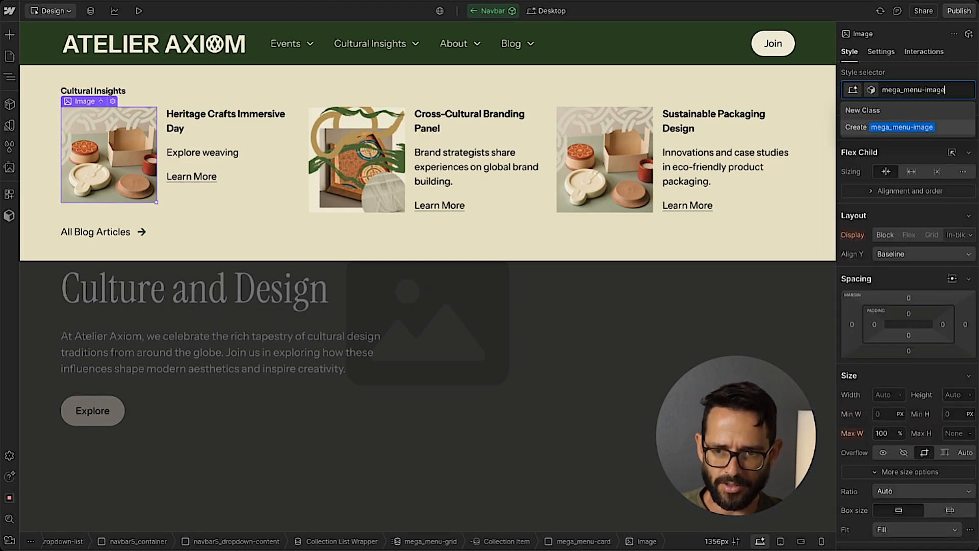
type("-event")
key("Return")
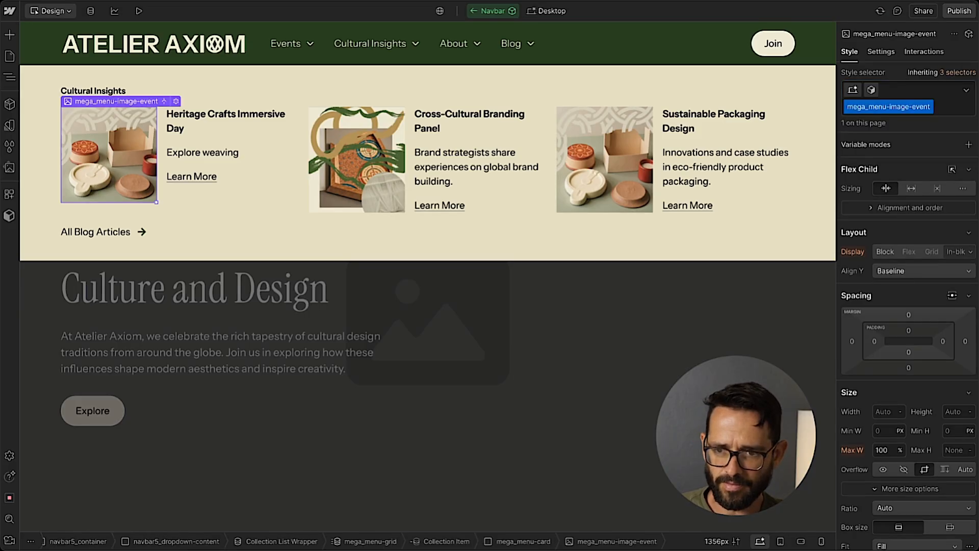
Set the corner radius of mega_menu-image-event to the Medium variable.
scroll(911, 265, "down", 10)
scroll(935, 241, "up", 3)
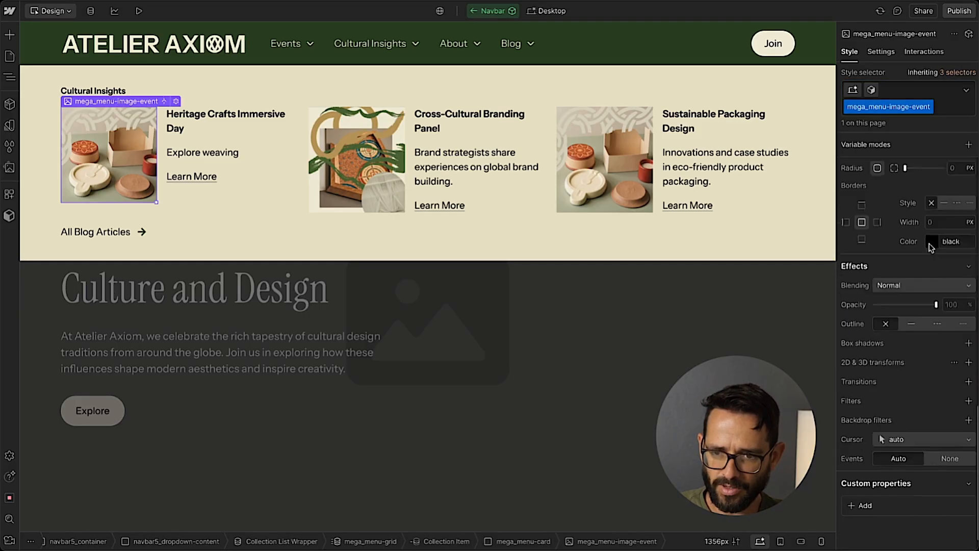
left_click(948, 208)
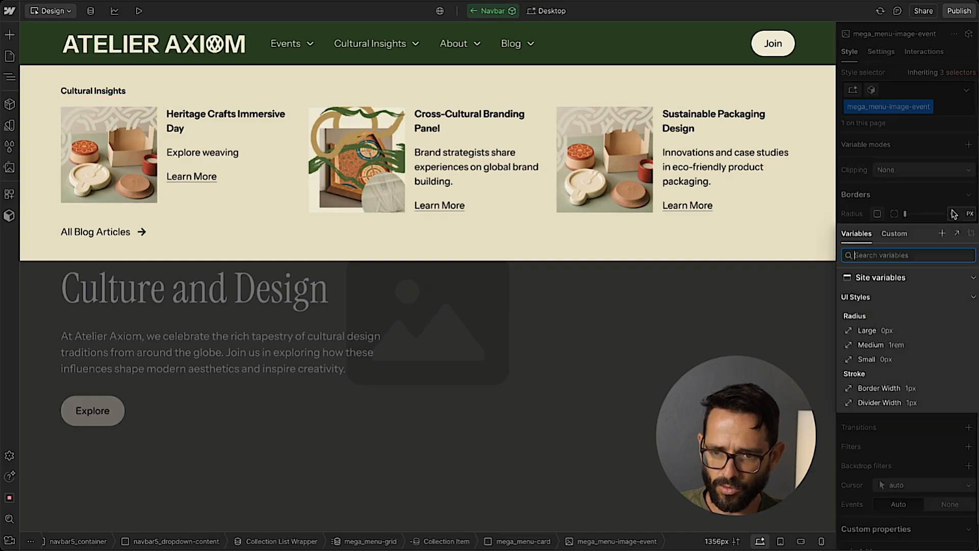
left_click(900, 349)
scroll(907, 306, "up", 4)
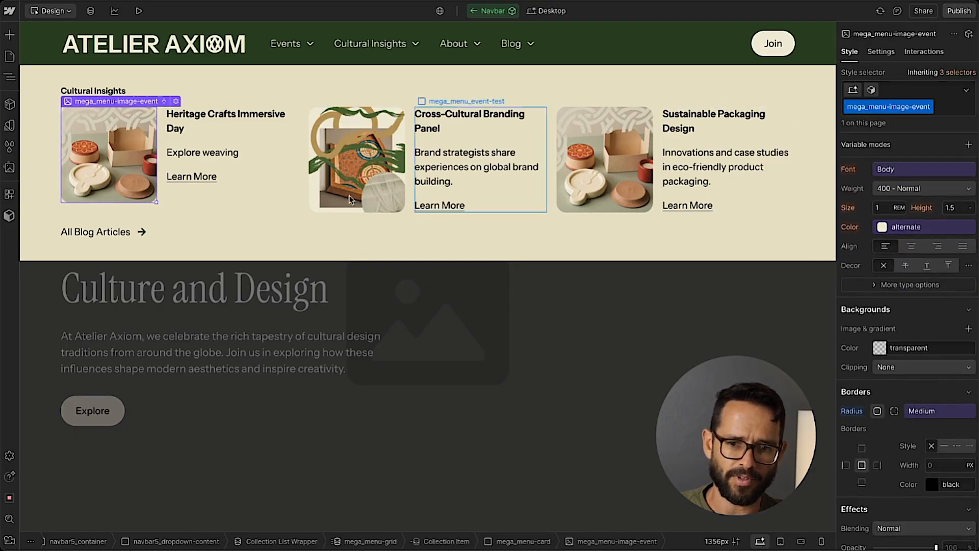
Switch to Figma and examine the Events dropdown in the mega nav design for comparison.
left_click(290, 239)
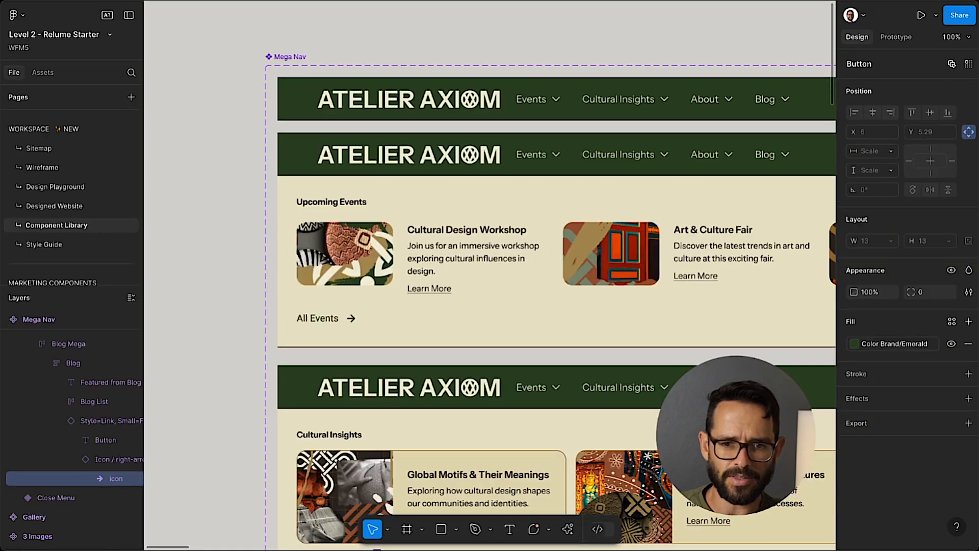
scroll(305, 72, "right", 10)
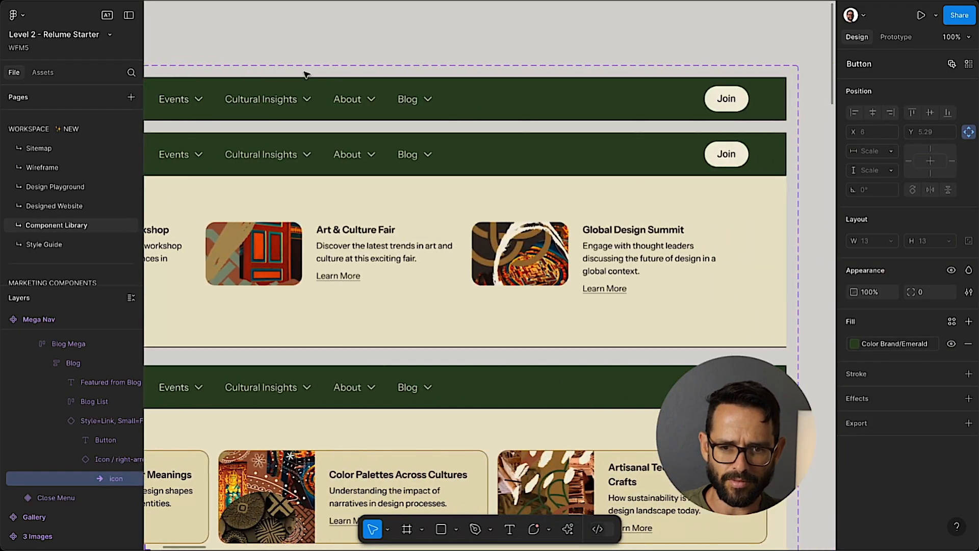
scroll(305, 72, "left", 10)
scroll(306, 74, "right", 5)
scroll(305, 74, "right", 3)
scroll(305, 73, "left", 6)
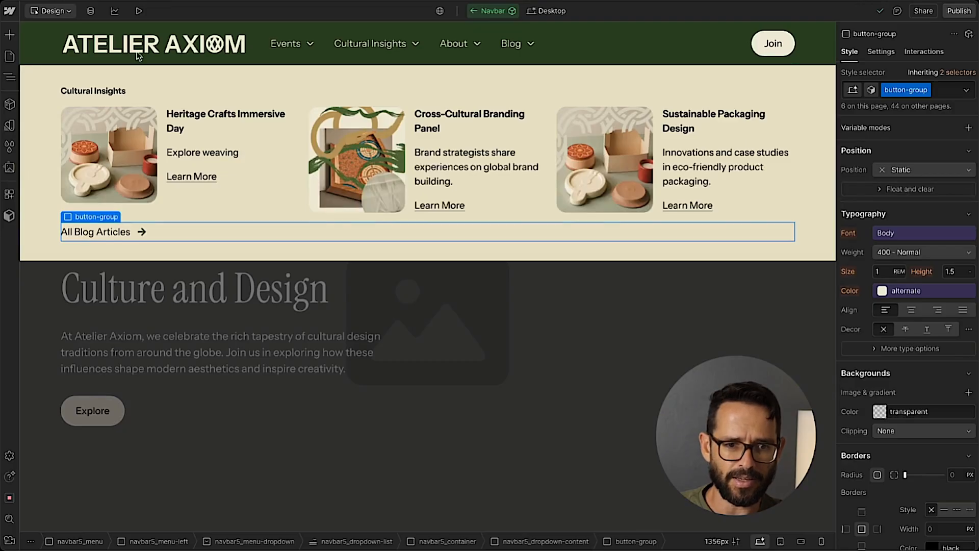
In Webflow, change the link text below the event cards to "All Events" and leave the Navbar component.
left_click(84, 231)
double_click(84, 230)
left_click_drag(74, 231, 131, 232)
type("Events")
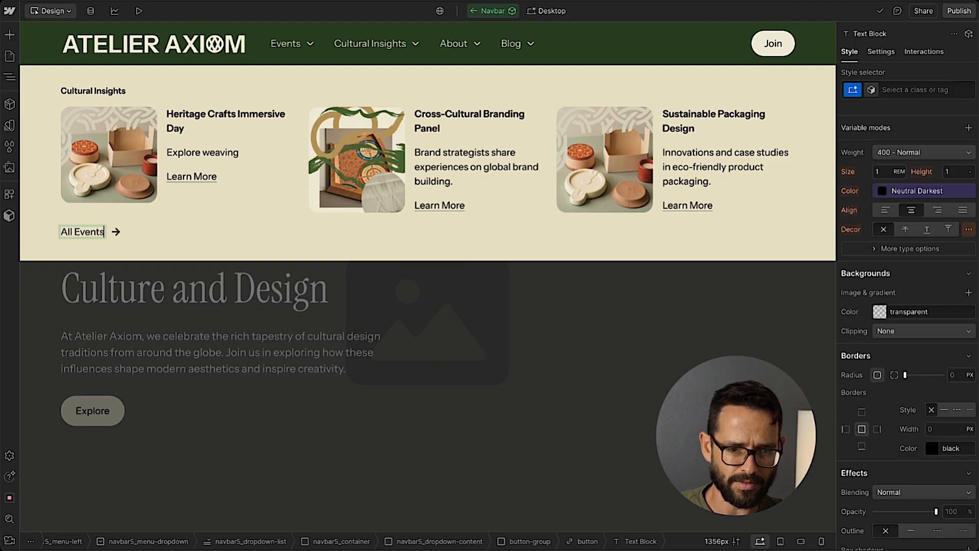
double_click(143, 277)
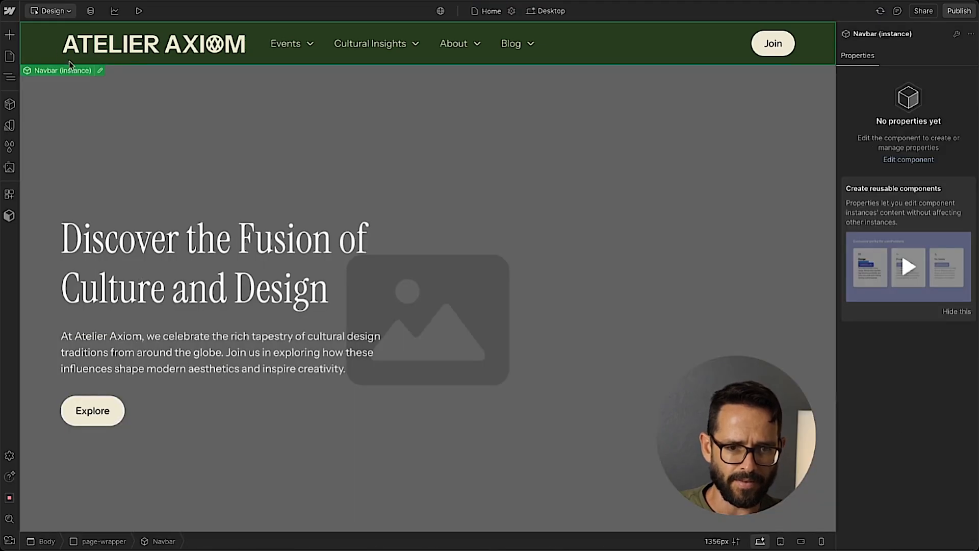
Preview the page to check how the navbar dropdowns open and overlap, and return to the design view.
left_click(138, 11)
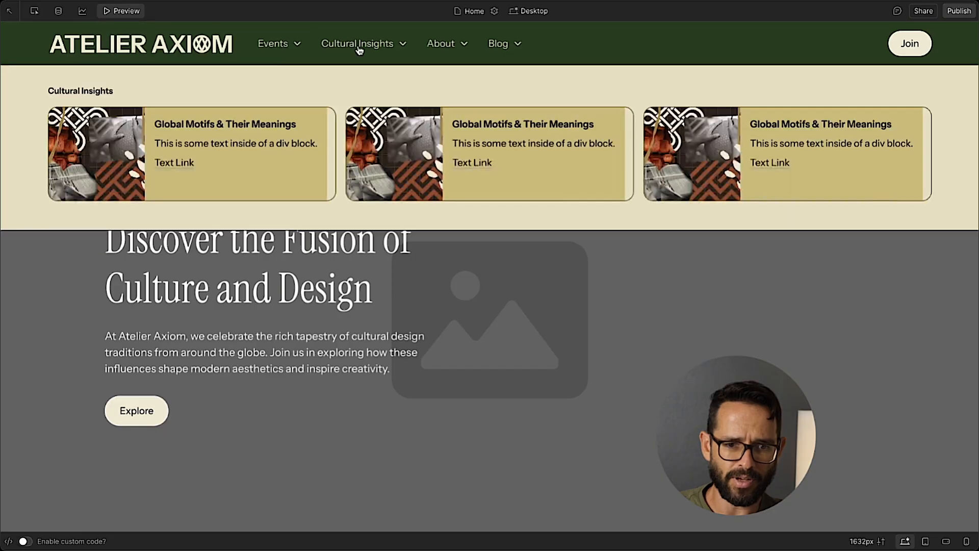
mouse_move(452, 53)
mouse_move(360, 44)
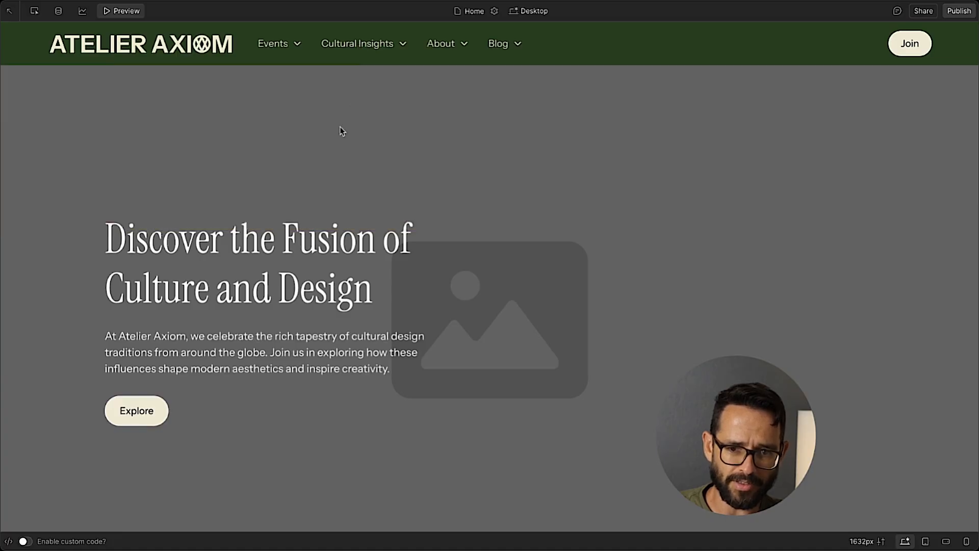
left_click(121, 11)
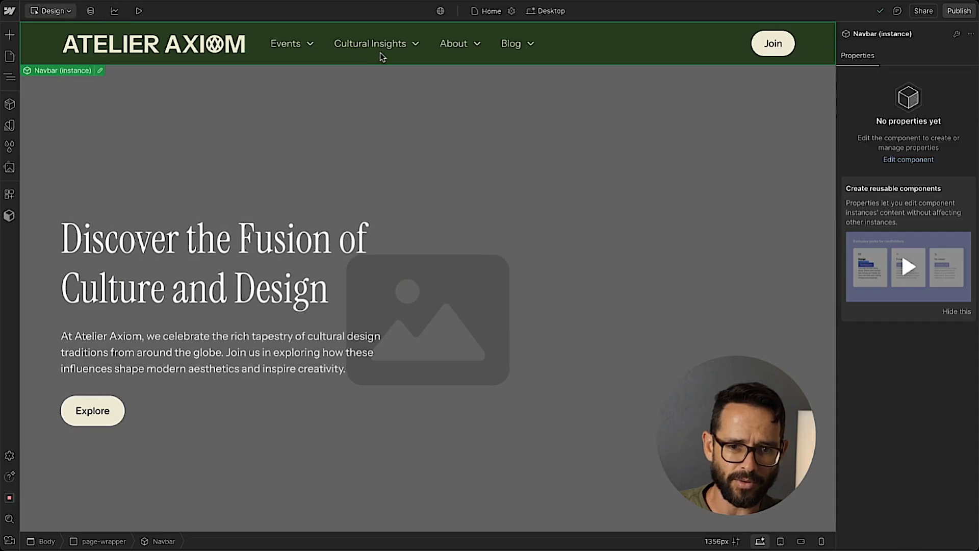
Open the Navbar component for editing and show the Cultural Insights dropdown's menu.
double_click(378, 52)
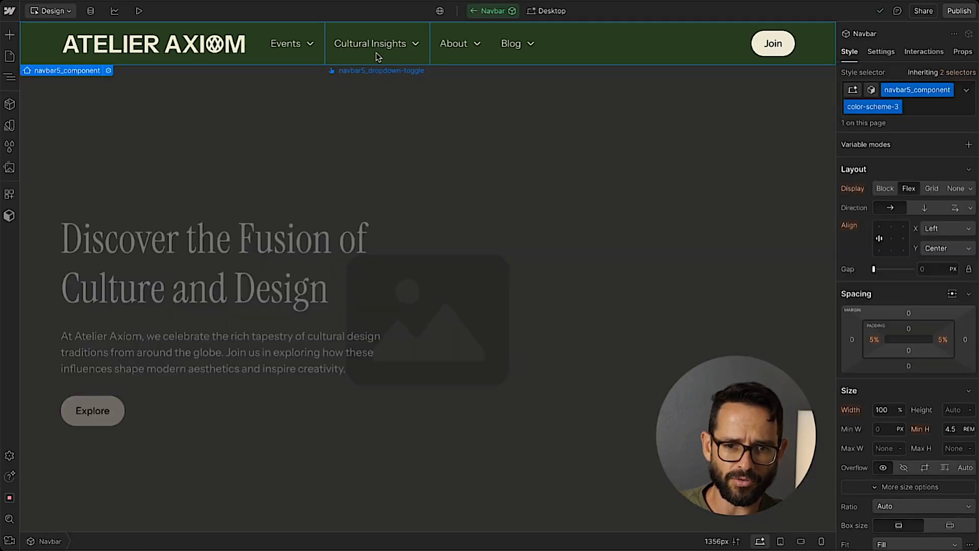
left_click(881, 52)
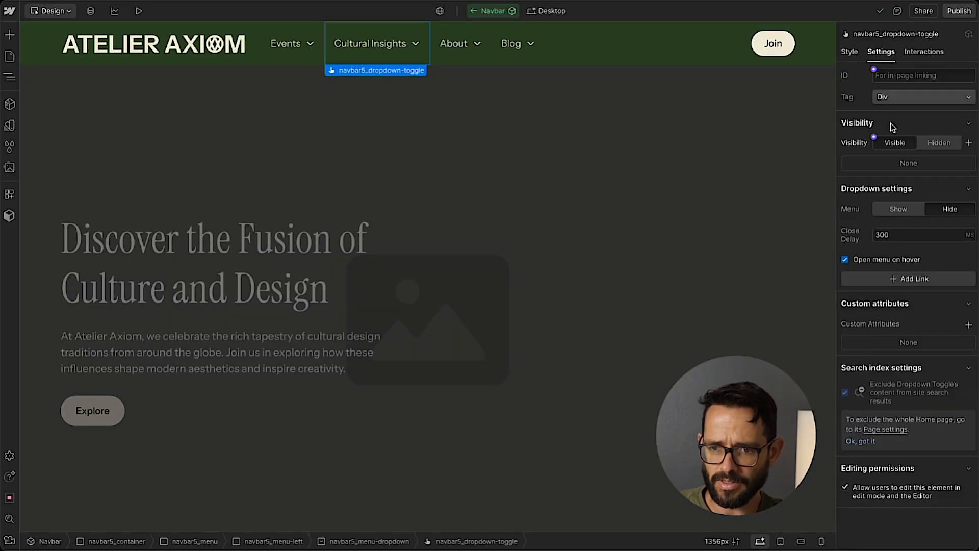
left_click(898, 209)
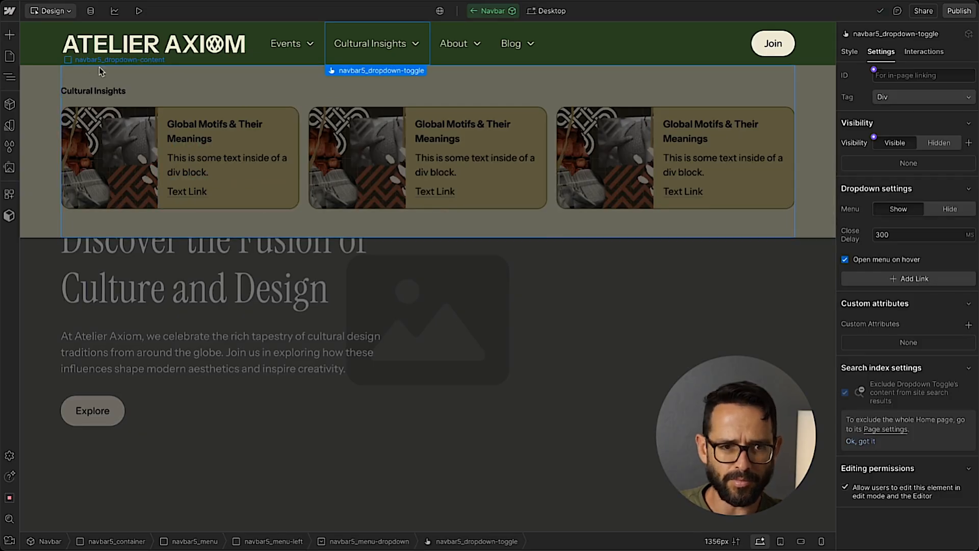
Set the z-index of the Cultural Insights dropdown's navbar5_dropdown-list in its Open state to 1.
left_click(9, 76)
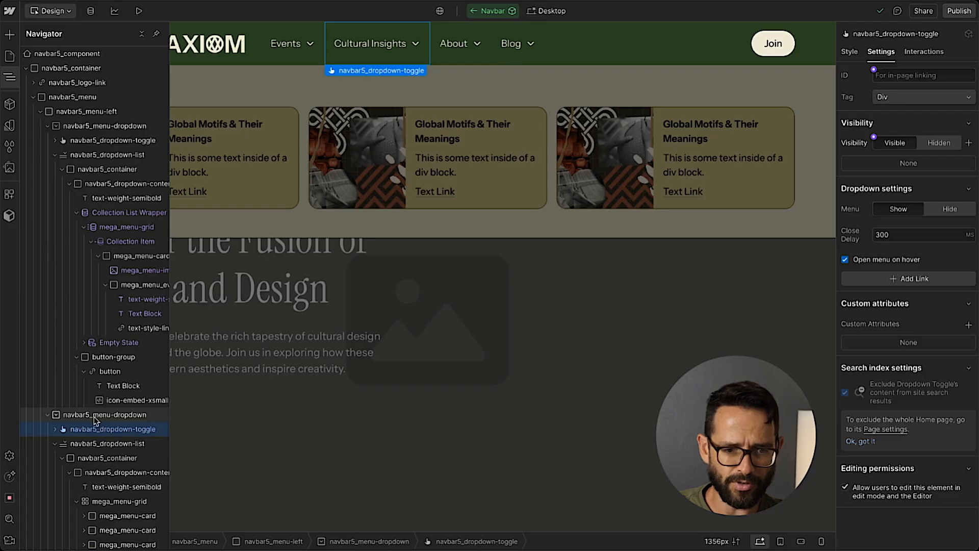
left_click(856, 53)
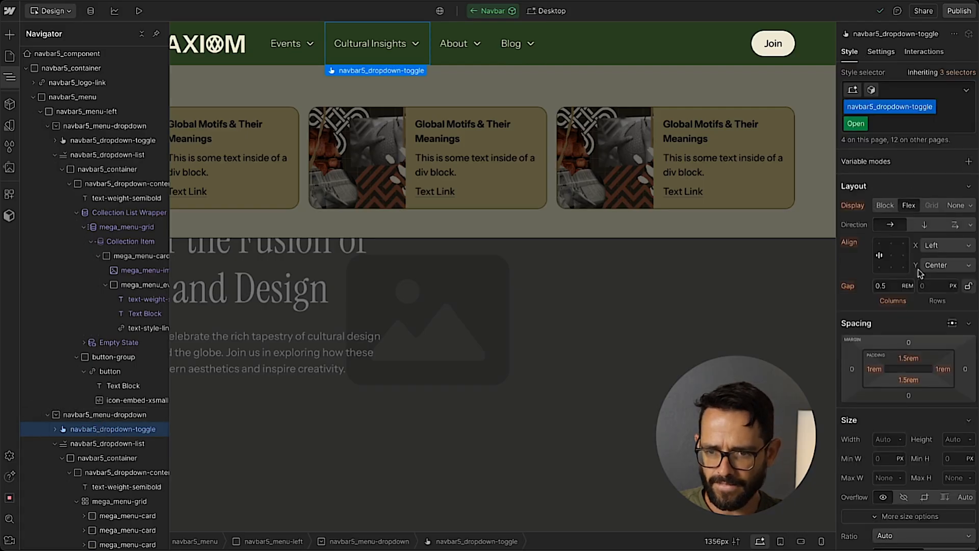
scroll(903, 261, "down", 4)
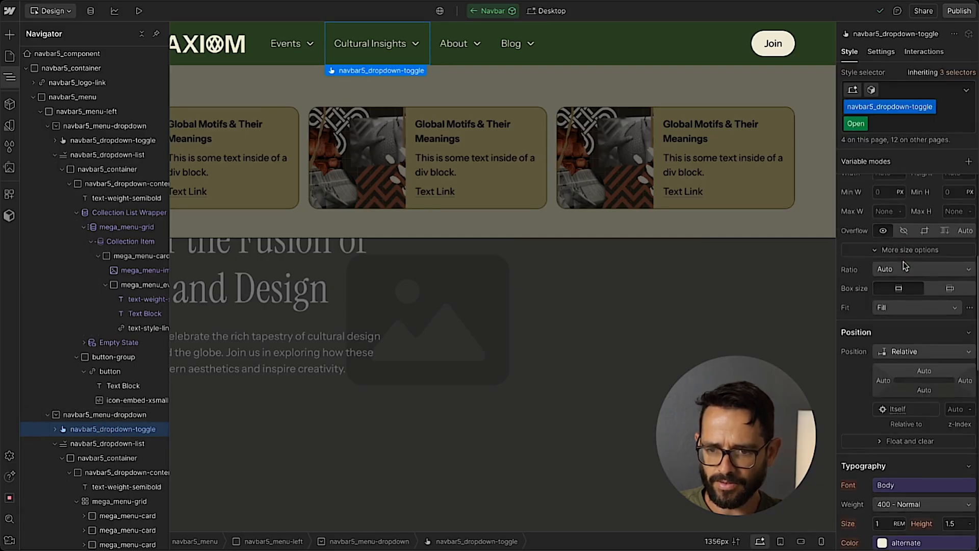
scroll(904, 261, "up", 3)
scroll(903, 261, "down", 2)
left_click(75, 414)
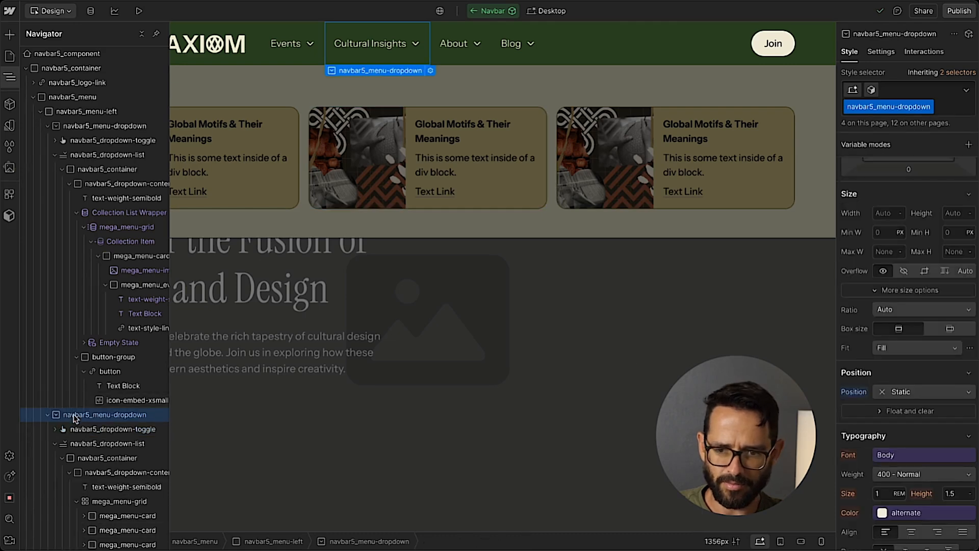
left_click(107, 443)
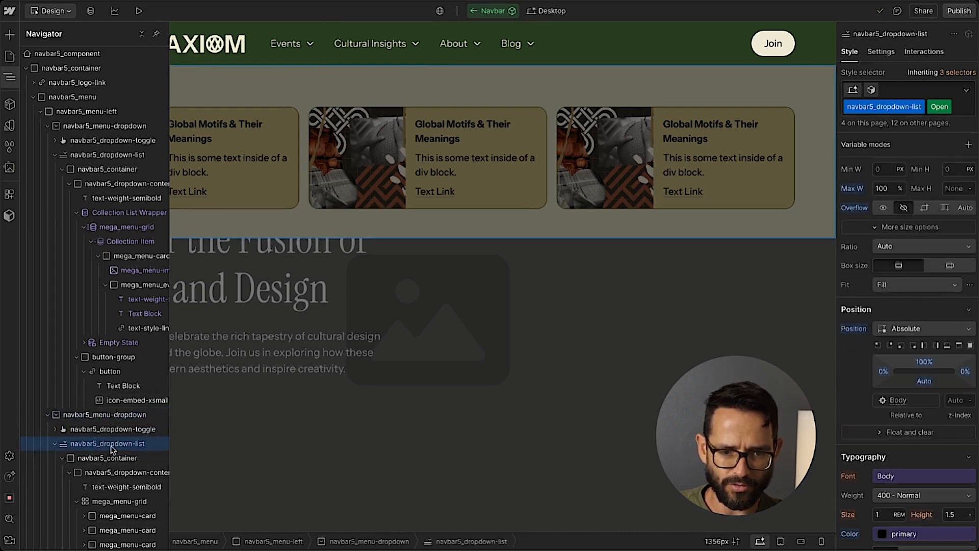
left_click(958, 399)
type("1")
key("Return")
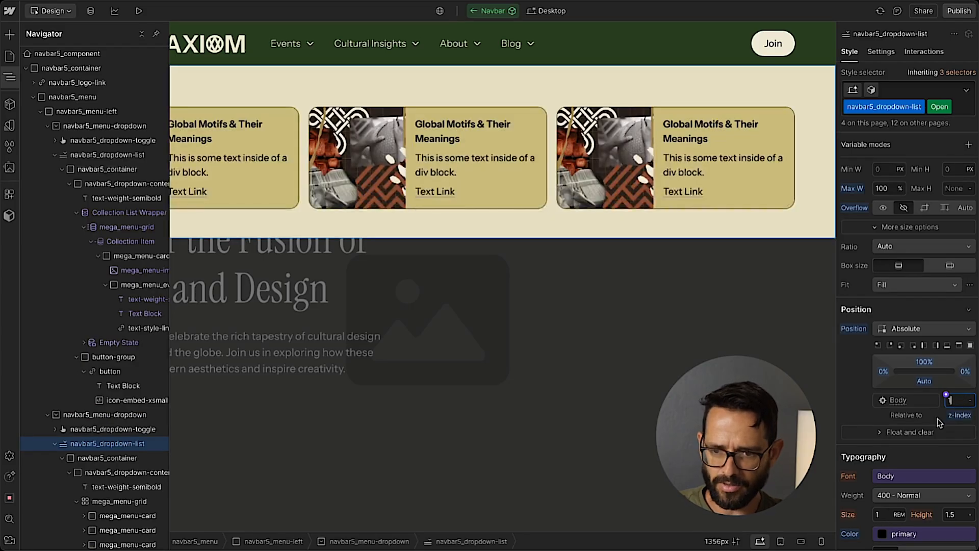
left_click(956, 415)
left_click(927, 427)
Set the flex child sizing of the Cultural Insights card's mega_nav_card-info block to grow.
left_click(261, 203)
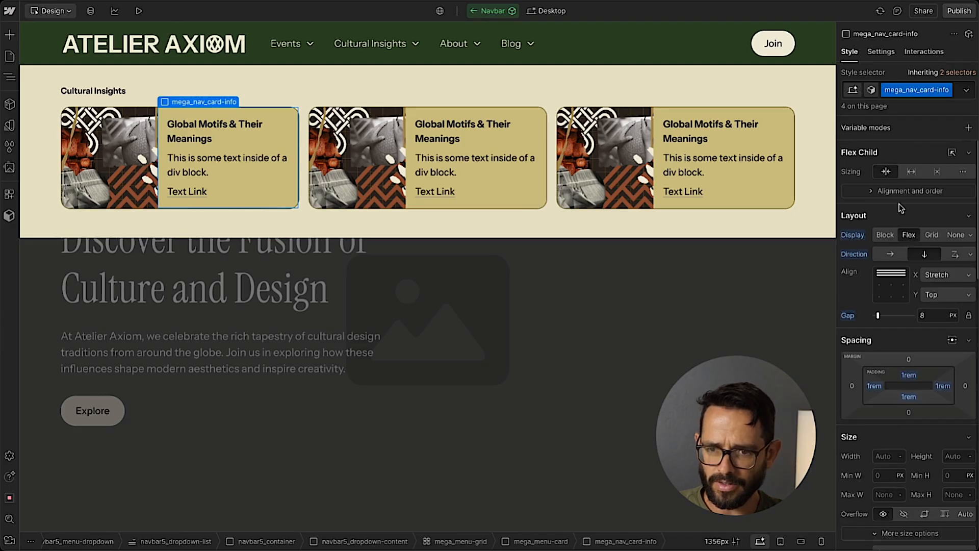
left_click(906, 176)
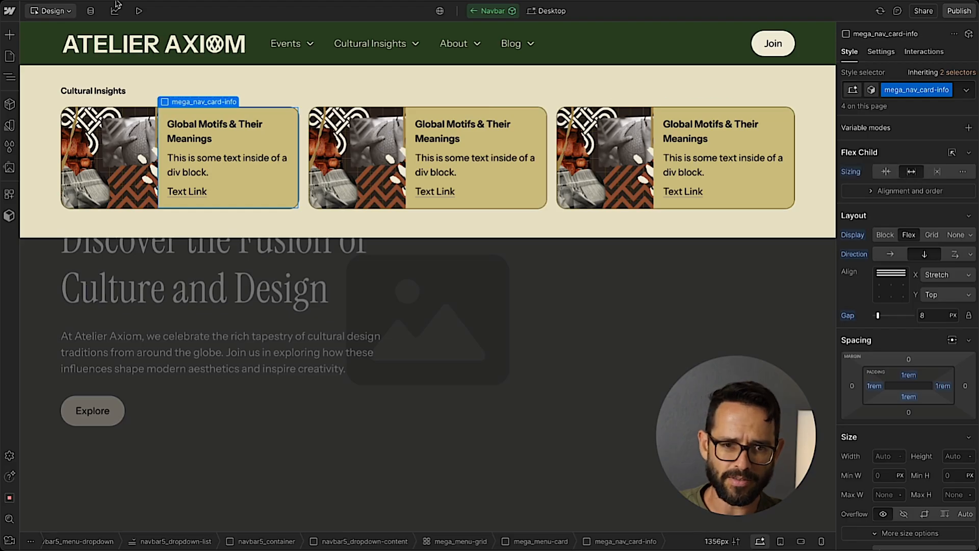
Preview the page and check the Events, Cultural Insights and Blog dropdowns.
left_click(138, 11)
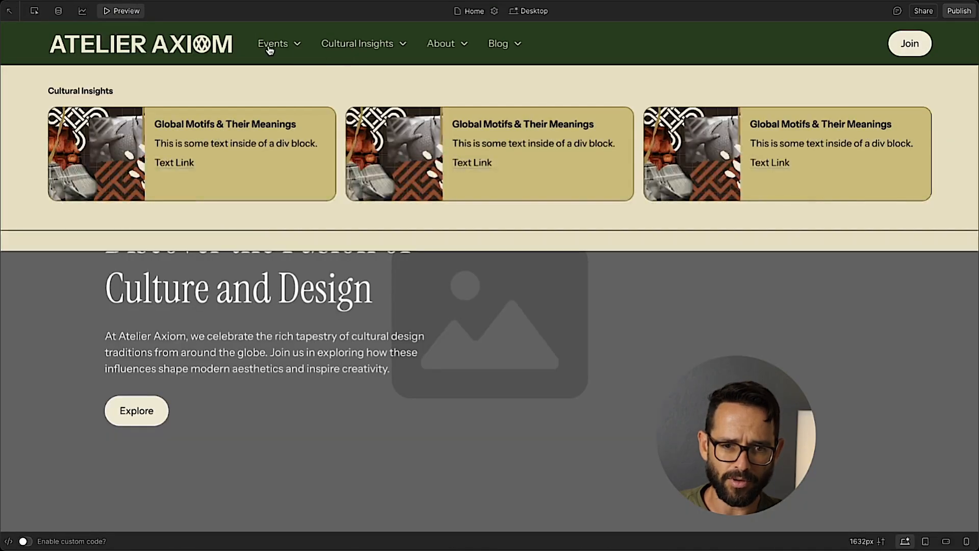
mouse_move(356, 53)
mouse_move(518, 53)
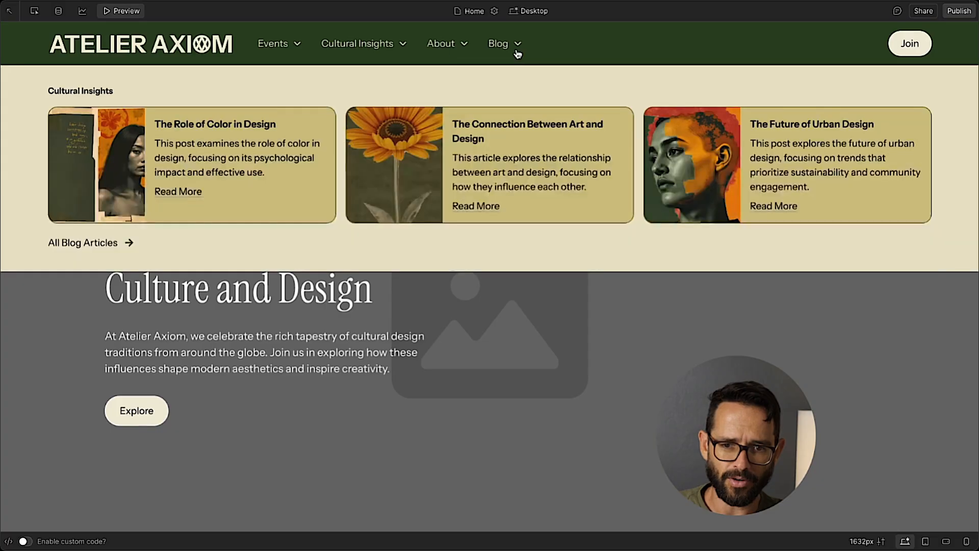